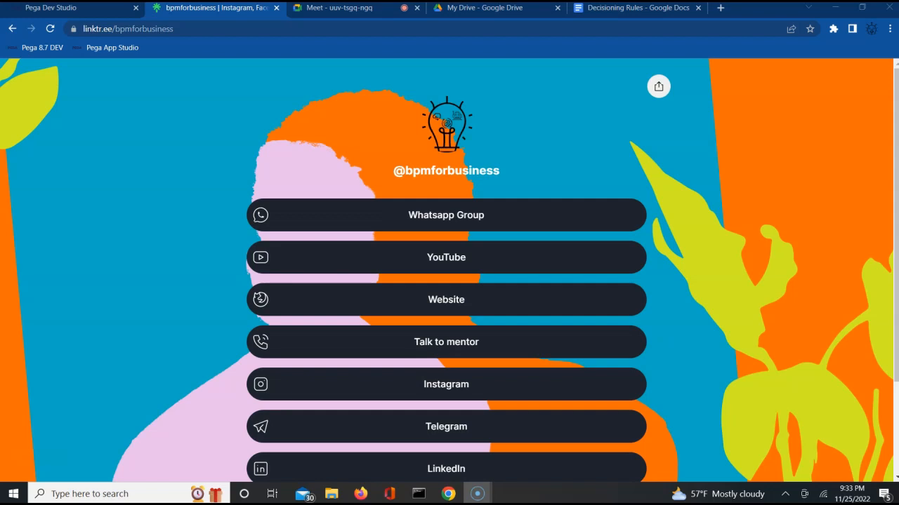
Switch to the Decisioning Rules document in Google Docs and copy its "Decision Tree" line.
{"action": "left_click", "coordinate": [76, 10]}
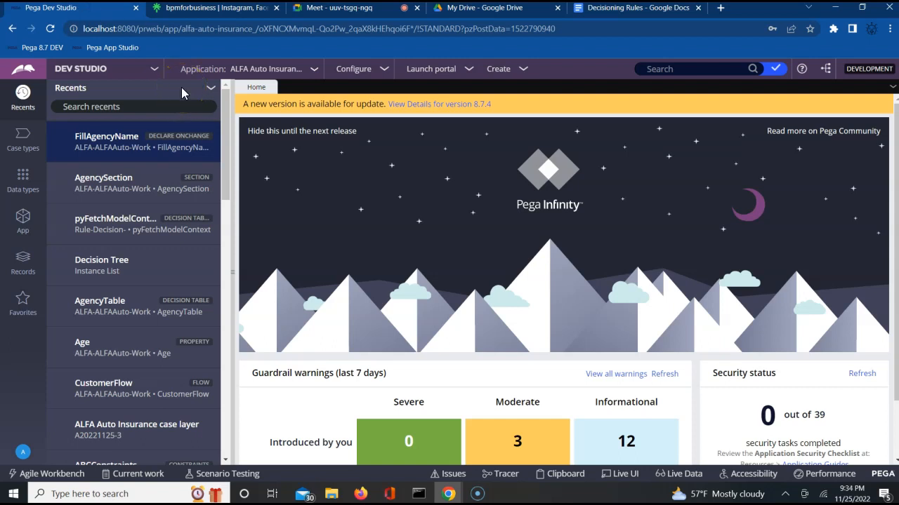
{"action": "left_click", "coordinate": [608, 10]}
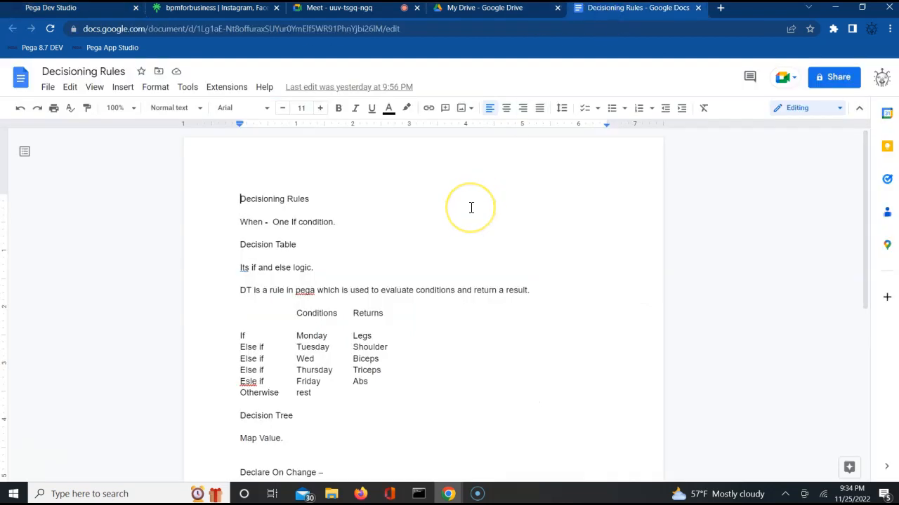
{"action": "left_click", "coordinate": [300, 415]}
{"action": "left_click", "coordinate": [301, 415]}
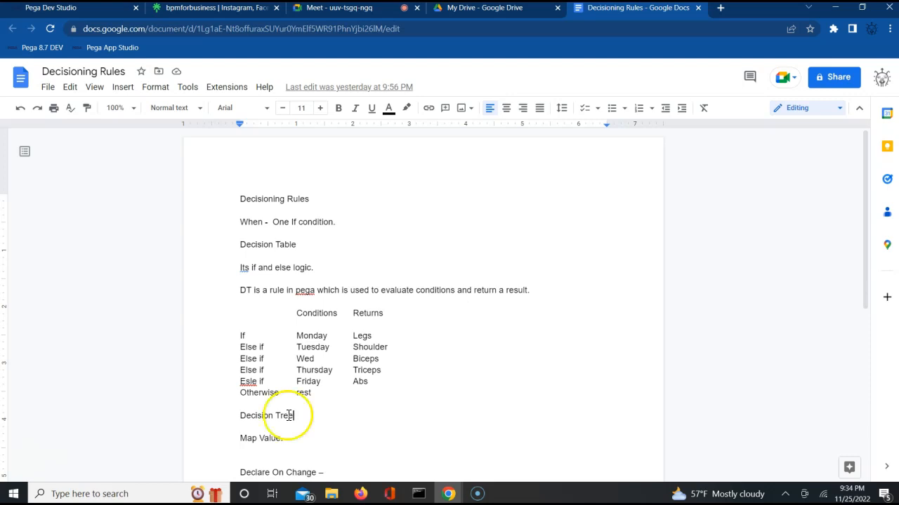
{"action": "double_click", "coordinate": [259, 415]}
{"action": "left_click", "coordinate": [258, 415]}
{"action": "key", "text": "ctrl+c"}
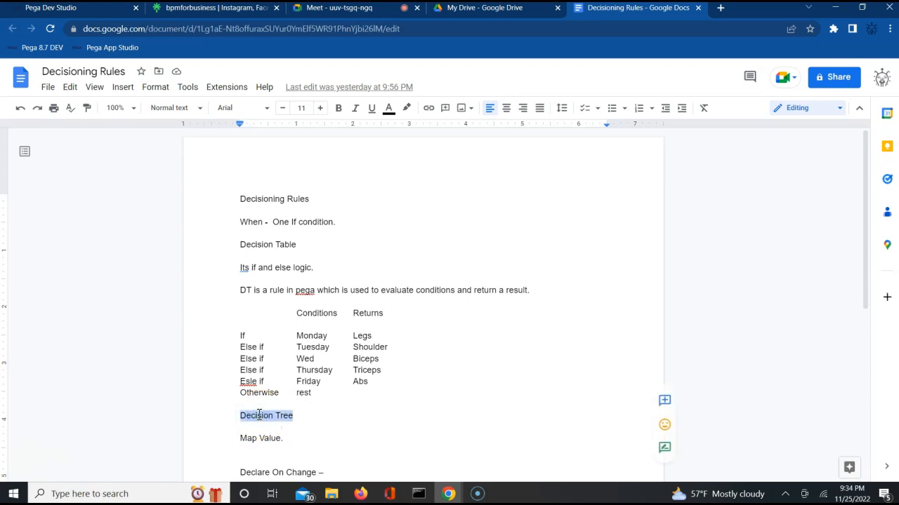
Paste the copied heading a few lines below "Declare On Change" and complete it as "Decision Tree - used to evaluate conditions.".
{"action": "key", "text": "ctrl+End"}
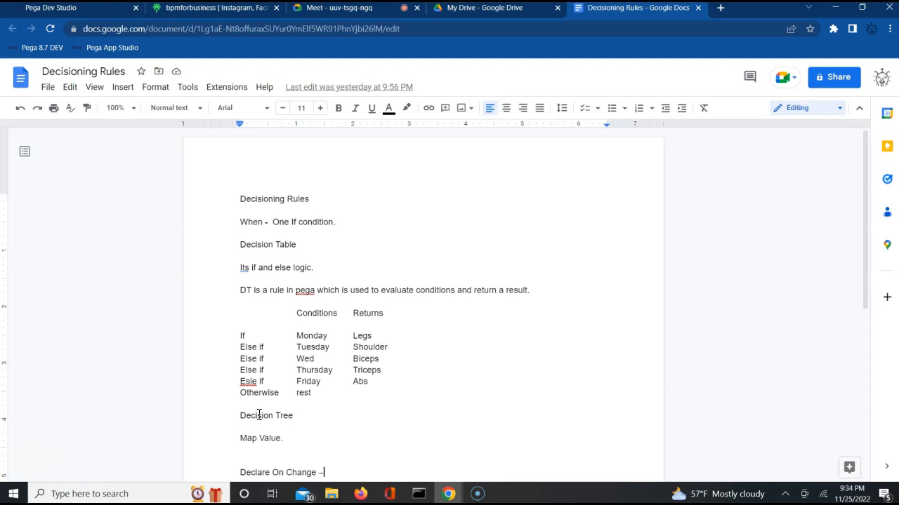
{"action": "key", "text": "Return"}
{"action": "key", "text": "Return"}
{"action": "key", "text": "Return"}
{"action": "key", "text": "Return"}
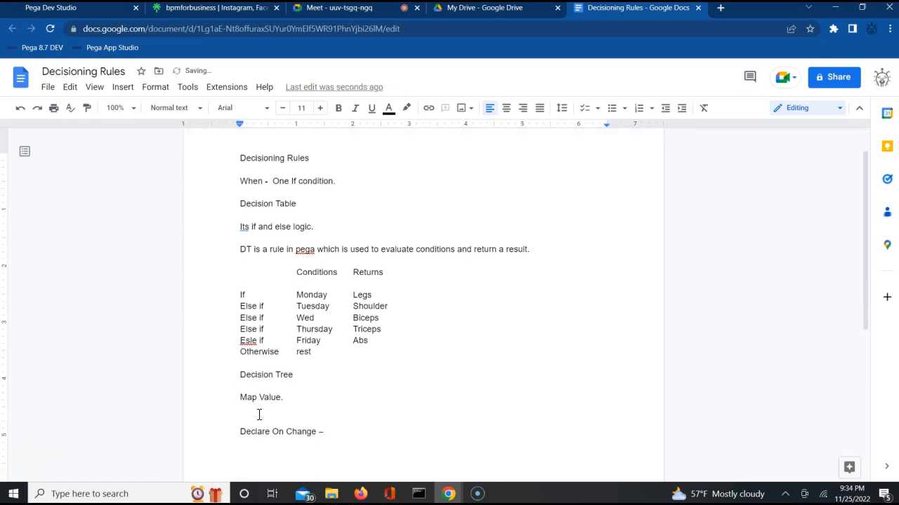
{"action": "key", "text": "ctrl+v"}
{"action": "type", "text": "-"}
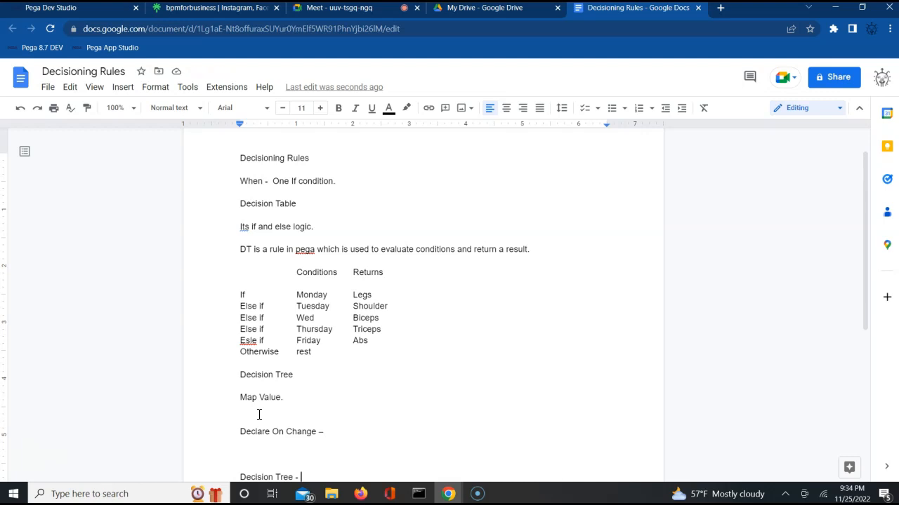
{"action": "type", "text": "used to evalua"}
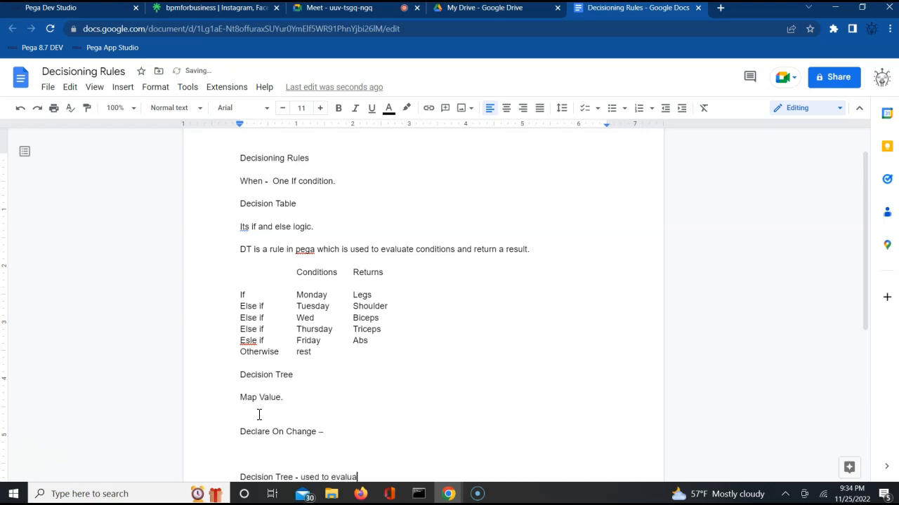
{"action": "type", "text": "te conditions."}
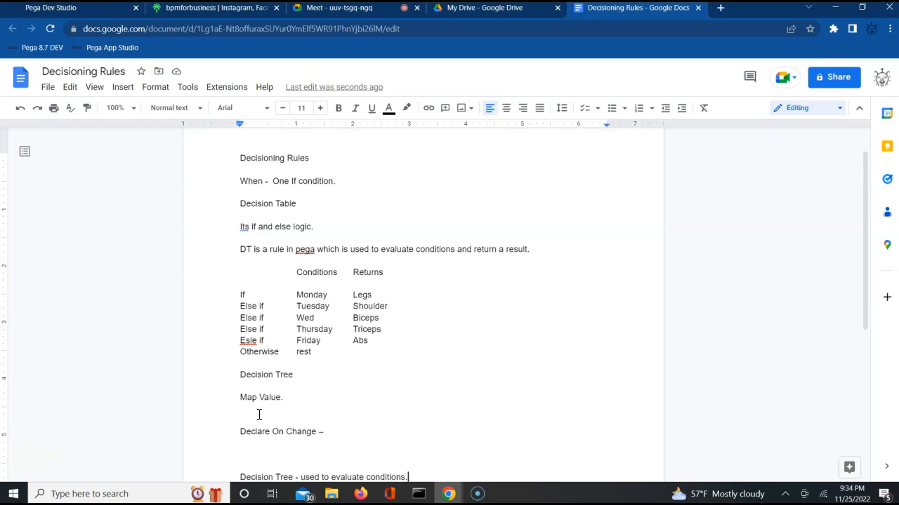
Add the lines "You can add multiple If conditions in a Decision Tree." and, after a blank line, "If and nested If .".
{"action": "key", "text": "Return"}
{"action": "type", "text": "You can add multiple If "}
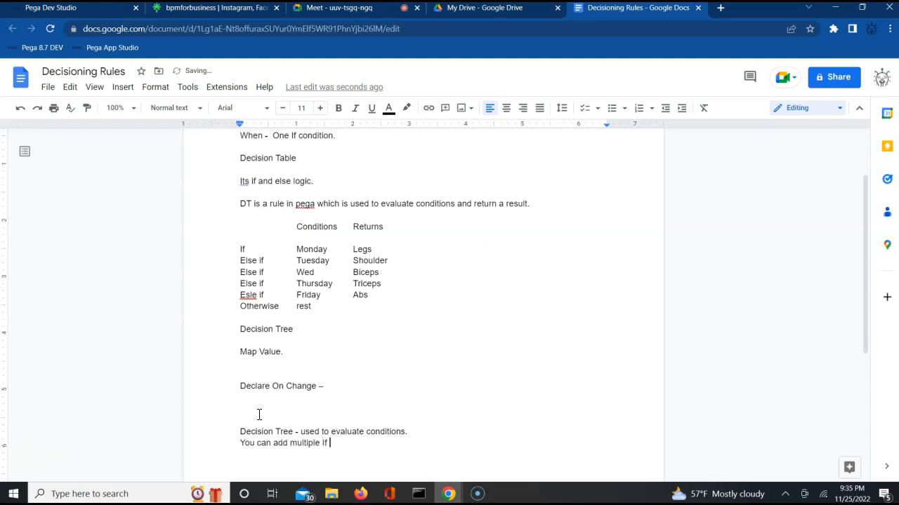
{"action": "type", "text": "condtitions in a Decision Tree."}
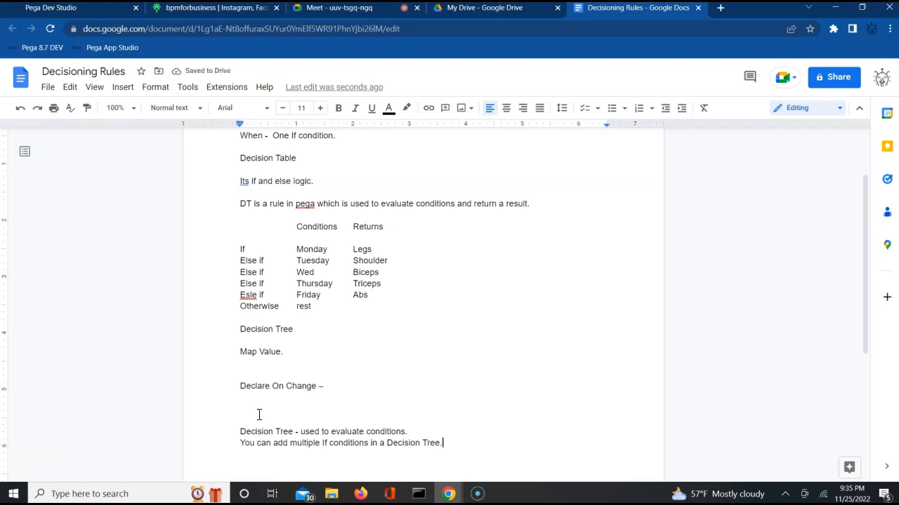
{"action": "key", "text": "Return"}
{"action": "key", "text": "Return"}
{"action": "type", "text": "If and nested "}
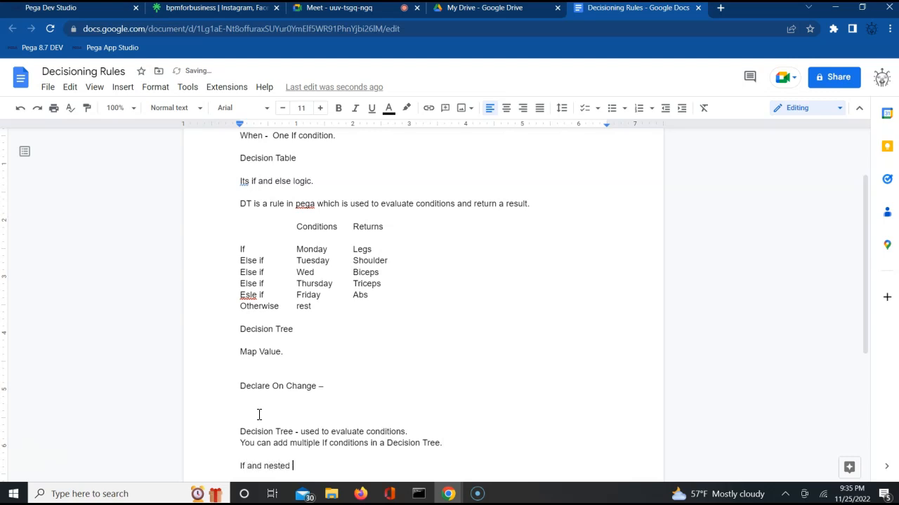
{"action": "type", "text": "If"}
{"action": "type", "text": "."}
After a blank line, start a new note reading "We can all teh Decision tree from Flow".
{"action": "key", "text": "Return"}
{"action": "key", "text": "Return"}
{"action": "type", "text": "We can all teh  Decis"}
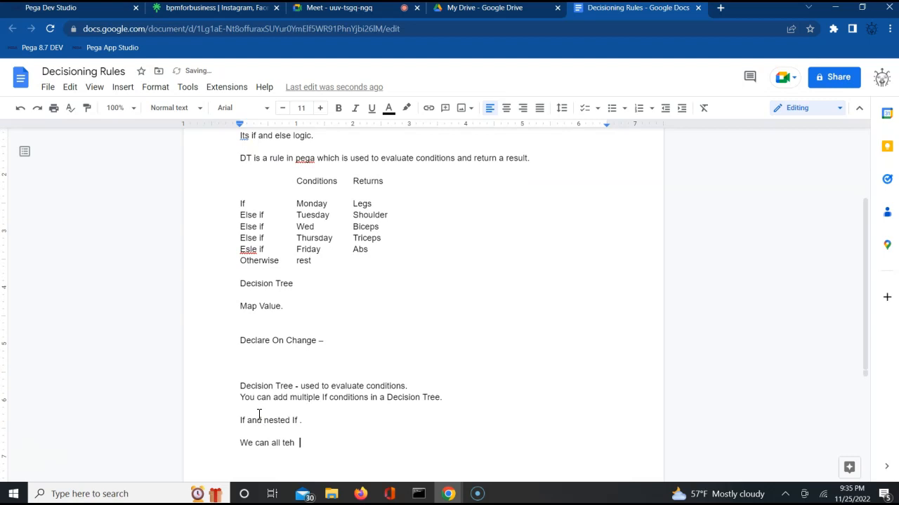
{"action": "type", "text": "ion tree from Flow"}
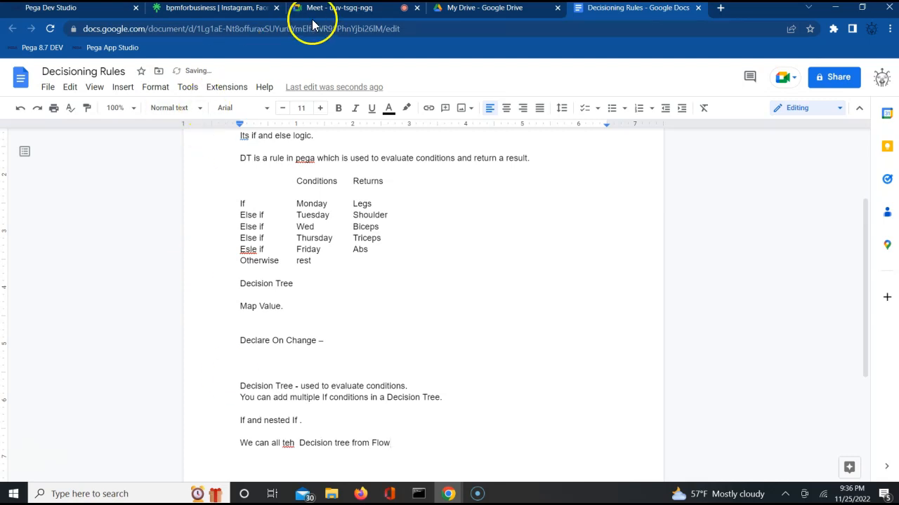
Switch to Google Meet, admit the waiting participant to the call, and return to the Decisioning Rules document.
{"action": "left_click", "coordinate": [331, 9]}
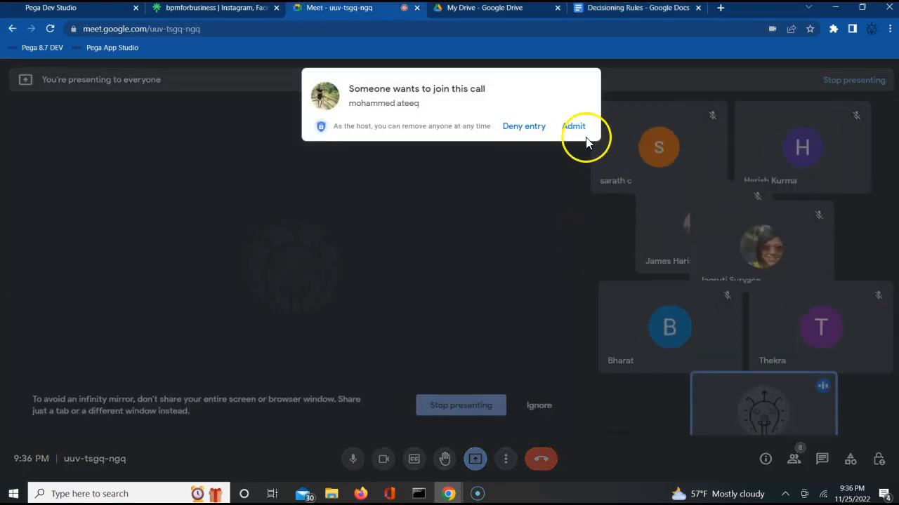
{"action": "left_click", "coordinate": [574, 130]}
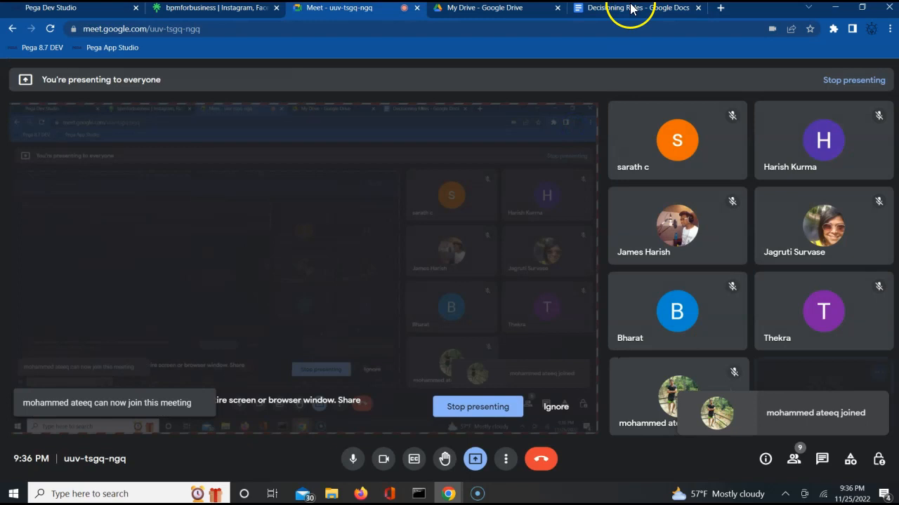
{"action": "left_click", "coordinate": [628, 9]}
Continue the last sentence of the notes with "on decision shape, in Activity we can use Property".
{"action": "left_click", "coordinate": [521, 367]}
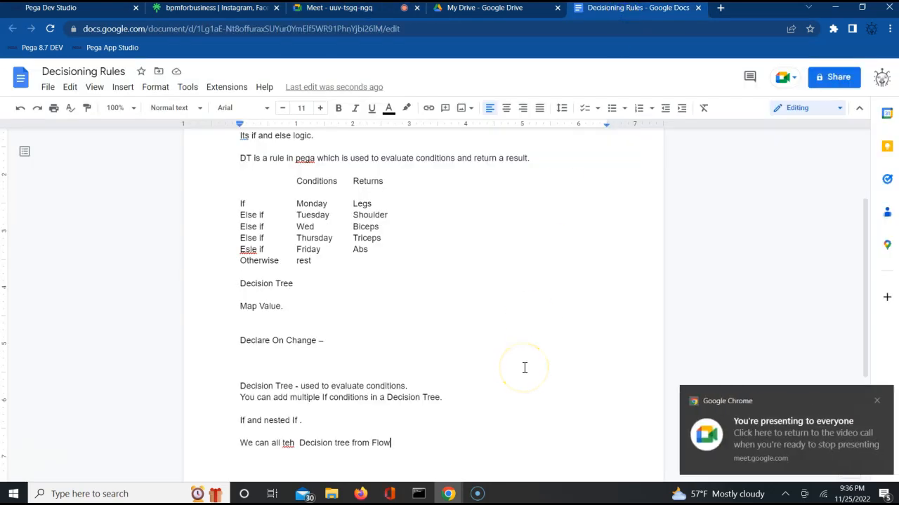
{"action": "type", "text": "on decision shape we"}
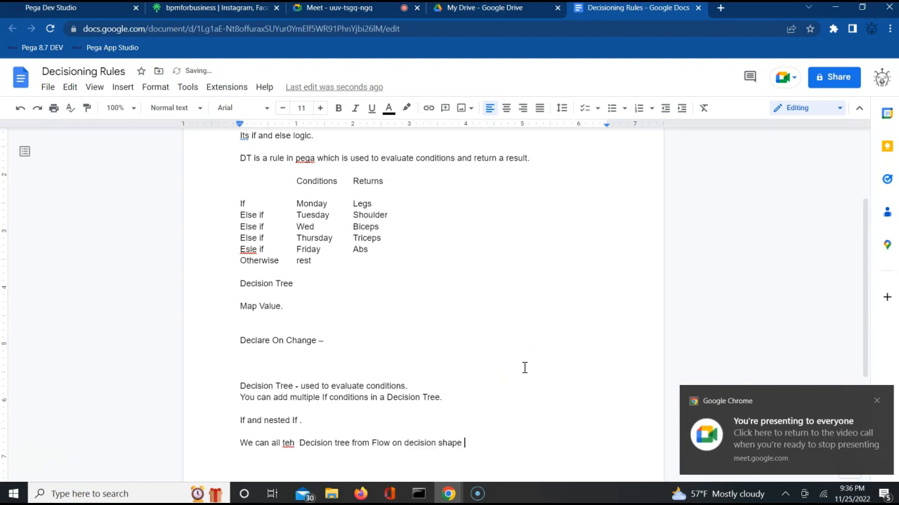
{"action": "key", "text": "BackSpace"}
{"action": "key", "text": "BackSpace"}
{"action": "key", "text": "BackSpace"}
{"action": "key", "text": "BackSpace"}
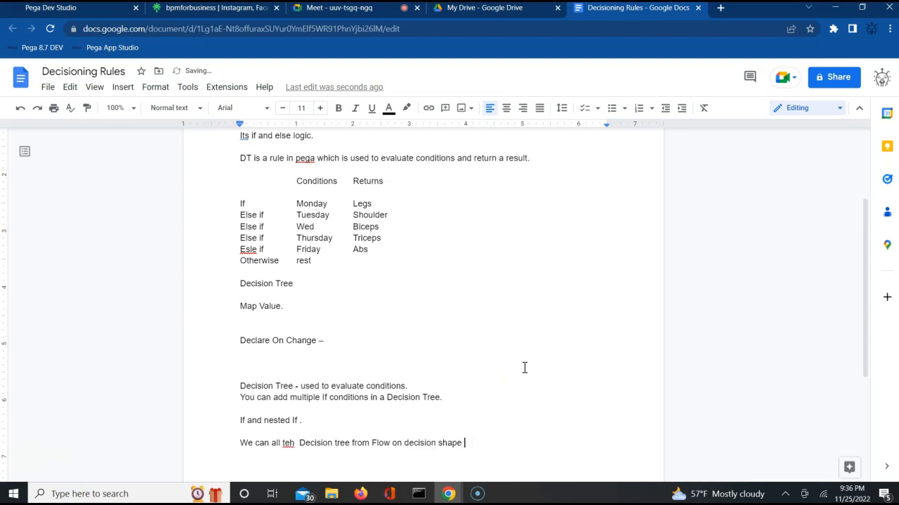
{"action": "type", "text": "."}
{"action": "key", "text": "BackSpace"}
{"action": "type", "text": ", in Acti"}
{"action": "type", "text": "vity we can use Property"}
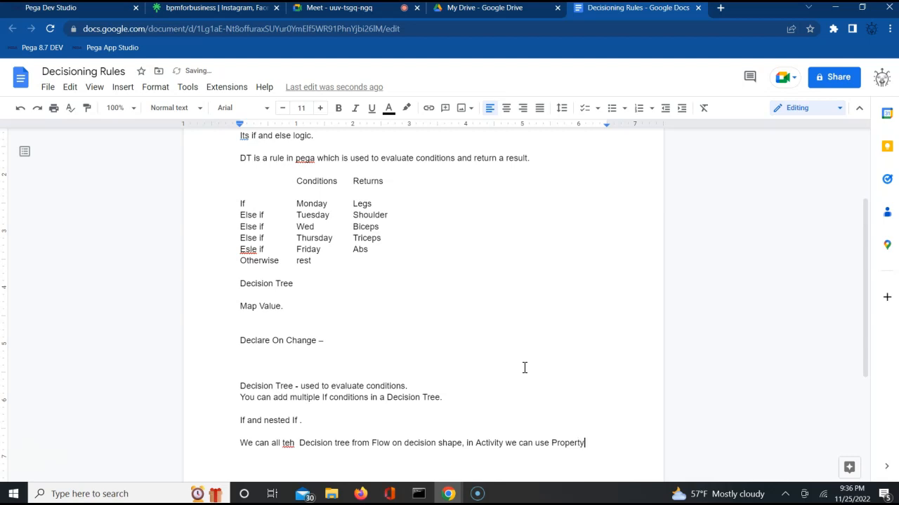
Extend the sentence's ending to "Property-Map-Decsiontree, Declare Expressions." and start a new line.
{"action": "type", "text": "-Map"}
{"action": "key", "text": "BackSpace"}
{"action": "type", "text": "0"}
{"action": "key", "text": "BackSpace"}
{"action": "type", "text": "-"}
{"action": "type", "text": "Decs"}
{"action": "key", "text": "BackSpace"}
{"action": "type", "text": "csion"}
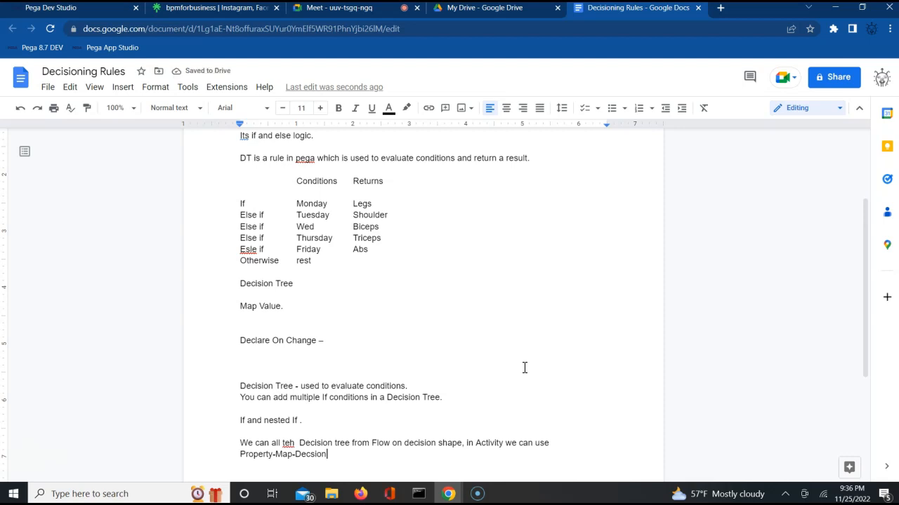
{"action": "type", "text": "r"}
{"action": "key", "text": "BackSpace"}
{"action": "type", "text": "tree, Declare Expr"}
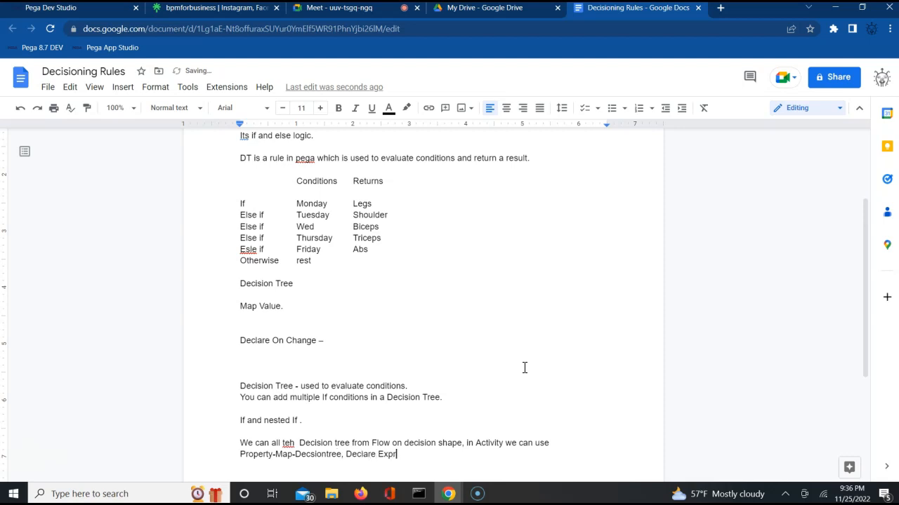
{"action": "type", "text": "essions."}
{"action": "key", "text": "Return"}
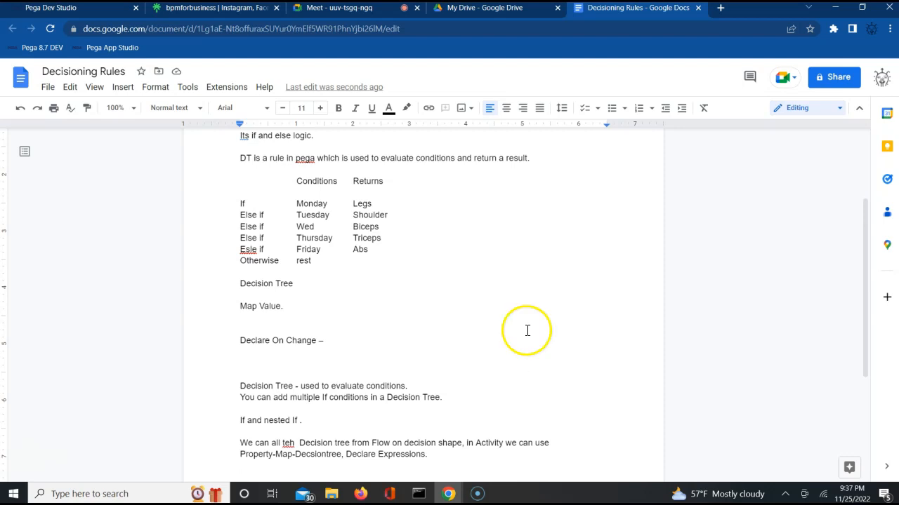
Go back to the Google Meet call, let in the new waiting participant, and return to the notes document.
{"action": "left_click", "coordinate": [333, 10]}
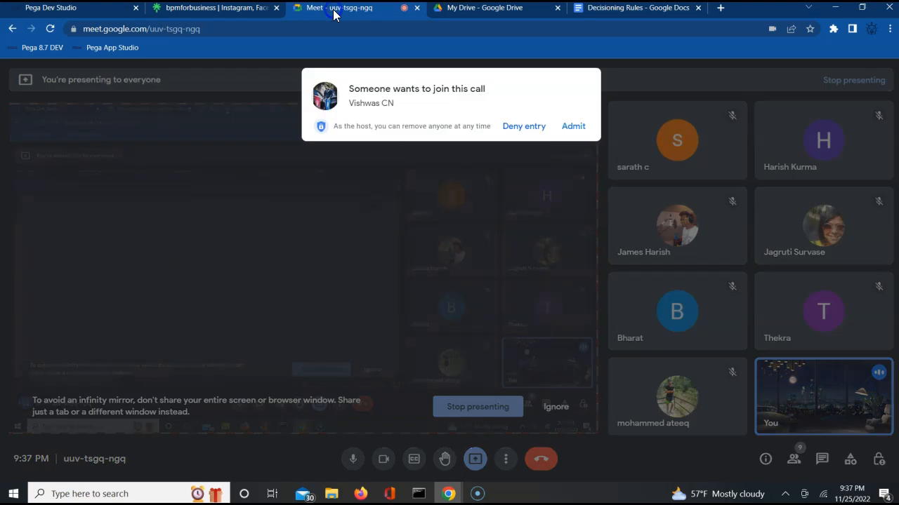
{"action": "left_click", "coordinate": [574, 127]}
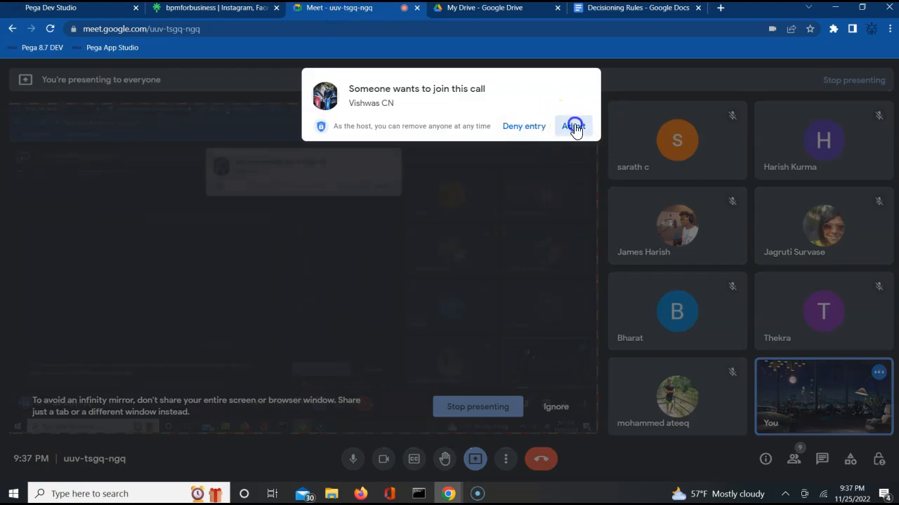
{"action": "left_click", "coordinate": [617, 10]}
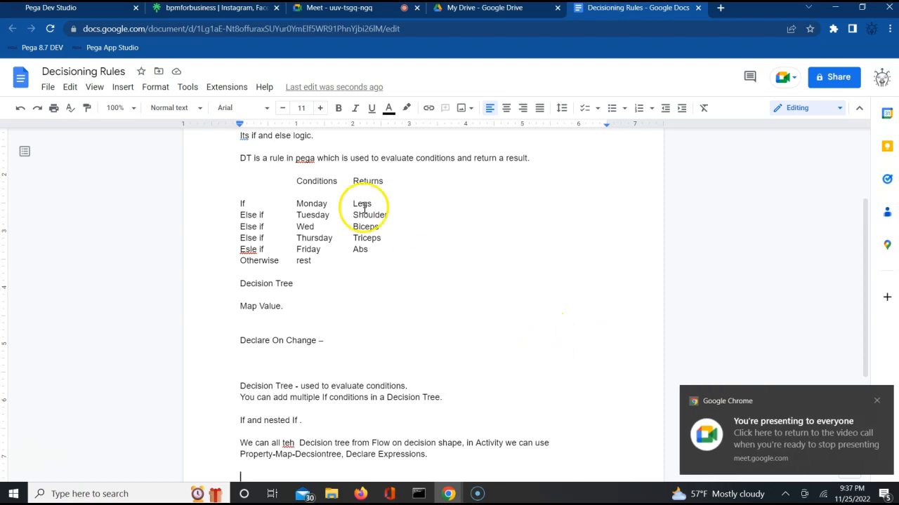
Switch to Pega Dev Studio and open the RuleManagementHelpURL decision tree of PegaAccel-Management-Decision-Batch-OutputConfiguration from the recent Decision Tree instance list.
{"action": "left_click", "coordinate": [102, 10]}
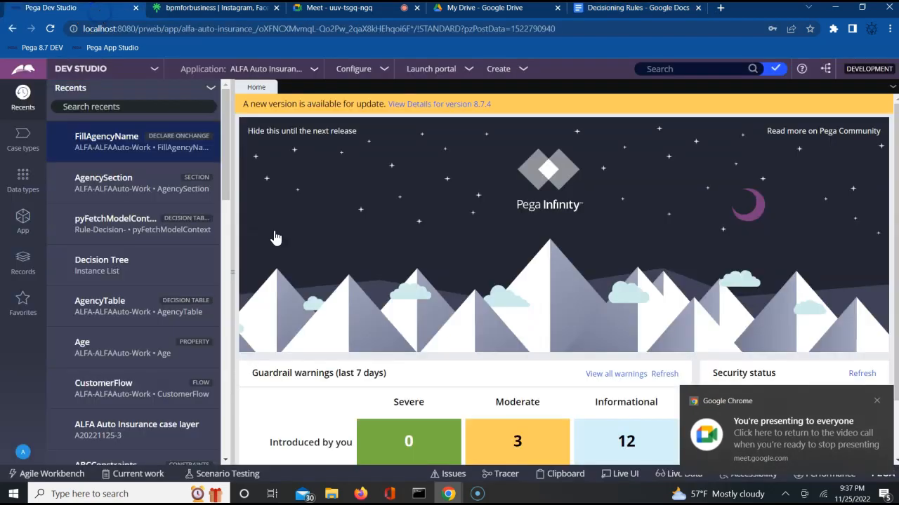
{"action": "double_click", "coordinate": [96, 271]}
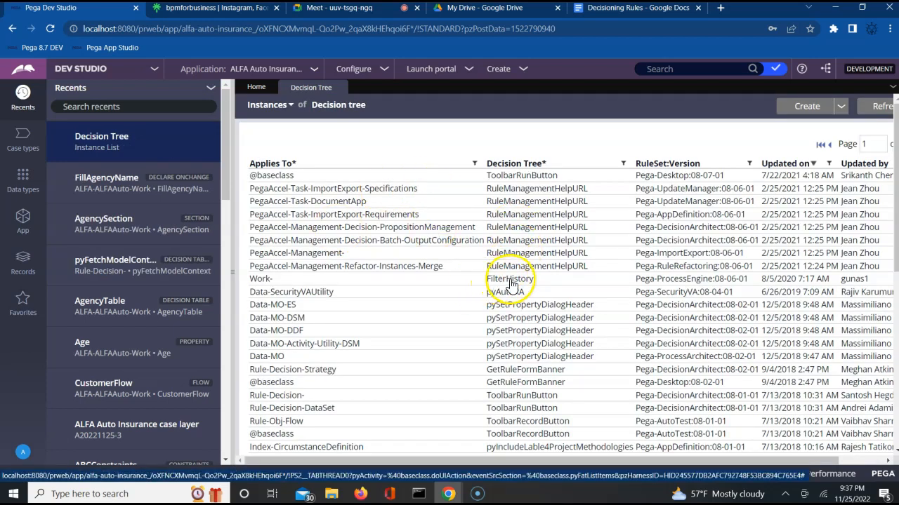
{"action": "double_click", "coordinate": [515, 242]}
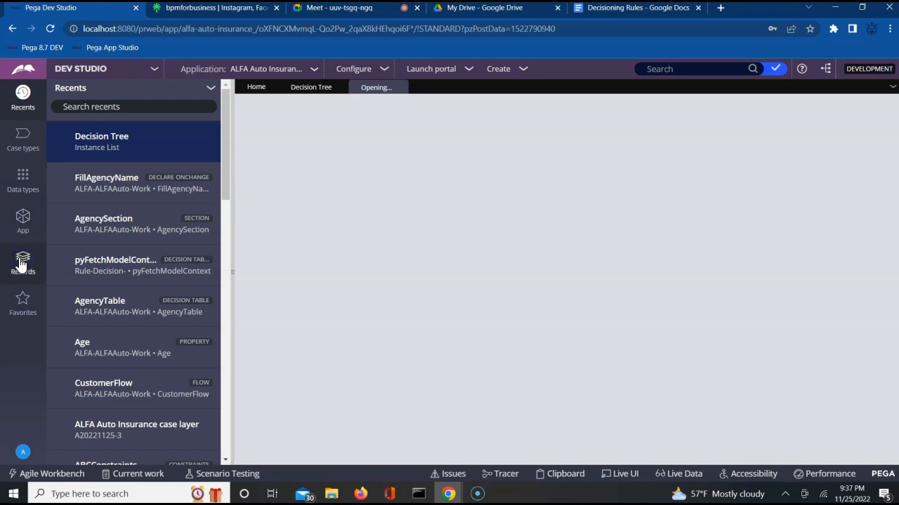
Open the AgencyTable decision table from the Decision records and compare its layout with the open RuleManagementHelpURL decision tree.
{"action": "left_click", "coordinate": [23, 263]}
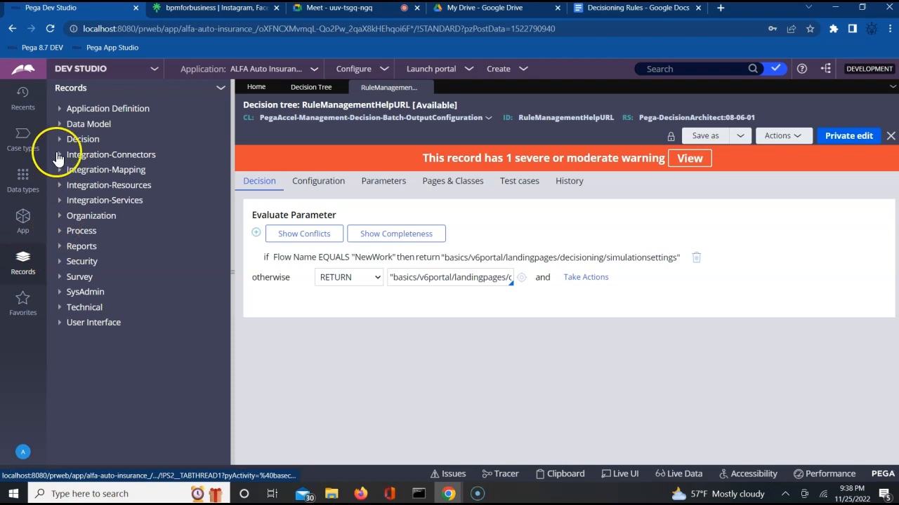
{"action": "left_click", "coordinate": [60, 142]}
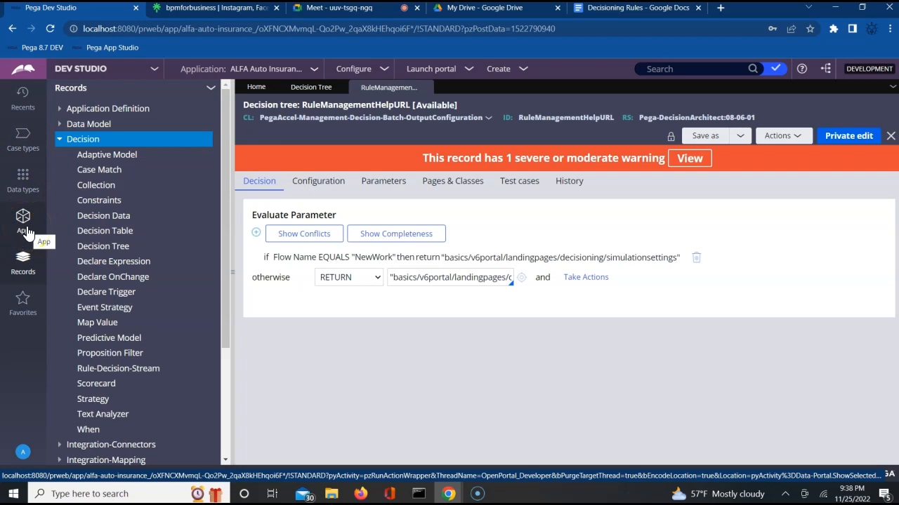
{"action": "left_click", "coordinate": [101, 234]}
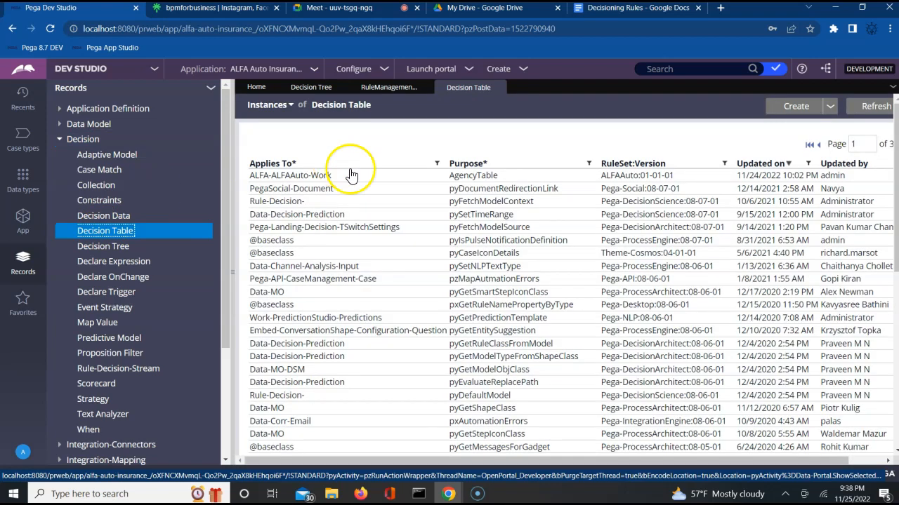
{"action": "left_click", "coordinate": [480, 177]}
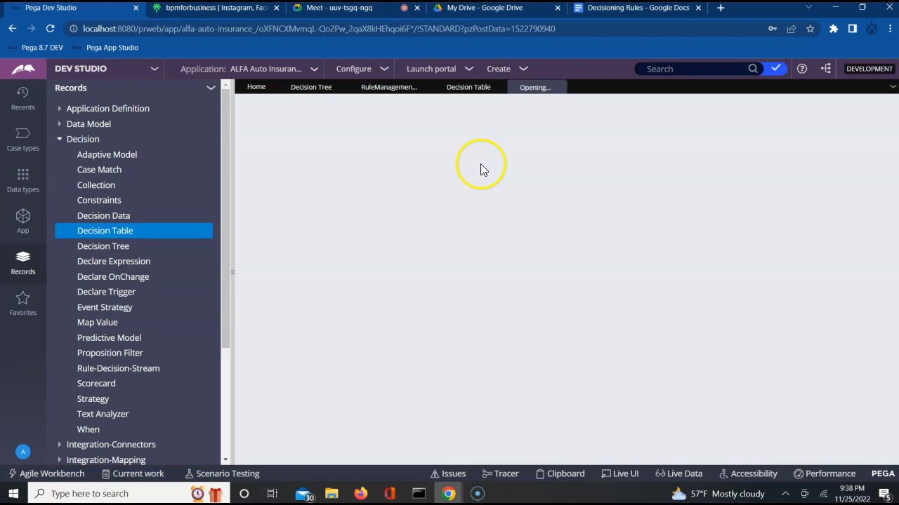
{"action": "left_click", "coordinate": [500, 88]}
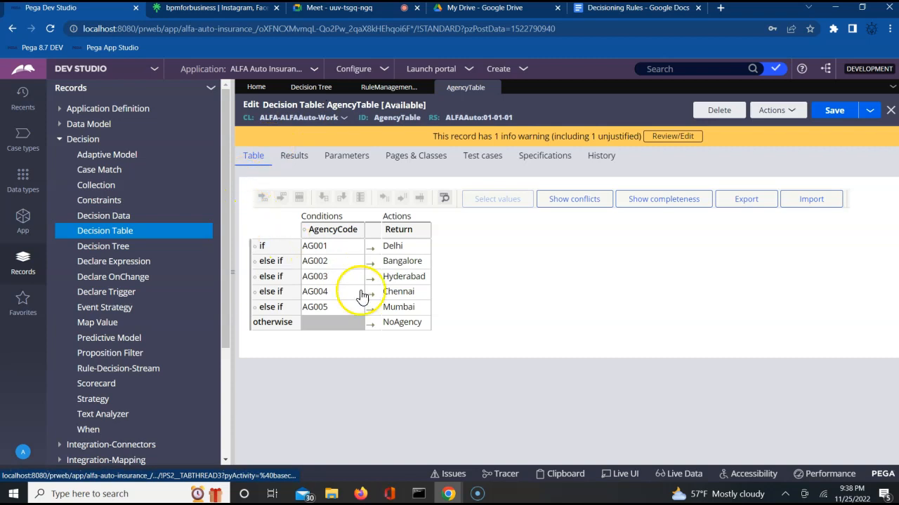
{"action": "left_click", "coordinate": [380, 90]}
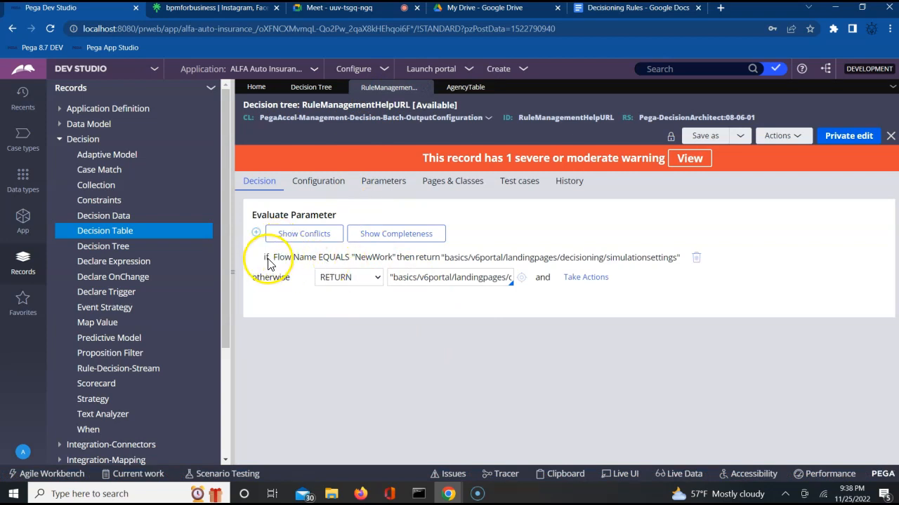
Add an empty if branch to the RuleManagementHelpURL decision tree and insert a blank row below AG001 in the AgencyTable decision table.
{"action": "left_click", "coordinate": [256, 234]}
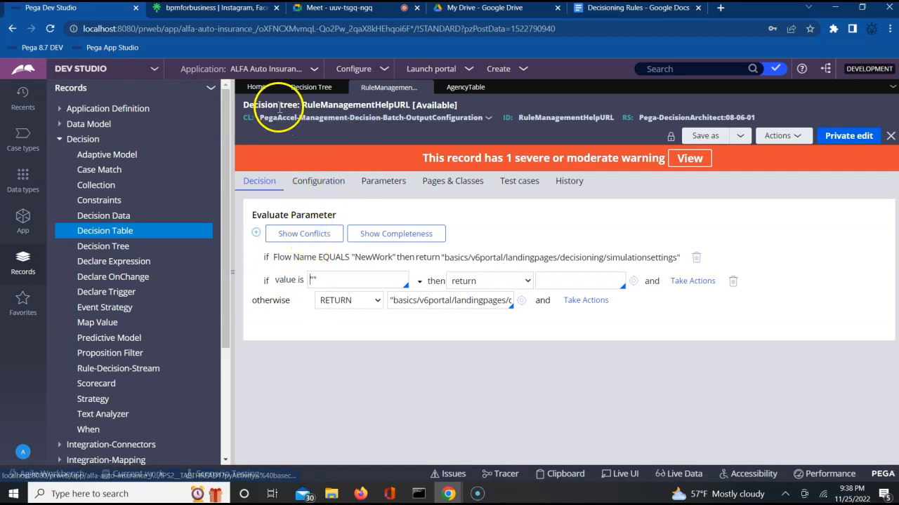
{"action": "left_click", "coordinate": [454, 89]}
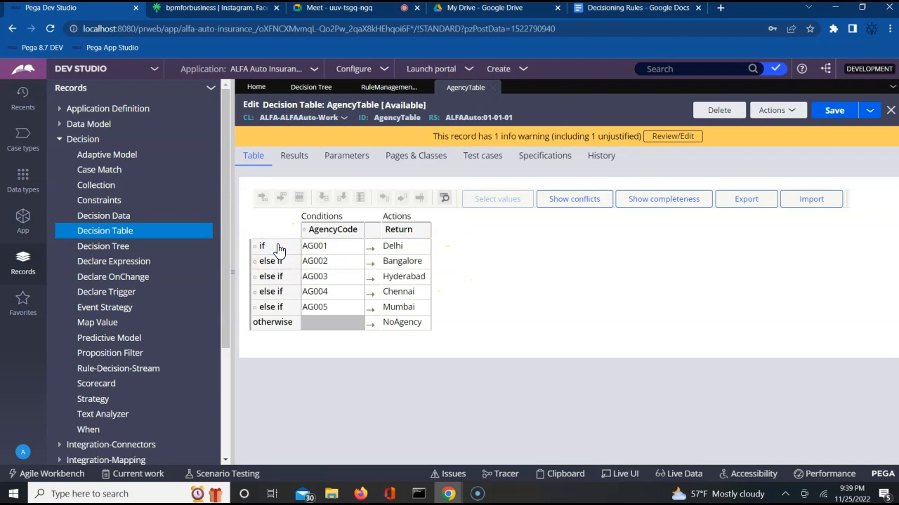
{"action": "left_click", "coordinate": [314, 246]}
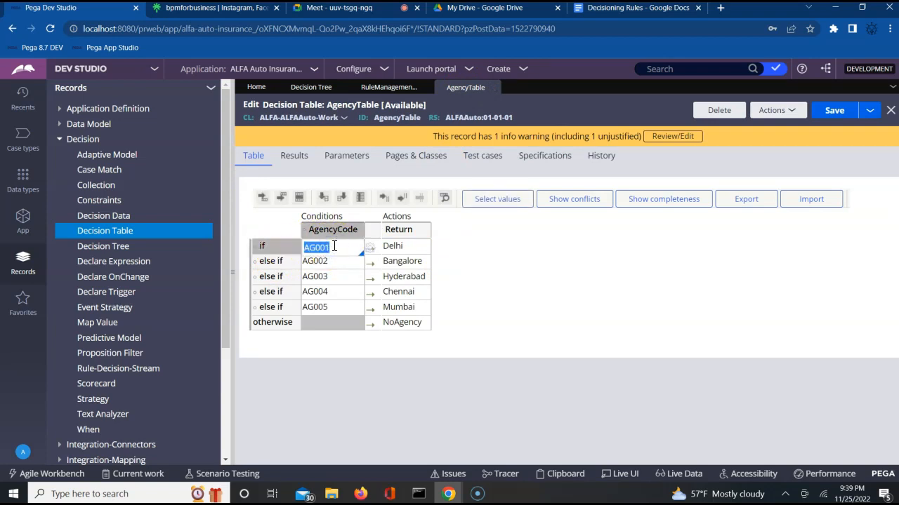
{"action": "left_click", "coordinate": [280, 199]}
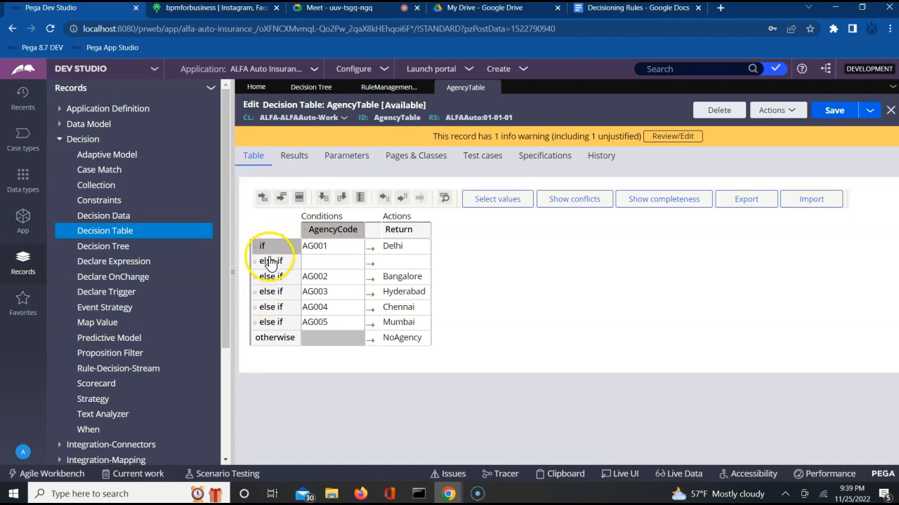
{"action": "left_click", "coordinate": [407, 264]}
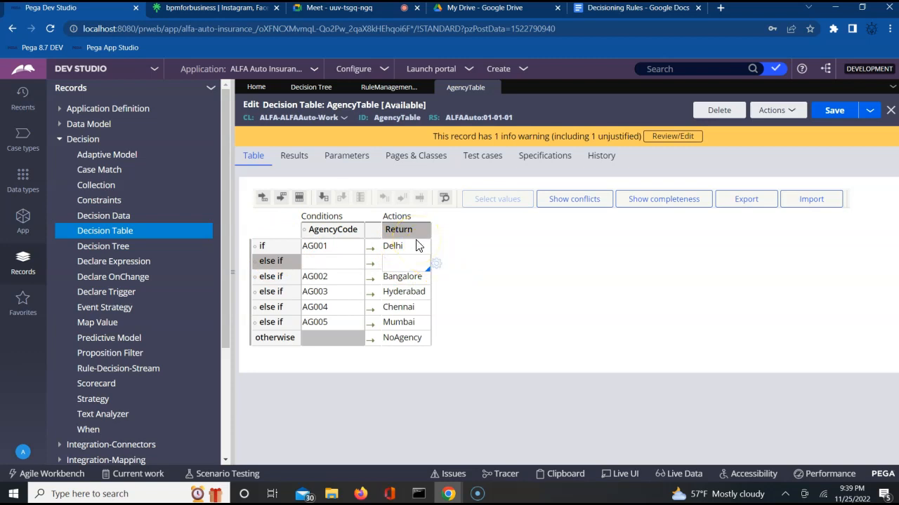
{"action": "left_click", "coordinate": [318, 88]}
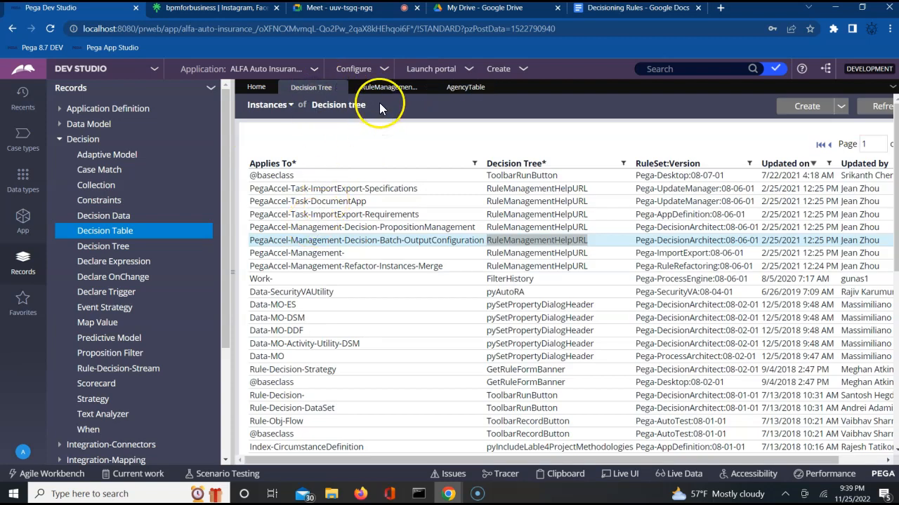
{"action": "left_click", "coordinate": [379, 91]}
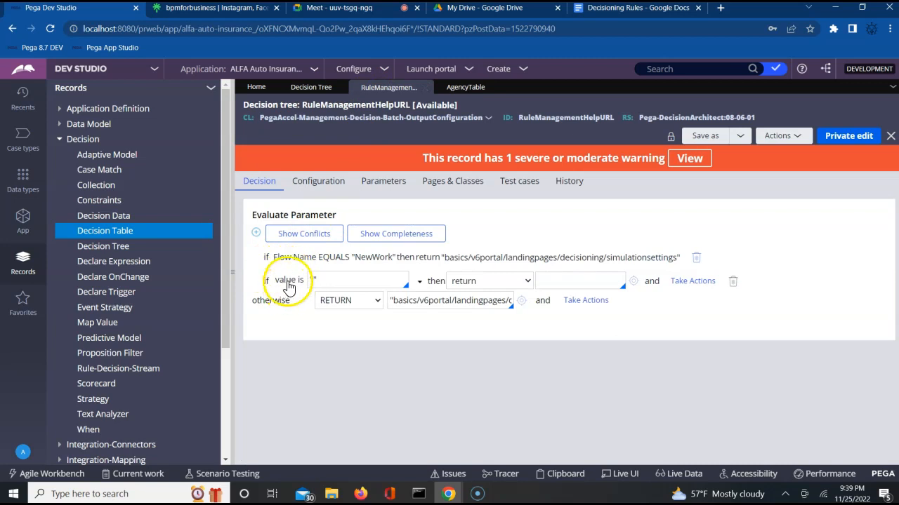
Switch to the Decisioning Rules document and add the line "If monday" below the notes on calling decision trees.
{"action": "left_click", "coordinate": [605, 9]}
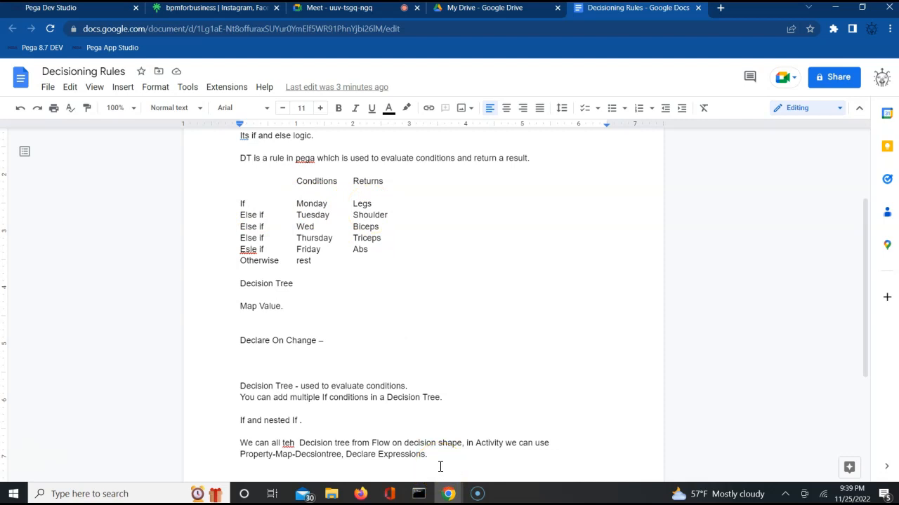
{"action": "key", "text": "Return"}
{"action": "key", "text": "Return"}
{"action": "type", "text": "IF"}
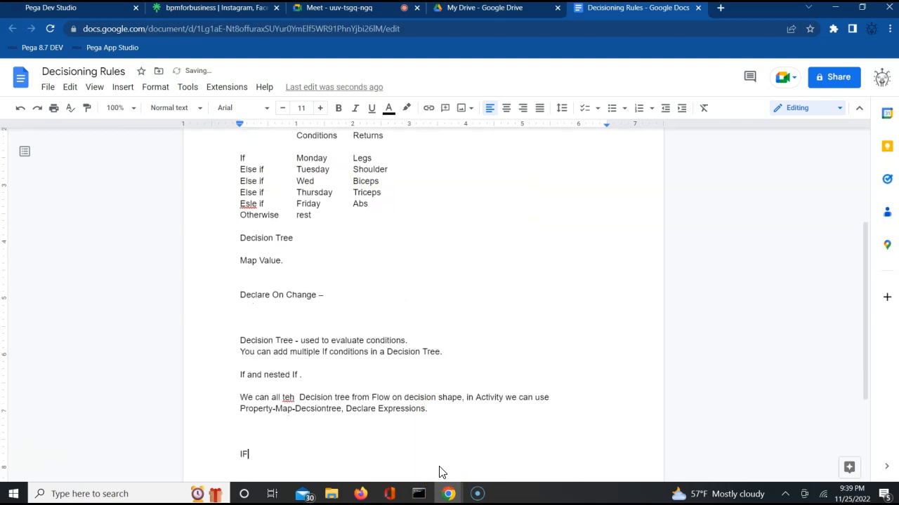
{"action": "key", "text": "BackSpace"}
{"action": "type", "text": "f monday"}
{"action": "key", "text": "Return"}
Write an indented nested condition "If not raining" with the tab-separated result "wearsuit" under the "If monday" line and start a new line.
{"action": "key", "text": "Tab"}
{"action": "type", "text": "If not raind"}
{"action": "type", "text": "ng"}
{"action": "key", "text": "BackSpace"}
{"action": "key", "text": "BackSpace"}
{"action": "key", "text": "BackSpace"}
{"action": "type", "text": "ing"}
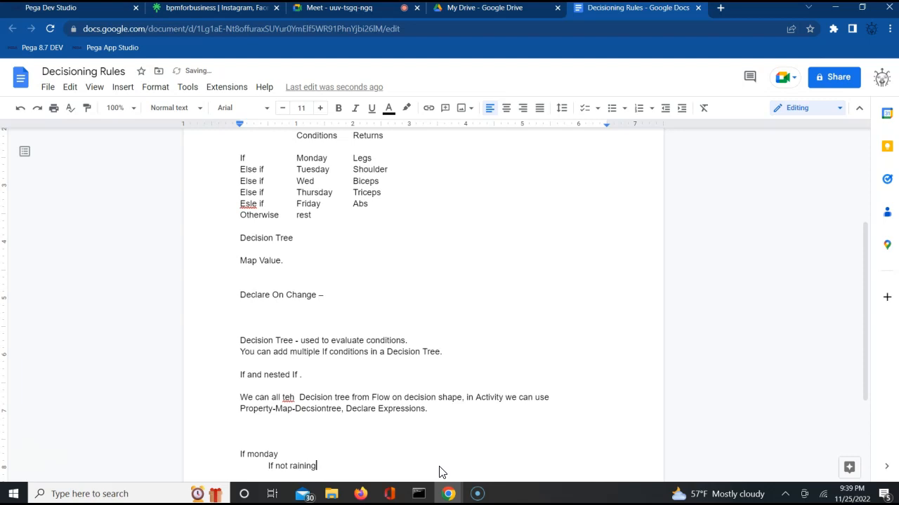
{"action": "key", "text": "Tab"}
{"action": "type", "text": "wearsuit"}
{"action": "key", "text": "Return"}
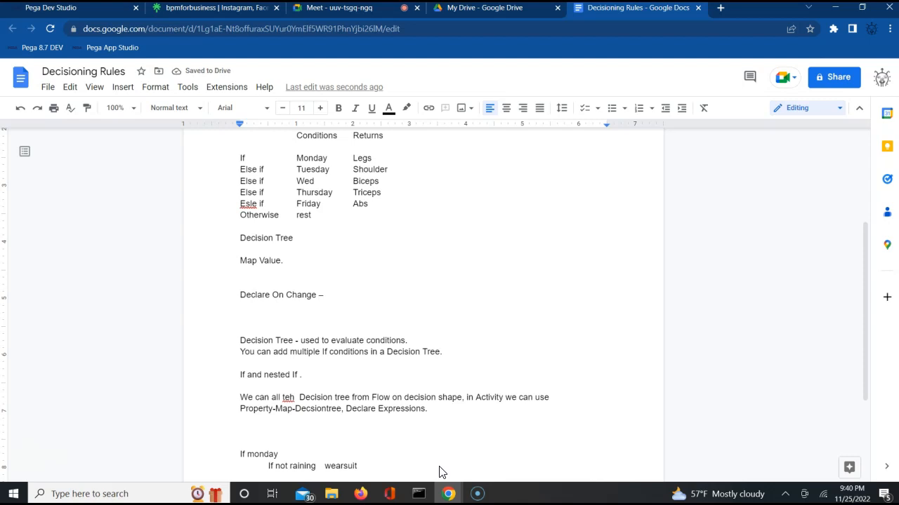
{"action": "key", "text": "Return"}
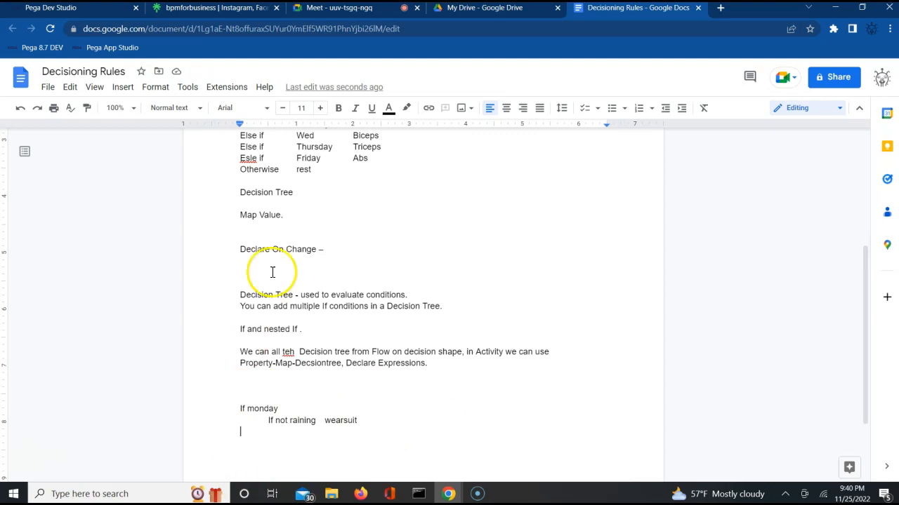
Switch to Pega Dev Studio and compare the AgencyTable decision table's rows with the branches of the RuleManagementHelpURL decision tree.
{"action": "left_click", "coordinate": [64, 10]}
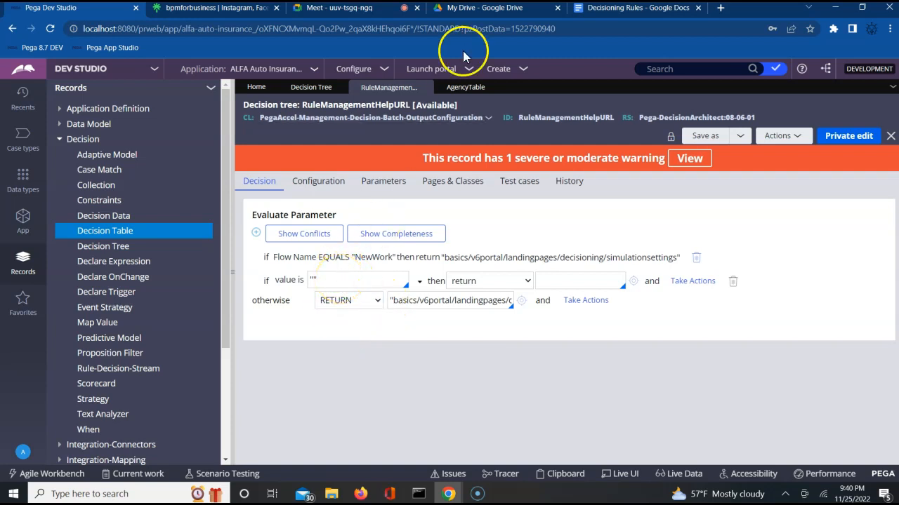
{"action": "left_click", "coordinate": [457, 92]}
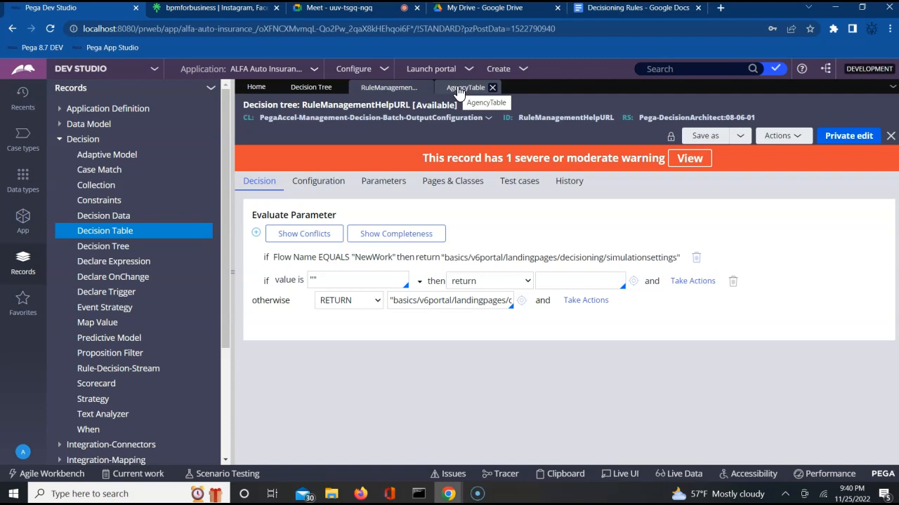
{"action": "left_click", "coordinate": [279, 256]}
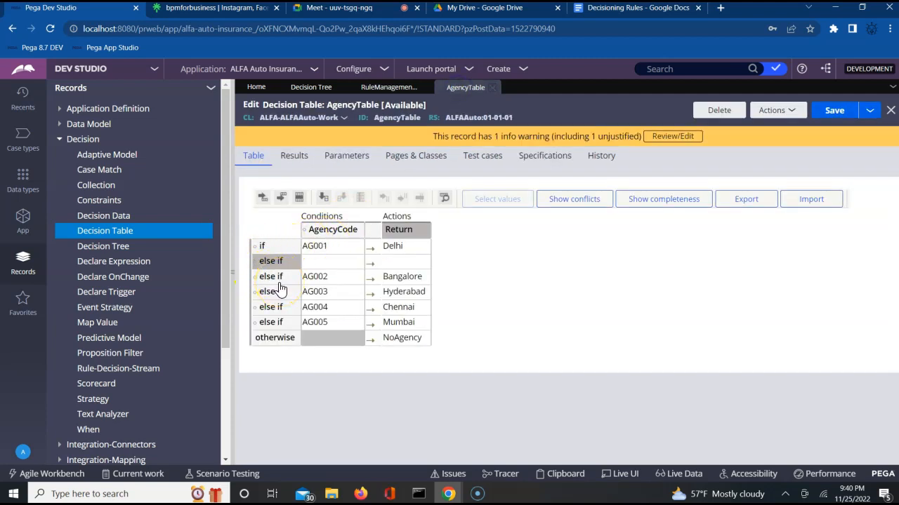
{"action": "left_click", "coordinate": [311, 88]}
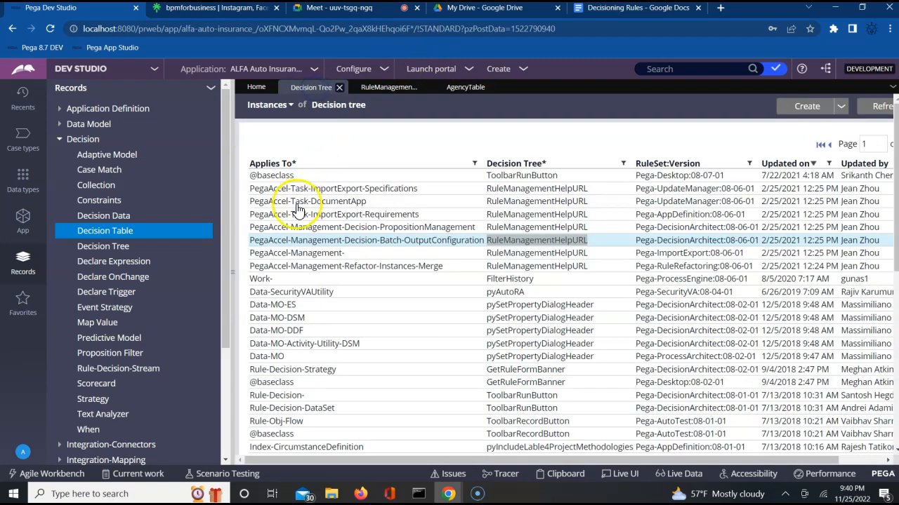
{"action": "left_click", "coordinate": [385, 87]}
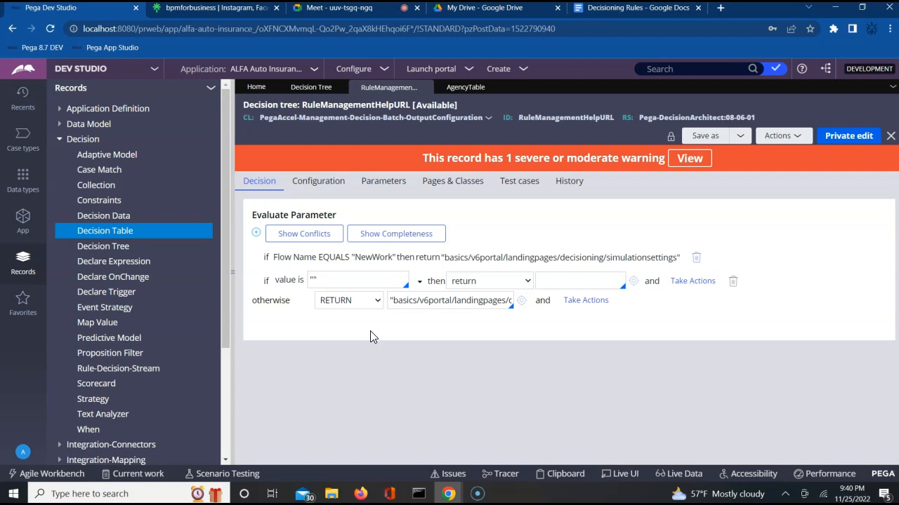
{"action": "left_click", "coordinate": [428, 297]}
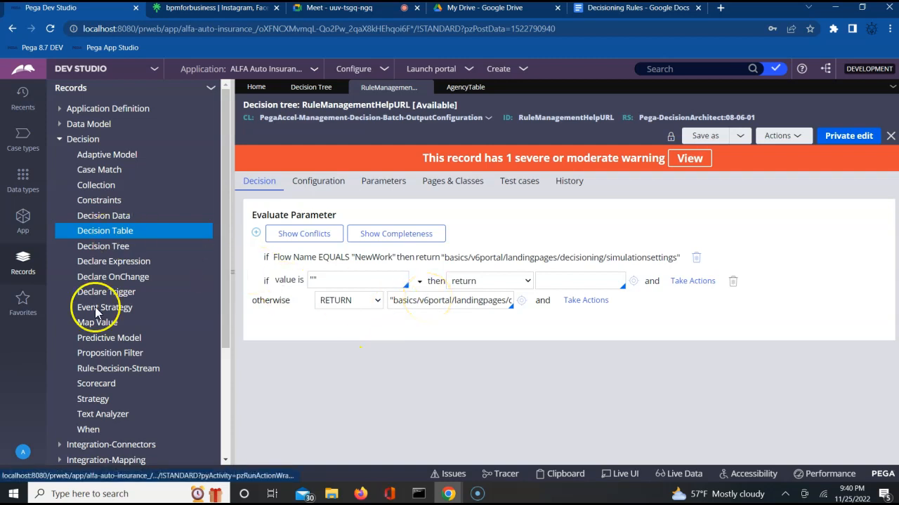
Open InsuranceSection from the User Interface sections of the ALFA-ALFAAuto-Work class and examine its InsuranceType options.
{"action": "left_click", "coordinate": [23, 219]}
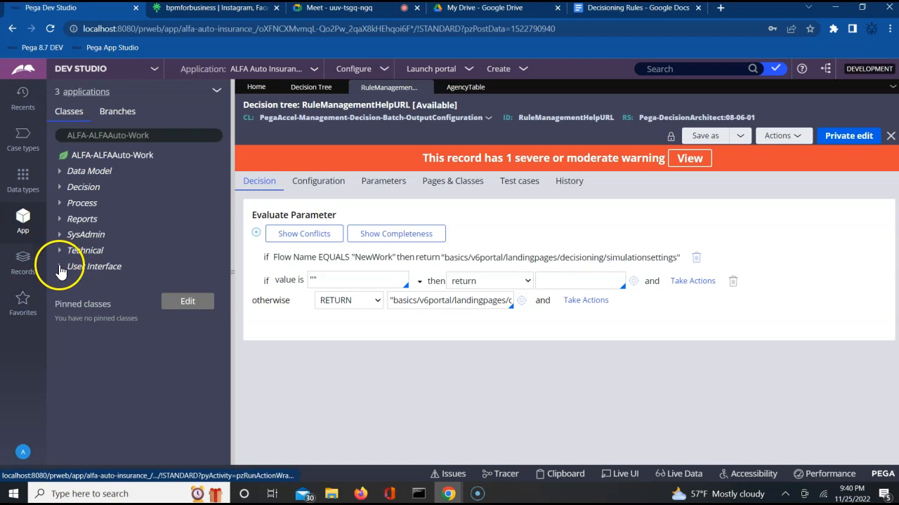
{"action": "left_click", "coordinate": [60, 270]}
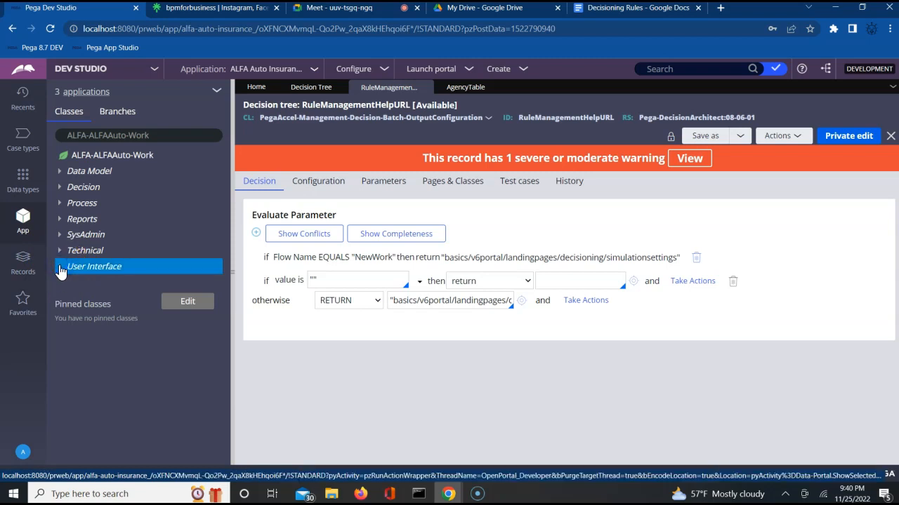
{"action": "left_click", "coordinate": [72, 284]}
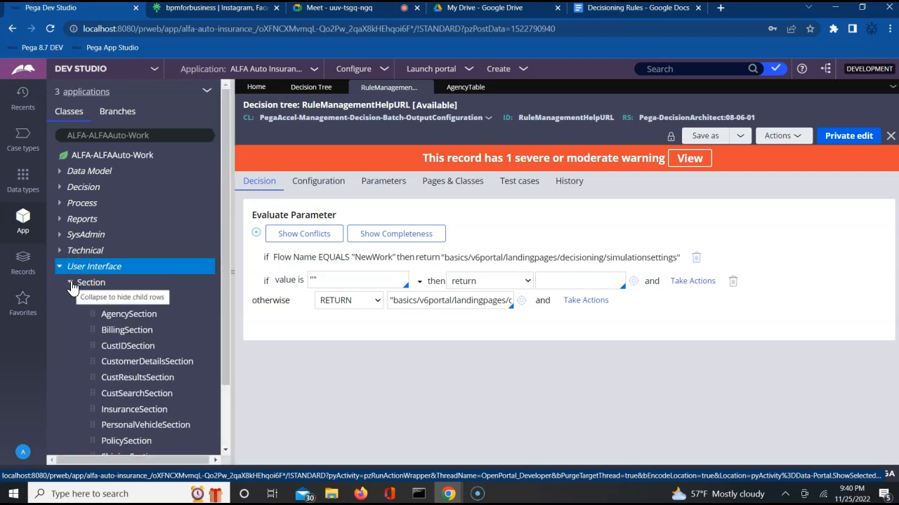
{"action": "left_click", "coordinate": [226, 450]}
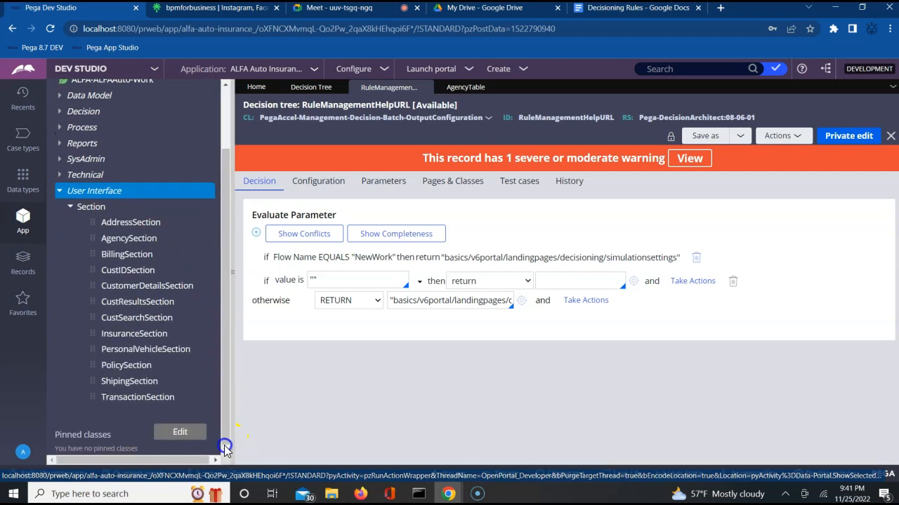
{"action": "left_click", "coordinate": [137, 336]}
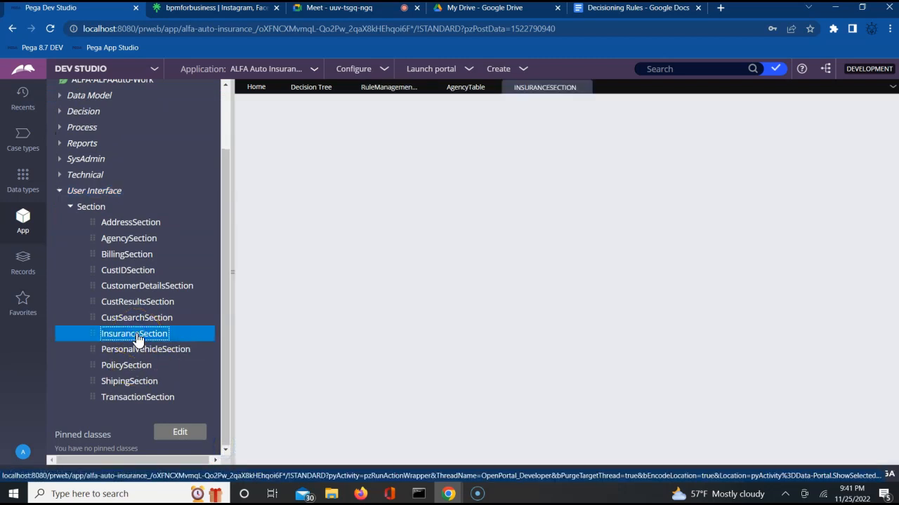
{"action": "left_click", "coordinate": [138, 340]}
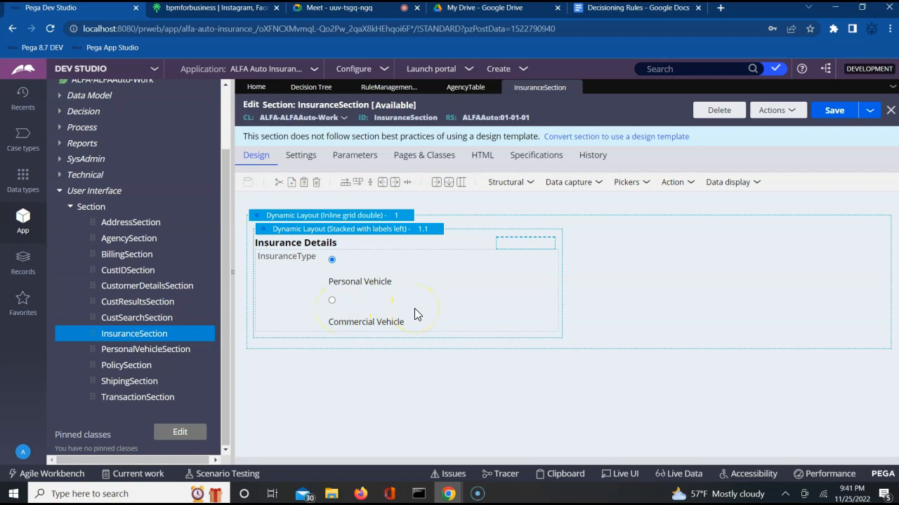
{"action": "left_click", "coordinate": [334, 306]}
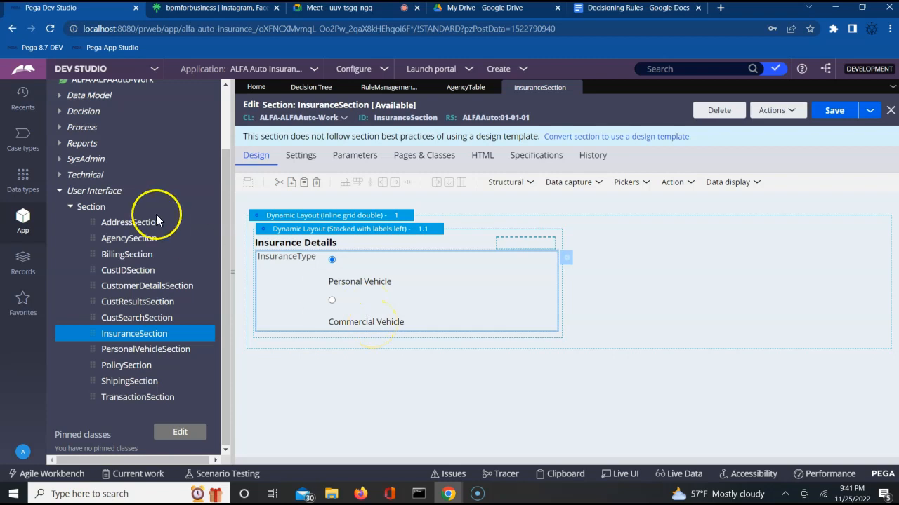
Open the CustomerFlow flow from the Process rules of ALFA-ALFAAuto-Work and inspect its Personal Vehicle info and CustomerInfo assignments.
{"action": "scroll", "coordinate": [225, 133], "scroll_direction": "up", "scroll_amount": 3}
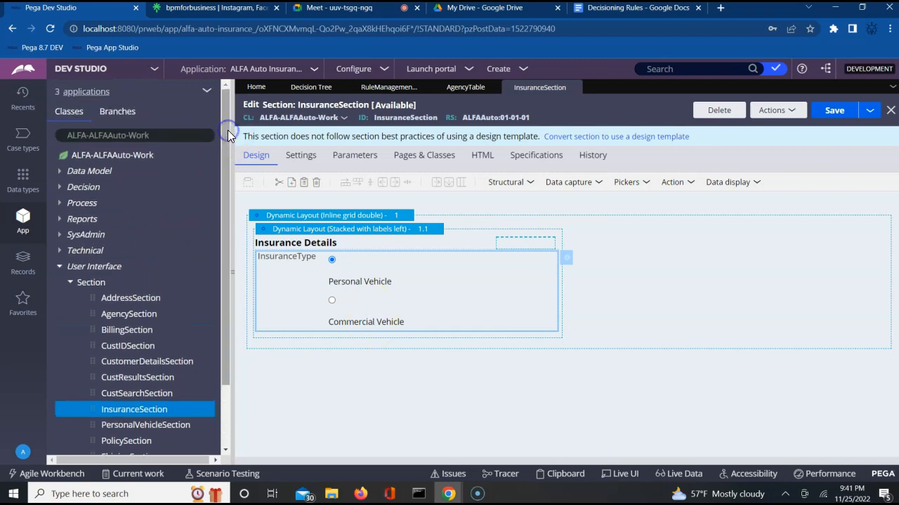
{"action": "left_click", "coordinate": [60, 208]}
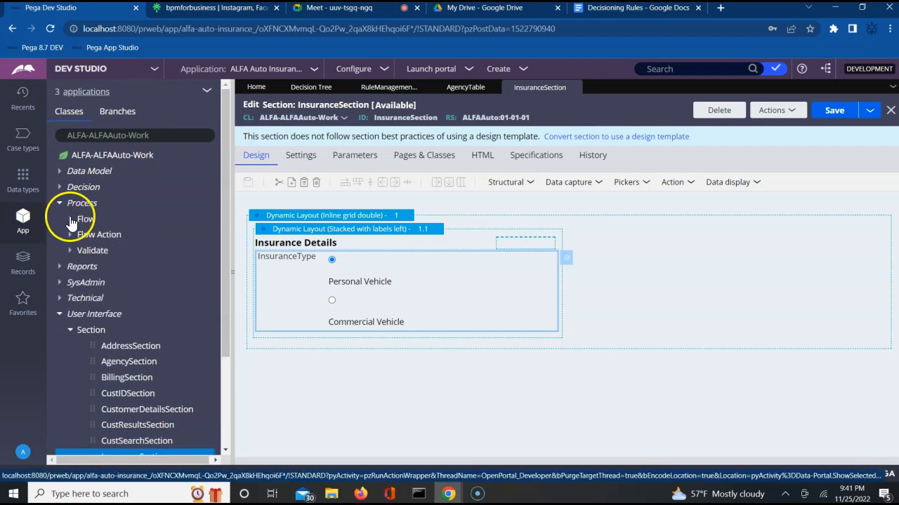
{"action": "left_click", "coordinate": [70, 219]}
{"action": "left_click", "coordinate": [128, 236]}
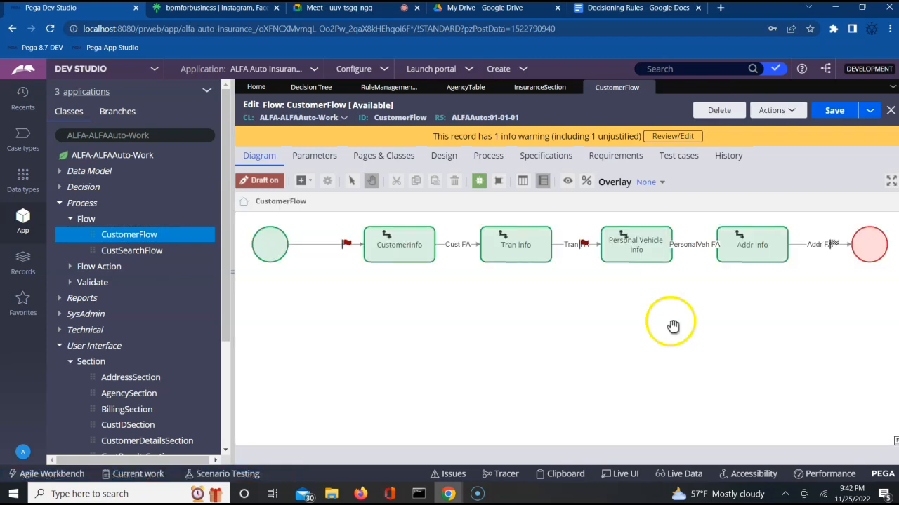
{"action": "left_click", "coordinate": [628, 238]}
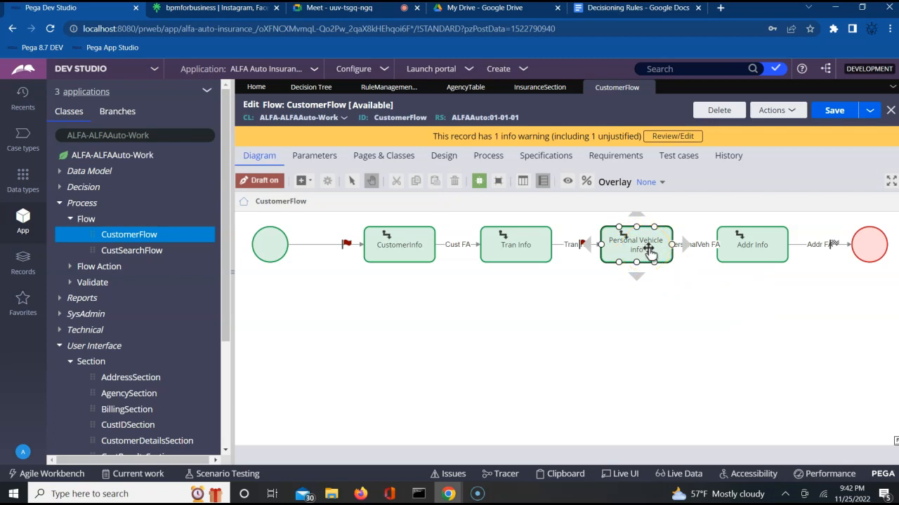
{"action": "left_click", "coordinate": [648, 317]}
{"action": "left_click", "coordinate": [566, 307]}
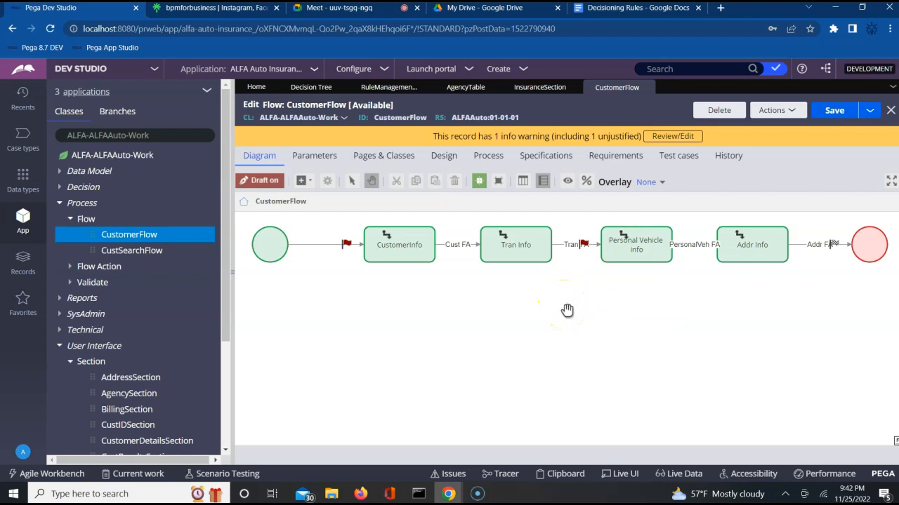
{"action": "left_click", "coordinate": [419, 237]}
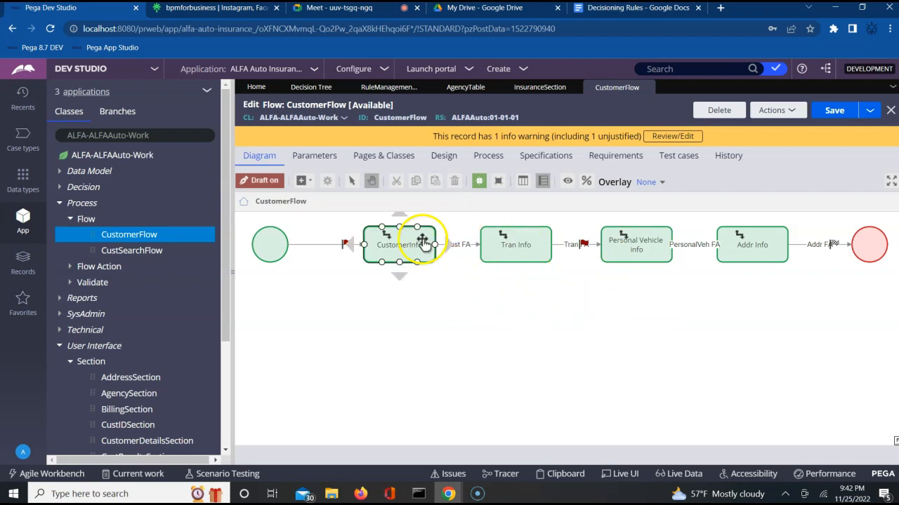
Look up the Decision shape among the shapes that can be added to the CustomerFlow diagram.
{"action": "left_click", "coordinate": [303, 181]}
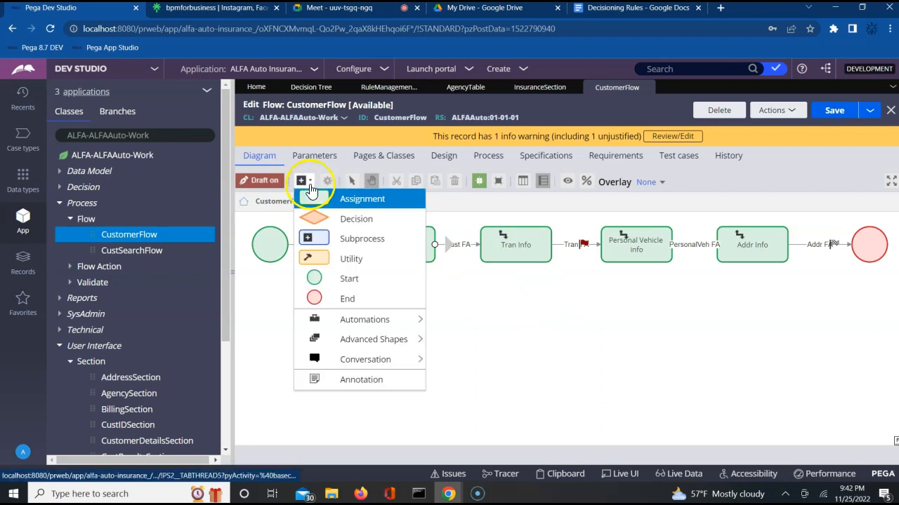
{"action": "left_click", "coordinate": [338, 280]}
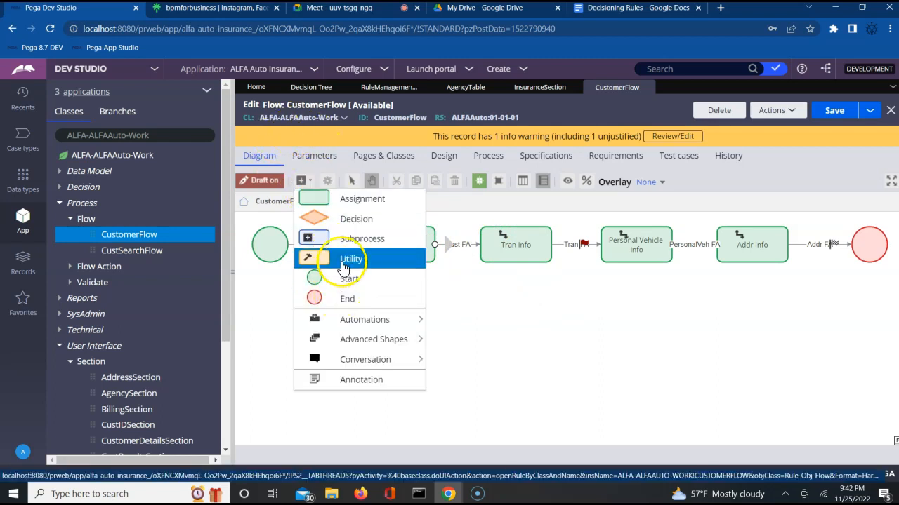
{"action": "left_click", "coordinate": [356, 219]}
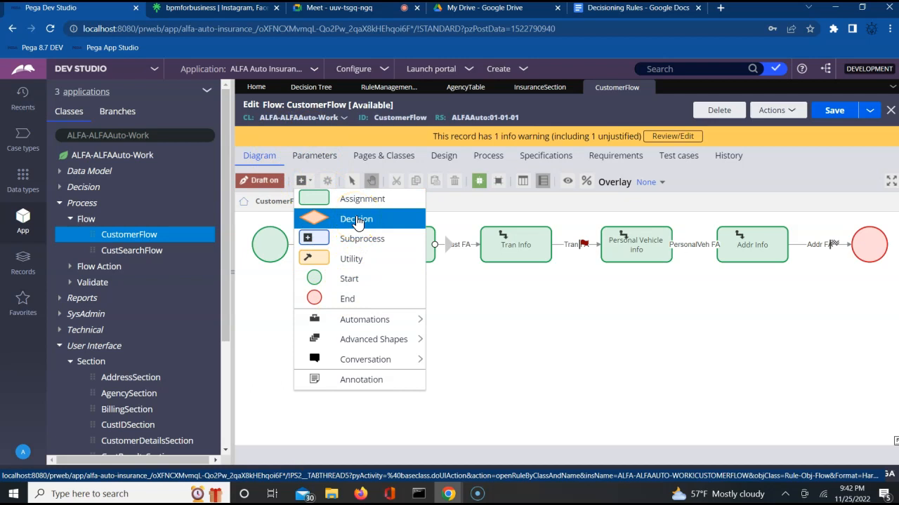
{"action": "left_click", "coordinate": [358, 221]}
{"action": "left_click", "coordinate": [504, 392]}
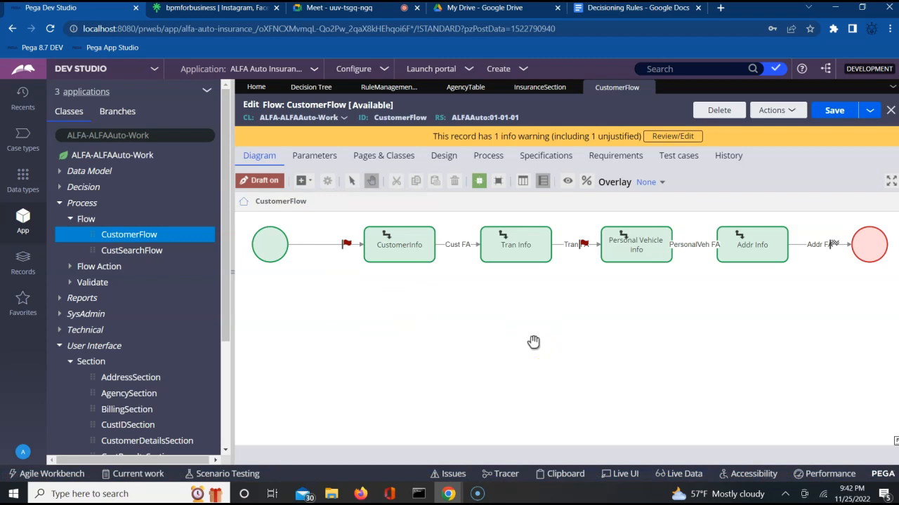
Check the Personal Vehicle info assignment in CustomerFlow and locate the Vehicle data type among the application's data types.
{"action": "left_click", "coordinate": [630, 260]}
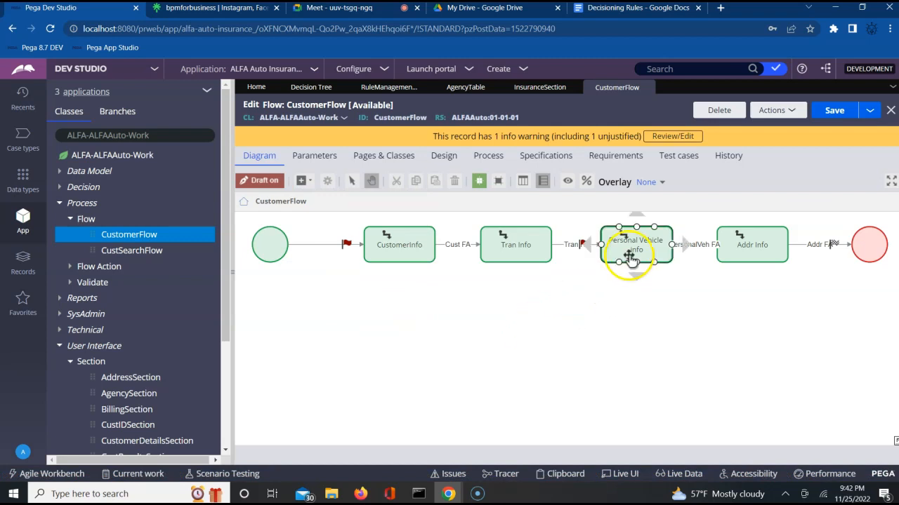
{"action": "left_click", "coordinate": [618, 339]}
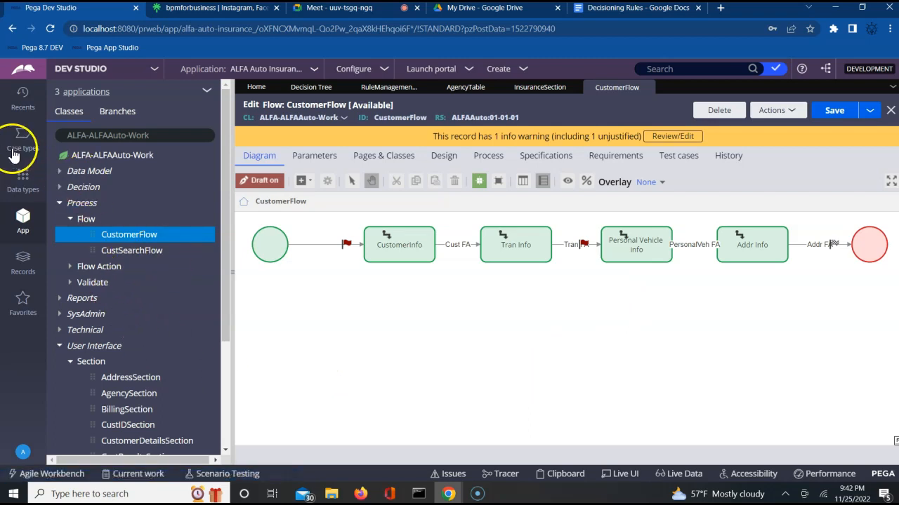
{"action": "left_click", "coordinate": [28, 187]}
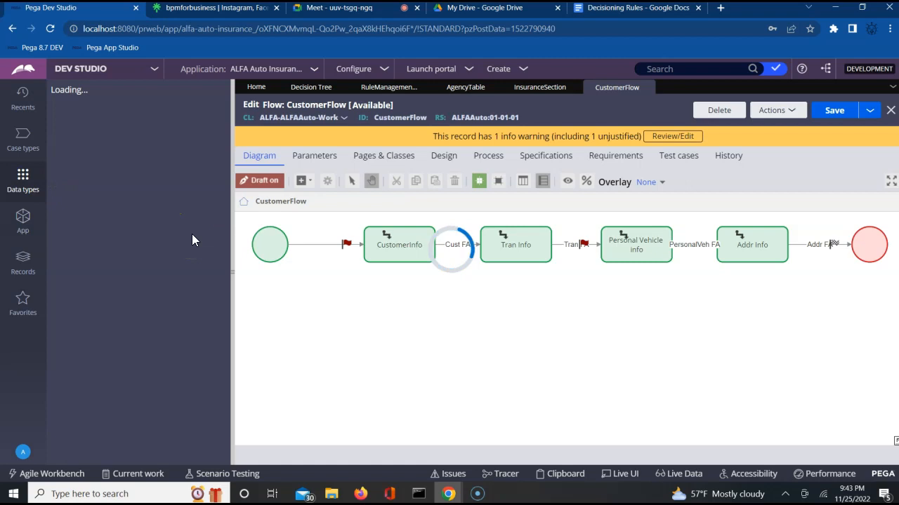
{"action": "left_click", "coordinate": [75, 215]}
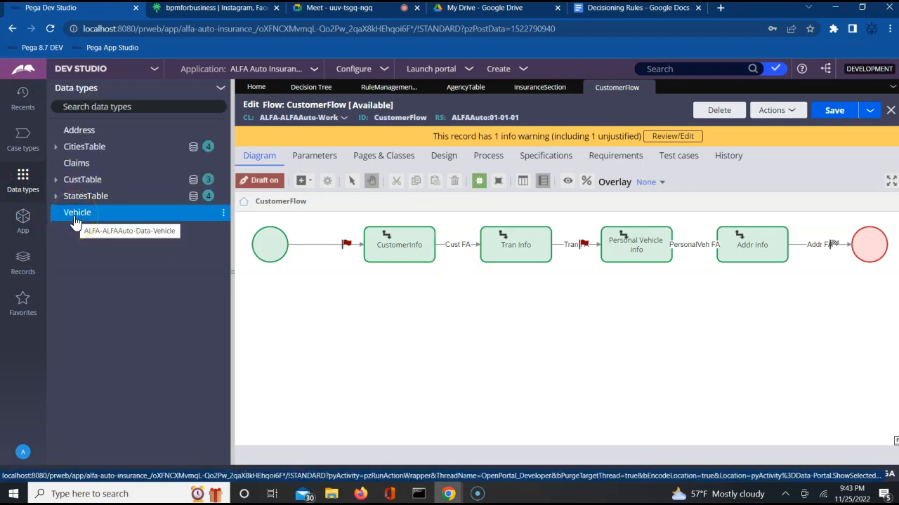
Create and open a Data Model property labelled CommVehList in the ALFA-ALFAAuto-Work class, using ruleset ALFAAuto 01-01-01.
{"action": "left_click", "coordinate": [23, 217]}
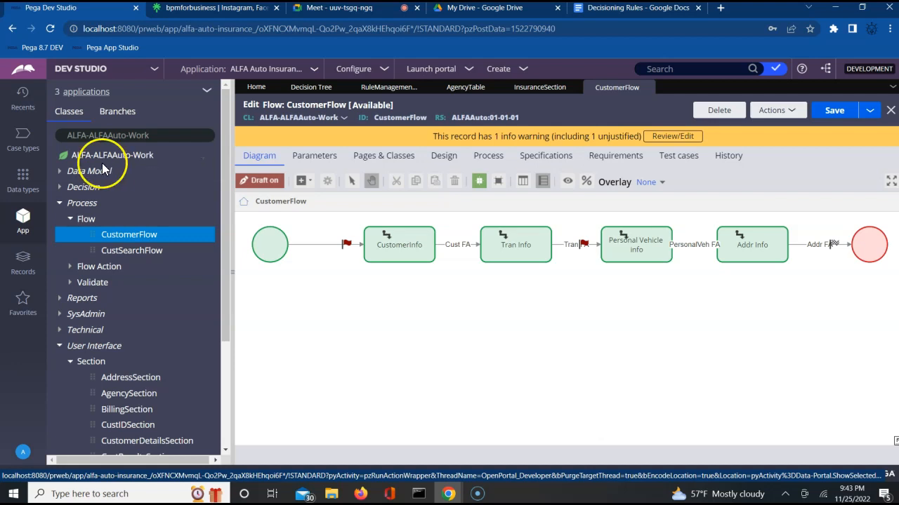
{"action": "left_click", "coordinate": [107, 161]}
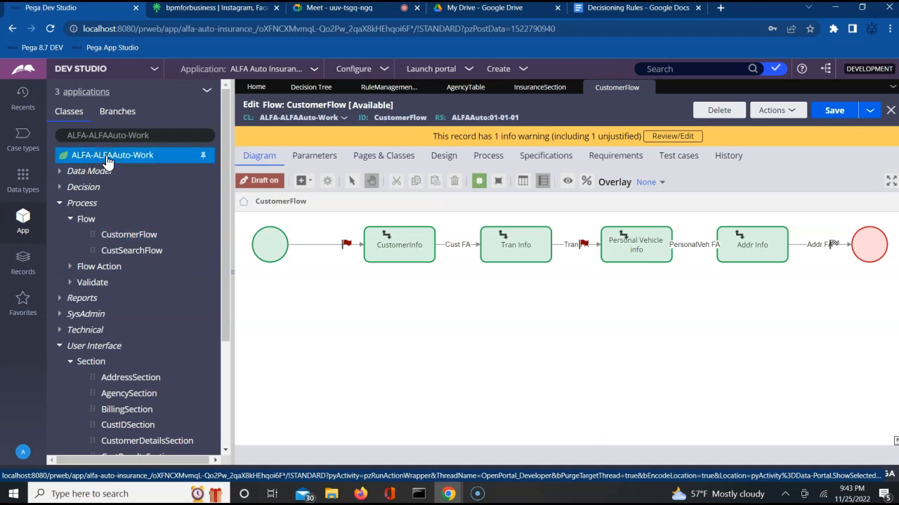
{"action": "right_click", "coordinate": [107, 160]}
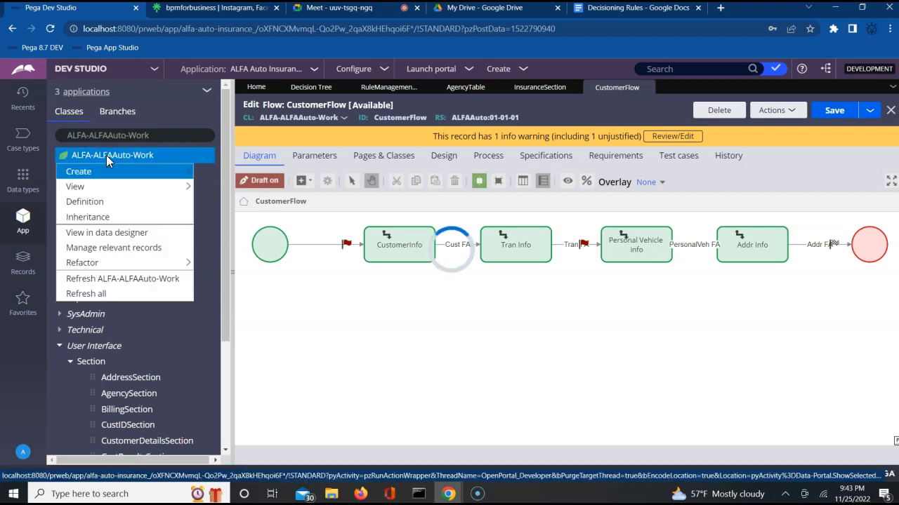
{"action": "left_click", "coordinate": [110, 171]}
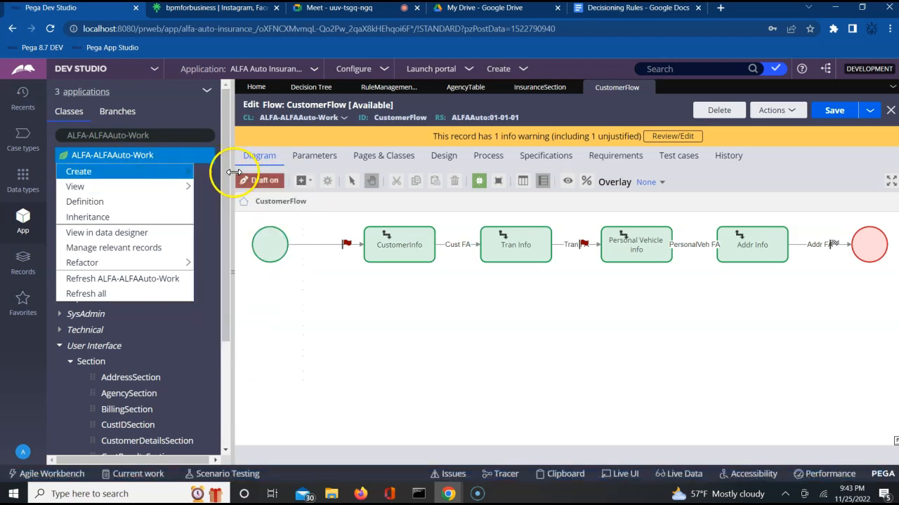
{"action": "mouse_move", "coordinate": [219, 190]}
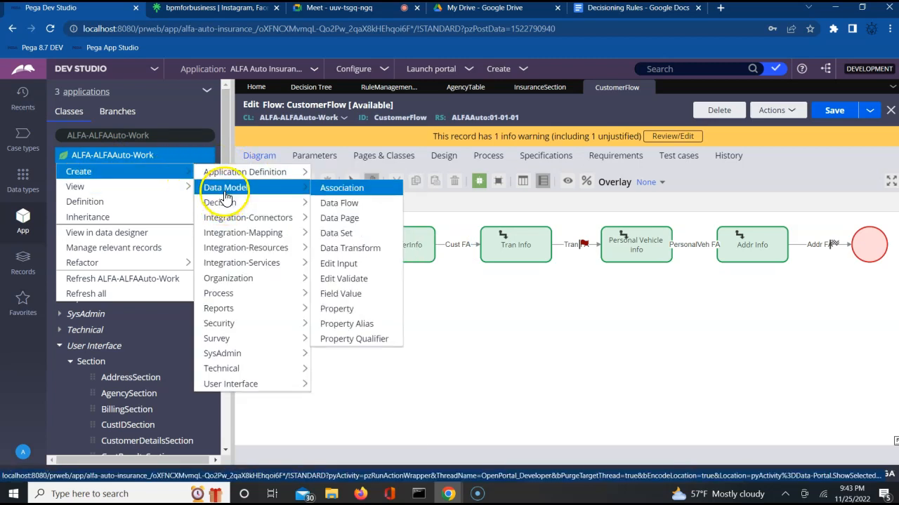
{"action": "left_click", "coordinate": [337, 309]}
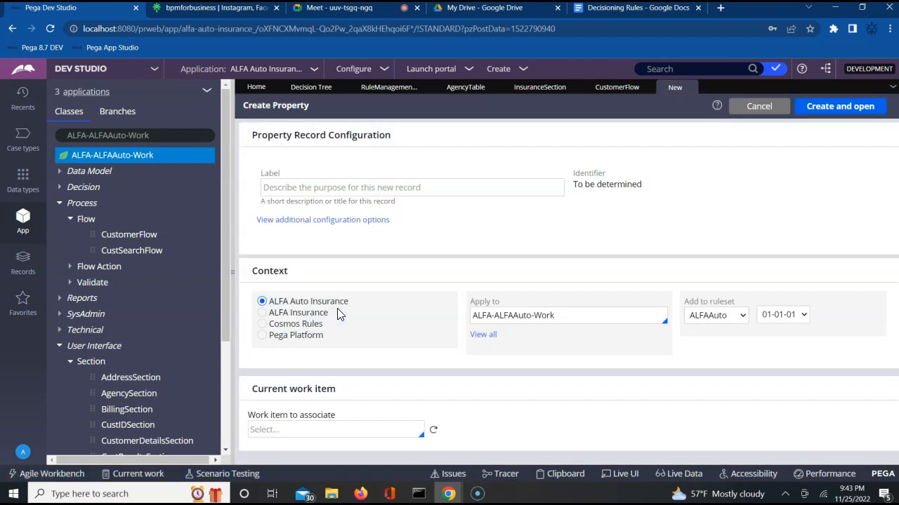
{"action": "left_click", "coordinate": [379, 191]}
{"action": "type", "text": "Comm"}
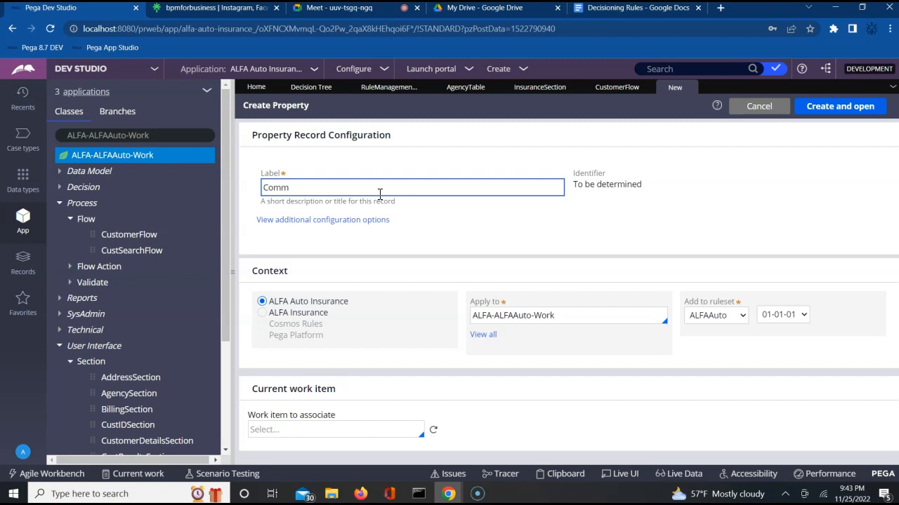
{"action": "type", "text": "VehList"}
{"action": "key", "text": "Tab"}
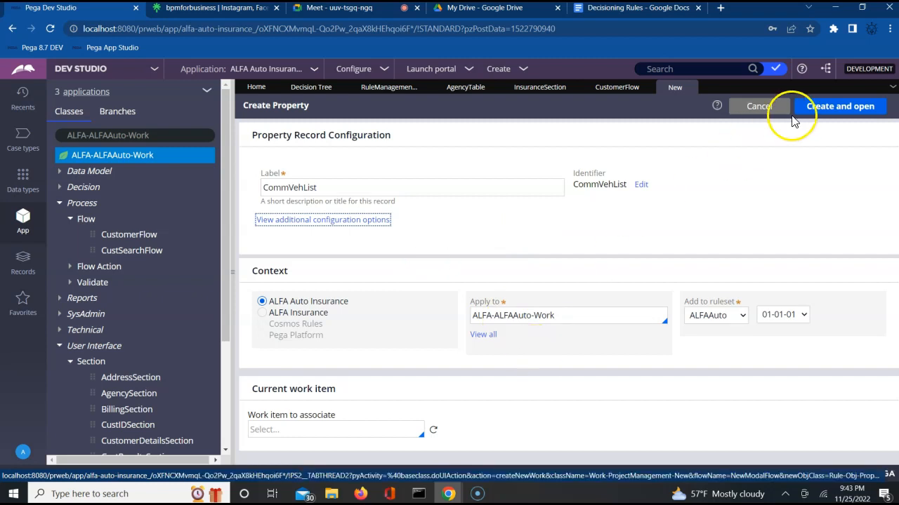
{"action": "left_click", "coordinate": [825, 115]}
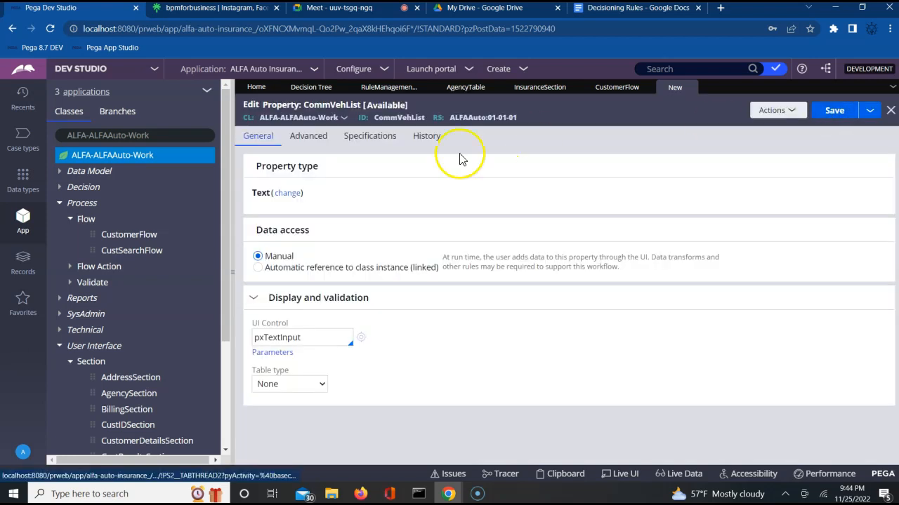
Change the CommVehList property type to Page List with page definition ALFA-ALFAAuto-Data-Vehicle, and save the property.
{"action": "left_click", "coordinate": [282, 194]}
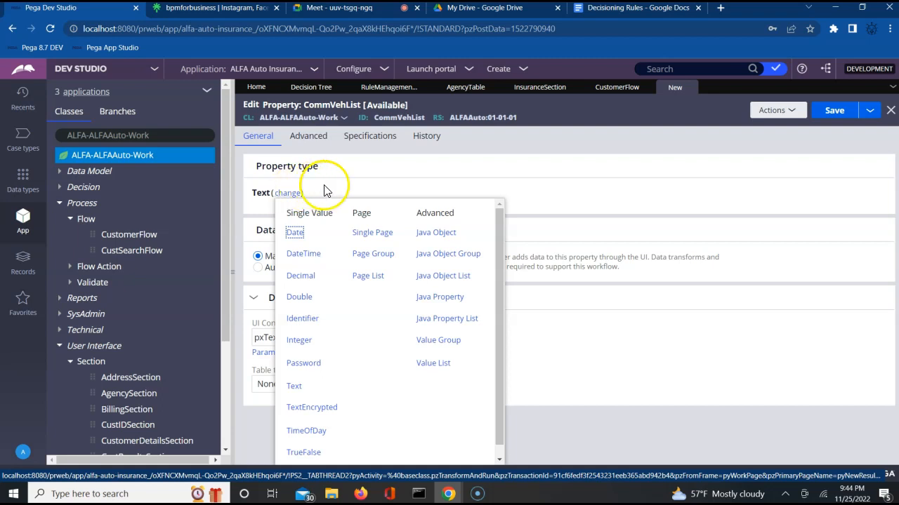
{"action": "left_click", "coordinate": [364, 281]}
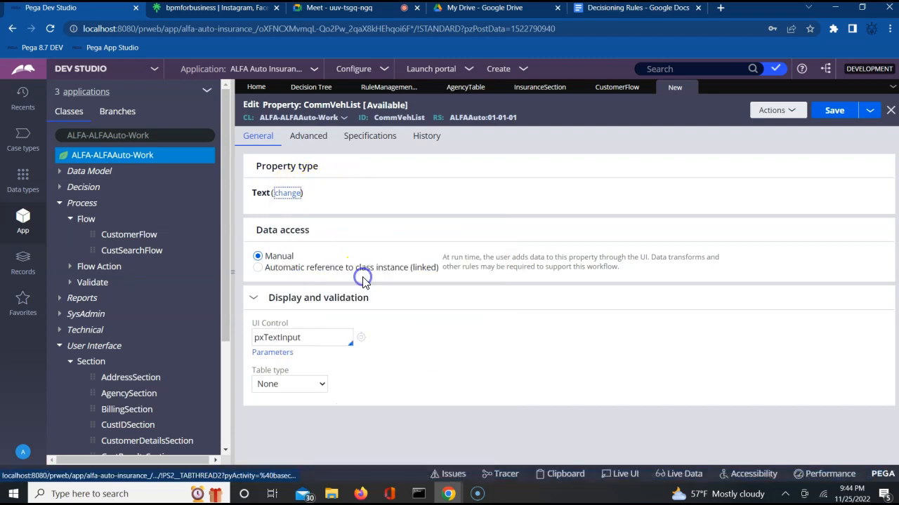
{"action": "left_click", "coordinate": [293, 223]}
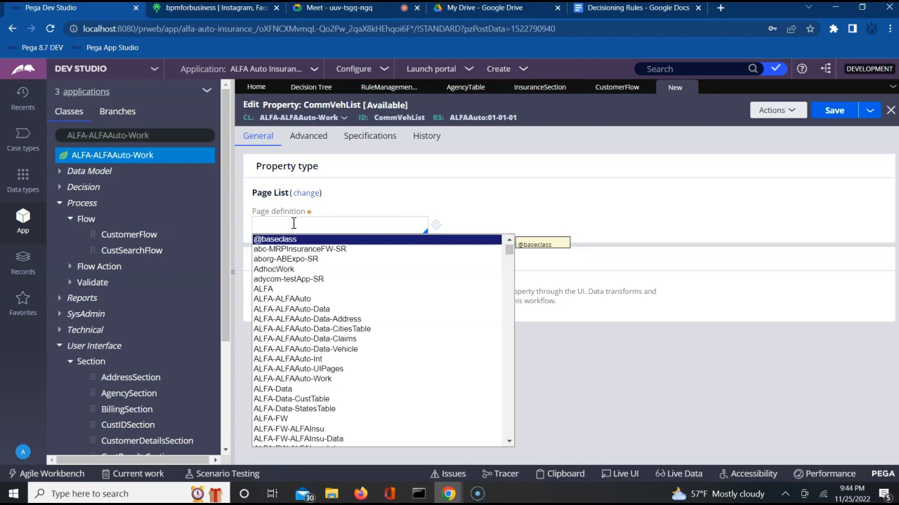
{"action": "key", "text": "Down"}
{"action": "key", "text": "Down"}
{"action": "key", "text": "Down"}
{"action": "key", "text": "Down"}
{"action": "key", "text": "Down"}
{"action": "key", "text": "Down"}
{"action": "key", "text": "Down"}
{"action": "key", "text": "Down"}
{"action": "key", "text": "Down"}
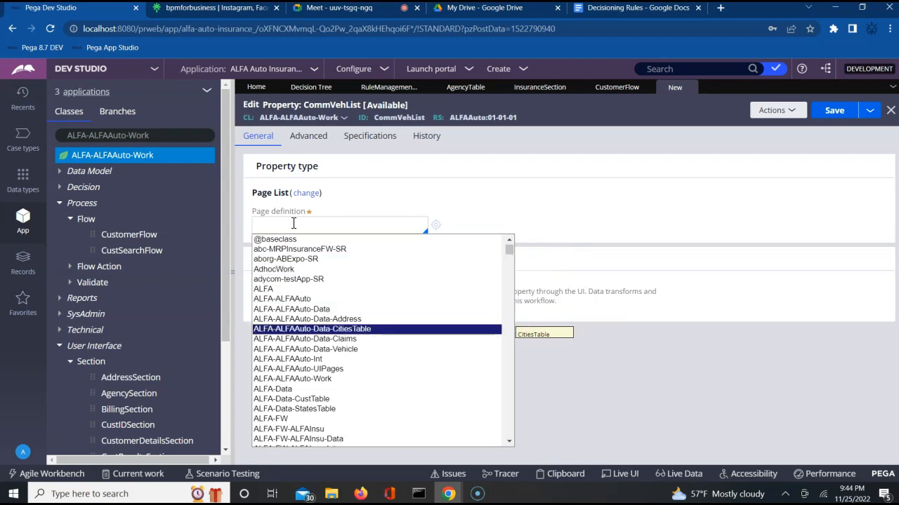
{"action": "key", "text": "Down"}
{"action": "key", "text": "Down"}
{"action": "key", "text": "Return"}
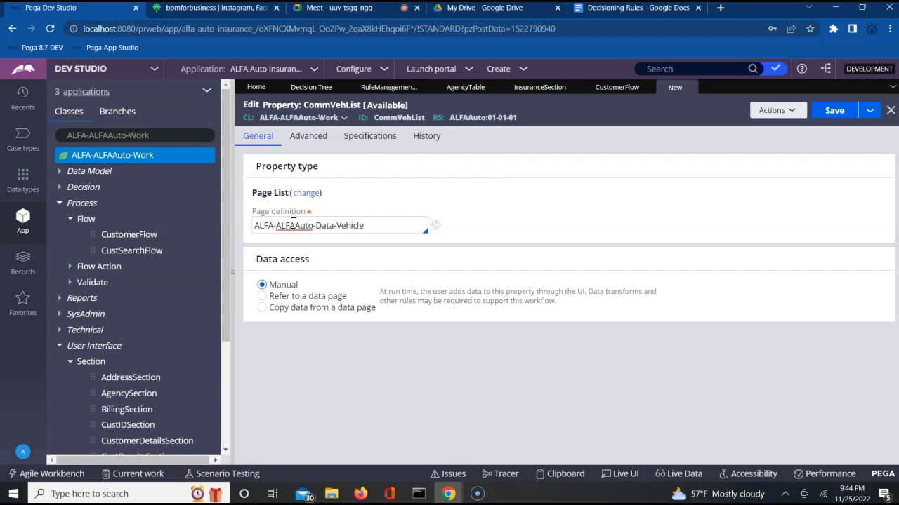
{"action": "left_click", "coordinate": [831, 114]}
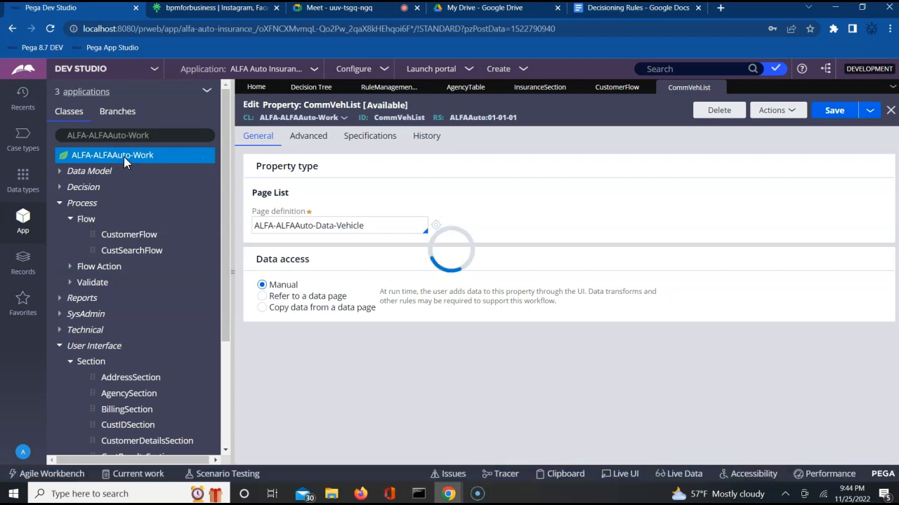
Refresh the ALFA-ALFAAuto-Work class and expand CommVehList under its Data Model properties to examine the fields it contains.
{"action": "right_click", "coordinate": [124, 157]}
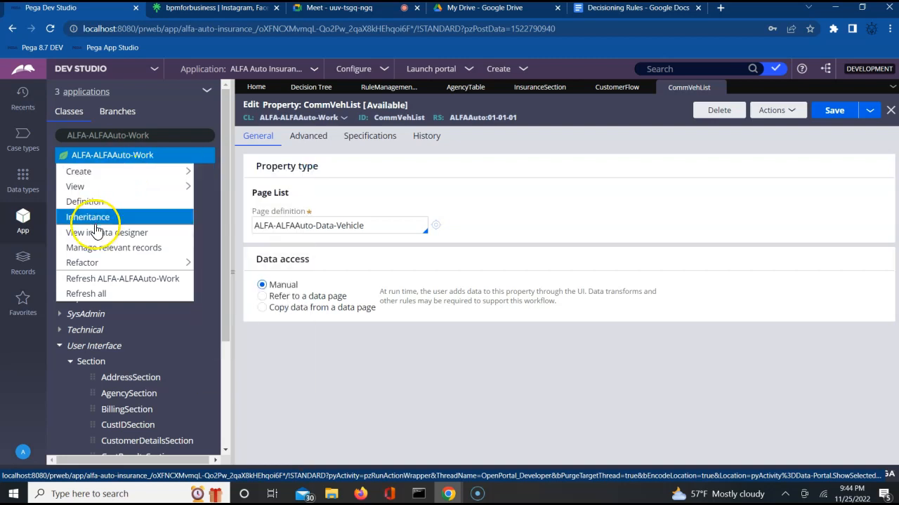
{"action": "left_click", "coordinate": [98, 278]}
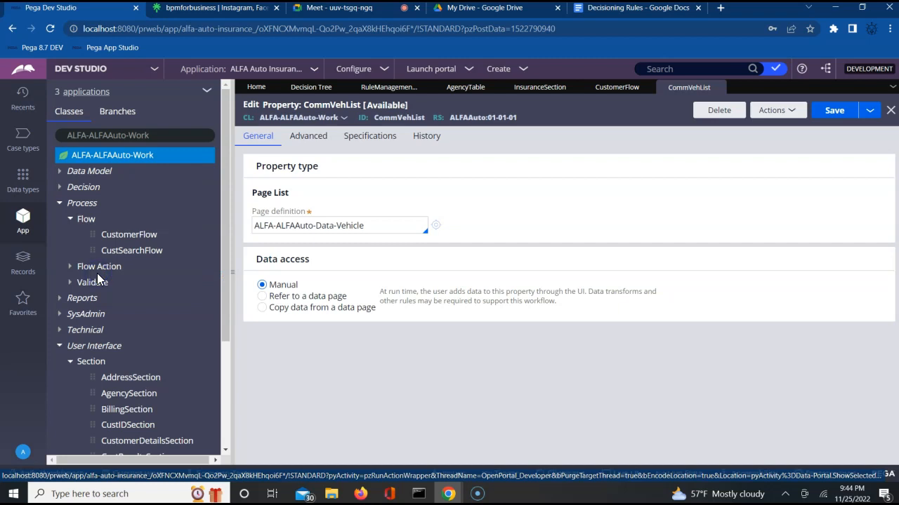
{"action": "left_click", "coordinate": [62, 173]}
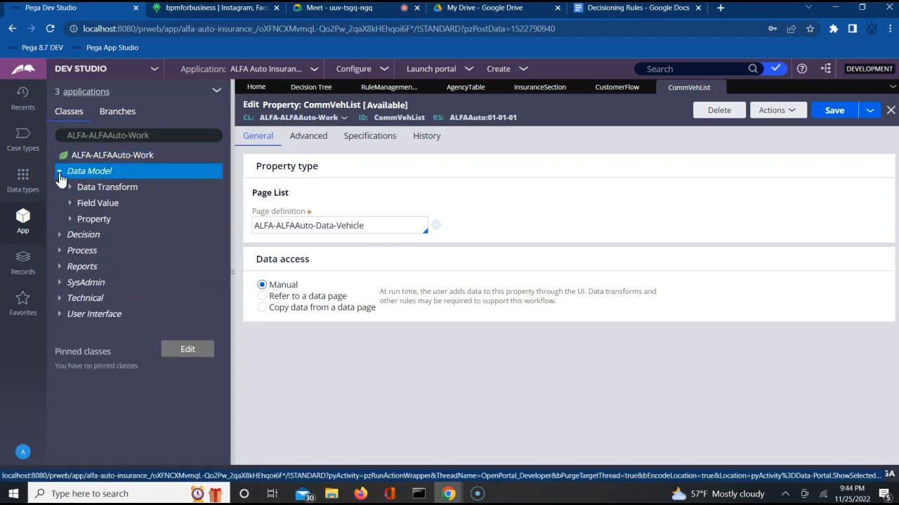
{"action": "left_click", "coordinate": [70, 222]}
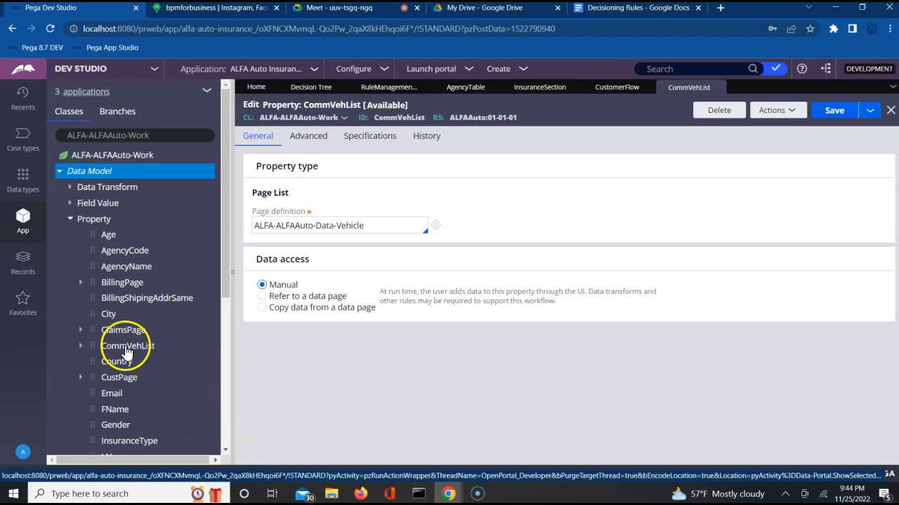
{"action": "left_click", "coordinate": [82, 347]}
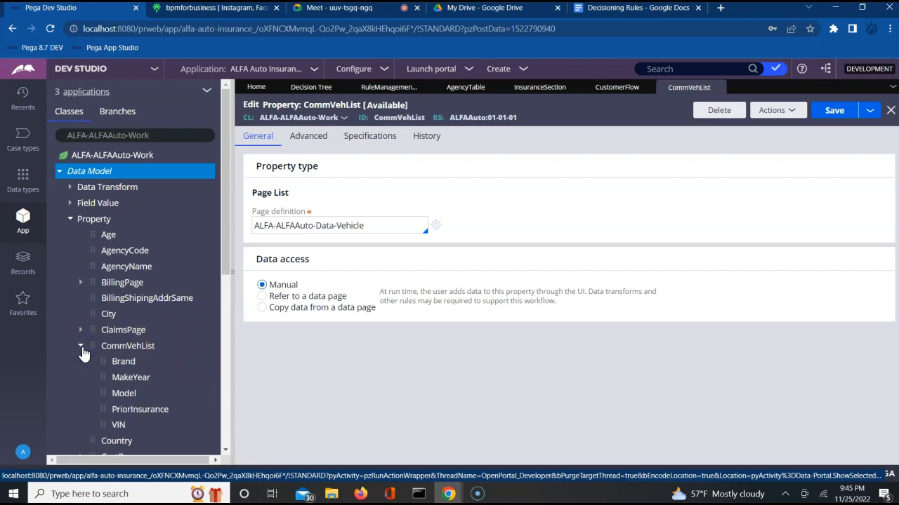
Create and open a User Interface section labelled CommVehicleSection in ALFA-ALFAAuto-Work, using ruleset ALFAAuto 01-01-01.
{"action": "left_click", "coordinate": [226, 450]}
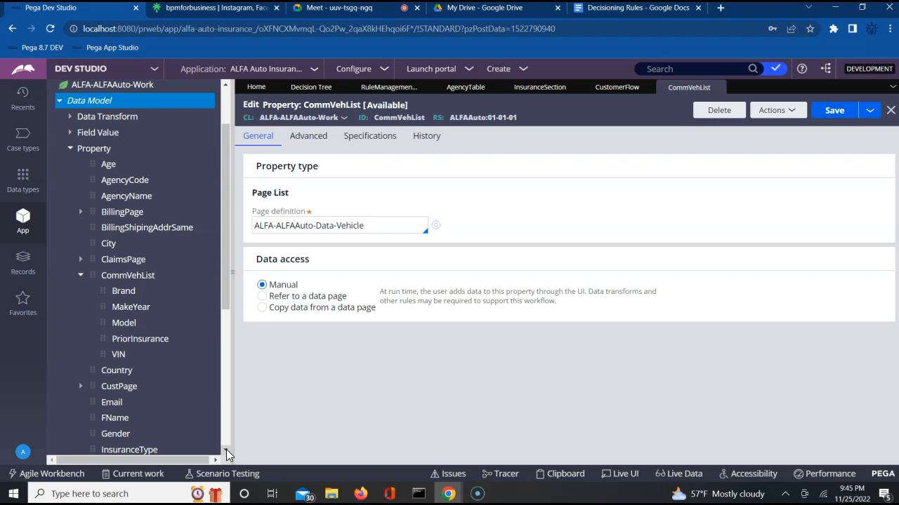
{"action": "left_click_drag", "start_coordinate": [226, 450], "coordinate": [226, 450]}
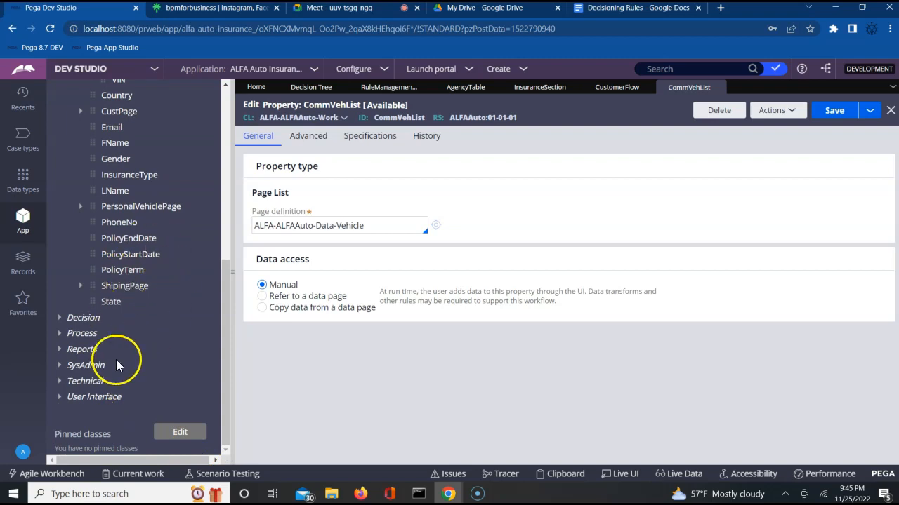
{"action": "left_click", "coordinate": [90, 398]}
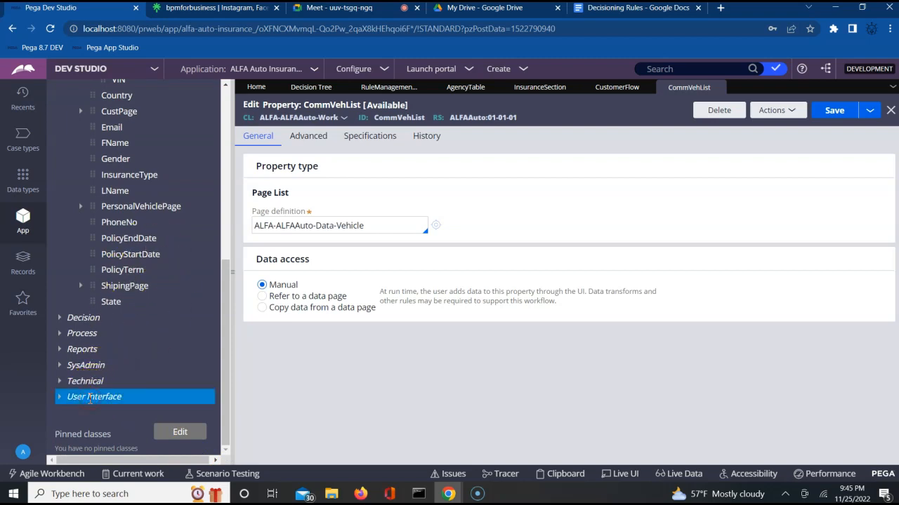
{"action": "right_click", "coordinate": [90, 397]}
{"action": "left_click", "coordinate": [89, 411]}
{"action": "left_click", "coordinate": [145, 401]}
{"action": "left_click", "coordinate": [145, 396]}
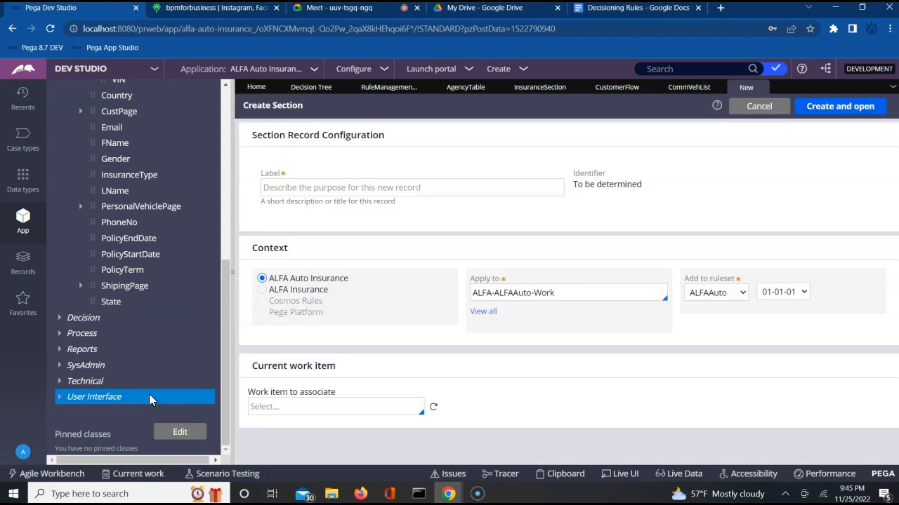
{"action": "left_click", "coordinate": [300, 188]}
{"action": "type", "text": "Comm"}
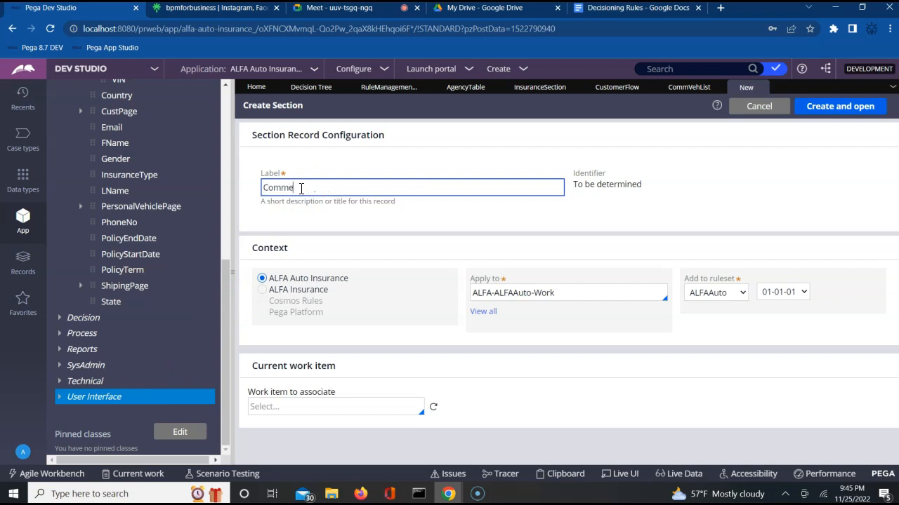
{"action": "type", "text": "VehicleSection"}
{"action": "key", "text": "Tab"}
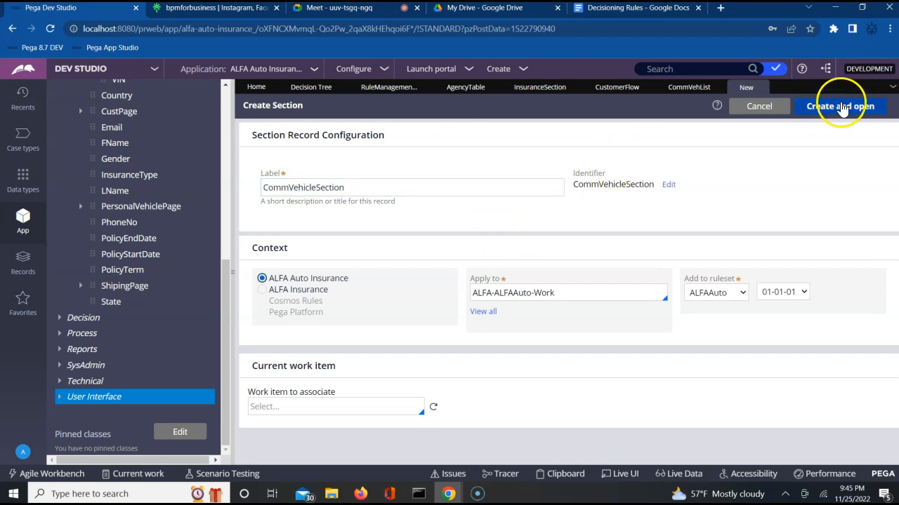
{"action": "left_click", "coordinate": [840, 107]}
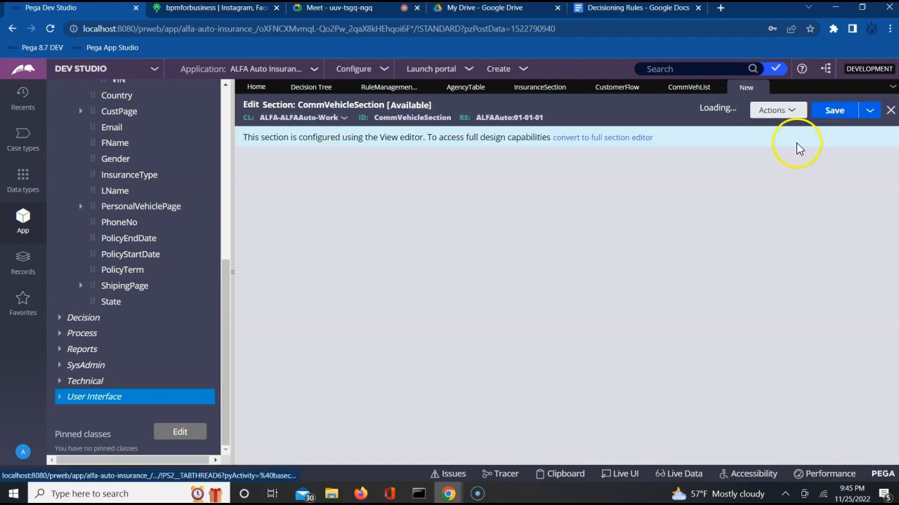
Convert CommVehicleSection from the View editor to the full section editor and confirm the conversion.
{"action": "left_click", "coordinate": [601, 137]}
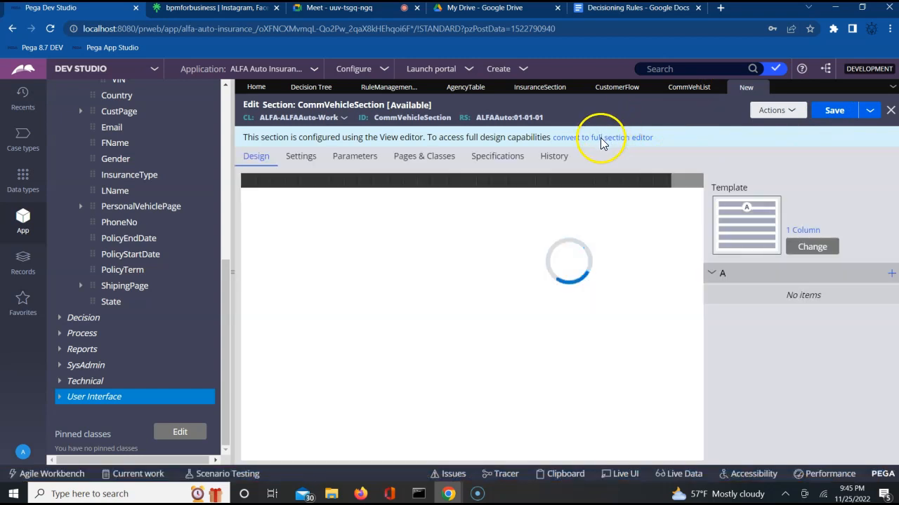
{"action": "left_click", "coordinate": [601, 138]}
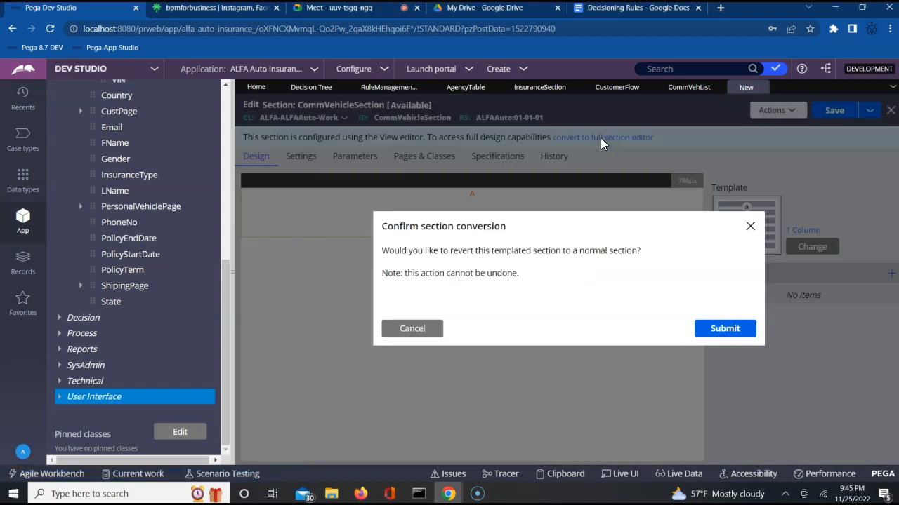
{"action": "left_click", "coordinate": [716, 335]}
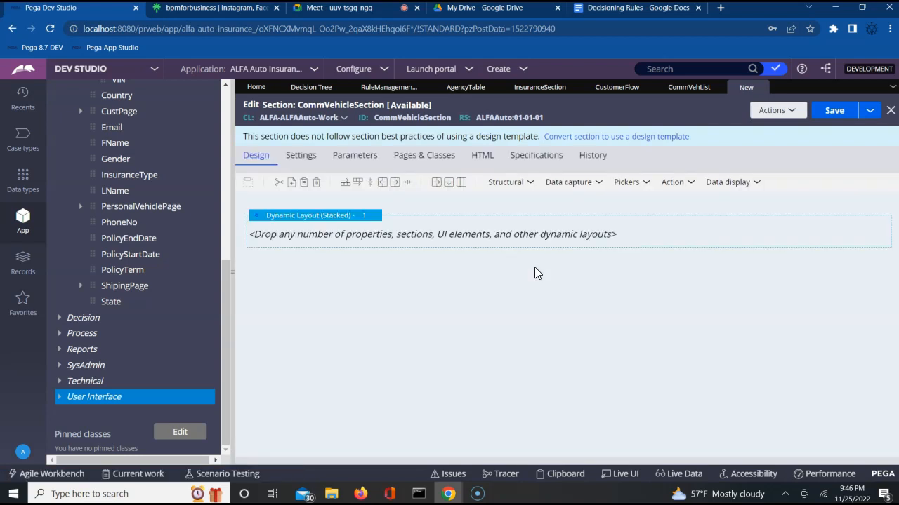
Add a Table layout below the Dynamic Layout in CommVehicleSection.
{"action": "left_click", "coordinate": [515, 183]}
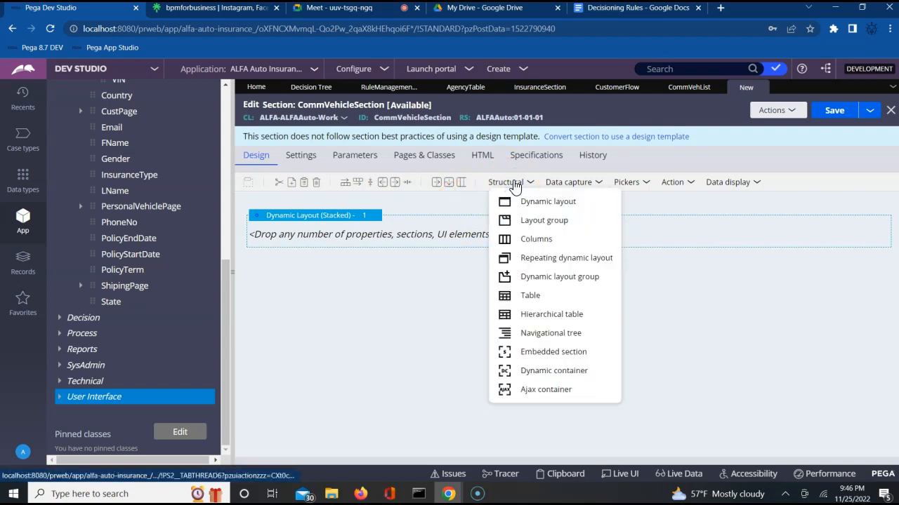
{"action": "left_click", "coordinate": [523, 298]}
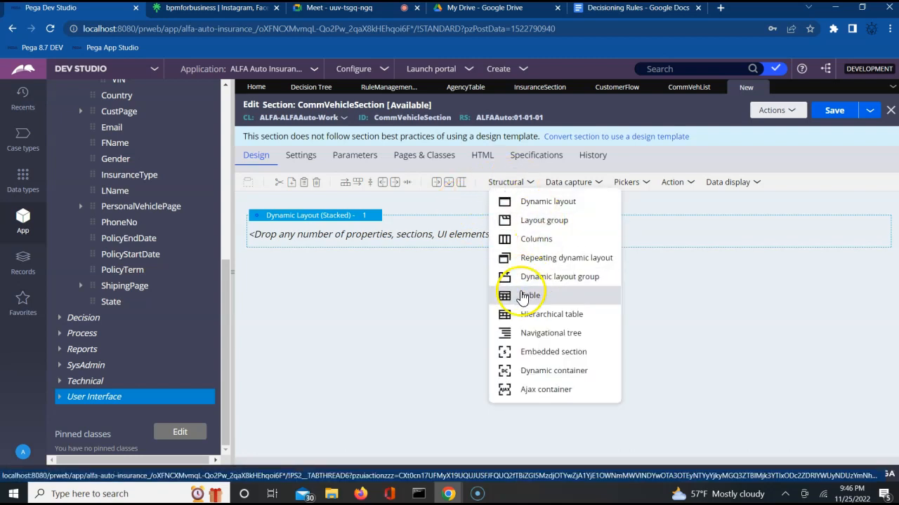
{"action": "left_click_drag", "start_coordinate": [523, 298], "coordinate": [370, 274]}
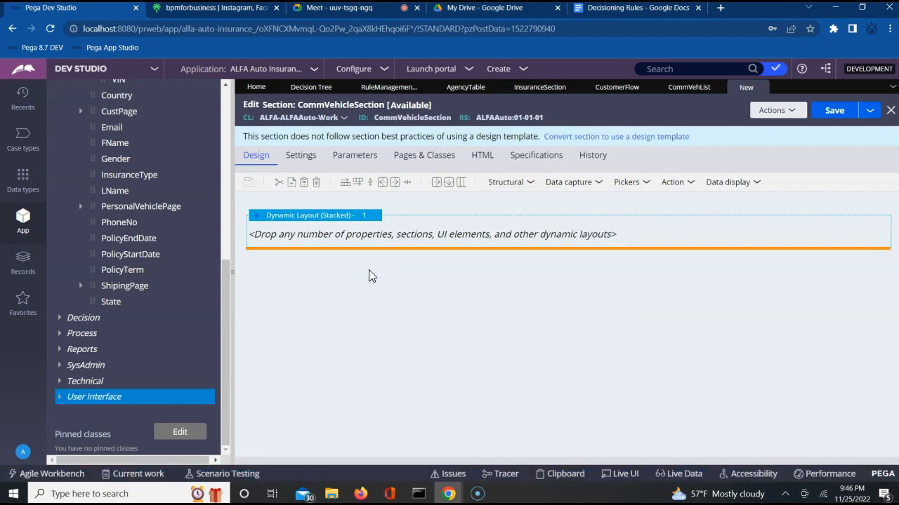
{"action": "left_click_drag", "start_coordinate": [368, 269], "coordinate": [441, 258]}
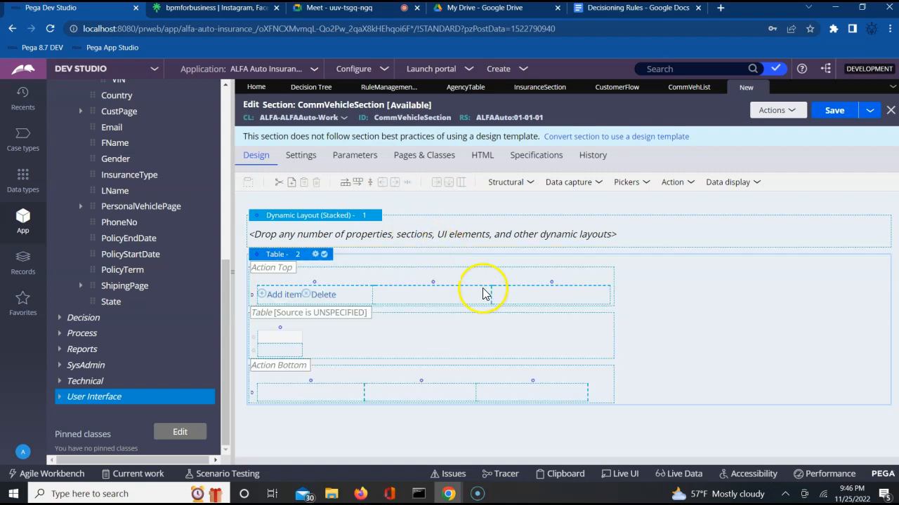
Delete the empty stacked Dynamic Layout above the table in CommVehicleSection.
{"action": "left_click", "coordinate": [509, 186]}
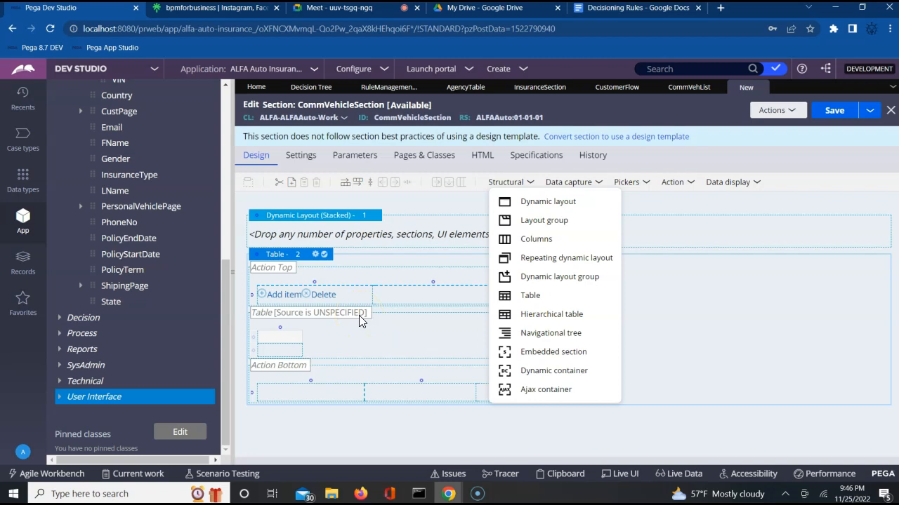
{"action": "left_click", "coordinate": [381, 228]}
{"action": "right_click", "coordinate": [380, 226]}
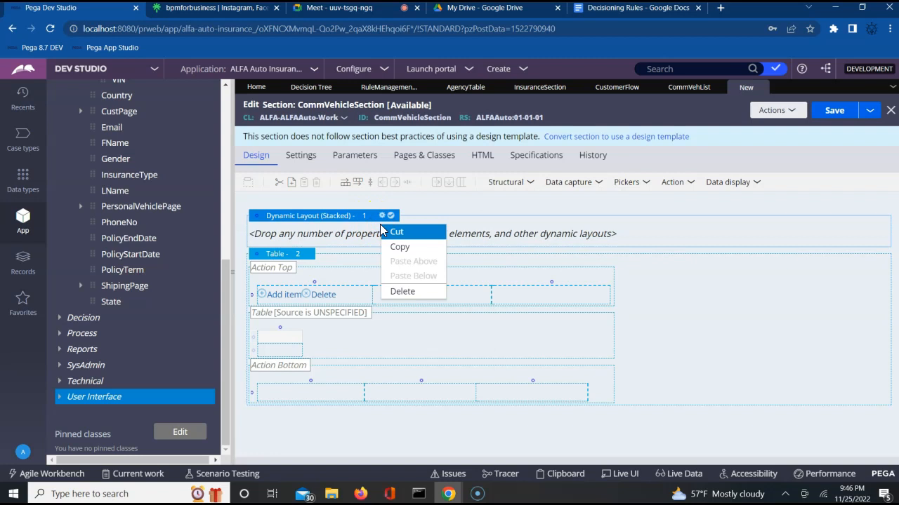
{"action": "left_click", "coordinate": [402, 291]}
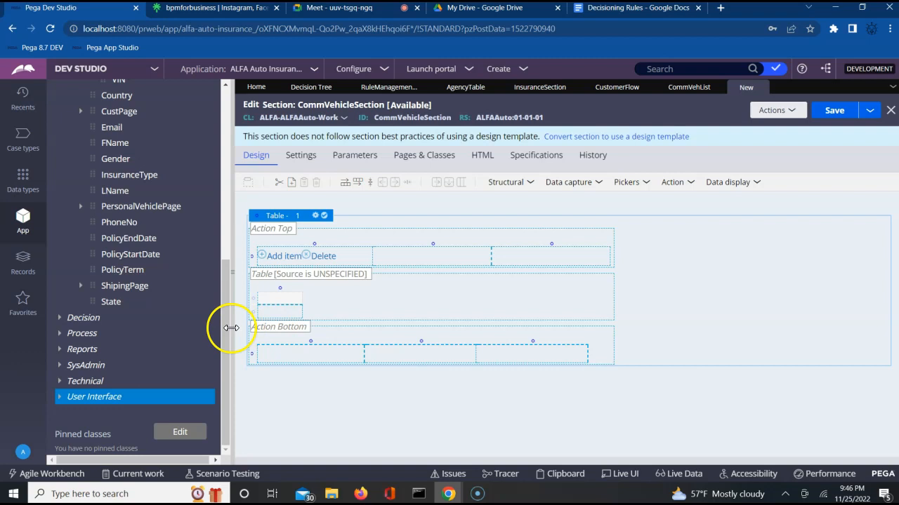
Try to open the table's layout properties and save CommVehicleSection.
{"action": "left_click", "coordinate": [316, 217]}
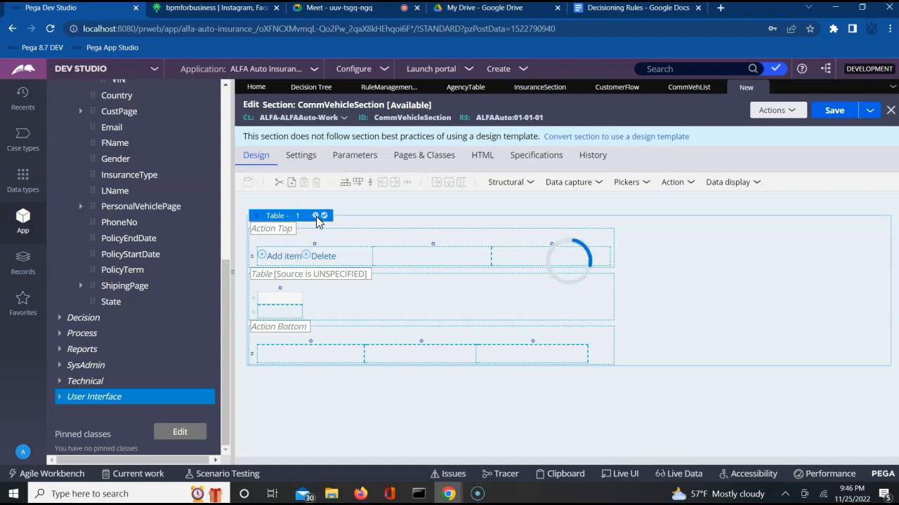
{"action": "left_click", "coordinate": [314, 216]}
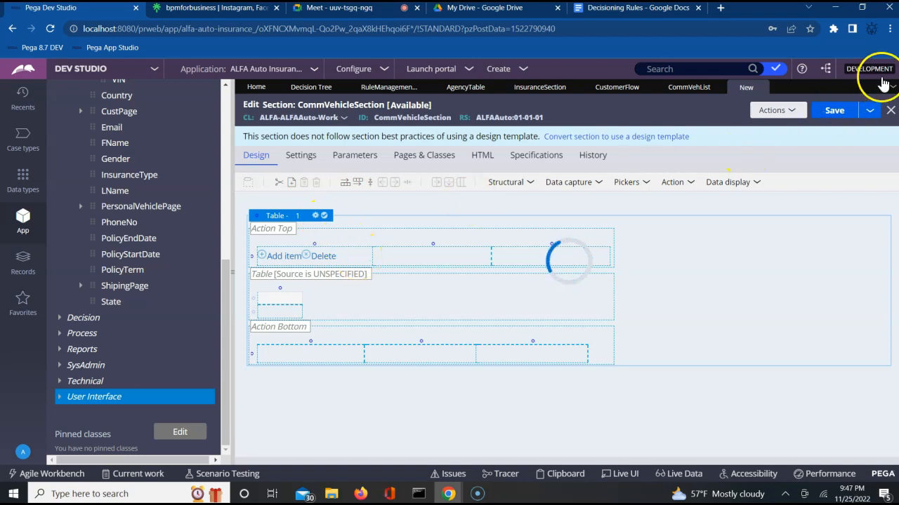
{"action": "left_click", "coordinate": [832, 111]}
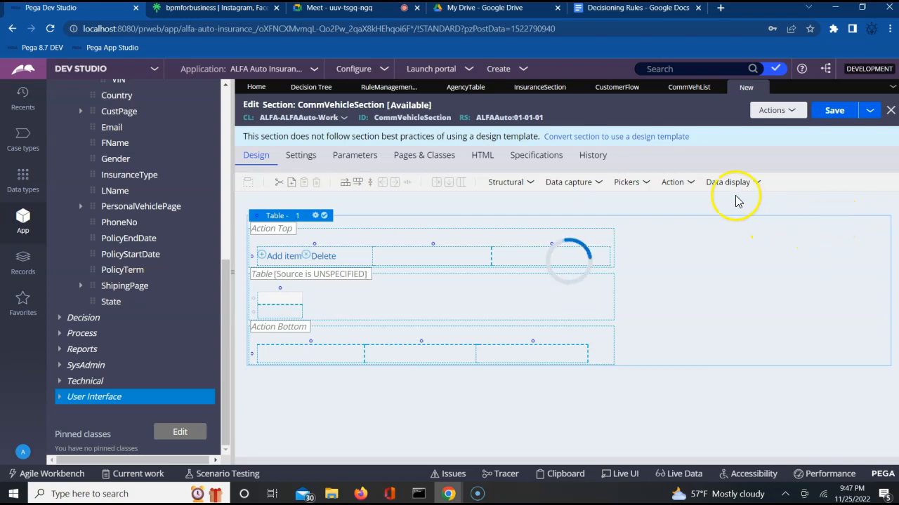
Try to open the context options of the ALFA-ALFAAuto-Work class in the application explorer.
{"action": "left_click", "coordinate": [225, 152]}
{"action": "left_click", "coordinate": [115, 140]}
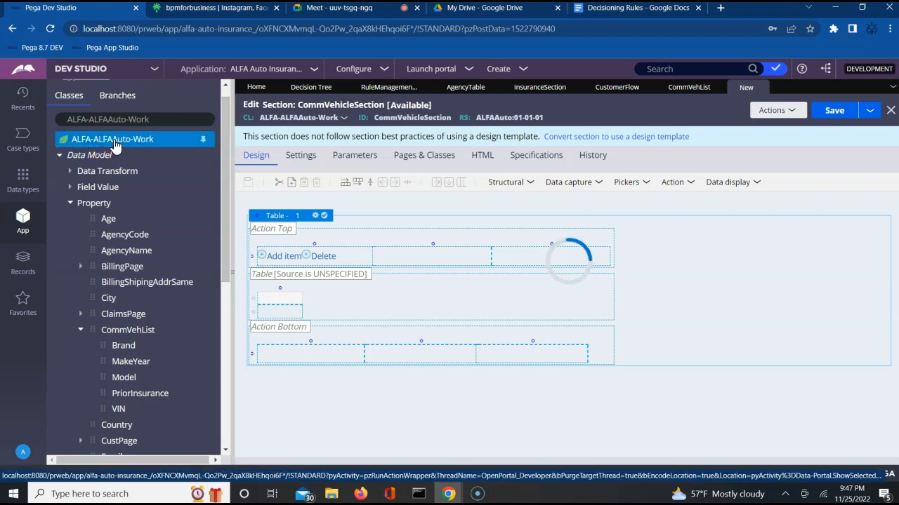
{"action": "right_click", "coordinate": [115, 141]}
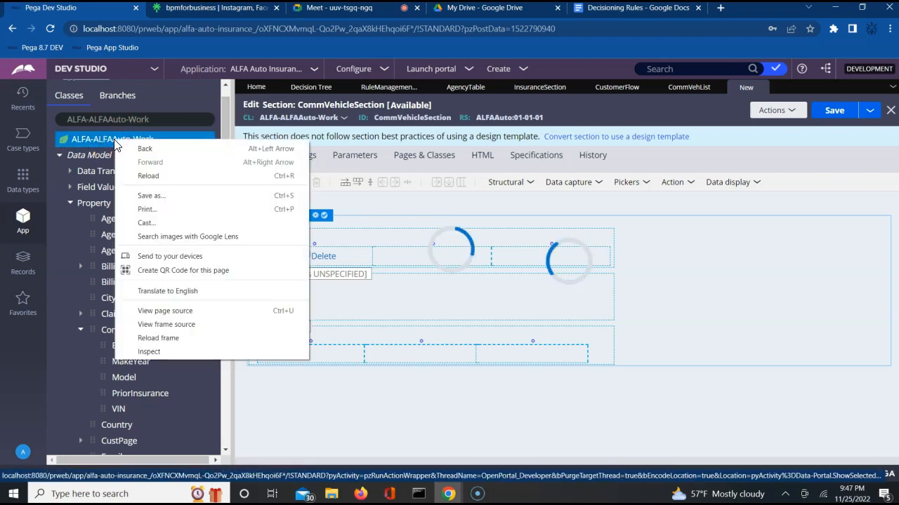
{"action": "left_click", "coordinate": [70, 141]}
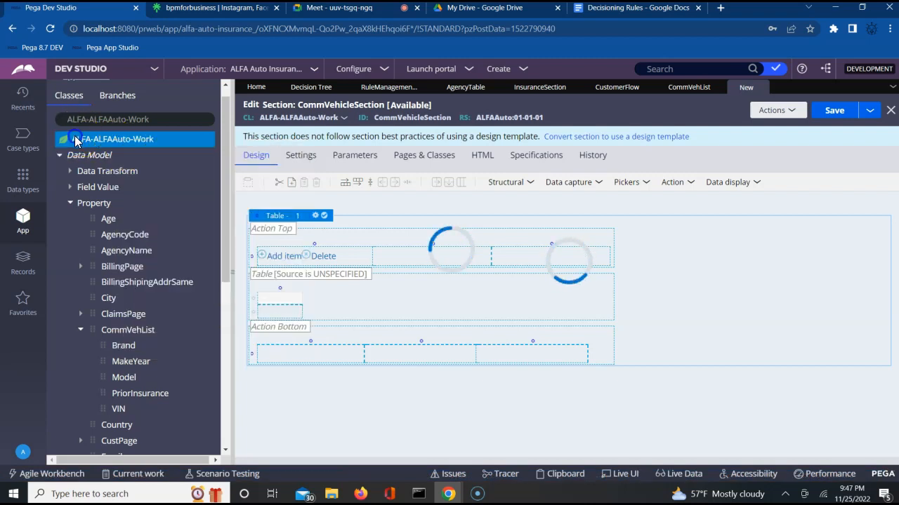
Reload the portal page, checking the startup.bat server console meanwhile, and switch from App Studio back to Dev Studio.
{"action": "left_click", "coordinate": [49, 28]}
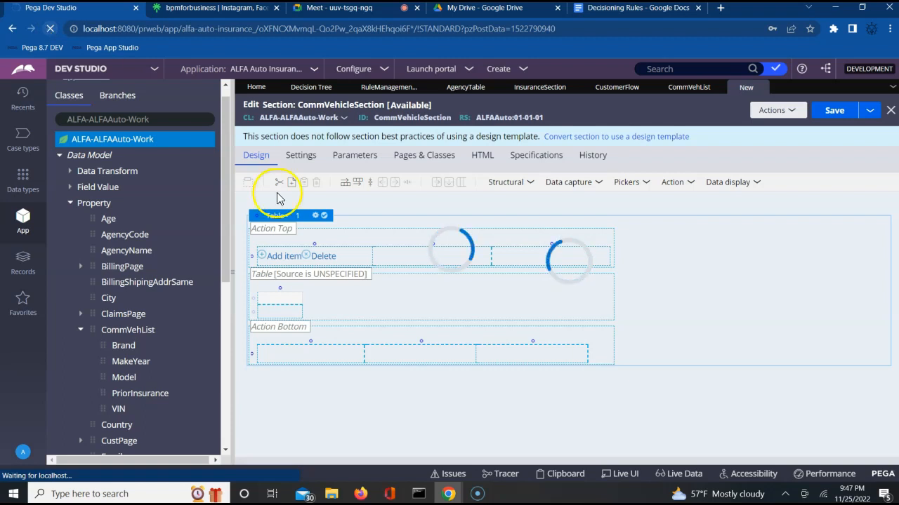
{"action": "left_click", "coordinate": [418, 495]}
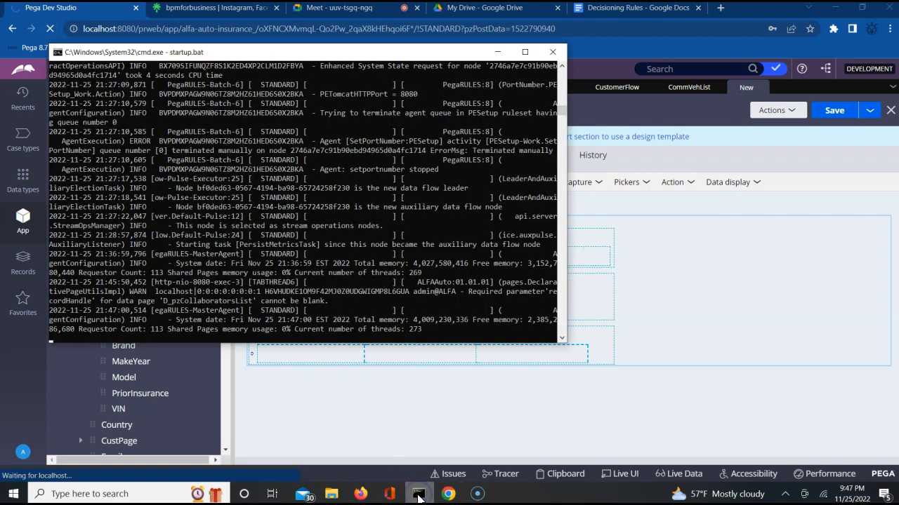
{"action": "left_click", "coordinate": [433, 426]}
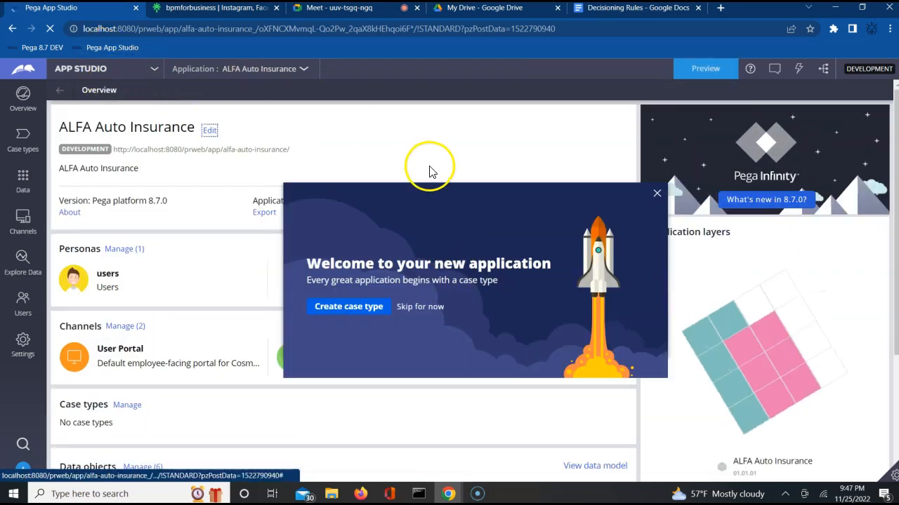
{"action": "left_click", "coordinate": [657, 196]}
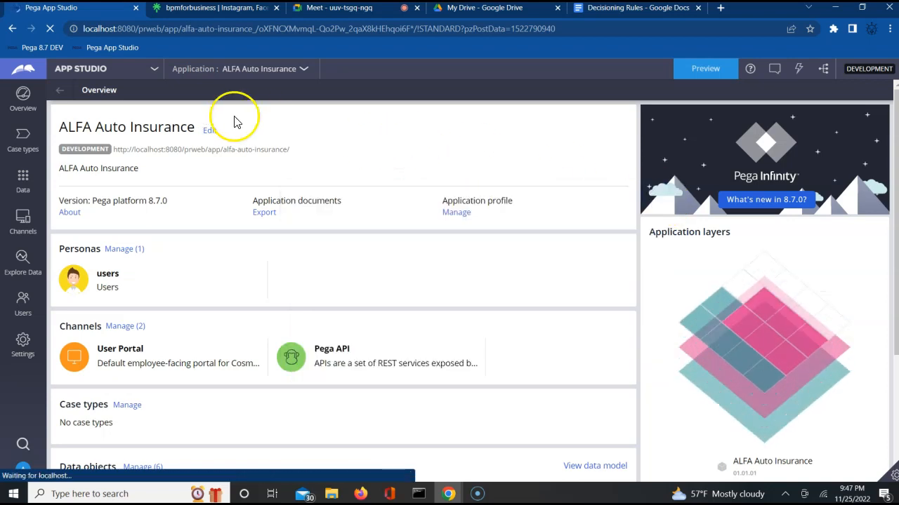
{"action": "left_click", "coordinate": [155, 71]}
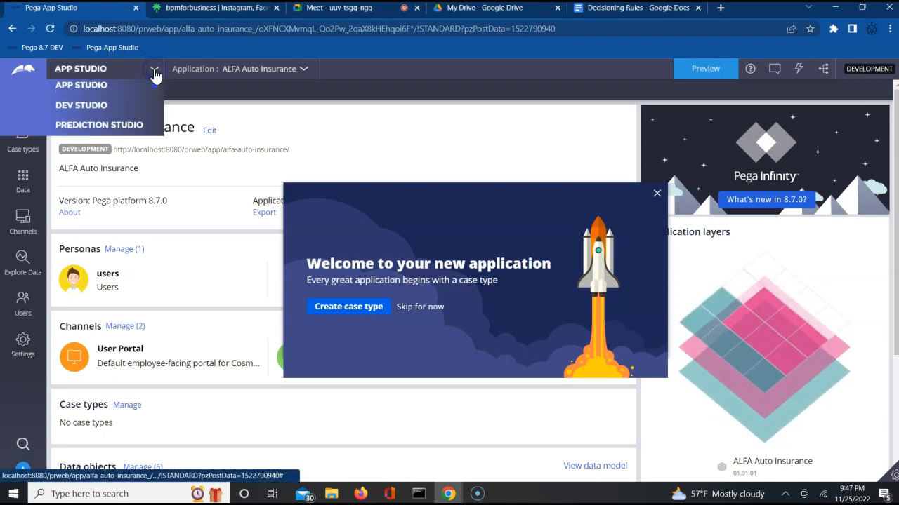
{"action": "left_click", "coordinate": [100, 110]}
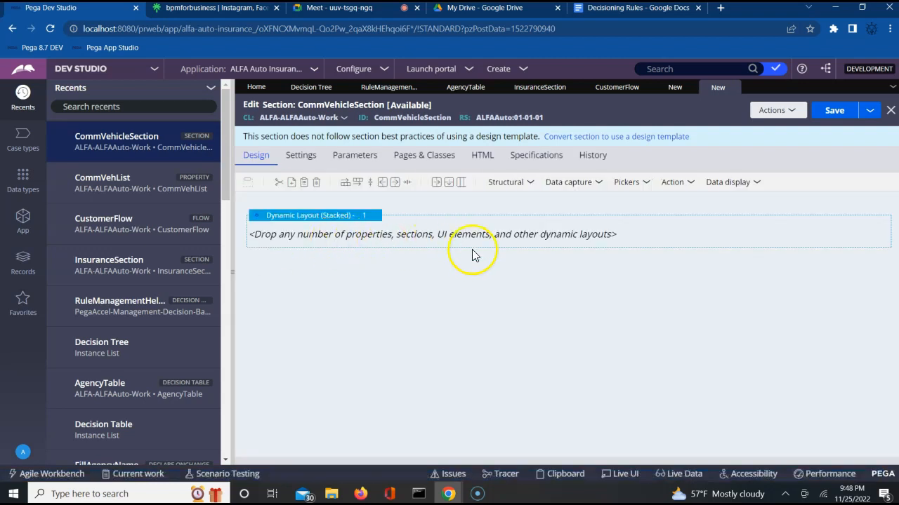
Add a Table layout to CommVehicleSection and delete the empty stacked Dynamic Layout above it.
{"action": "left_click", "coordinate": [518, 183]}
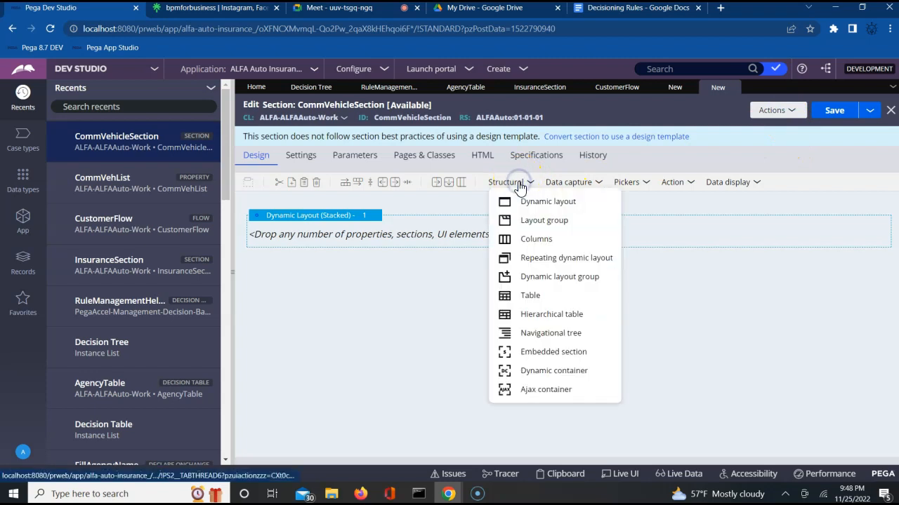
{"action": "left_click", "coordinate": [527, 298]}
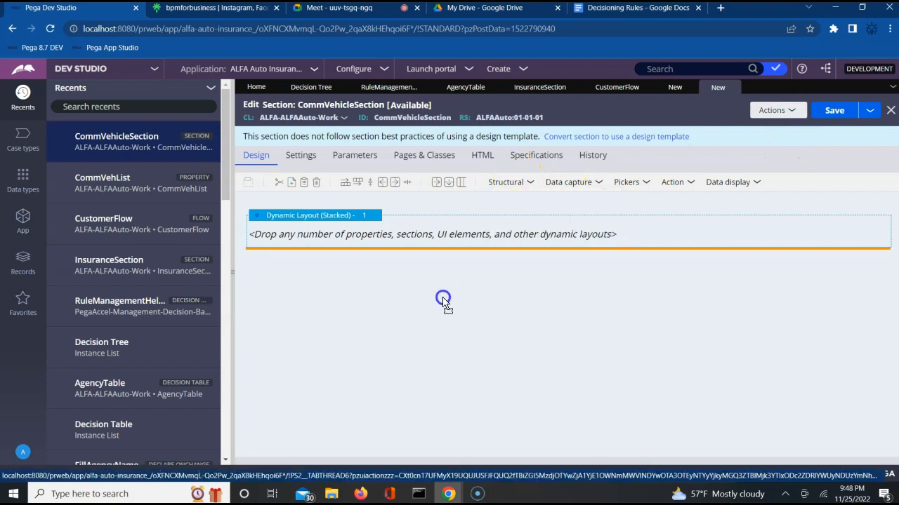
{"action": "left_click", "coordinate": [407, 294]}
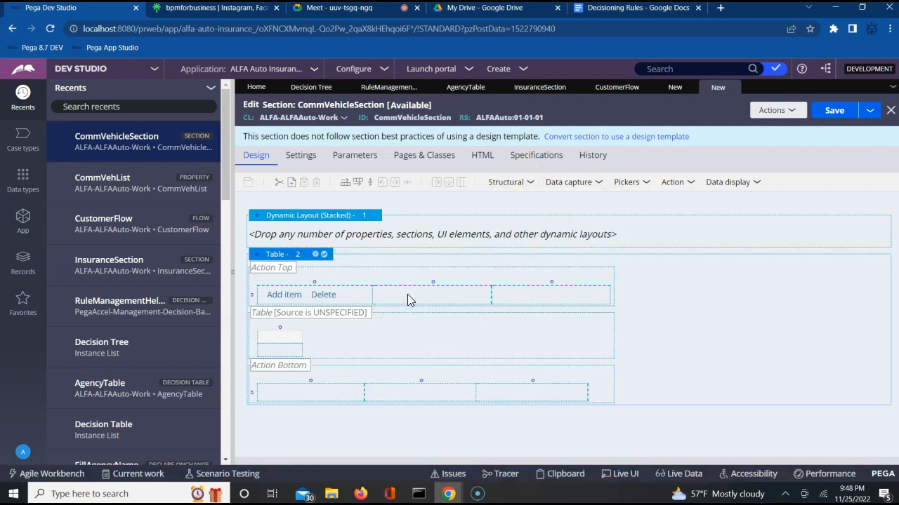
{"action": "right_click", "coordinate": [400, 226]}
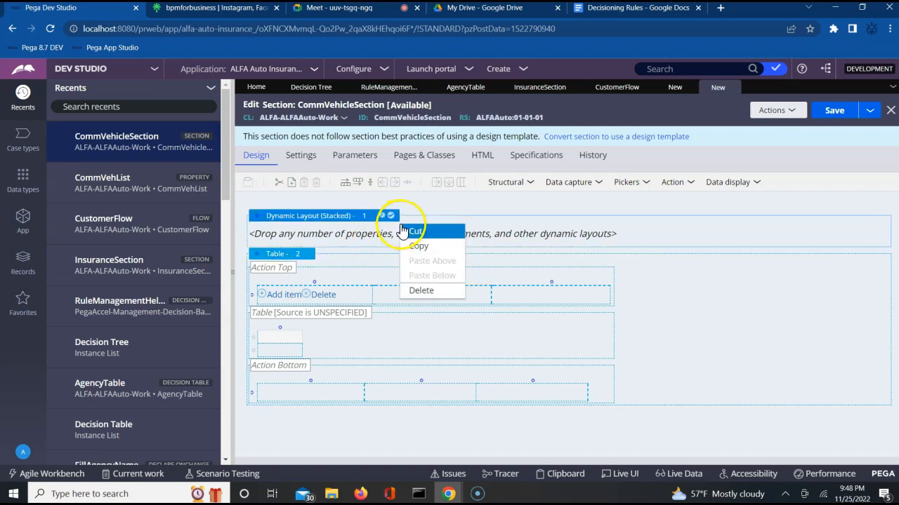
{"action": "left_click", "coordinate": [420, 291]}
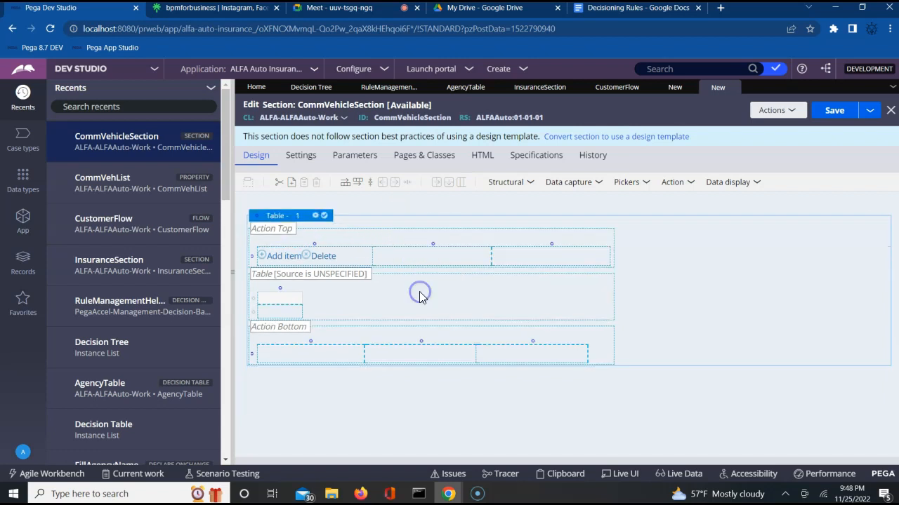
Set the table's data source to Property with .CommVehList as its List/Group.
{"action": "left_click", "coordinate": [316, 216]}
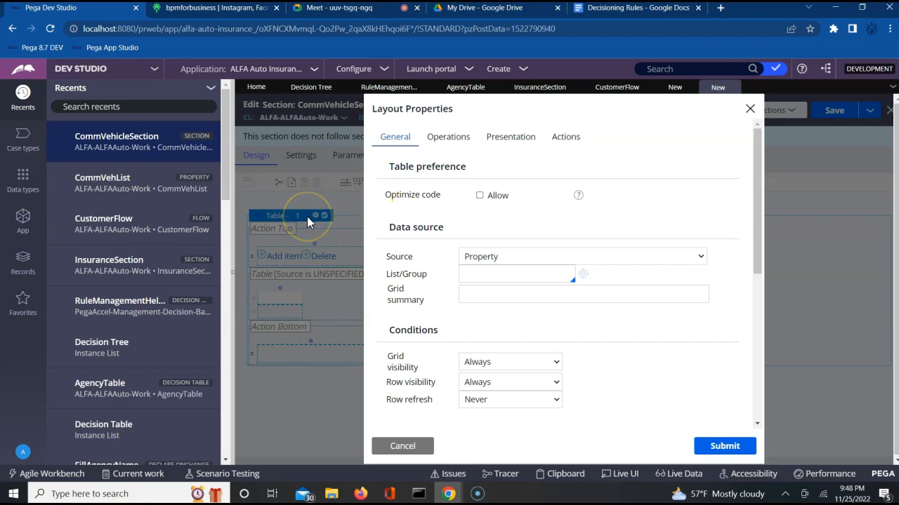
{"action": "left_click", "coordinate": [503, 278]}
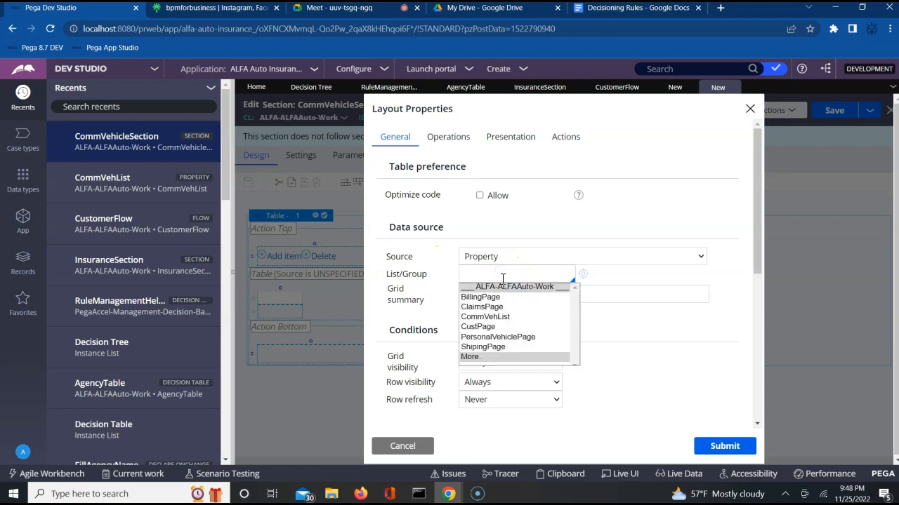
{"action": "key", "text": "Down"}
{"action": "key", "text": "Down"}
{"action": "key", "text": "Down"}
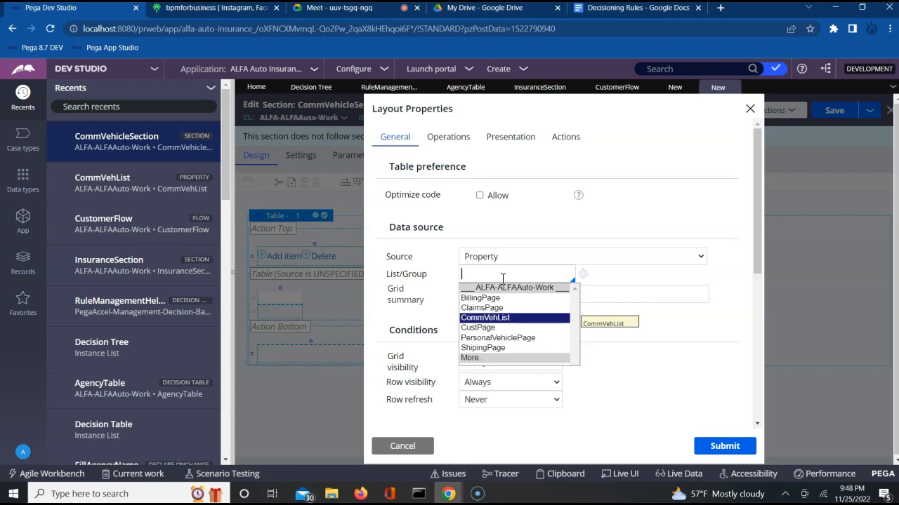
{"action": "key", "text": "Return"}
{"action": "left_click", "coordinate": [589, 265]}
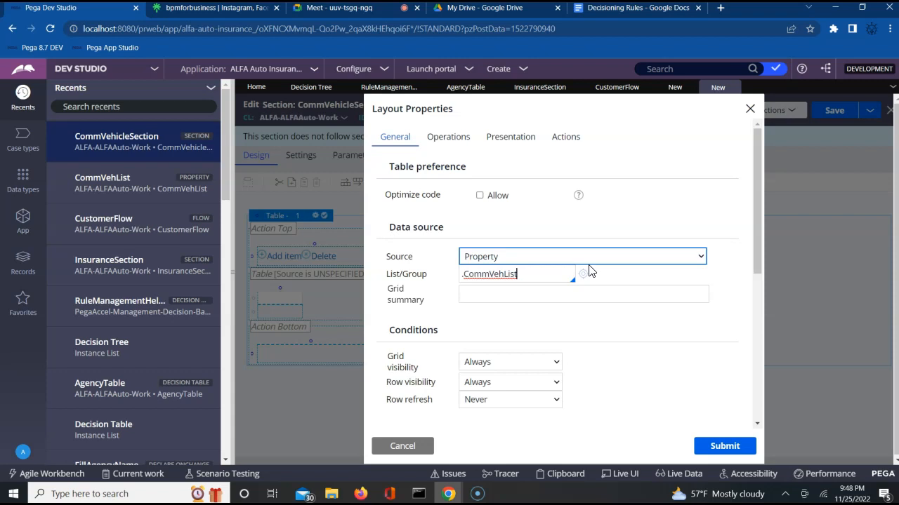
{"action": "left_click", "coordinate": [510, 273]}
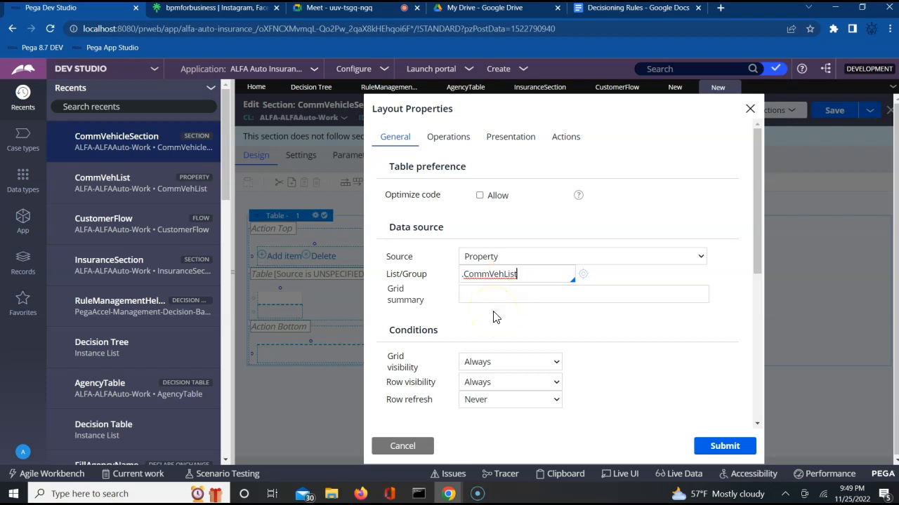
{"action": "left_click", "coordinate": [581, 324]}
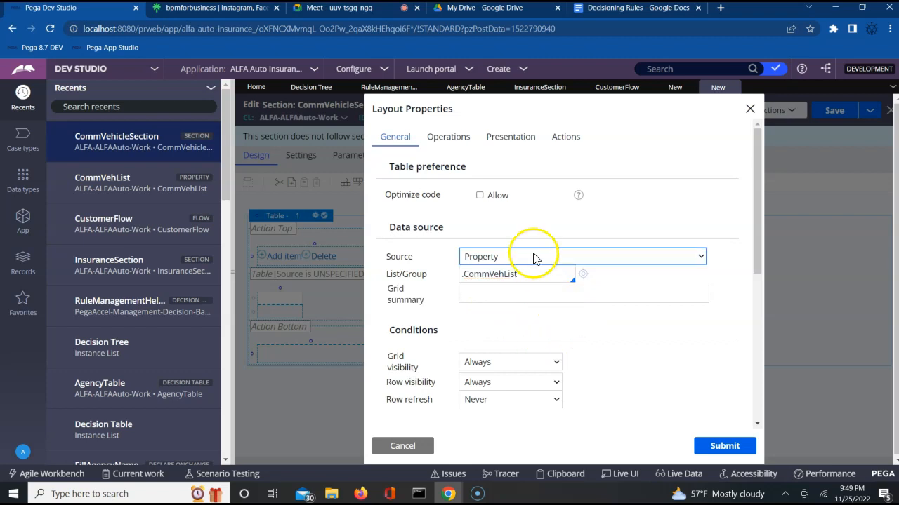
Examine the table's row and grid operations, and recheck its data source under the general layout properties.
{"action": "left_click", "coordinate": [443, 146]}
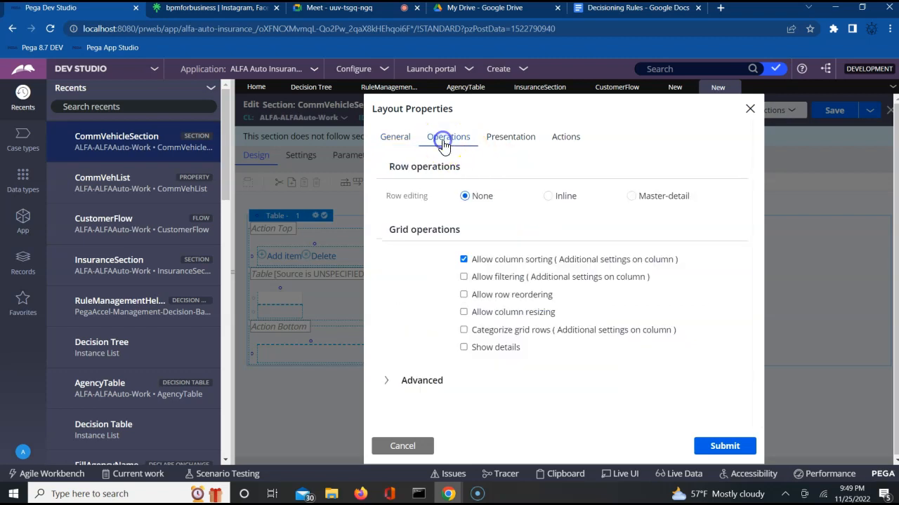
{"action": "left_click", "coordinate": [379, 138]}
{"action": "left_click", "coordinate": [462, 258]}
{"action": "left_click", "coordinate": [475, 276]}
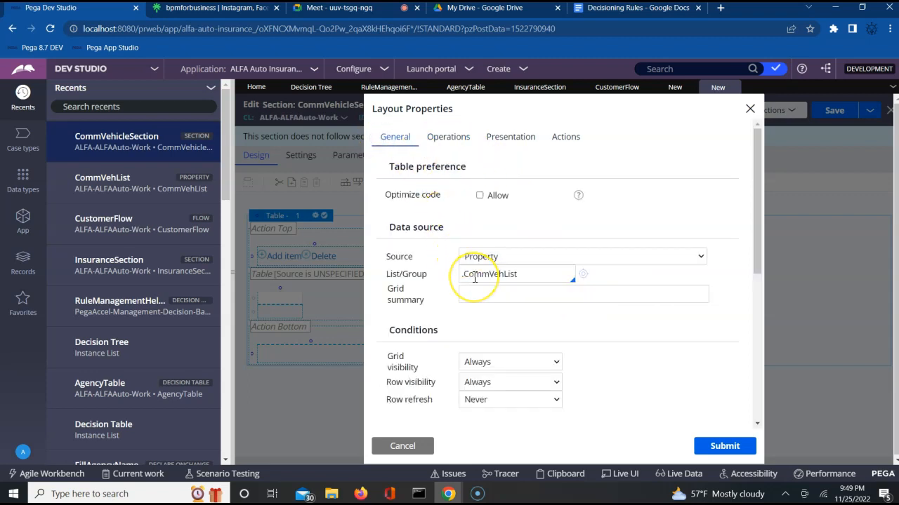
Try the Inline row editing option for the table and set row editing back to None.
{"action": "left_click", "coordinate": [453, 141]}
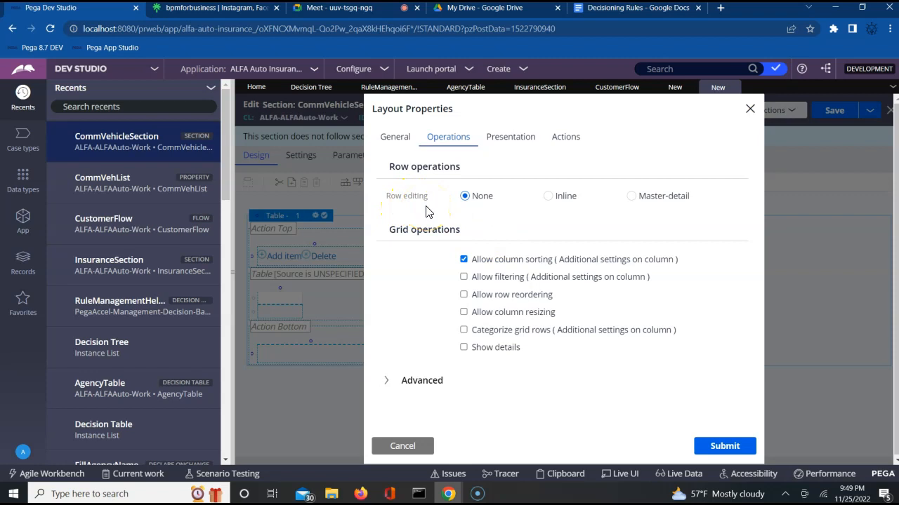
{"action": "left_click", "coordinate": [549, 197]}
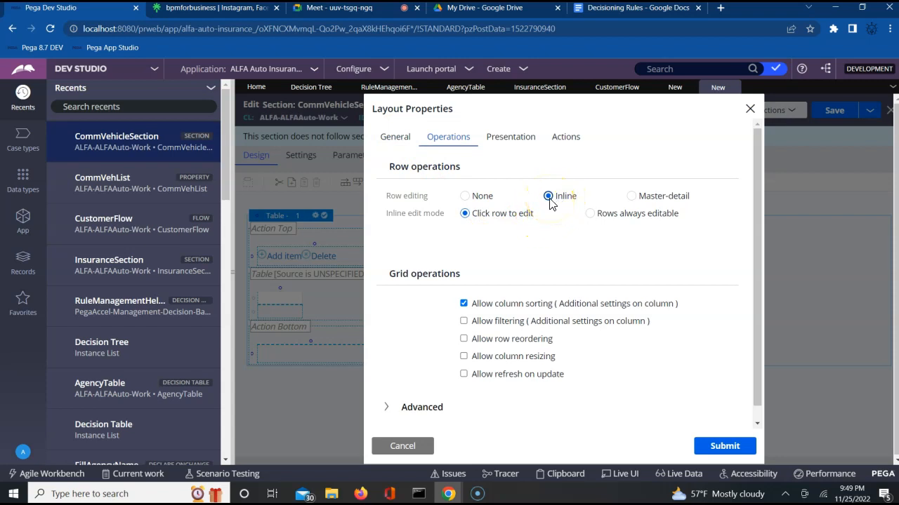
{"action": "left_click", "coordinate": [466, 197]}
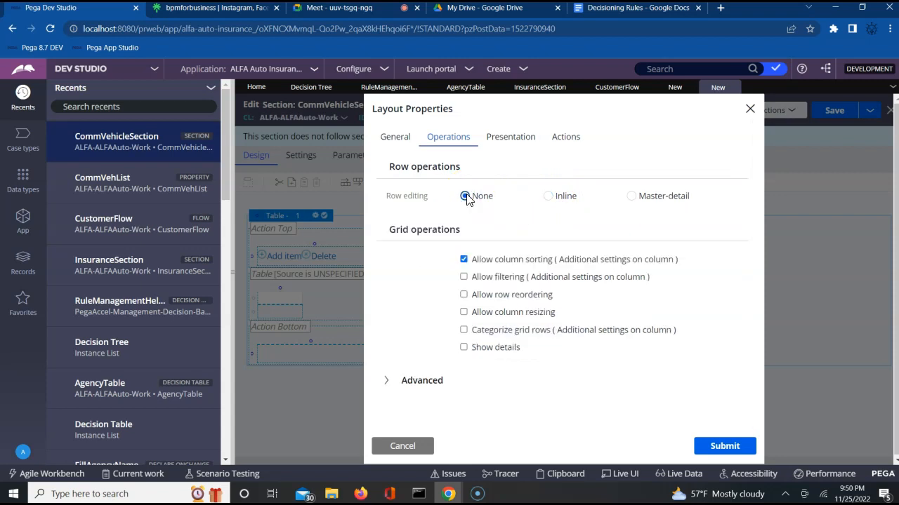
Set the table's row editing to Inline, apply the layout properties and save CommVehicleSection.
{"action": "left_click", "coordinate": [548, 197]}
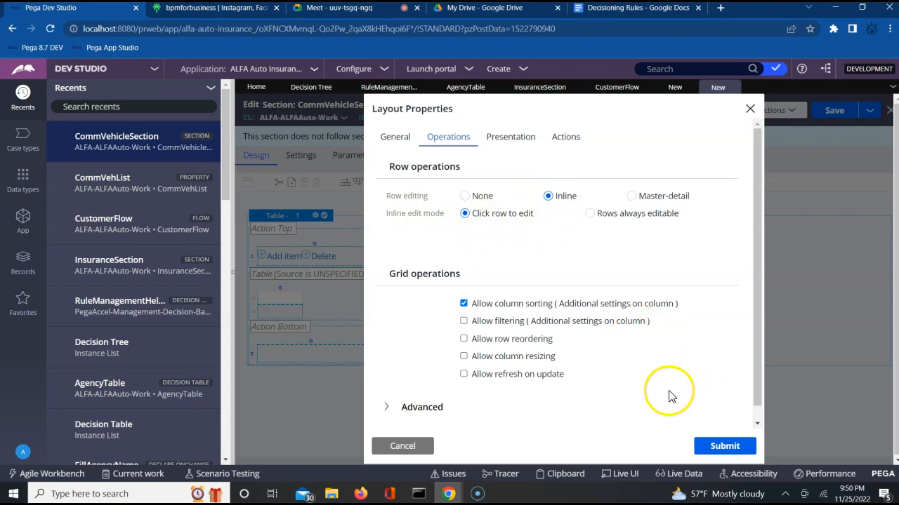
{"action": "left_click", "coordinate": [717, 447]}
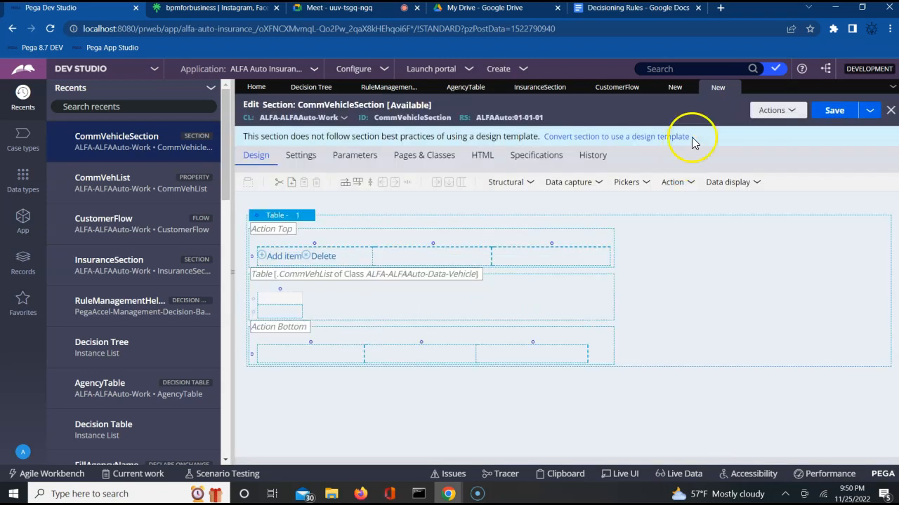
{"action": "left_click", "coordinate": [836, 112]}
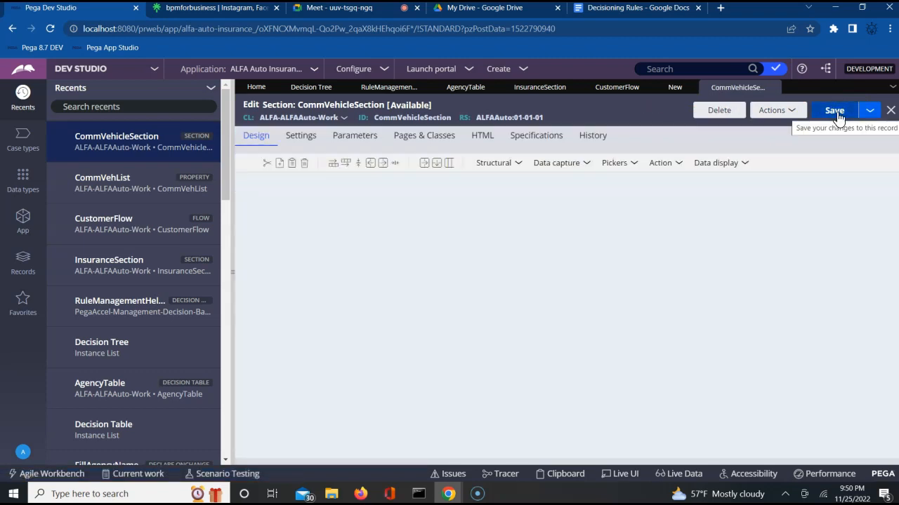
Insert four more columns to the right of the CommVehList table's first column.
{"action": "left_click", "coordinate": [22, 221]}
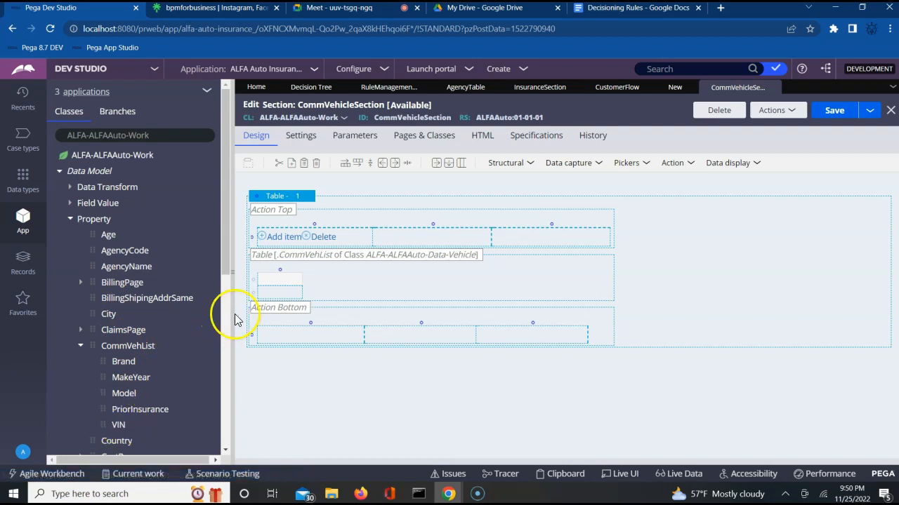
{"action": "left_click", "coordinate": [292, 274]}
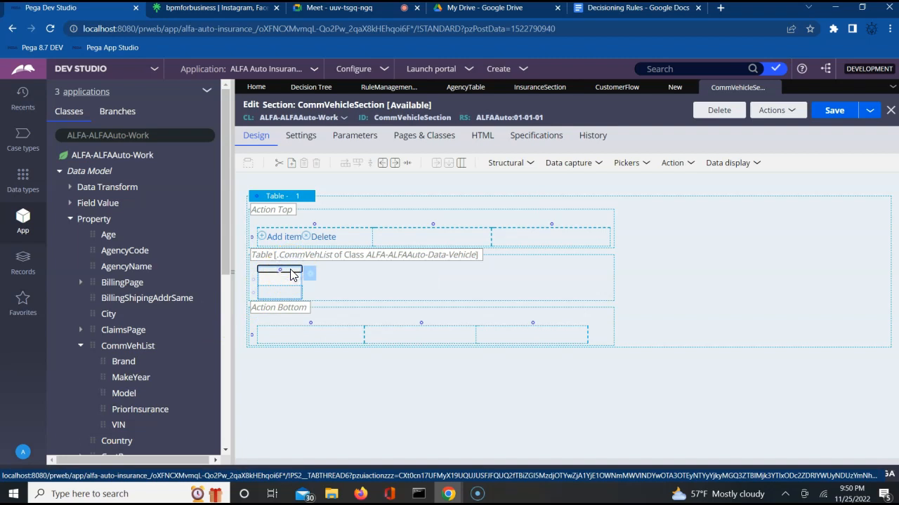
{"action": "left_click", "coordinate": [278, 278]}
{"action": "left_click", "coordinate": [363, 183]}
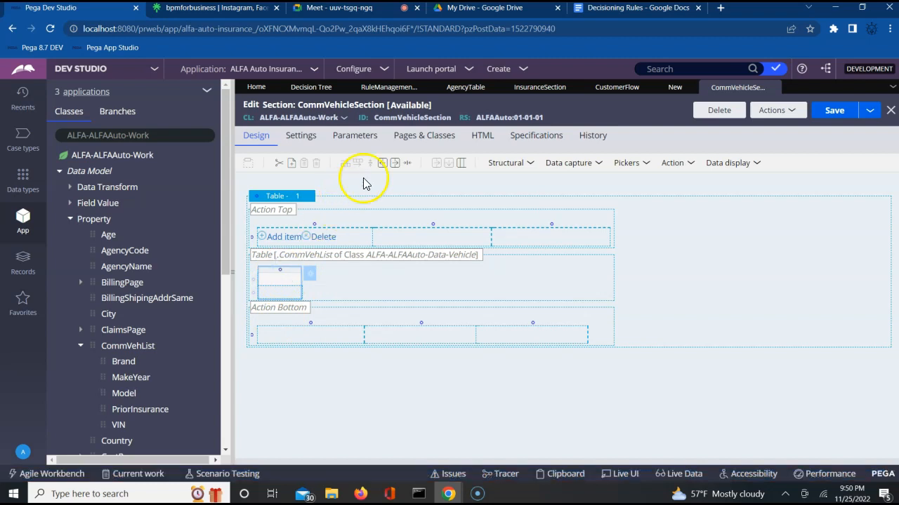
{"action": "left_click", "coordinate": [395, 164]}
{"action": "left_click", "coordinate": [395, 164]}
{"action": "left_click", "coordinate": [395, 163]}
{"action": "left_click", "coordinate": [395, 163]}
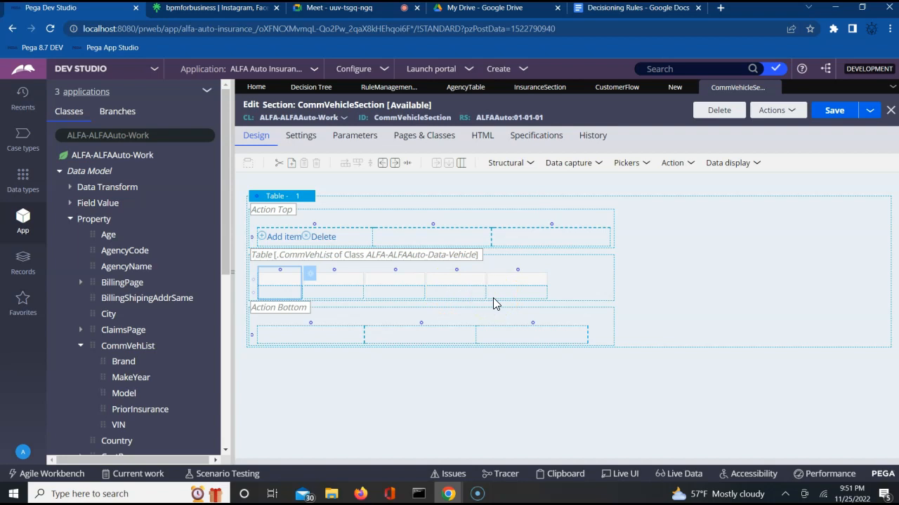
Delete the last column of the CommVehList table.
{"action": "left_click", "coordinate": [520, 275]}
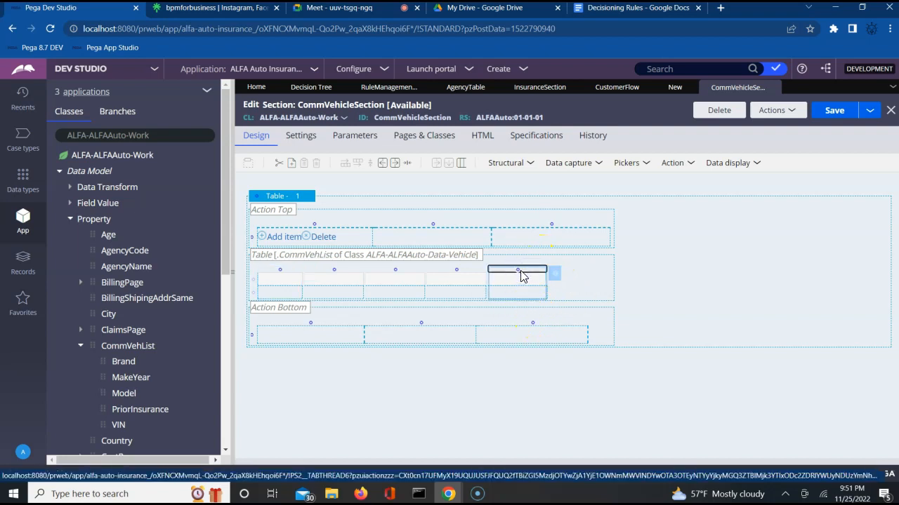
{"action": "right_click", "coordinate": [520, 275]}
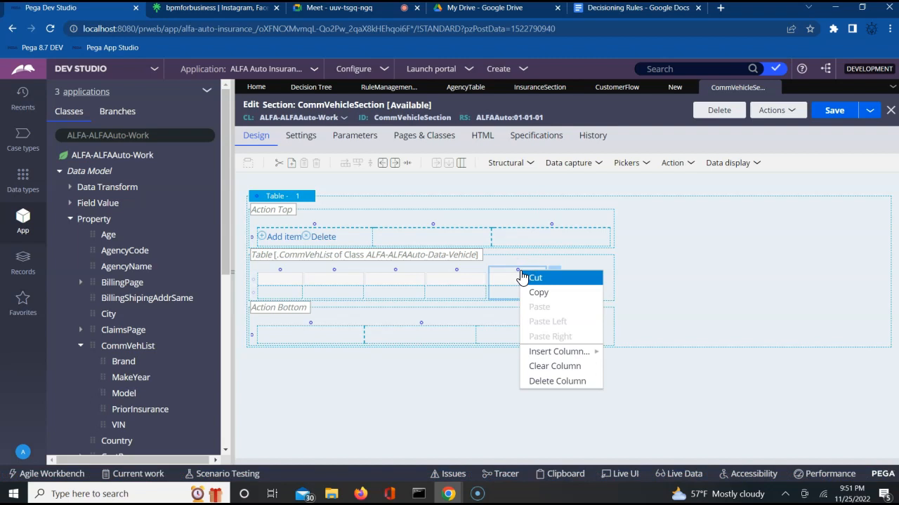
{"action": "left_click", "coordinate": [539, 382]}
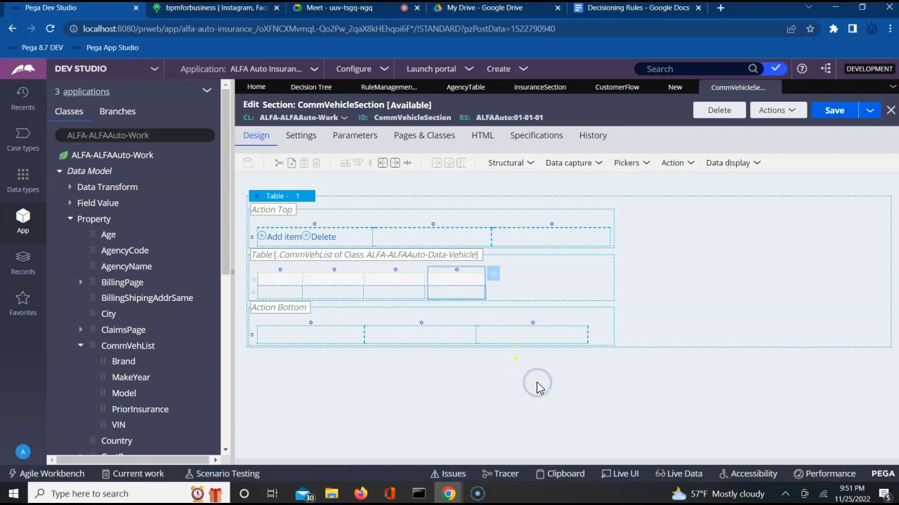
{"action": "left_click", "coordinate": [273, 278]}
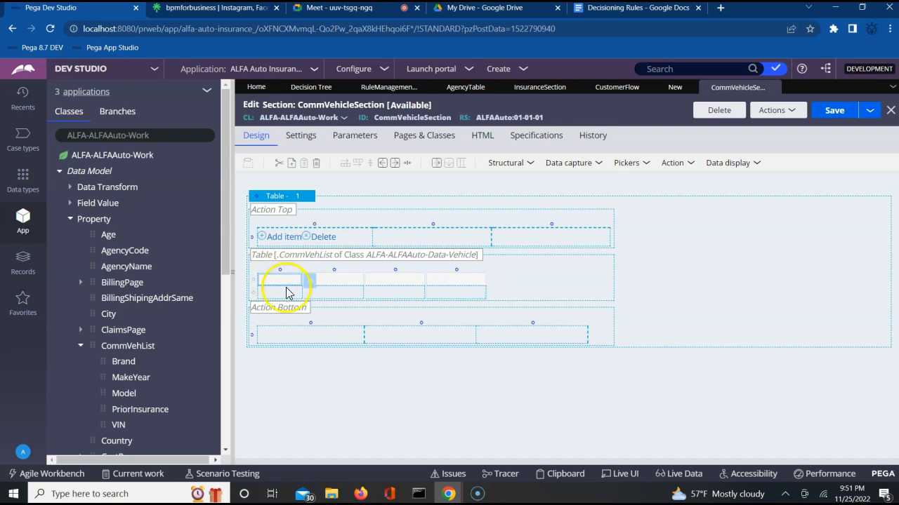
{"action": "left_click", "coordinate": [287, 295]}
{"action": "double_click", "coordinate": [313, 297]}
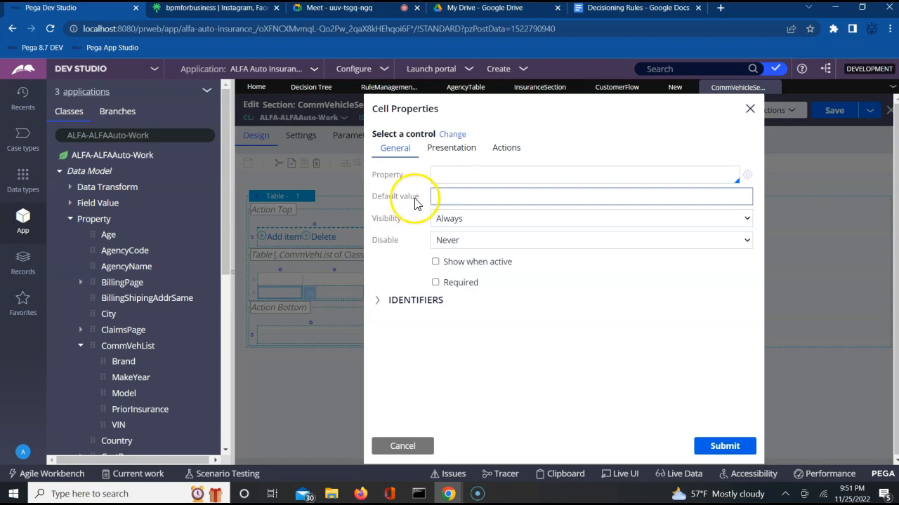
{"action": "left_click", "coordinate": [397, 451]}
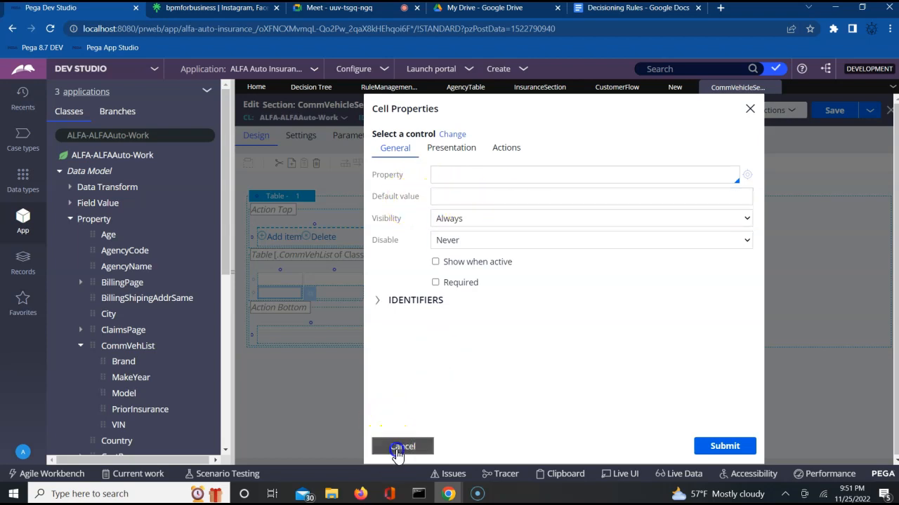
{"action": "left_click", "coordinate": [294, 276]}
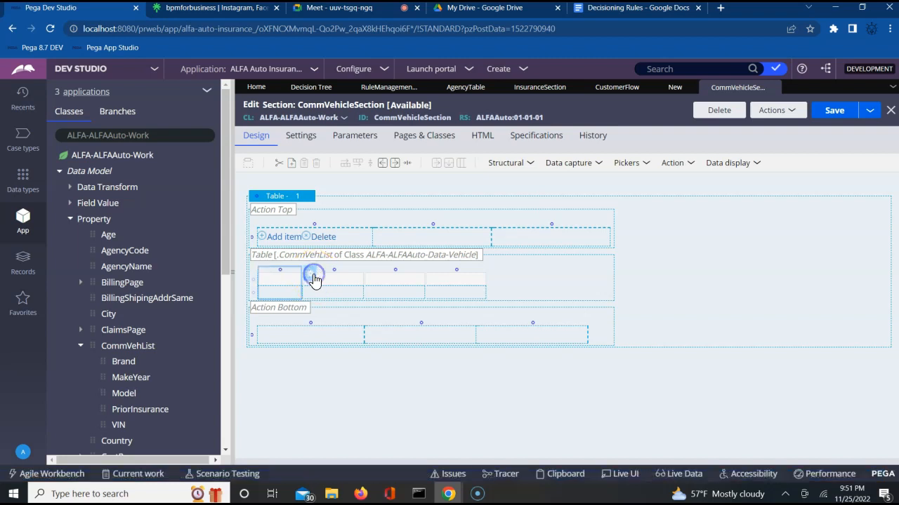
{"action": "left_click", "coordinate": [312, 279]}
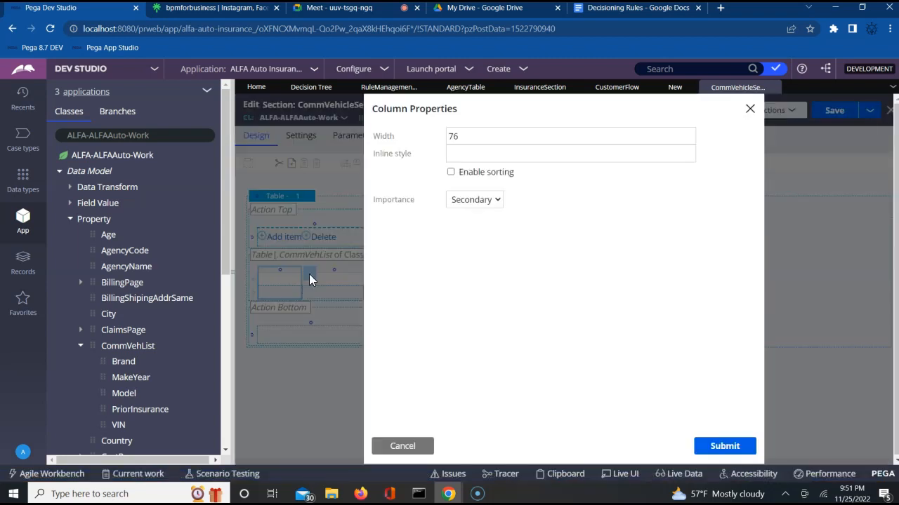
{"action": "left_click", "coordinate": [406, 445]}
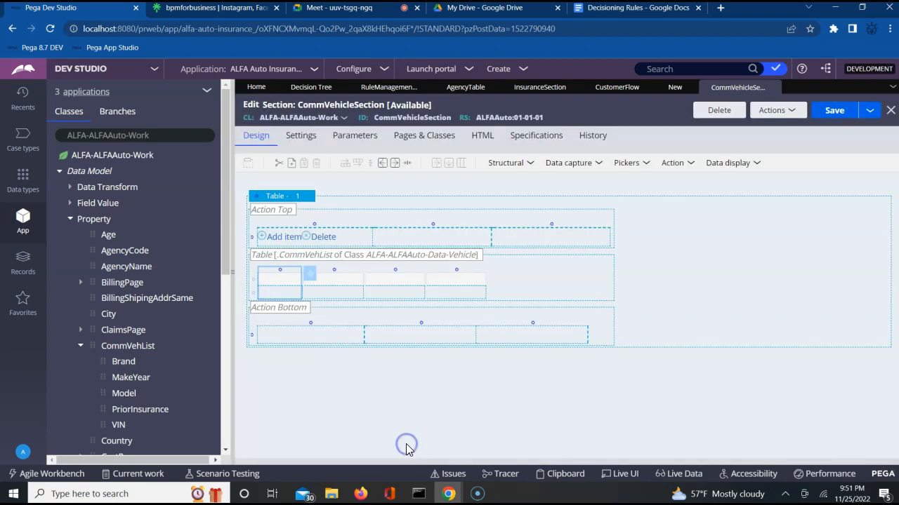
Associate the first column's header label with the .VIN property through its Label for setting.
{"action": "left_click", "coordinate": [282, 278]}
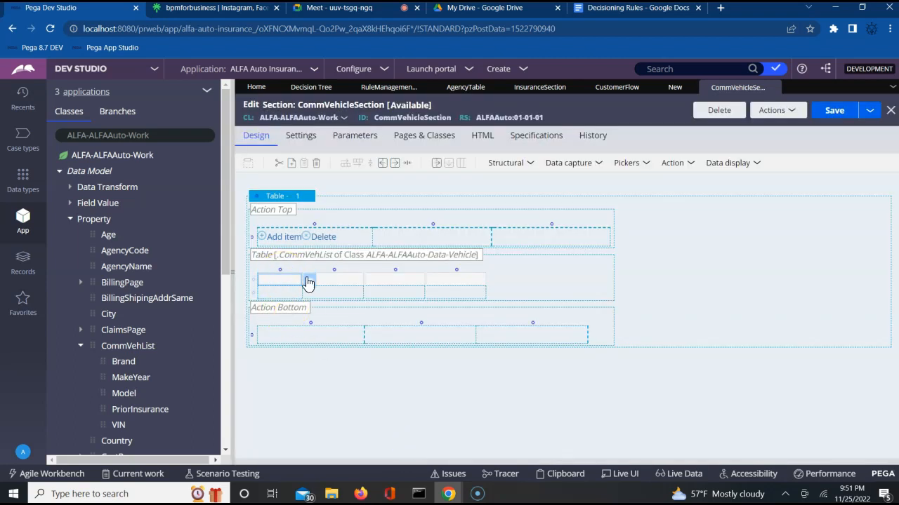
{"action": "double_click", "coordinate": [309, 280]}
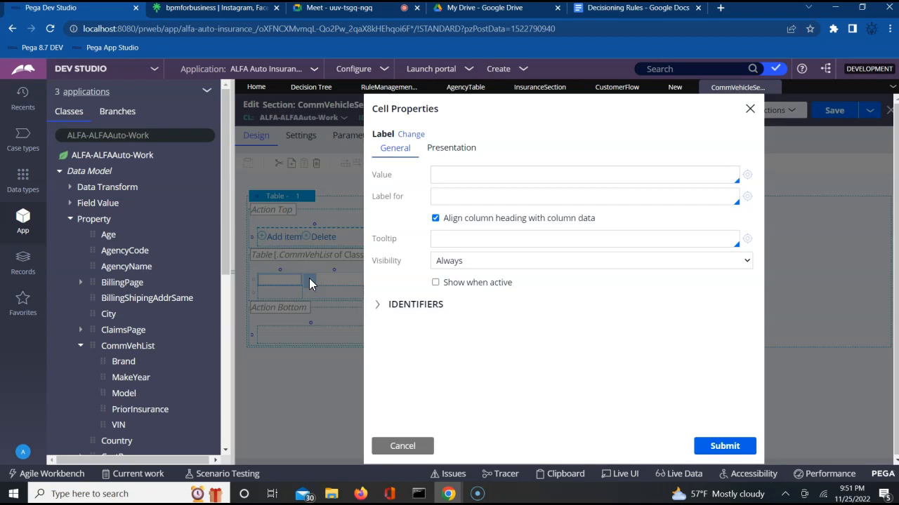
{"action": "left_click", "coordinate": [452, 175]}
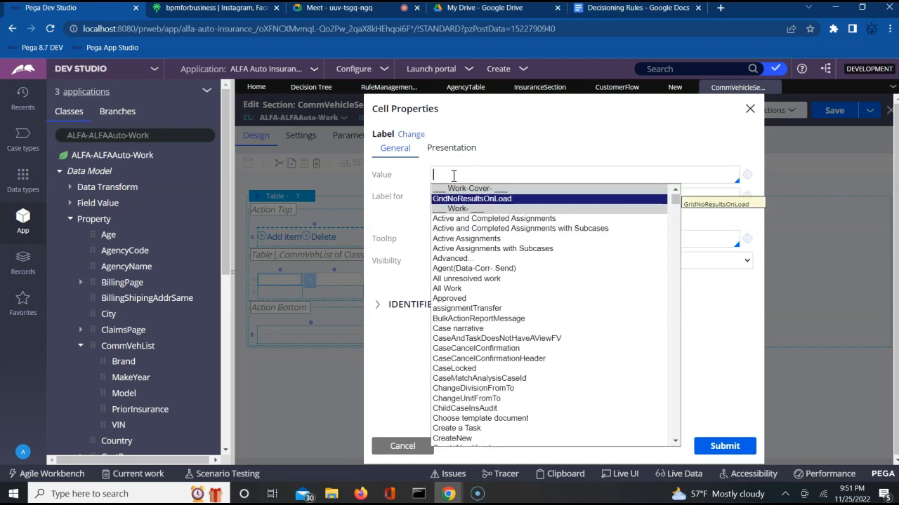
{"action": "type", "text": "."}
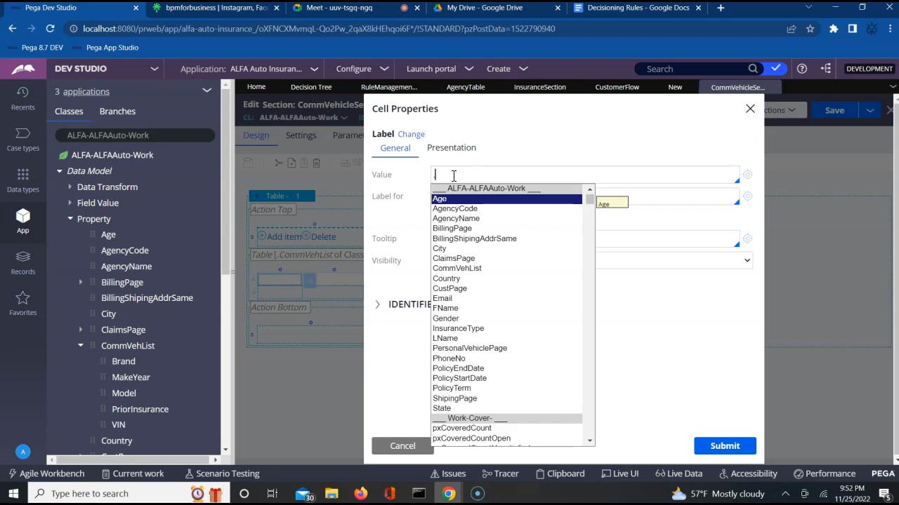
{"action": "key", "text": "BackSpace"}
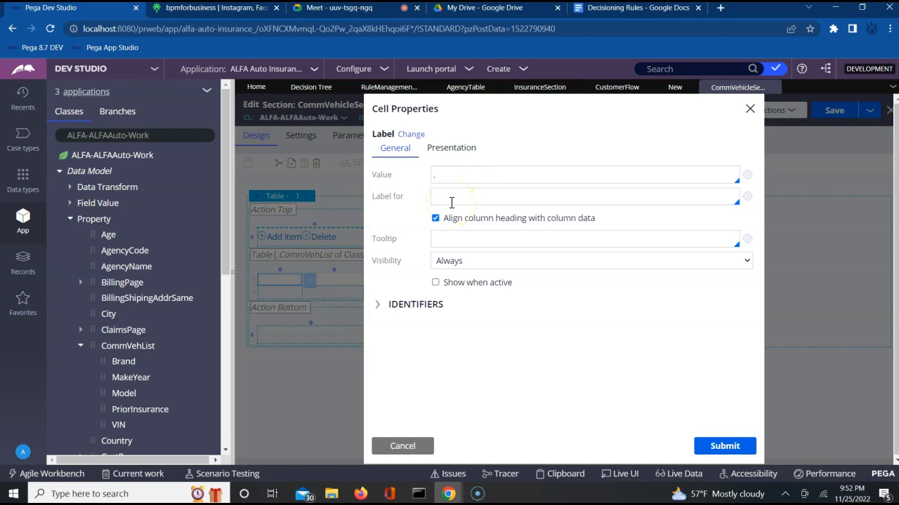
{"action": "left_click", "coordinate": [450, 196]}
{"action": "type", "text": "."}
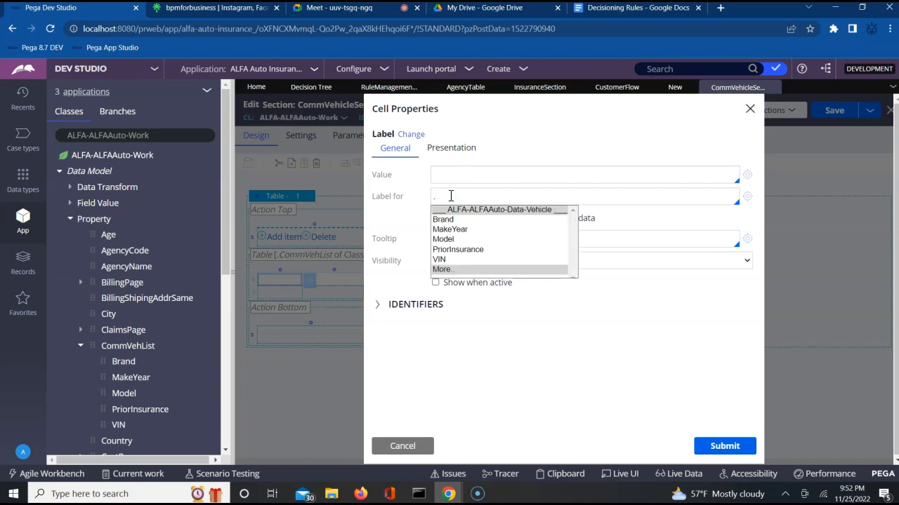
{"action": "key", "text": "Down"}
{"action": "key", "text": "Down"}
{"action": "key", "text": "Down"}
{"action": "key", "text": "Down"}
{"action": "key", "text": "Down"}
{"action": "key", "text": "Return"}
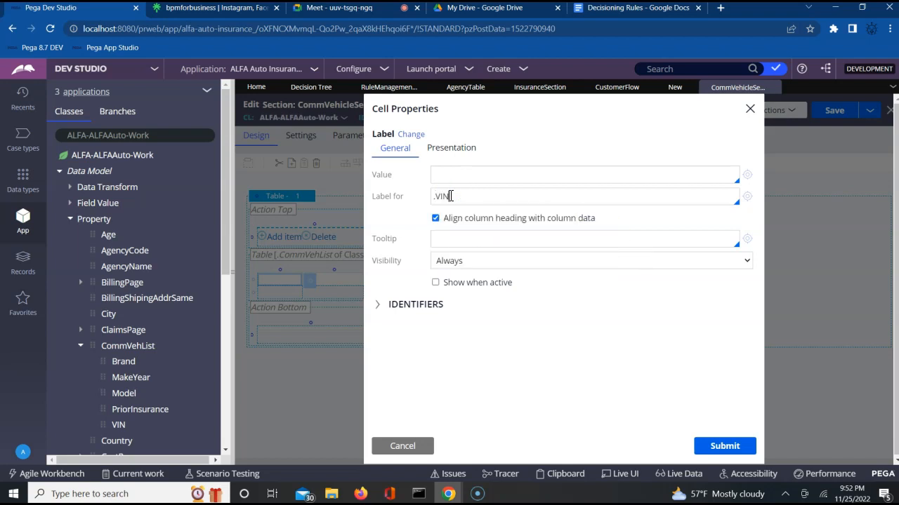
Set the first column header's label value to VIN and apply the cell properties.
{"action": "left_click", "coordinate": [550, 266]}
{"action": "left_click", "coordinate": [460, 177]}
{"action": "type", "text": "VIN"}
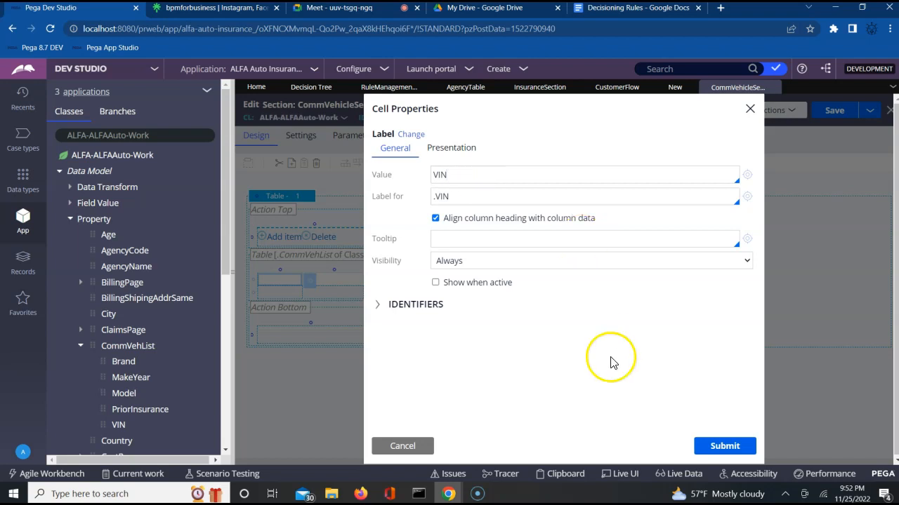
{"action": "left_click", "coordinate": [726, 448]}
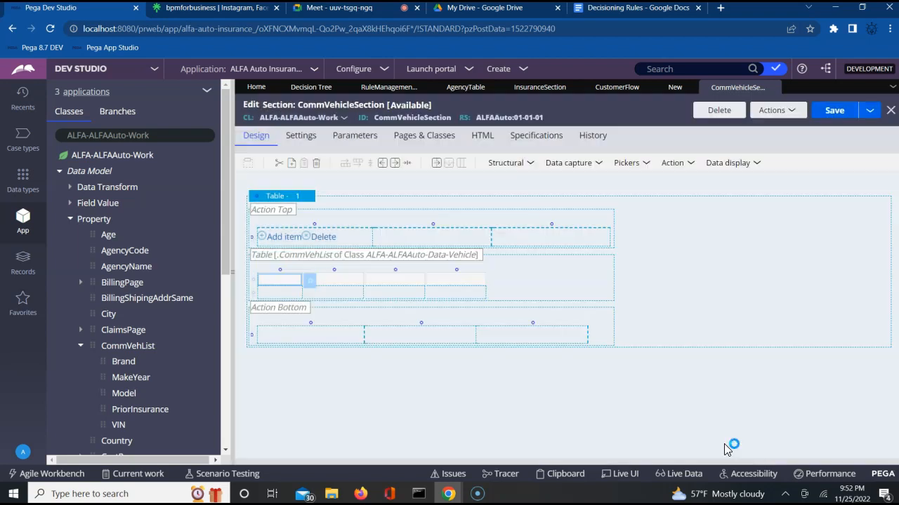
Set the second column header's label value to BRAND and its Label for property to .Brand.
{"action": "left_click", "coordinate": [339, 279]}
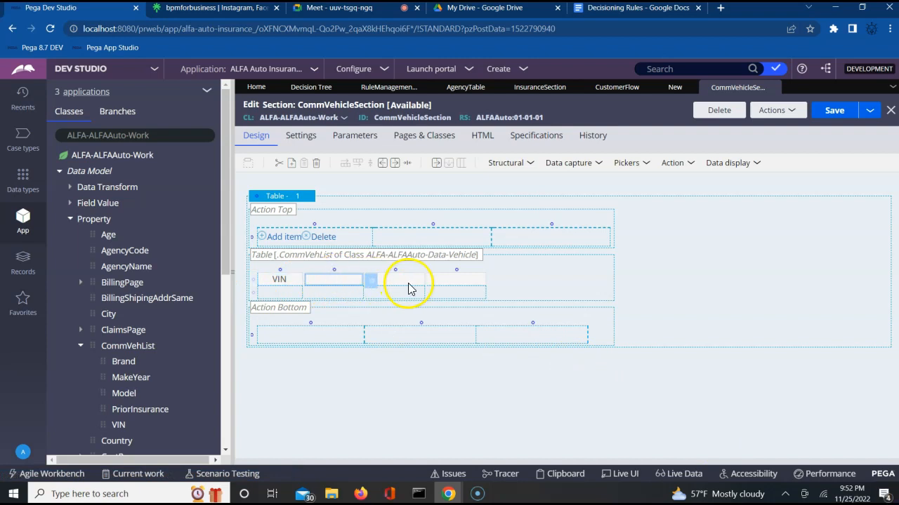
{"action": "left_click", "coordinate": [371, 281]}
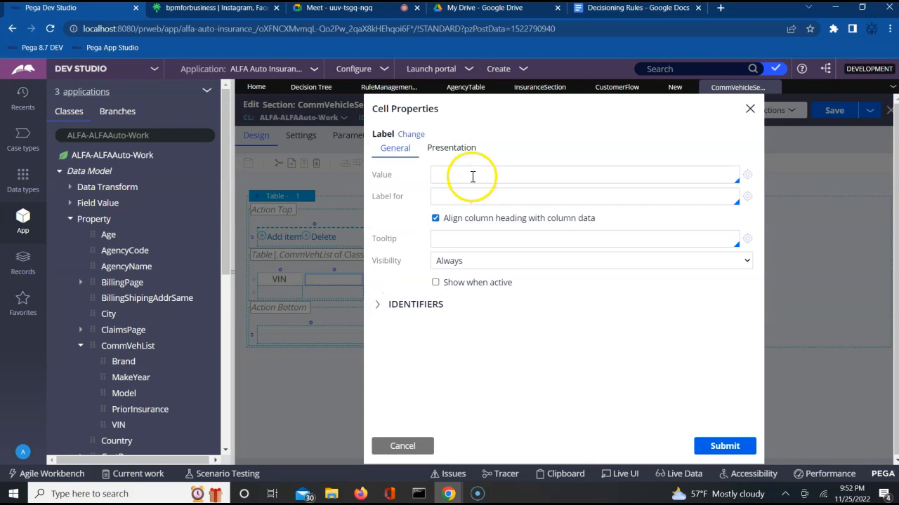
{"action": "left_click", "coordinate": [458, 197]}
{"action": "key", "text": "Down"}
{"action": "key", "text": "Return"}
{"action": "left_click", "coordinate": [482, 176]}
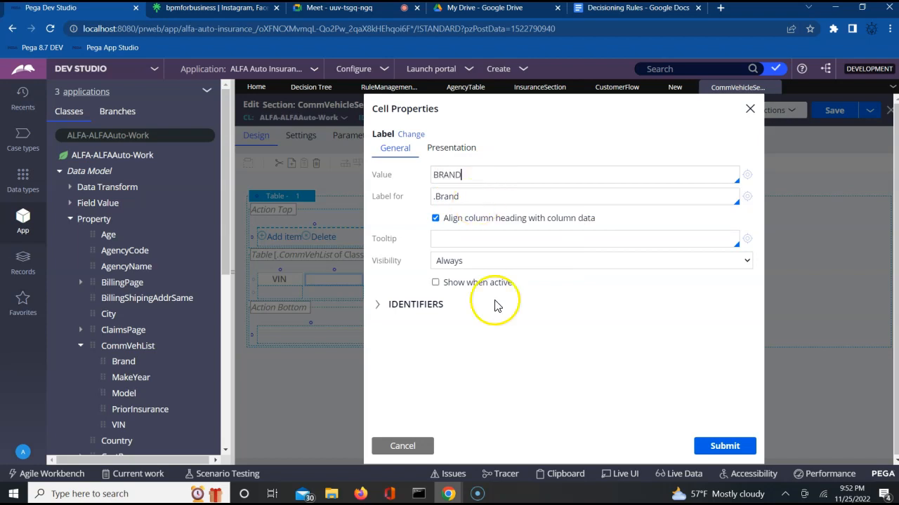
{"action": "left_click", "coordinate": [727, 448]}
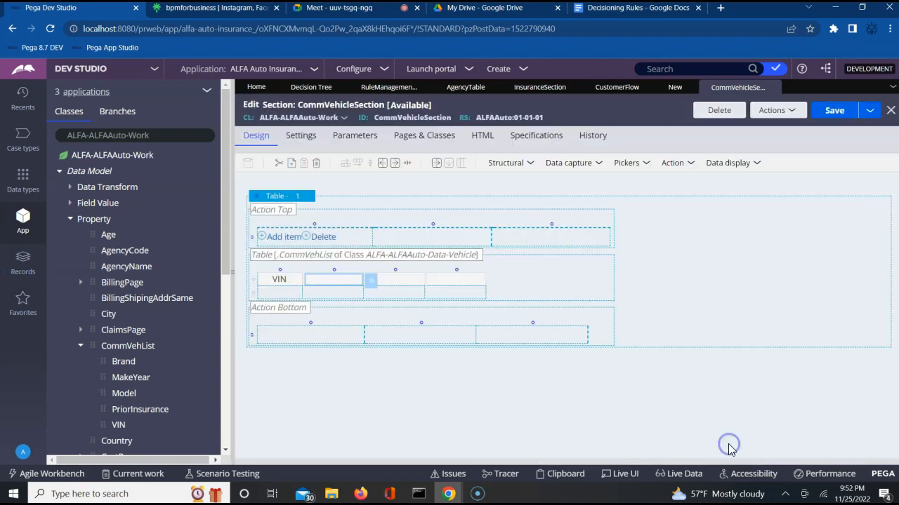
Set the third column header's label value to Model and its Label for property to .Model.
{"action": "left_click", "coordinate": [403, 279]}
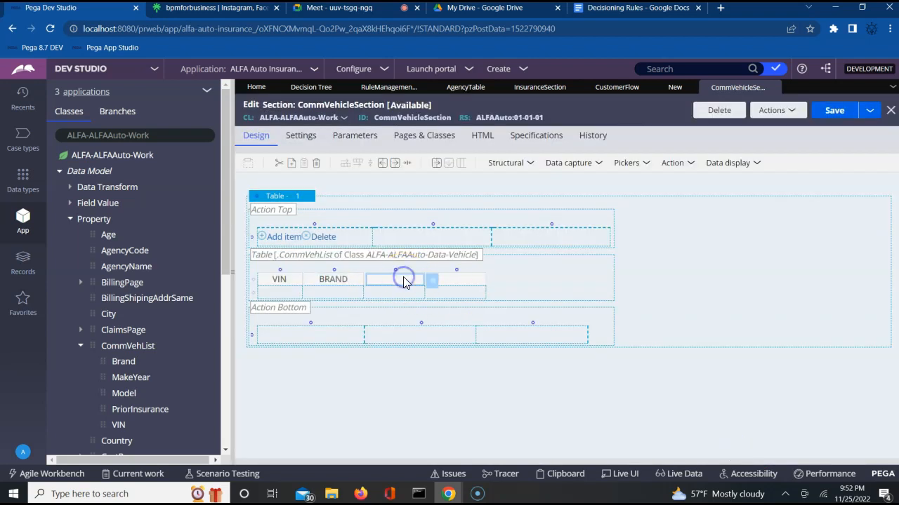
{"action": "double_click", "coordinate": [432, 283]}
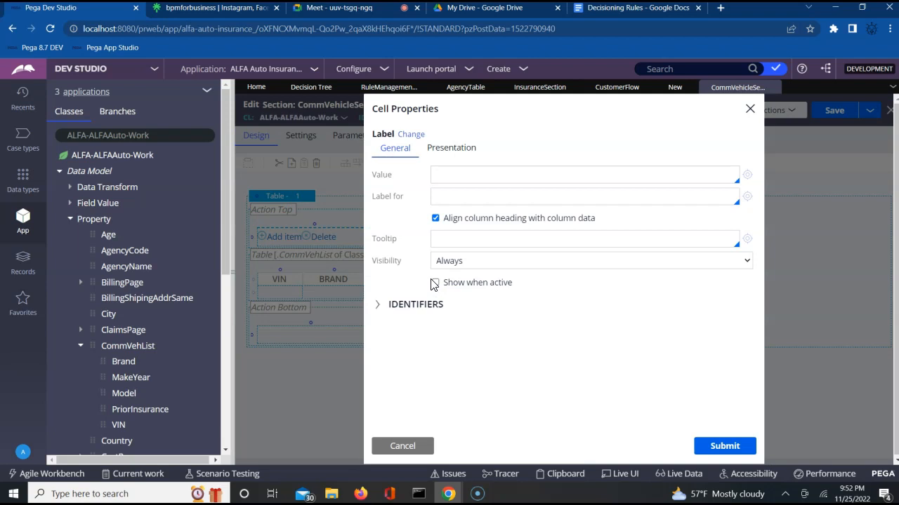
{"action": "left_click", "coordinate": [459, 180]}
{"action": "left_click", "coordinate": [451, 192]}
{"action": "key", "text": "Down"}
{"action": "key", "text": "Down"}
{"action": "key", "text": "Down"}
{"action": "key", "text": "Down"}
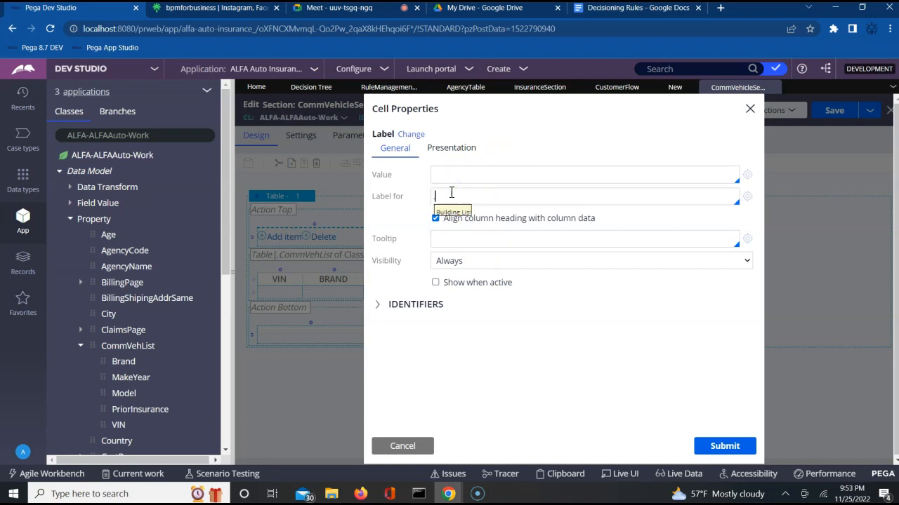
{"action": "key", "text": "Return"}
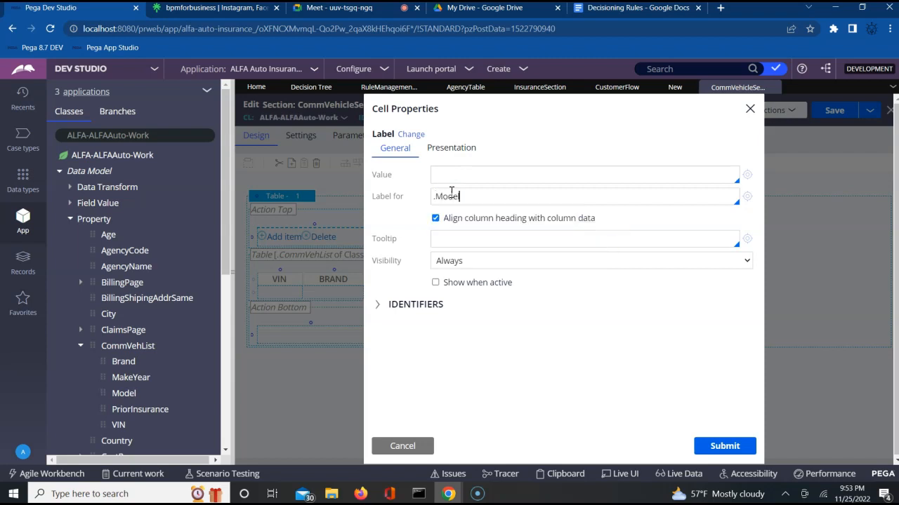
{"action": "left_click", "coordinate": [482, 178]}
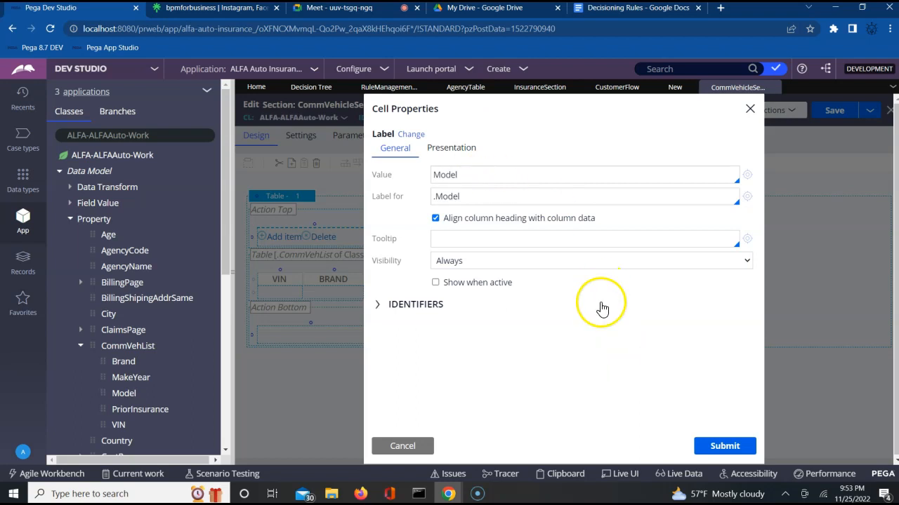
{"action": "left_click", "coordinate": [721, 448]}
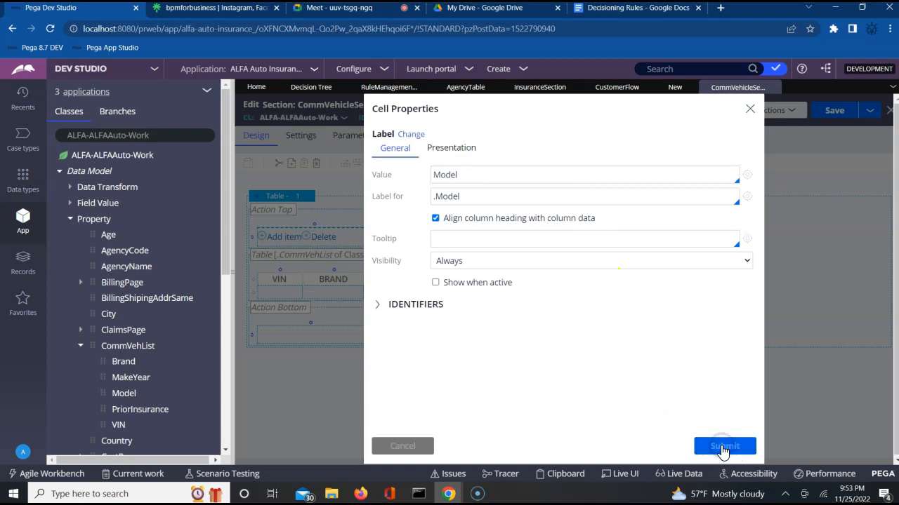
Set the fourth column header's label value to MakeYear and its Label for property to .MakeYear.
{"action": "double_click", "coordinate": [464, 281]}
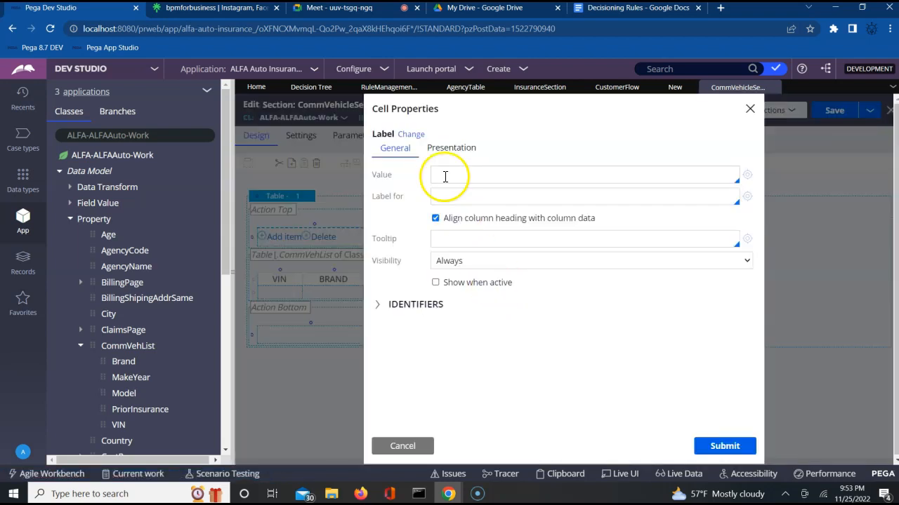
{"action": "left_click", "coordinate": [444, 195]}
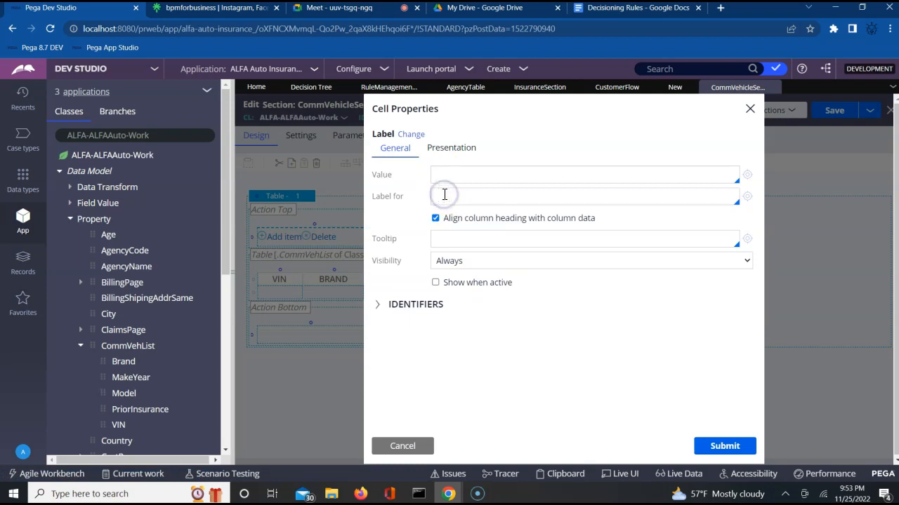
{"action": "type", "text": "."}
{"action": "key", "text": "Down"}
{"action": "key", "text": "Down"}
{"action": "key", "text": "Return"}
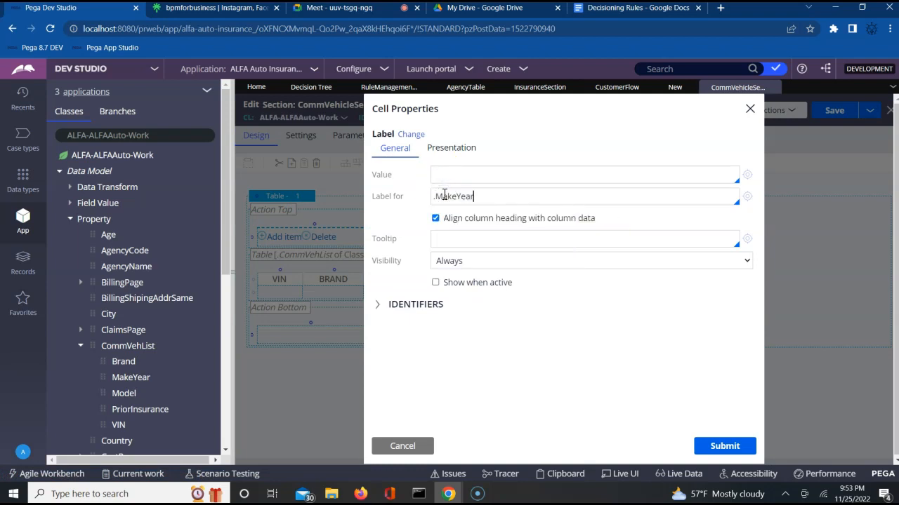
{"action": "left_click", "coordinate": [456, 175]}
{"action": "type", "text": "MakeYear"}
{"action": "left_click", "coordinate": [719, 446]}
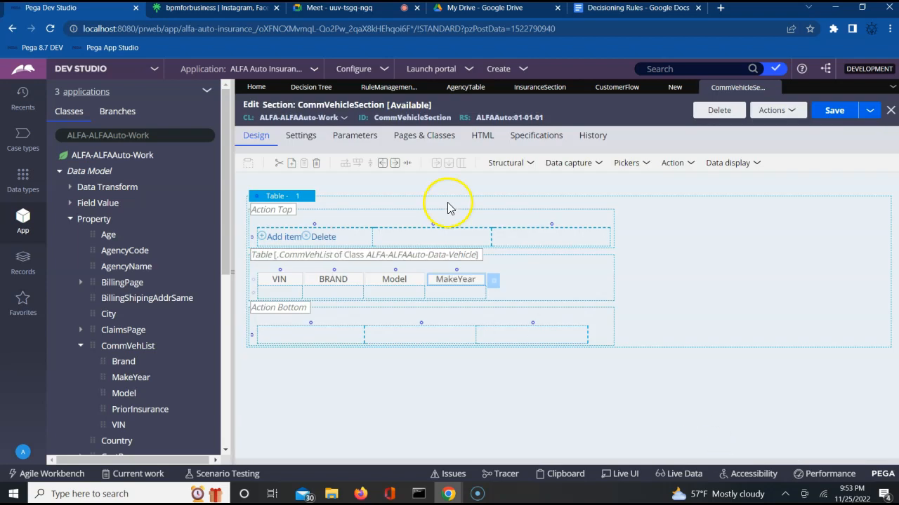
Switch to the Google Meet call, admit the waiting participant and return to Pega Dev Studio.
{"action": "left_click", "coordinate": [337, 8]}
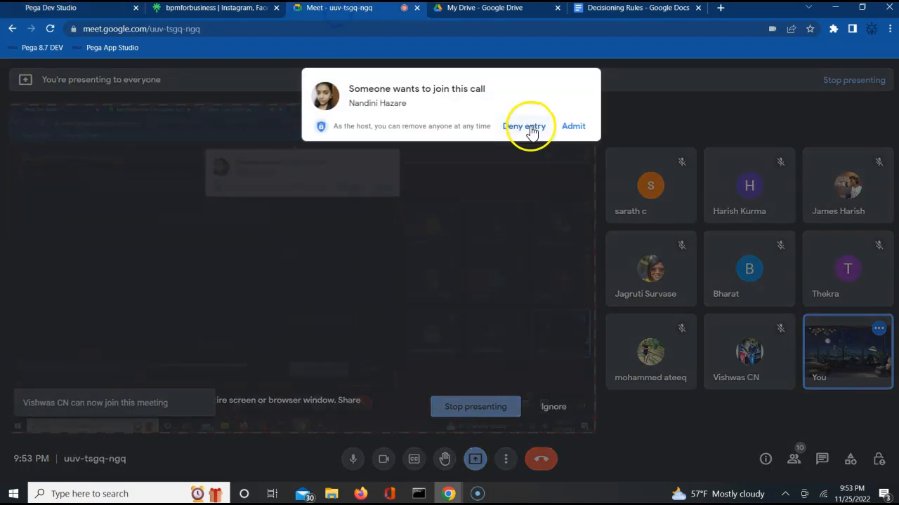
{"action": "left_click", "coordinate": [573, 127]}
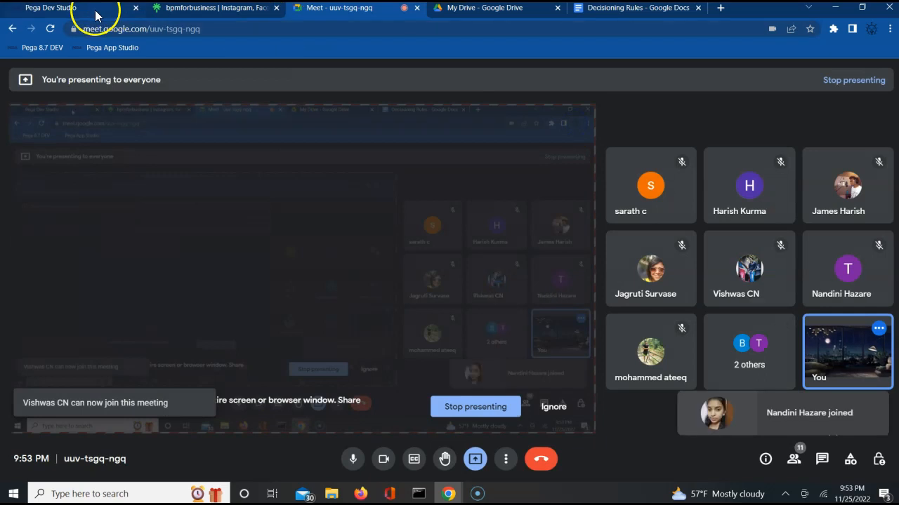
{"action": "left_click", "coordinate": [96, 13]}
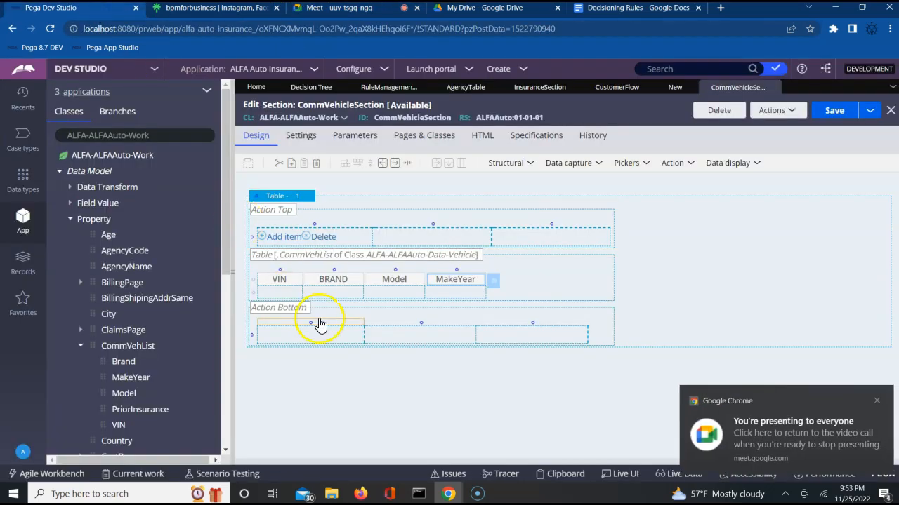
Bind the empty data cell beneath the VIN header to the .VIN property.
{"action": "left_click", "coordinate": [277, 290]}
{"action": "double_click", "coordinate": [310, 295]}
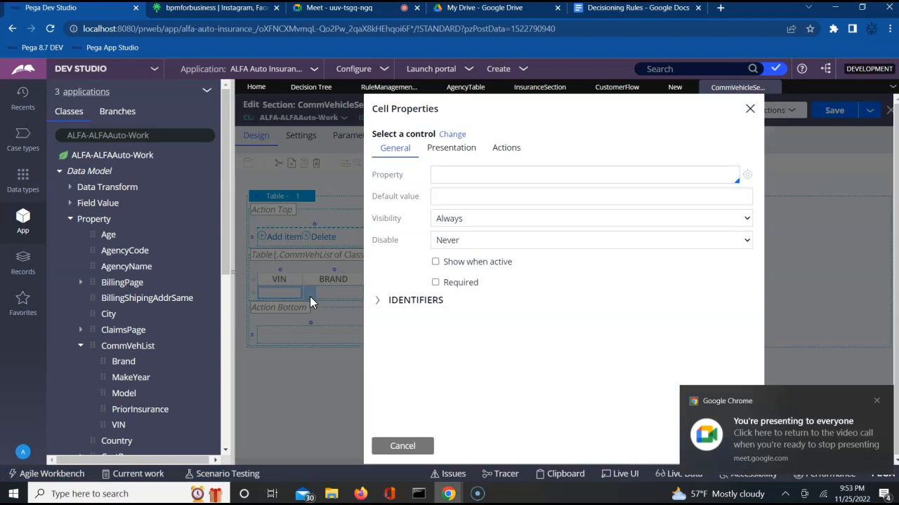
{"action": "left_click", "coordinate": [455, 174]}
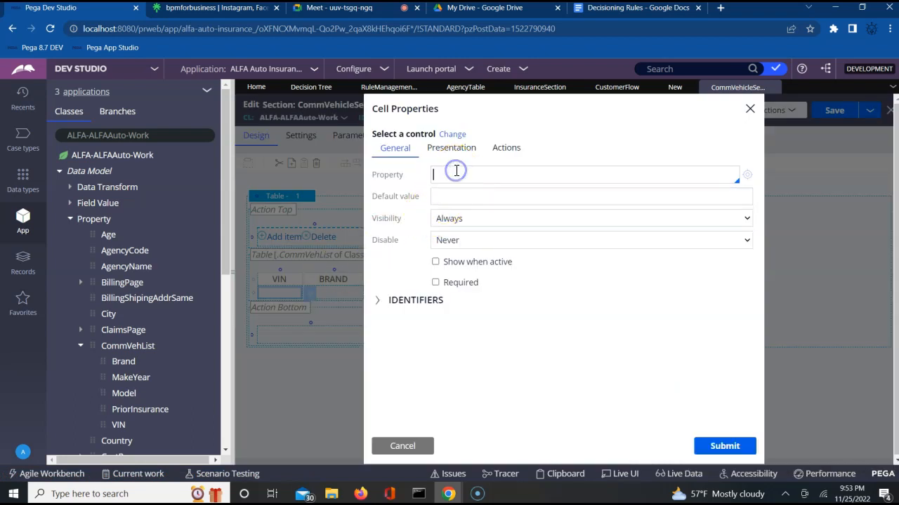
{"action": "key", "text": "Down"}
{"action": "key", "text": "Down"}
{"action": "key", "text": "Down"}
{"action": "key", "text": "Down"}
{"action": "key", "text": "Down"}
{"action": "key", "text": "Return"}
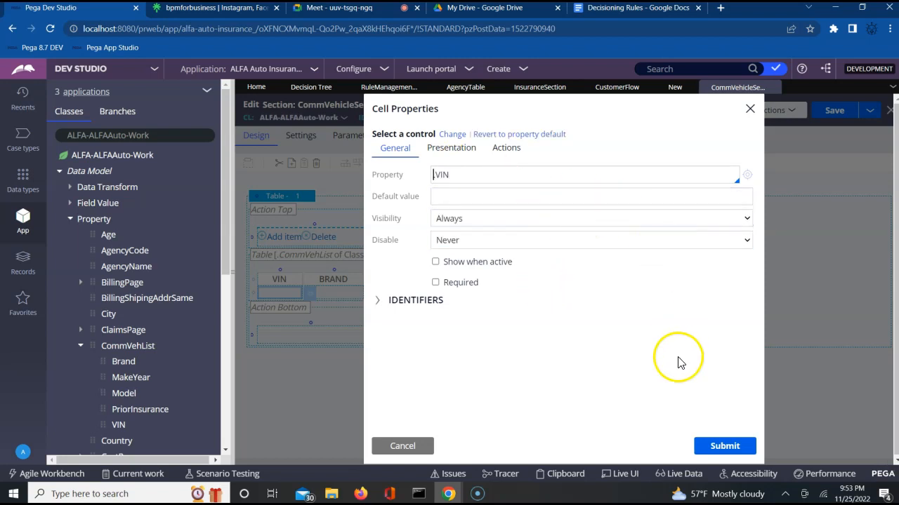
{"action": "left_click", "coordinate": [723, 447]}
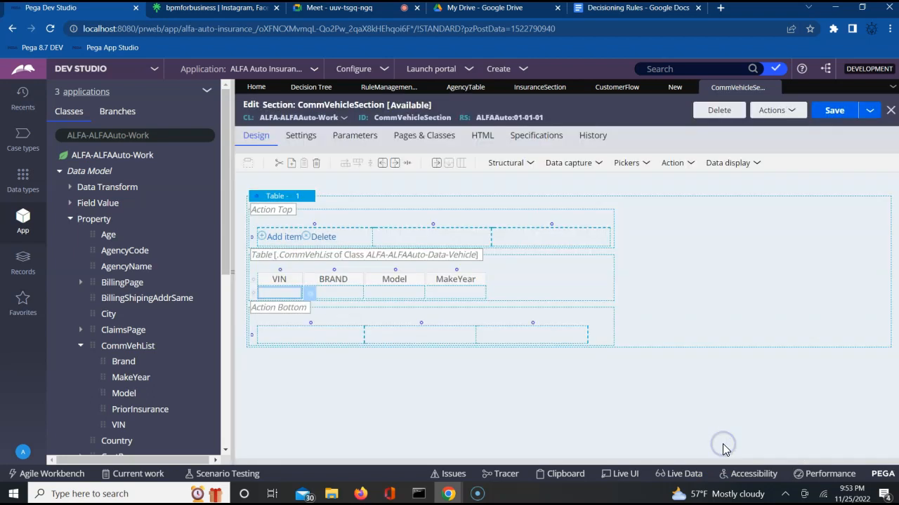
Bind the empty data cell beneath the BRAND header to the .Brand property.
{"action": "left_click", "coordinate": [400, 299]}
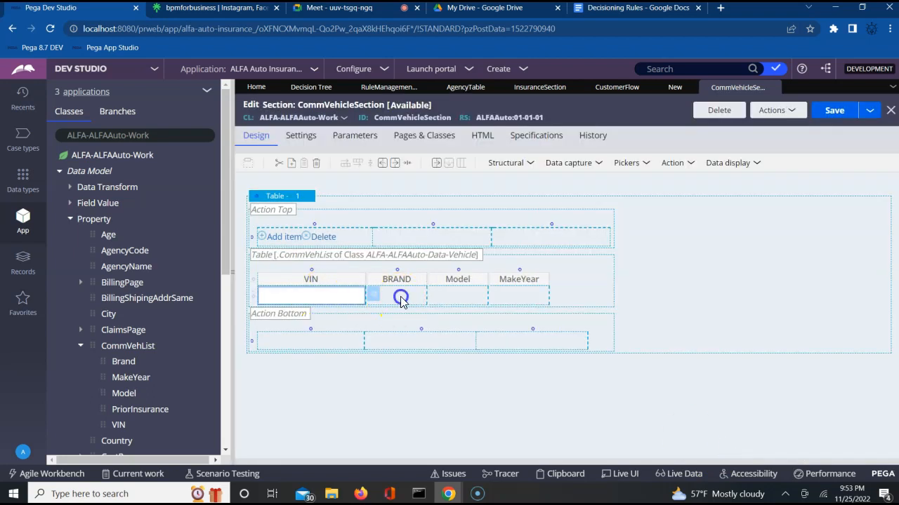
{"action": "left_click", "coordinate": [436, 298]}
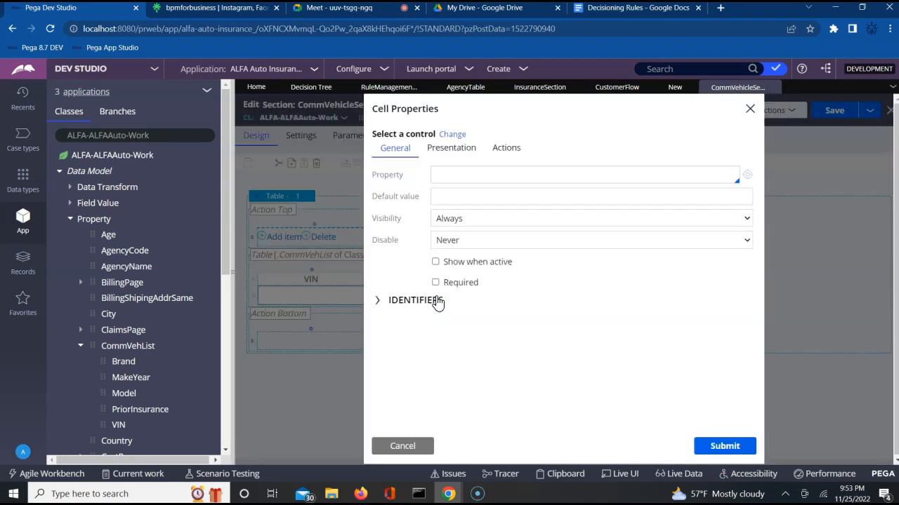
{"action": "left_click", "coordinate": [501, 190]}
{"action": "left_click", "coordinate": [496, 176]}
{"action": "key", "text": "Down"}
{"action": "key", "text": "Up"}
{"action": "key", "text": "Return"}
{"action": "left_click", "coordinate": [724, 446]}
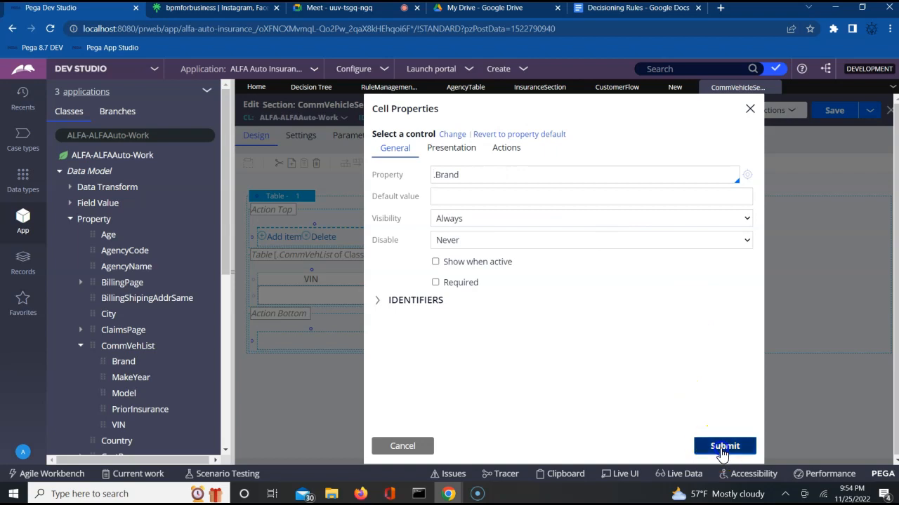
Bind the empty data cell beneath the Model header to the .Model property.
{"action": "left_click", "coordinate": [507, 296]}
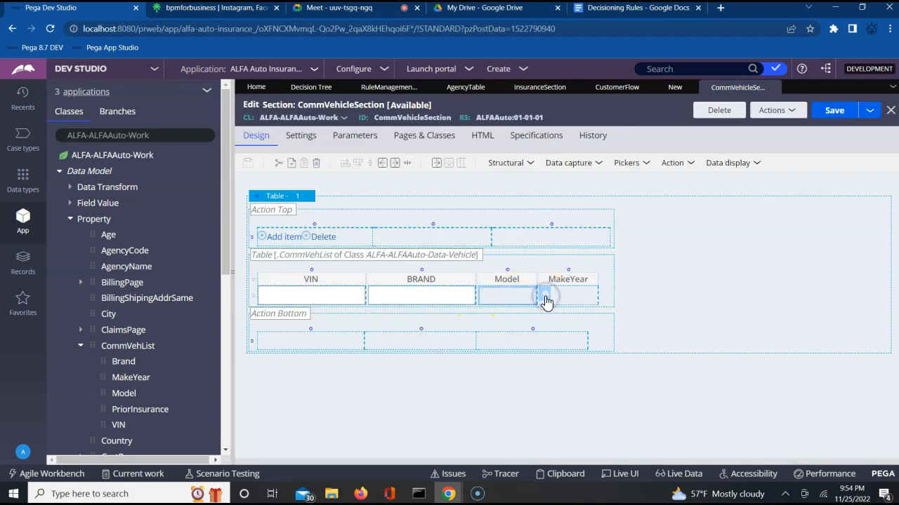
{"action": "double_click", "coordinate": [546, 298]}
{"action": "left_click", "coordinate": [472, 173]}
{"action": "type", "text": "."}
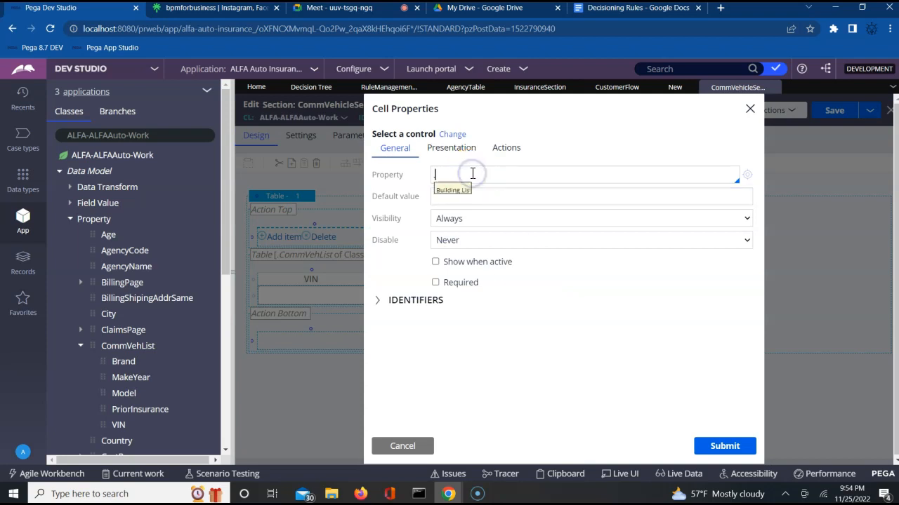
{"action": "key", "text": "Return"}
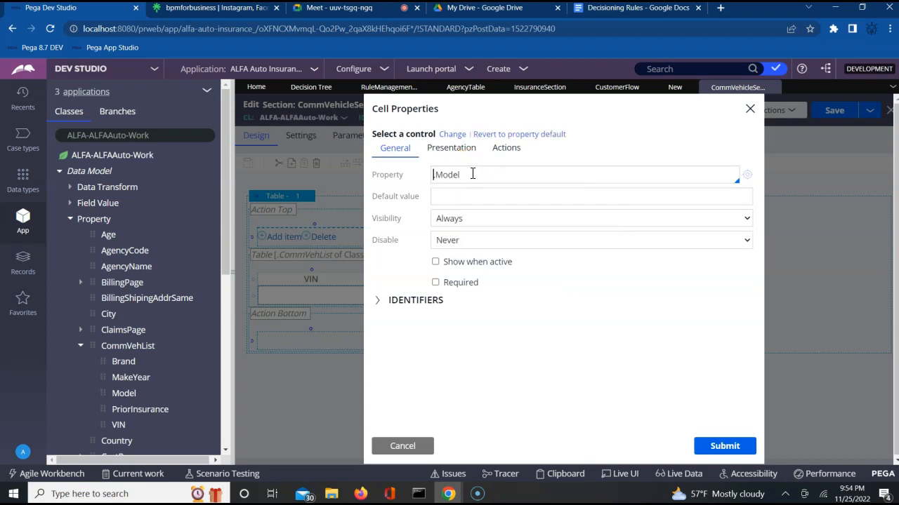
{"action": "left_click", "coordinate": [705, 448]}
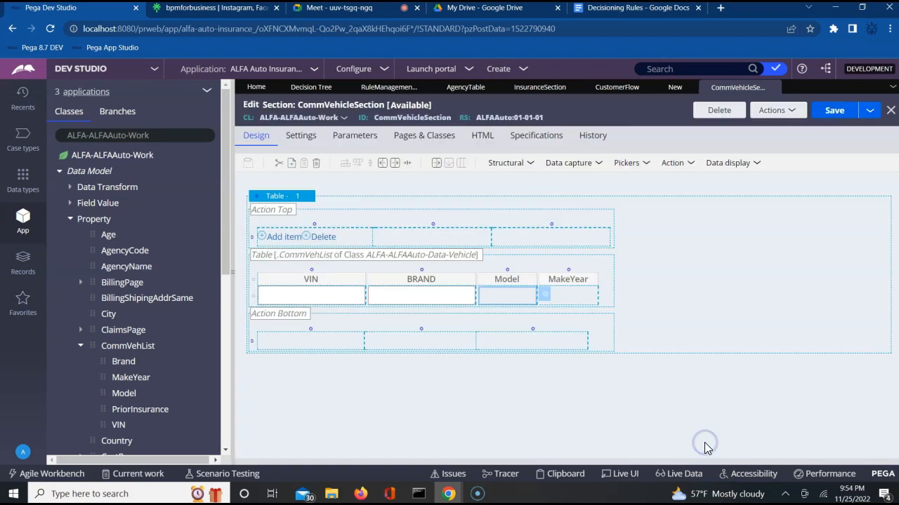
Bind the empty data cell beneath the MakeYear header to the .MakeYear property.
{"action": "left_click", "coordinate": [631, 300]}
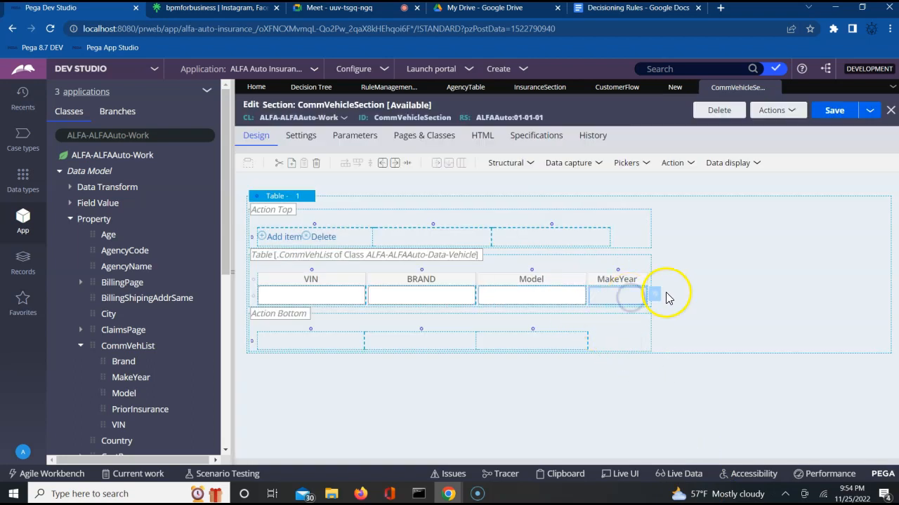
{"action": "left_click", "coordinate": [657, 295]}
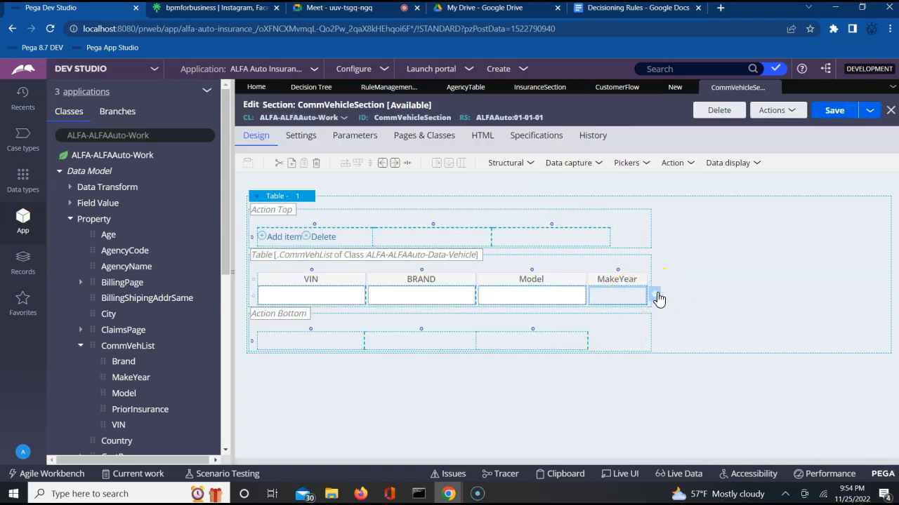
{"action": "left_click", "coordinate": [628, 173]}
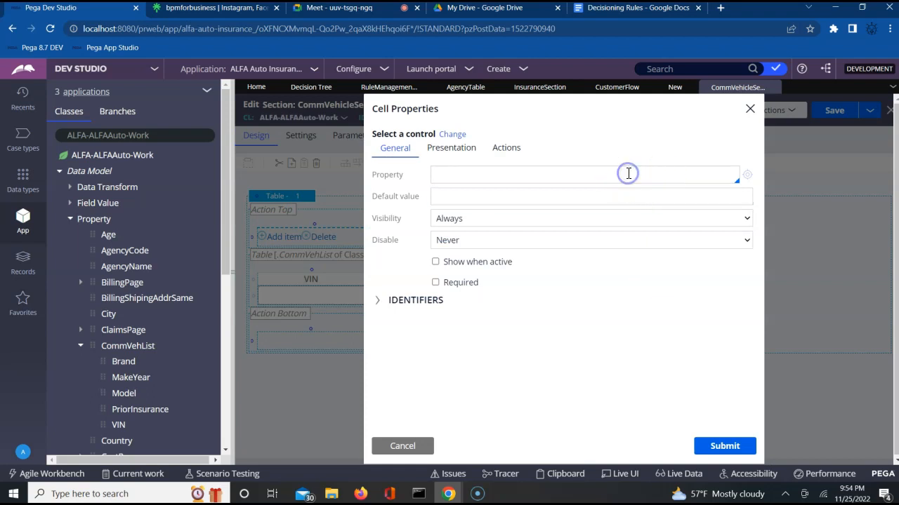
{"action": "type", "text": "."}
{"action": "key", "text": "Down"}
{"action": "key", "text": "Down"}
{"action": "key", "text": "Return"}
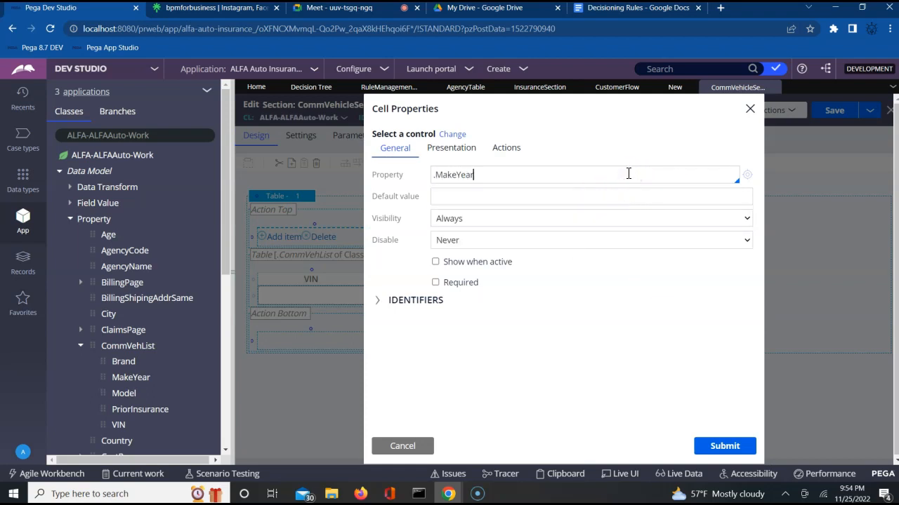
{"action": "left_click", "coordinate": [724, 446]}
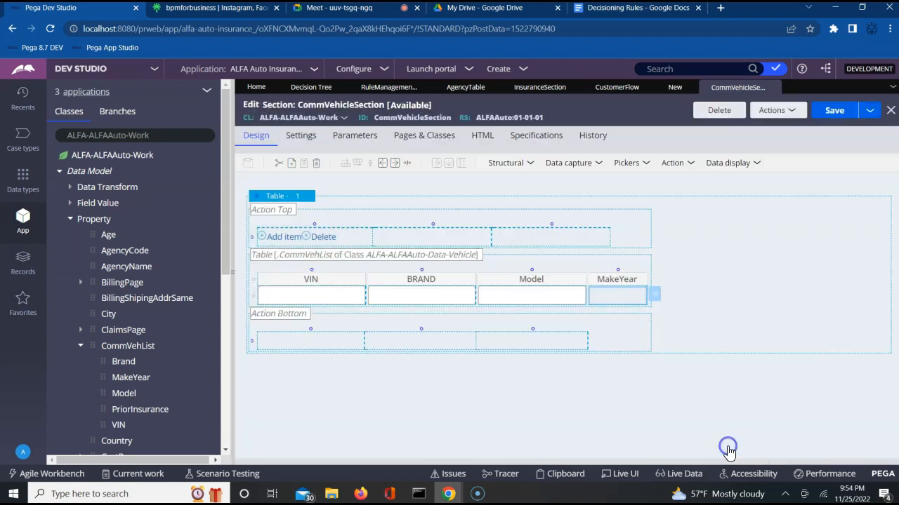
Save the CommVehicleSection section and the CommVehList property.
{"action": "left_click", "coordinate": [834, 110]}
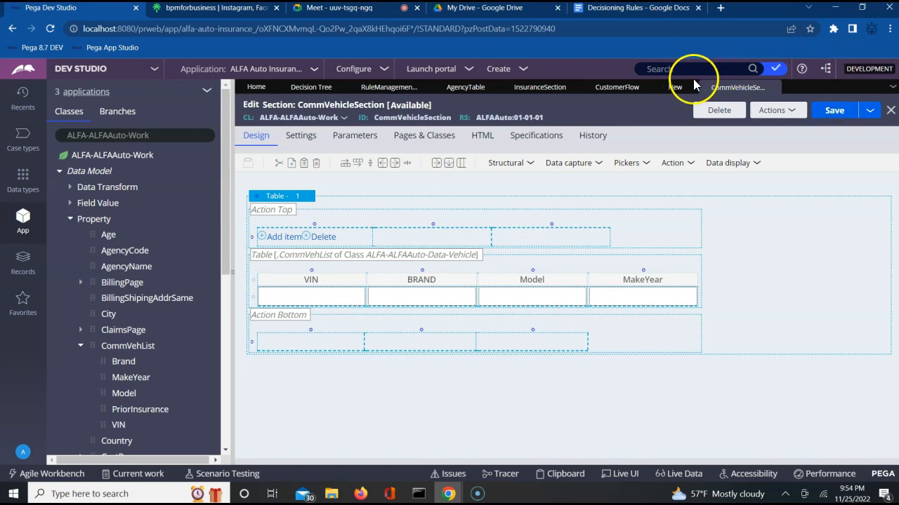
{"action": "left_click", "coordinate": [671, 89]}
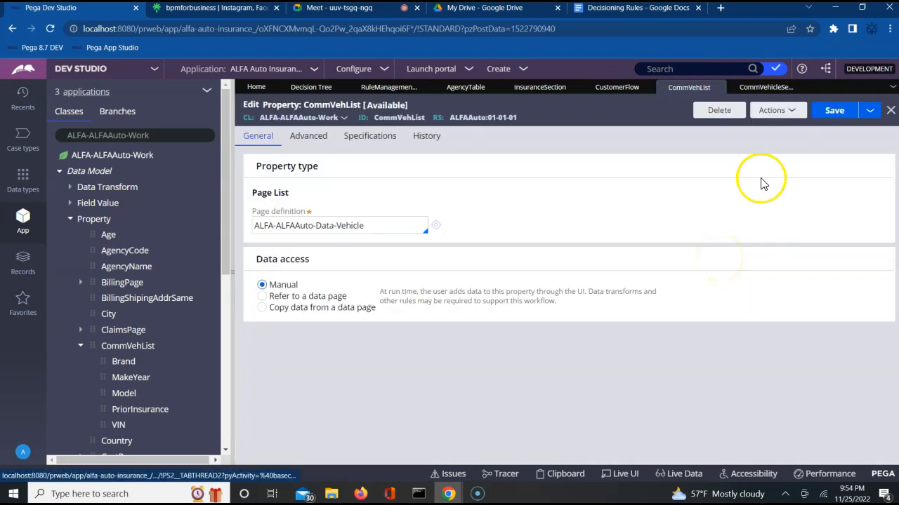
{"action": "left_click", "coordinate": [834, 113]}
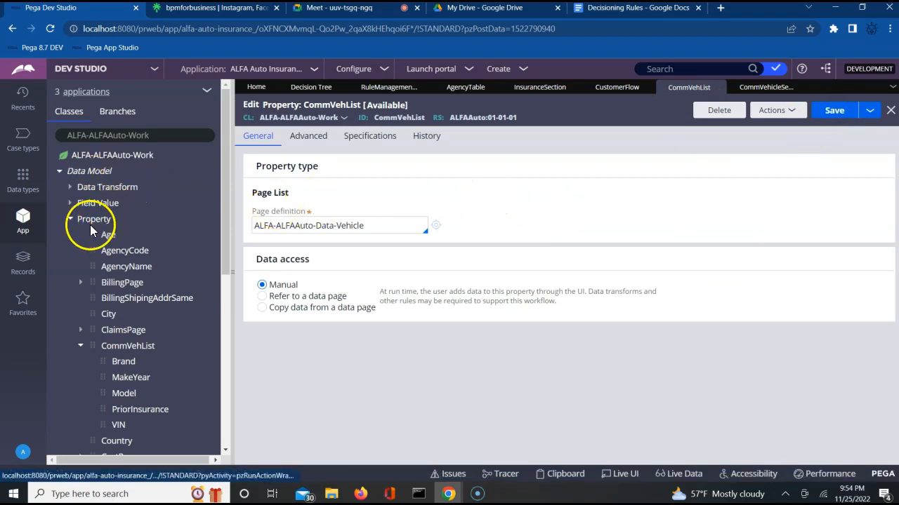
Create and open a flow action labelled CommVehFA in the ALFA-ALFAAuto-Work class, ruleset ALFAAuto 01-01-01.
{"action": "left_click", "coordinate": [68, 220]}
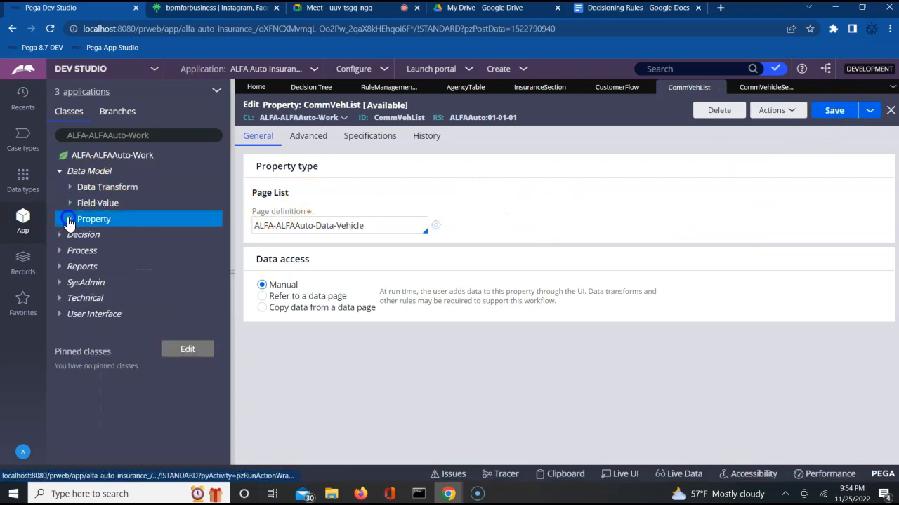
{"action": "left_click", "coordinate": [80, 250]}
{"action": "right_click", "coordinate": [79, 250]}
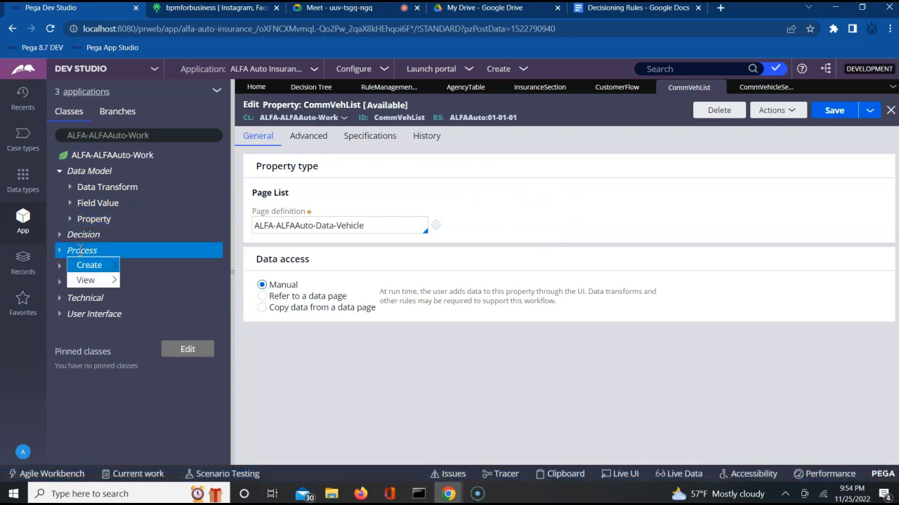
{"action": "mouse_move", "coordinate": [109, 266]}
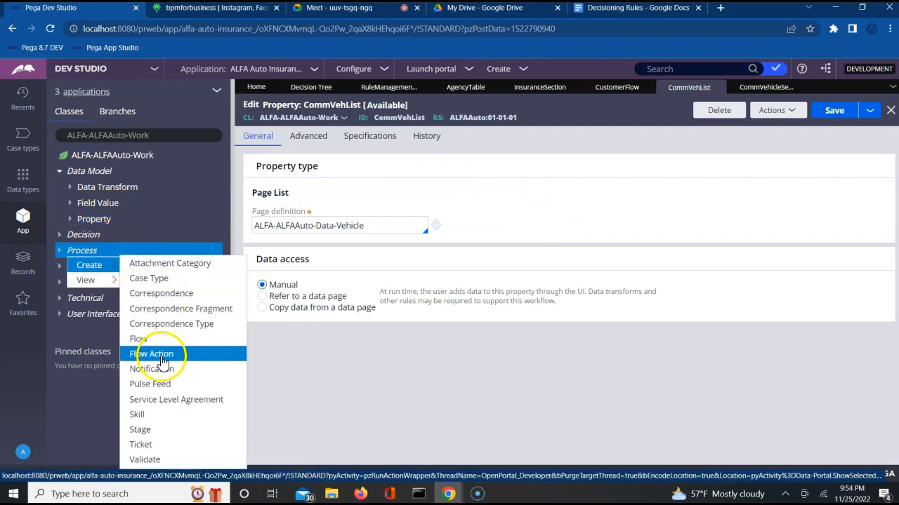
{"action": "left_click", "coordinate": [163, 354]}
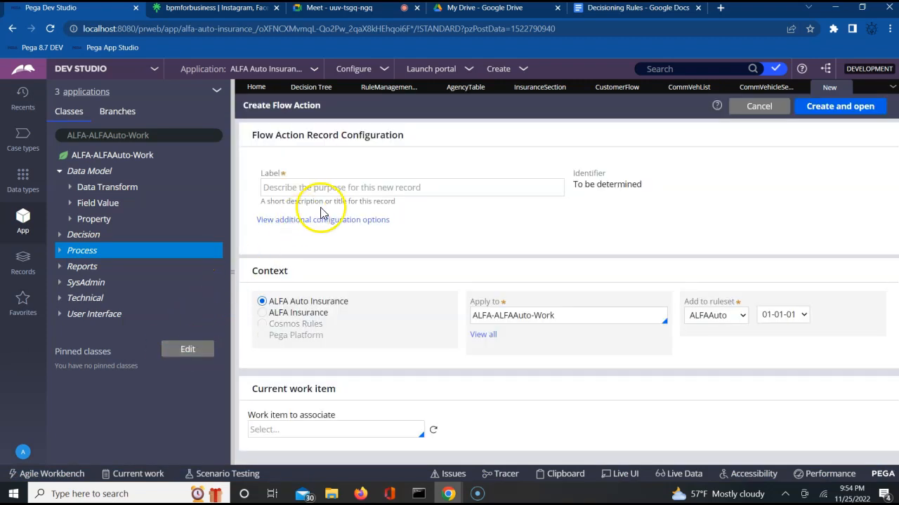
{"action": "left_click", "coordinate": [338, 189]}
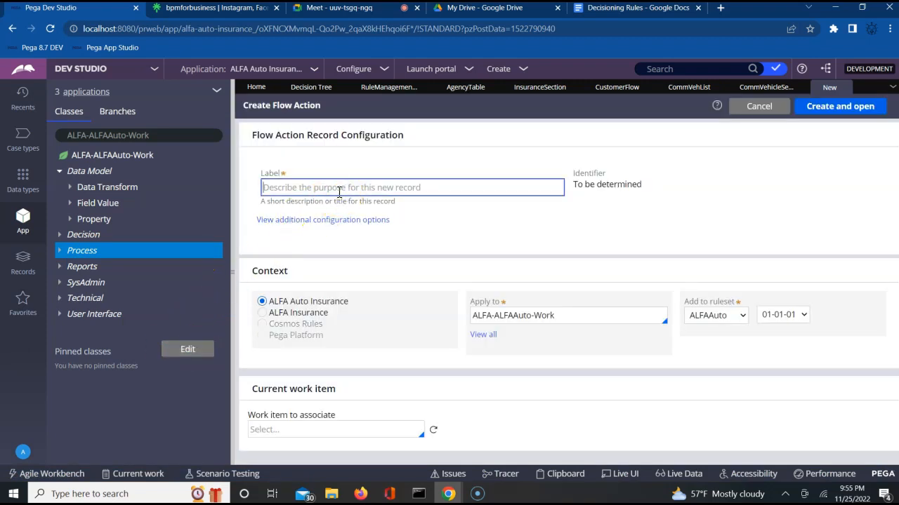
{"action": "type", "text": "CommVehFA"}
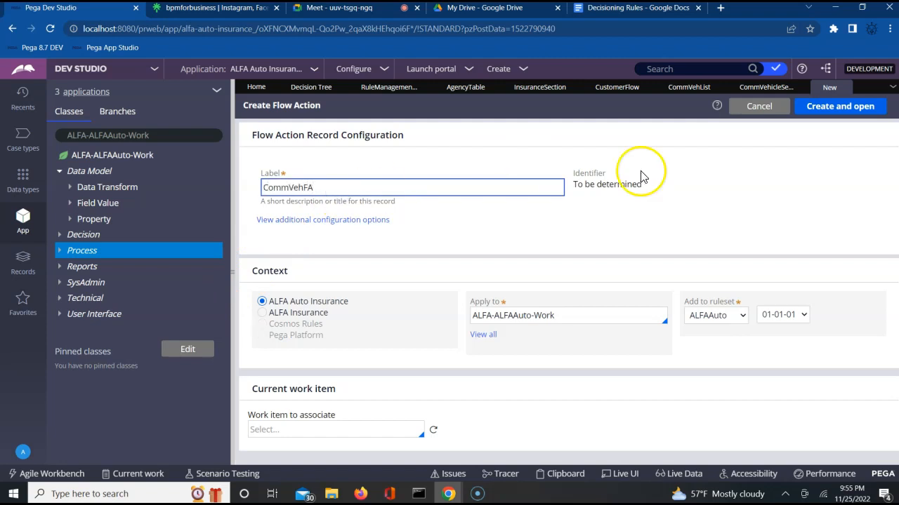
{"action": "key", "text": "Tab"}
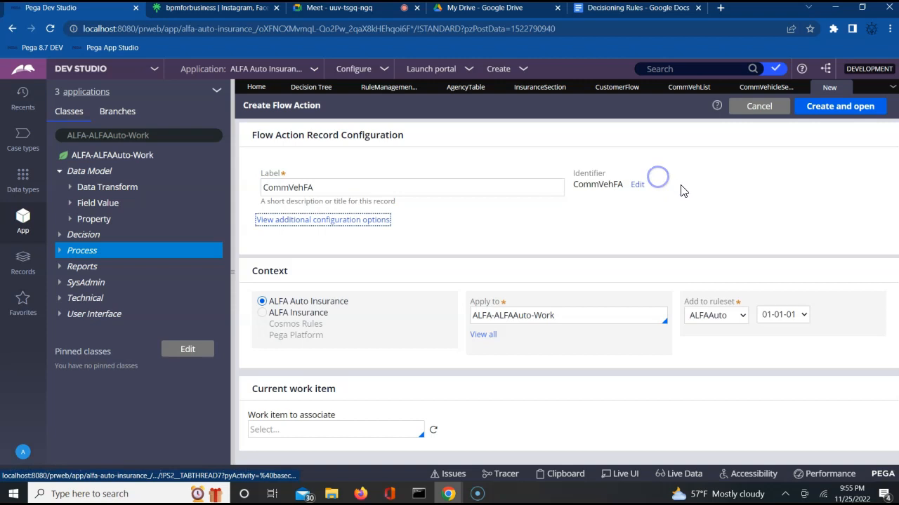
{"action": "left_click", "coordinate": [839, 108]}
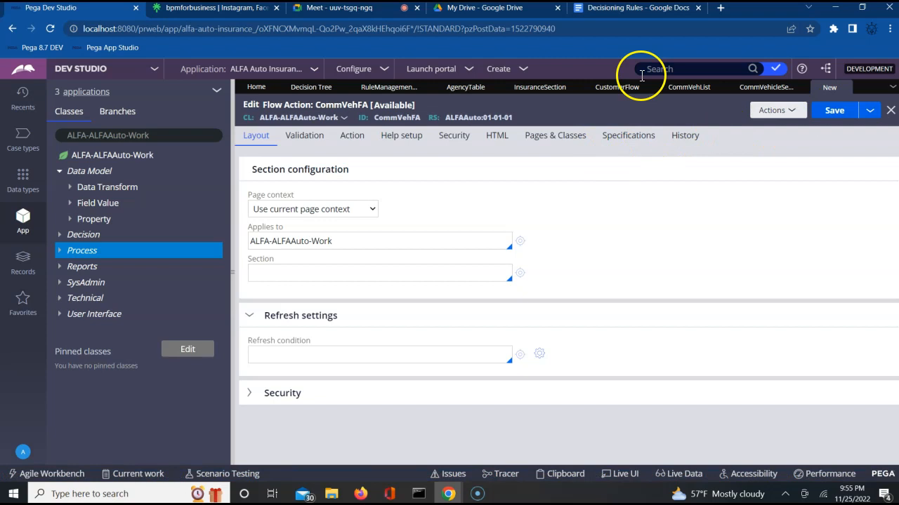
Assign CommVehicleSection as the section of the CommVehFA flow action and save the rule.
{"action": "left_click", "coordinate": [385, 278]}
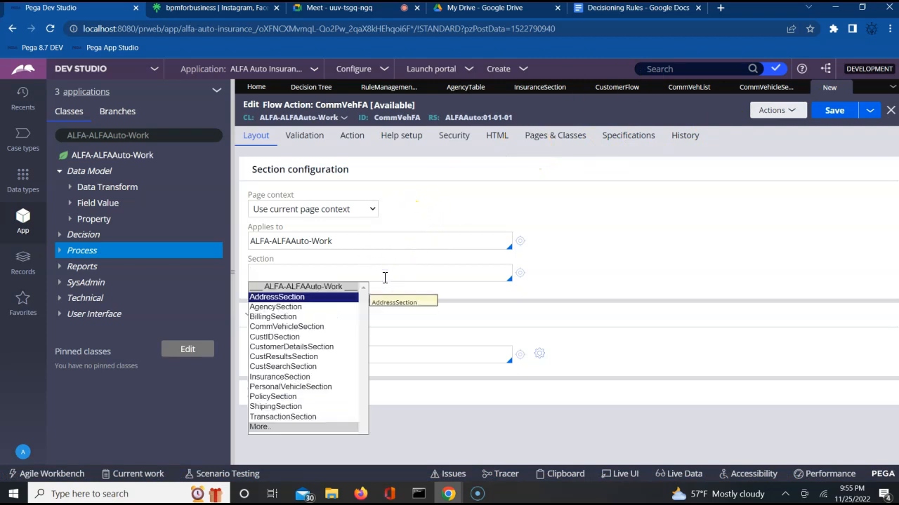
{"action": "key", "text": "Down"}
{"action": "key", "text": "Down"}
{"action": "key", "text": "Down"}
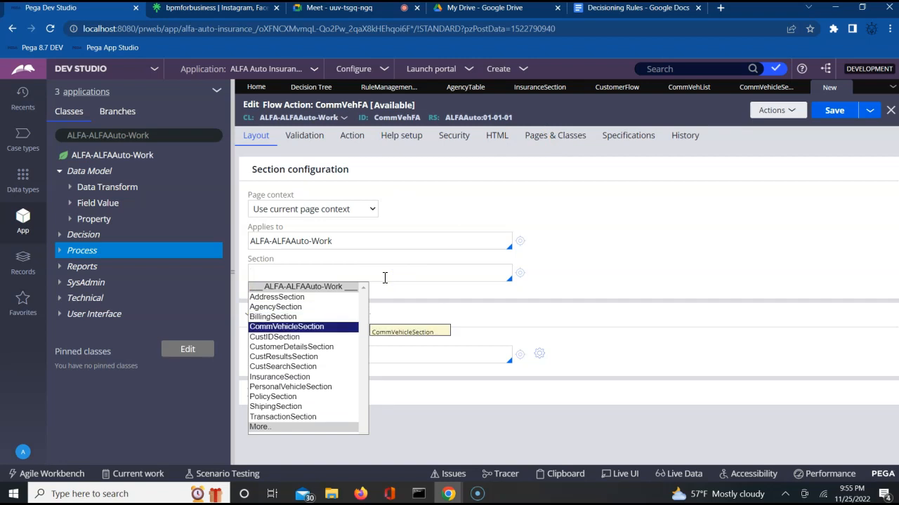
{"action": "key", "text": "Return"}
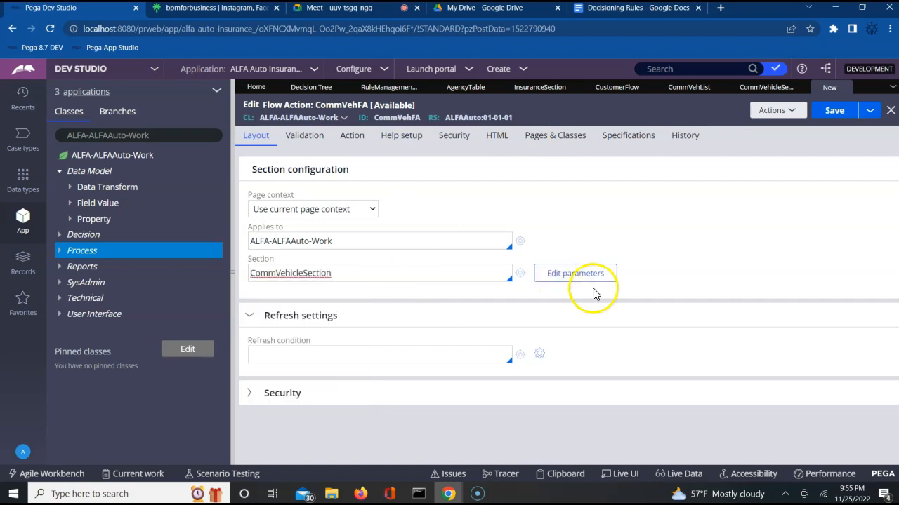
{"action": "left_click", "coordinate": [835, 112]}
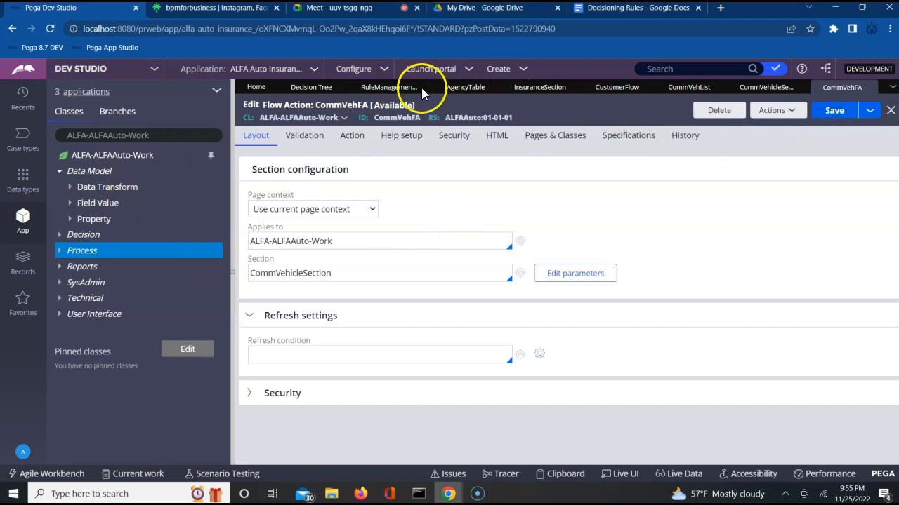
{"action": "left_click", "coordinate": [120, 156]}
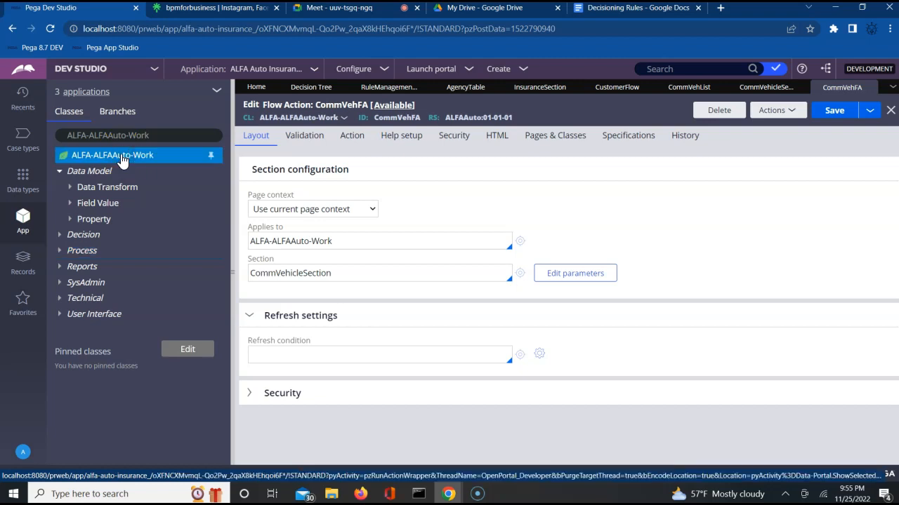
{"action": "right_click", "coordinate": [121, 158]}
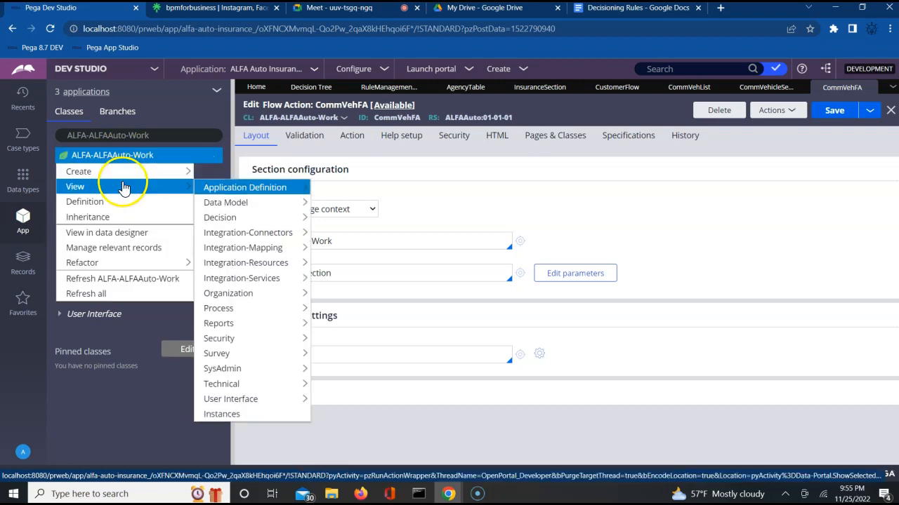
{"action": "left_click", "coordinate": [437, 211]}
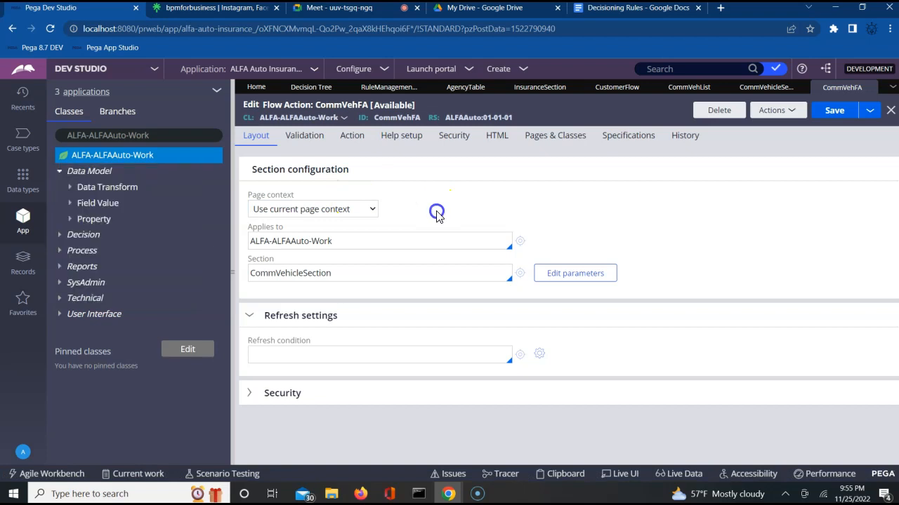
Open the InsuranceType property of the ALFA-ALFAAuto-Work class at its prompt values.
{"action": "left_click", "coordinate": [69, 219]}
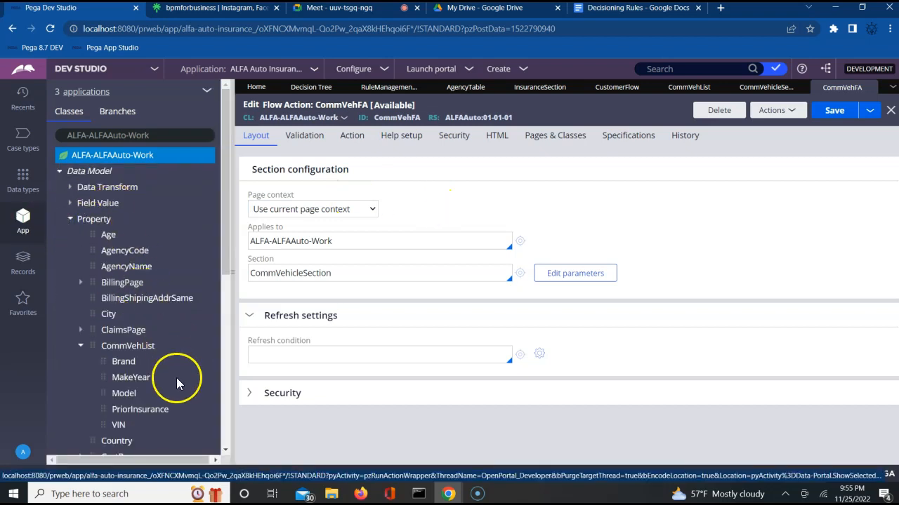
{"action": "left_click", "coordinate": [80, 345]}
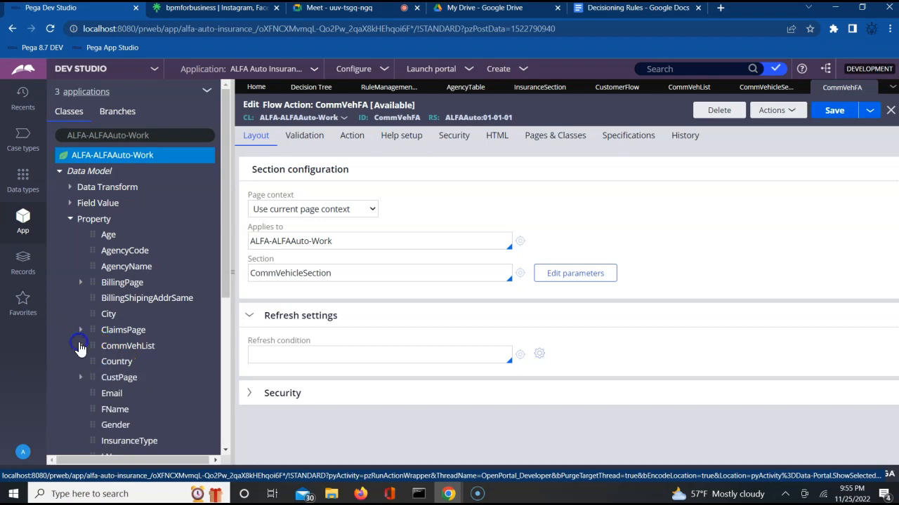
{"action": "left_click", "coordinate": [127, 440]}
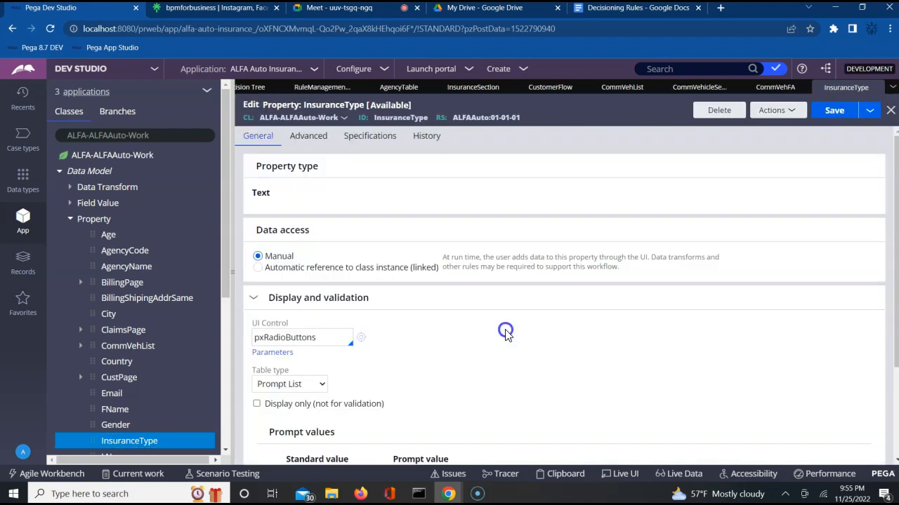
{"action": "scroll", "coordinate": [507, 336], "scroll_direction": "down", "scroll_amount": 3}
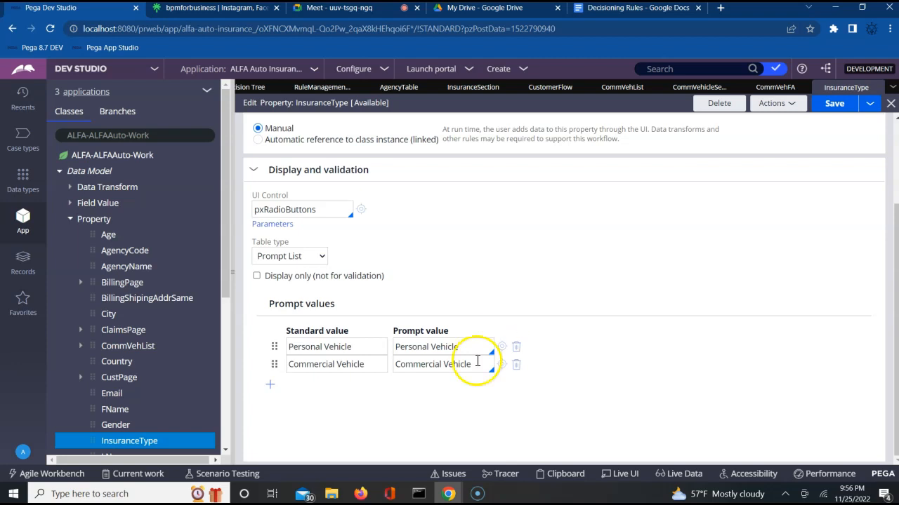
Set the standard values to PV for Personal Vehicle and CV for Commercial Vehicle, and save the InsuranceType property.
{"action": "triple_click", "coordinate": [313, 349]}
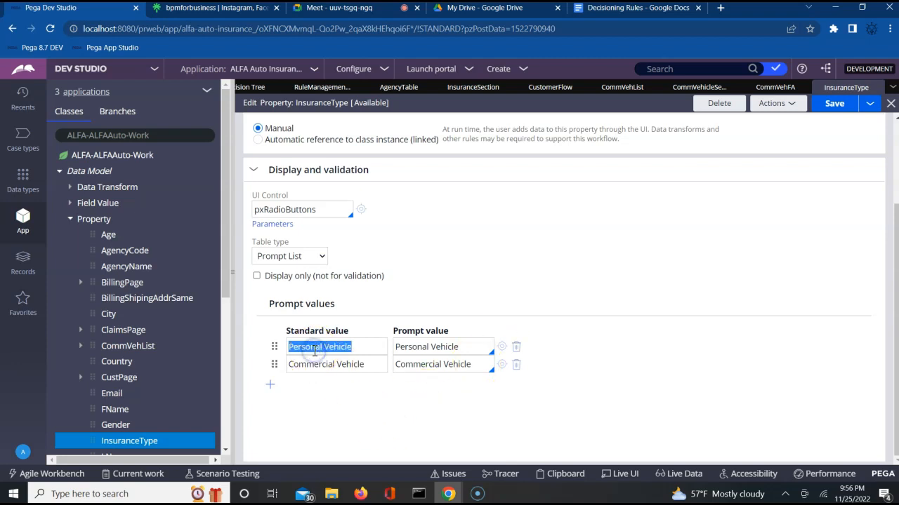
{"action": "type", "text": "PV"}
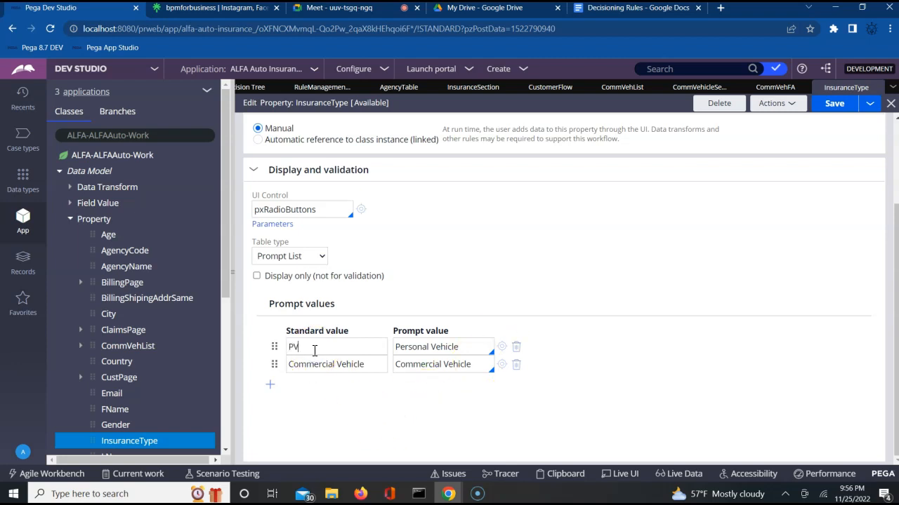
{"action": "triple_click", "coordinate": [316, 365]}
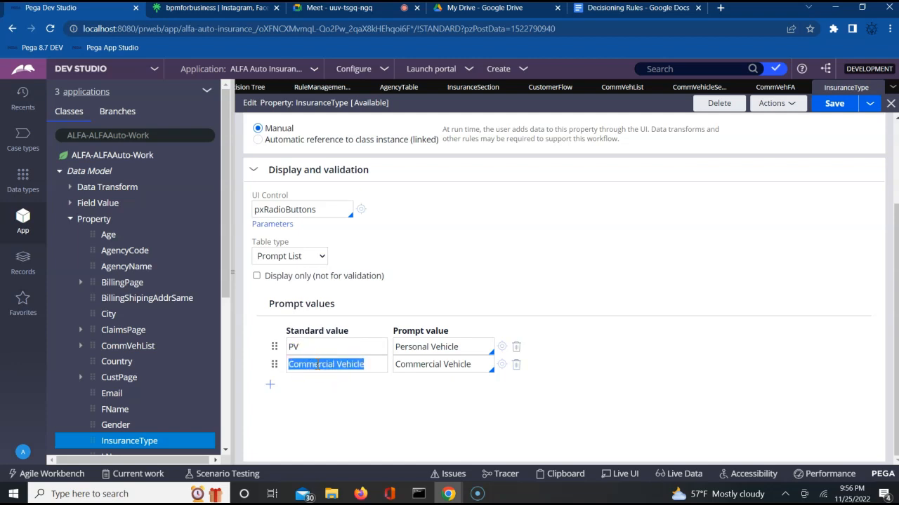
{"action": "type", "text": "CV"}
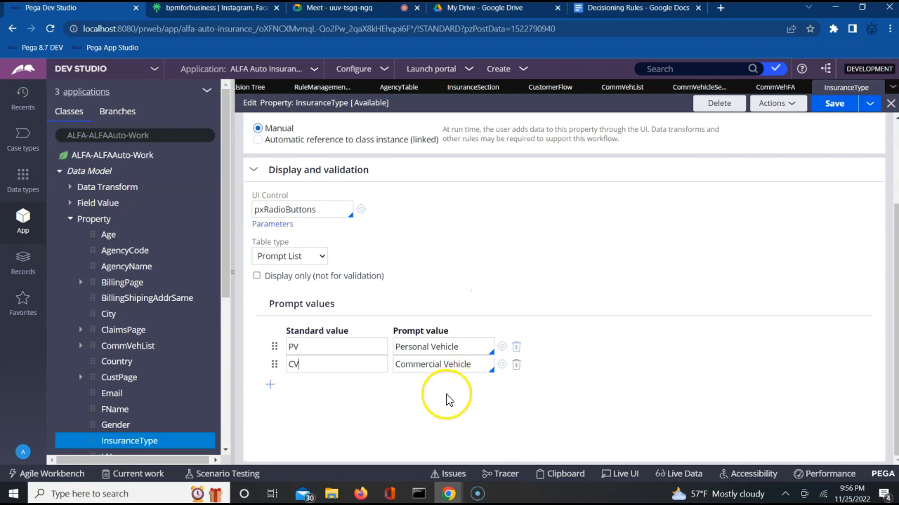
{"action": "left_click", "coordinate": [838, 109]}
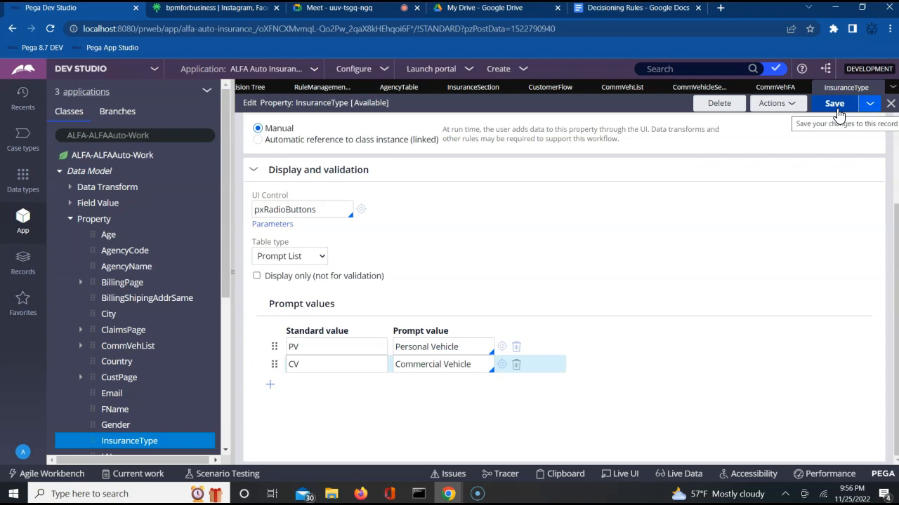
{"action": "left_click", "coordinate": [838, 110]}
Return to the CommVehicleSection section and close the InsuranceType property.
{"action": "left_click", "coordinate": [694, 88]}
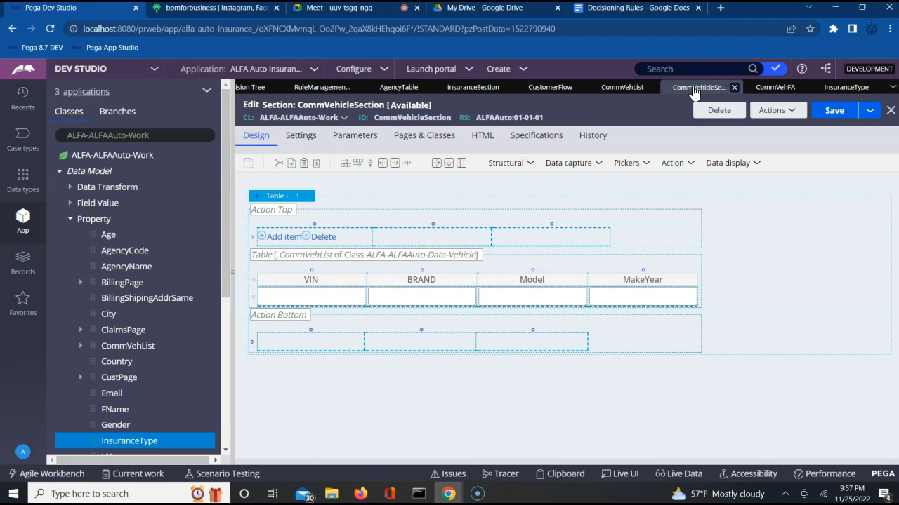
{"action": "left_click", "coordinate": [755, 101]}
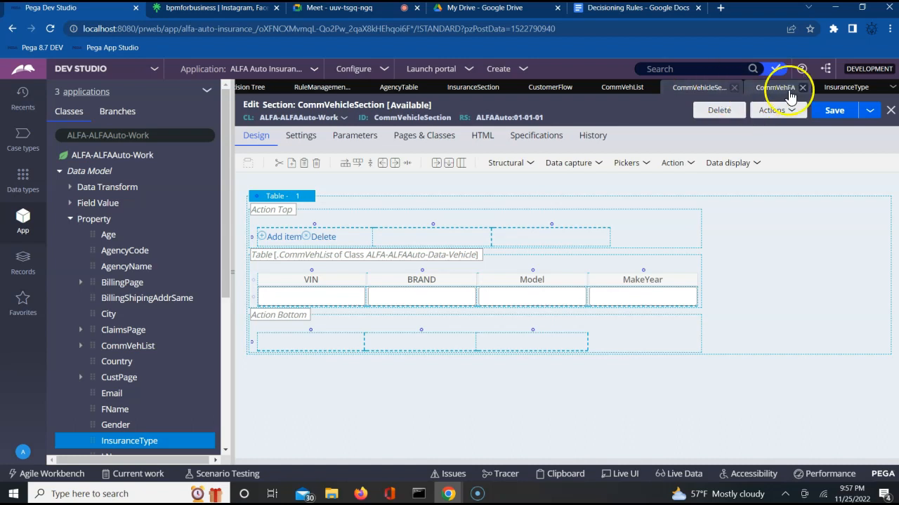
{"action": "left_click", "coordinate": [875, 88]}
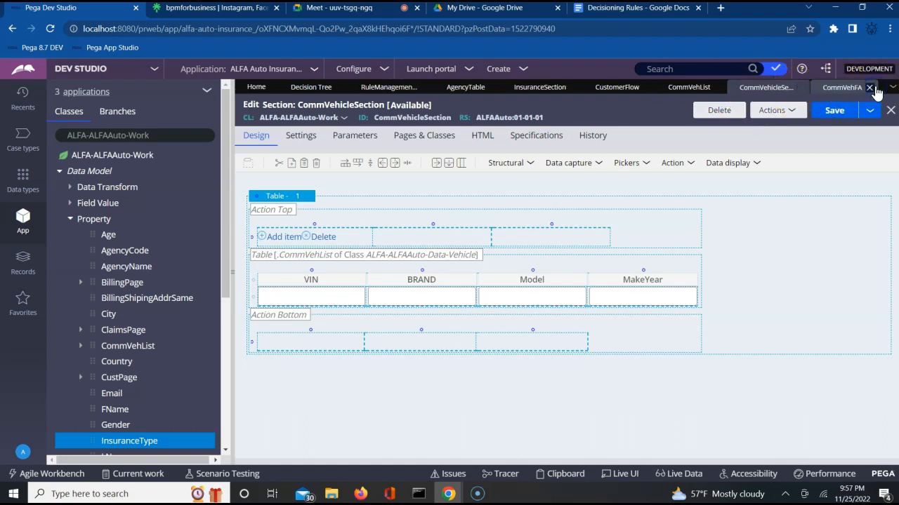
Create a decision tree labelled InsuranceTree in the ALFA-ALFAAuto-Work class, ruleset ALFAAuto 01-01-01, and save it.
{"action": "left_click", "coordinate": [60, 172]}
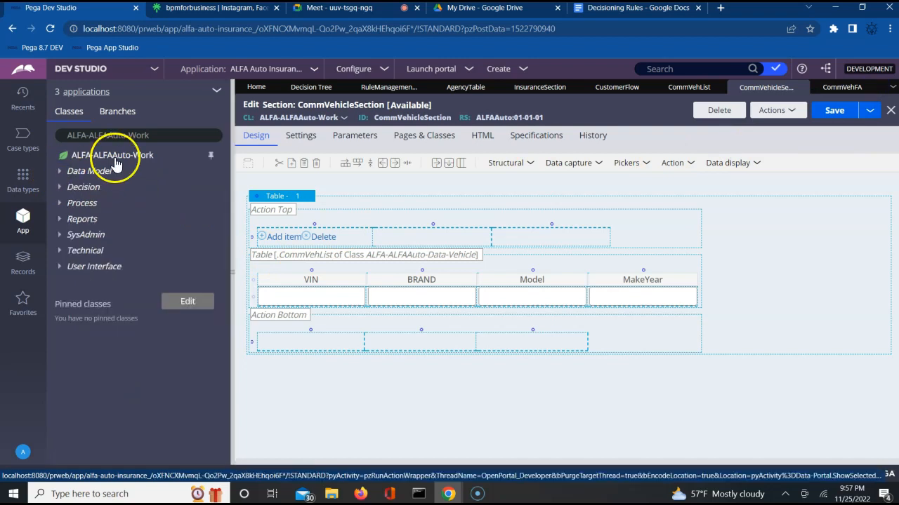
{"action": "right_click", "coordinate": [84, 188]}
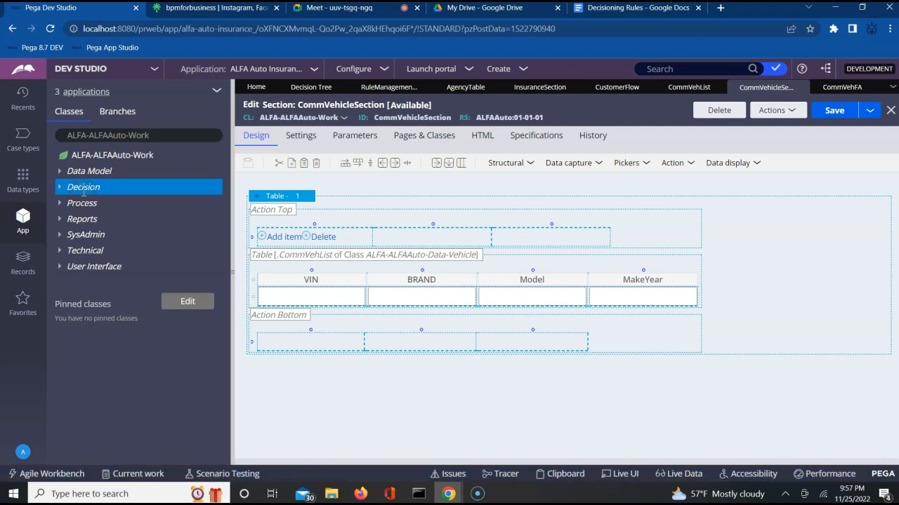
{"action": "mouse_move", "coordinate": [102, 203]}
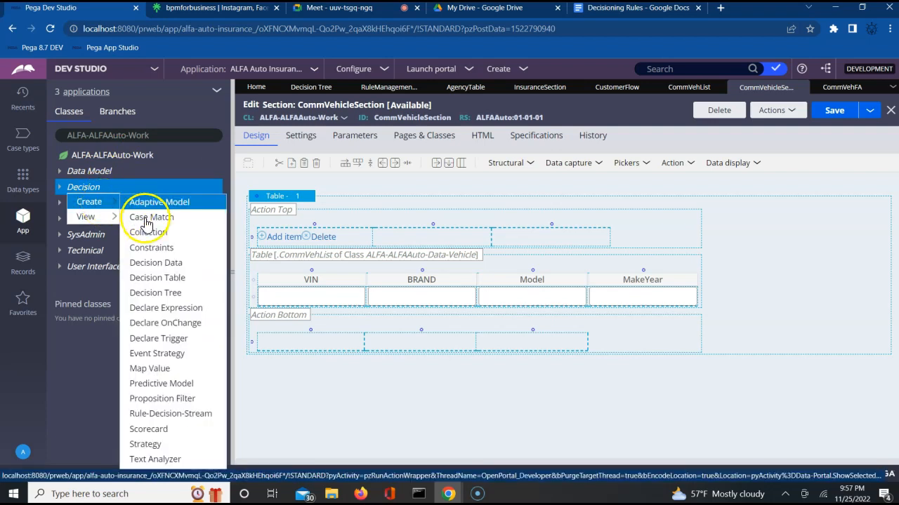
{"action": "left_click", "coordinate": [142, 299]}
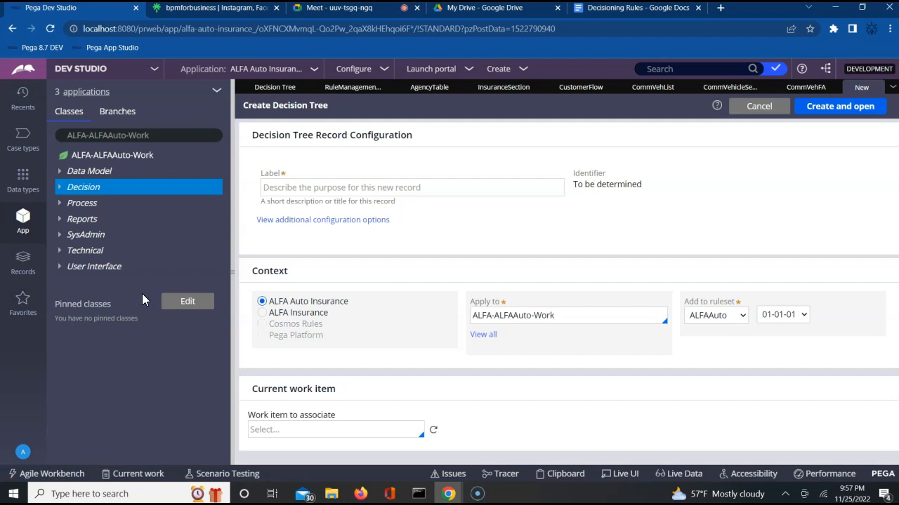
{"action": "left_click", "coordinate": [286, 189]}
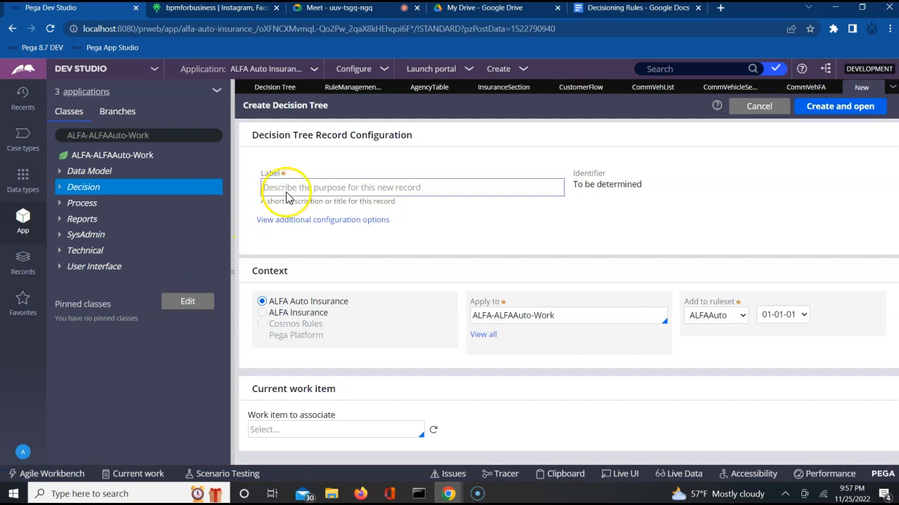
{"action": "left_click", "coordinate": [289, 188]}
{"action": "type", "text": "InsuranceTree"}
{"action": "key", "text": "Tab"}
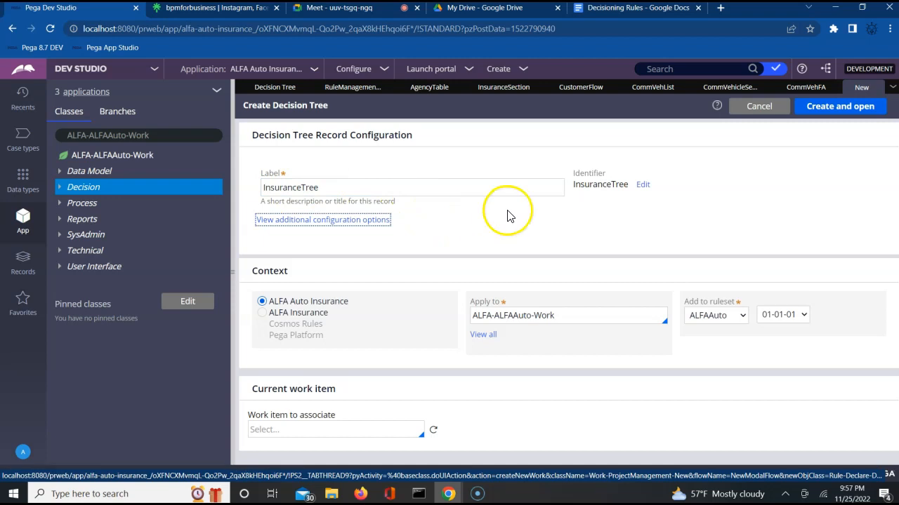
{"action": "left_click", "coordinate": [848, 110]}
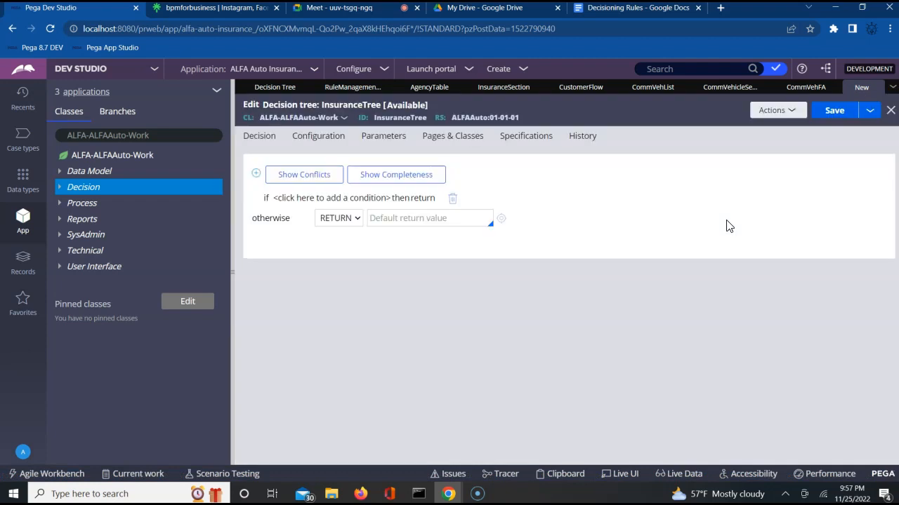
{"action": "left_click", "coordinate": [842, 119]}
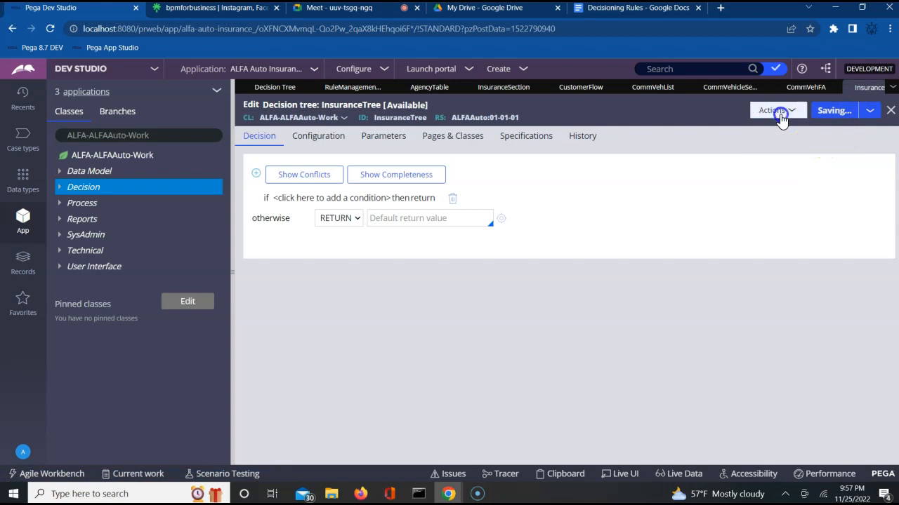
Open the XML of the InsuranceTree decision tree and search it for "pxobj".
{"action": "left_click", "coordinate": [778, 111]}
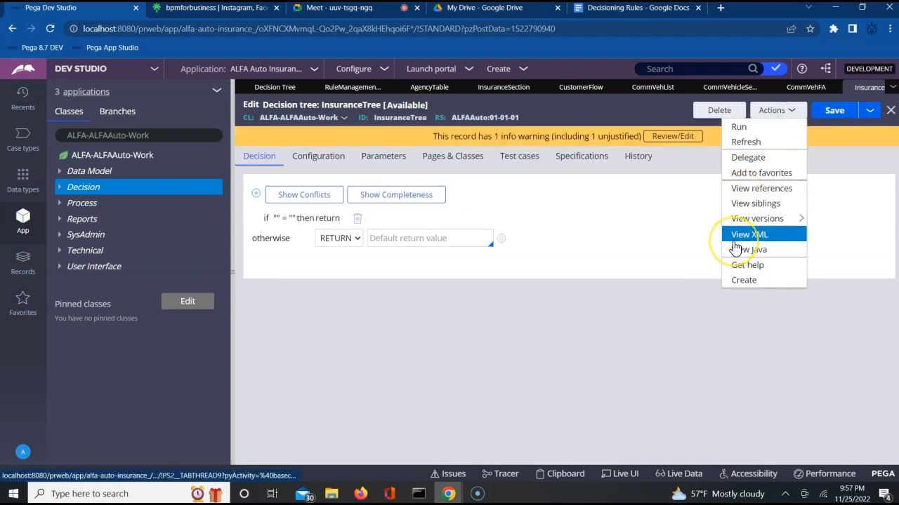
{"action": "left_click", "coordinate": [734, 239]}
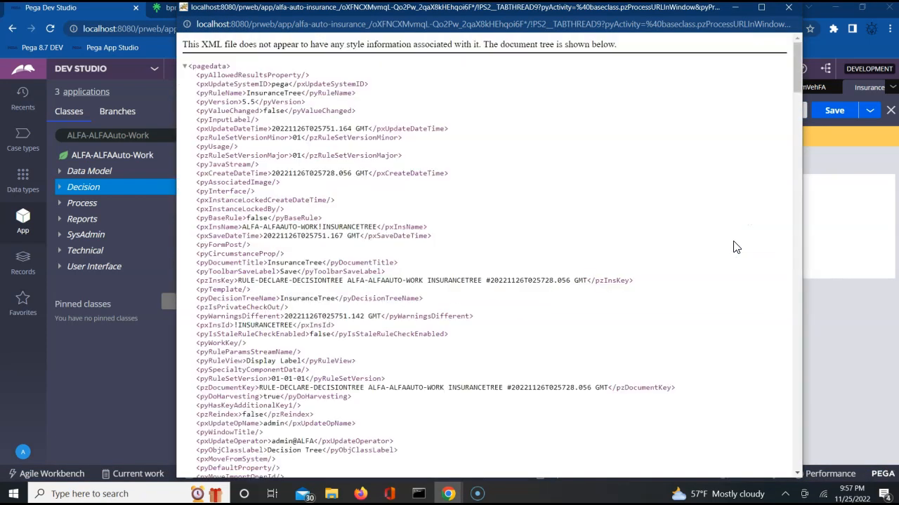
{"action": "key", "text": "ctrl+f"}
{"action": "type", "text": "p"}
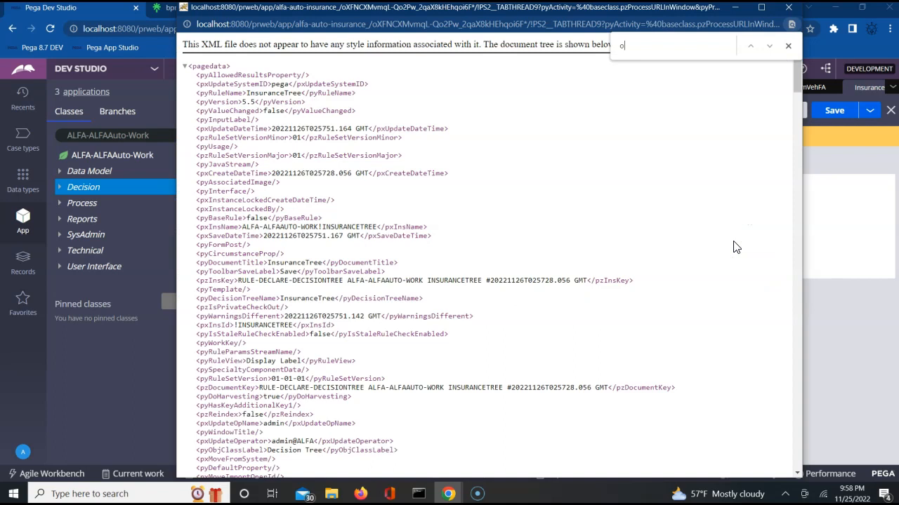
{"action": "type", "text": "xobj"}
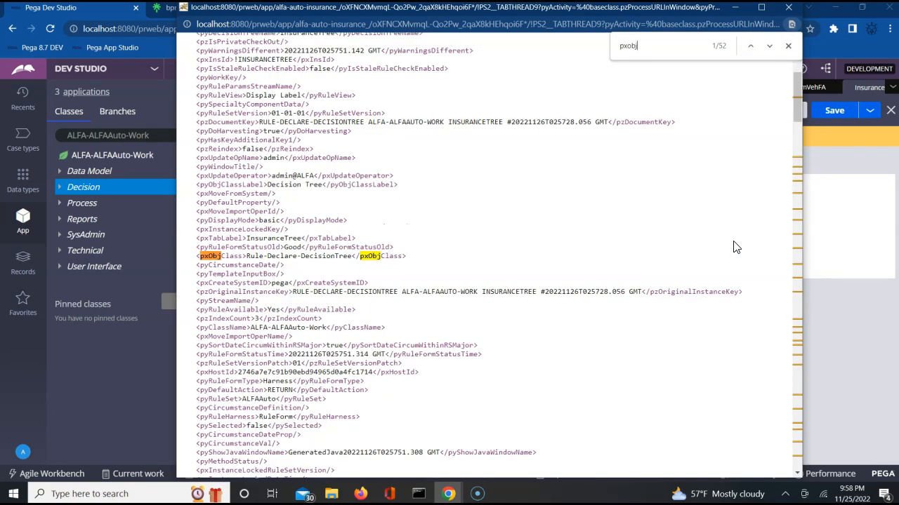
Copy the pxObjClass line from the XML and paste it at the end of the Decisioning Rules notes in Google Docs.
{"action": "triple_click", "coordinate": [198, 261]}
{"action": "key", "text": "ctrl+c"}
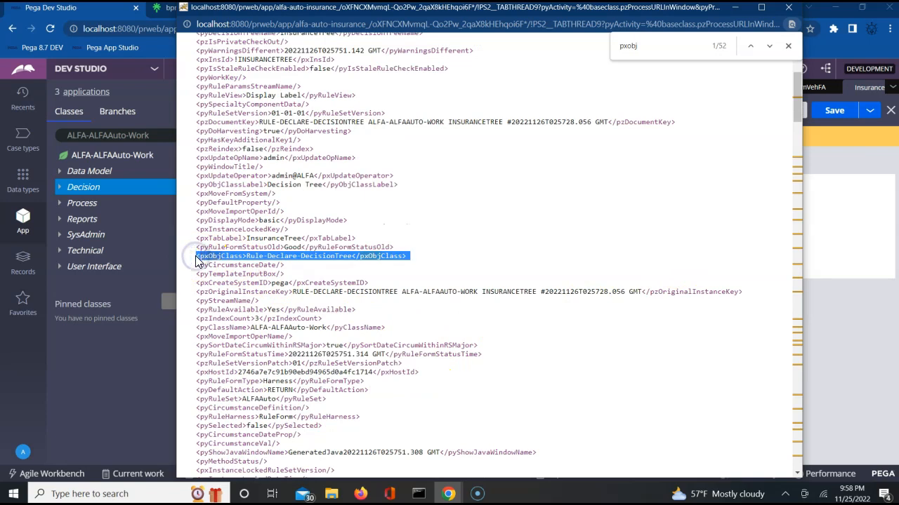
{"action": "left_click", "coordinate": [856, 261]}
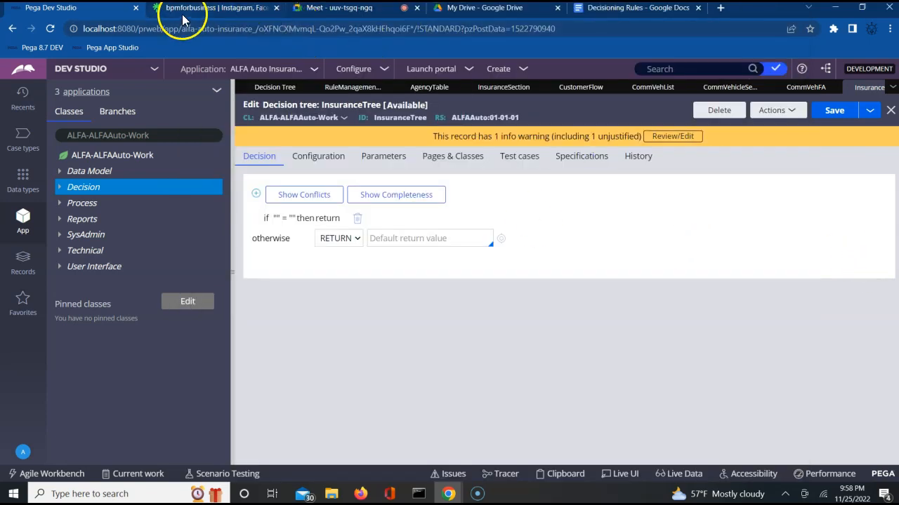
{"action": "left_click", "coordinate": [607, 11]}
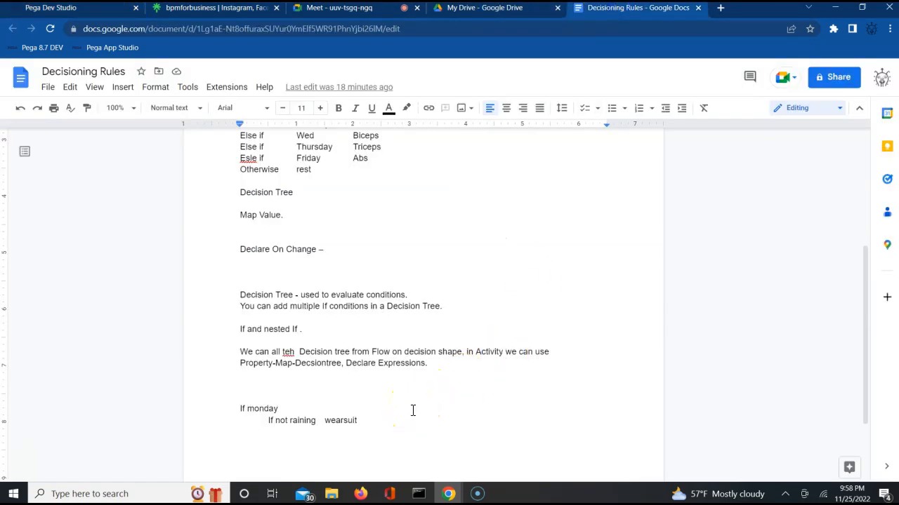
{"action": "key", "text": "ctrl+v"}
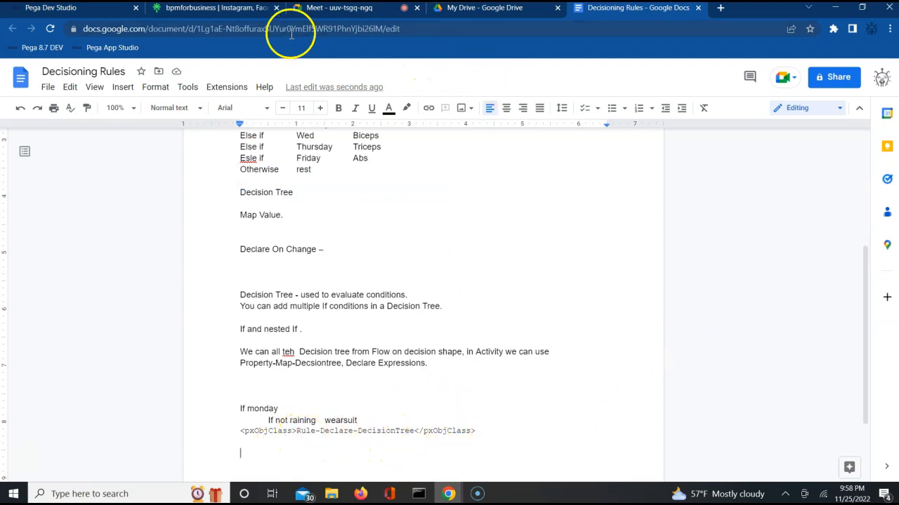
Switch back to Pega Dev Studio and set the first condition of the InsuranceTree decision tree to evaluate .InsuranceType.
{"action": "left_click", "coordinate": [111, 15]}
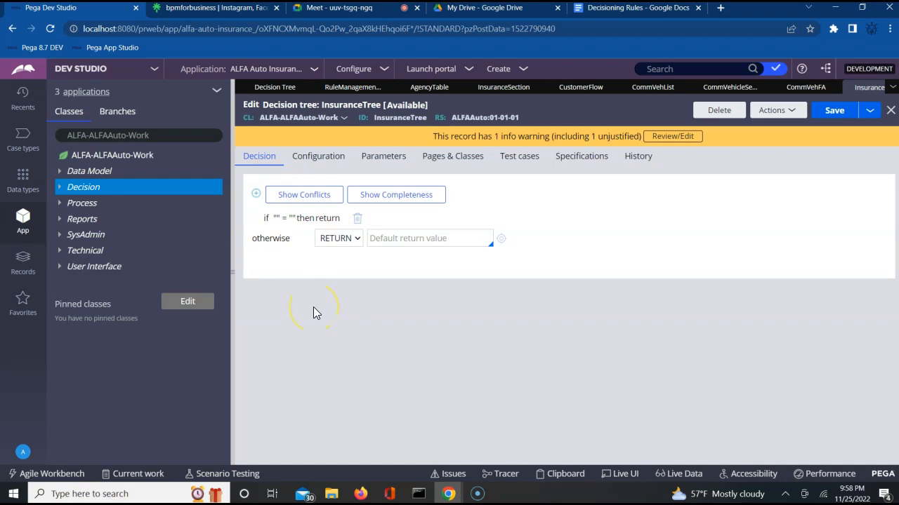
{"action": "left_click", "coordinate": [285, 219]}
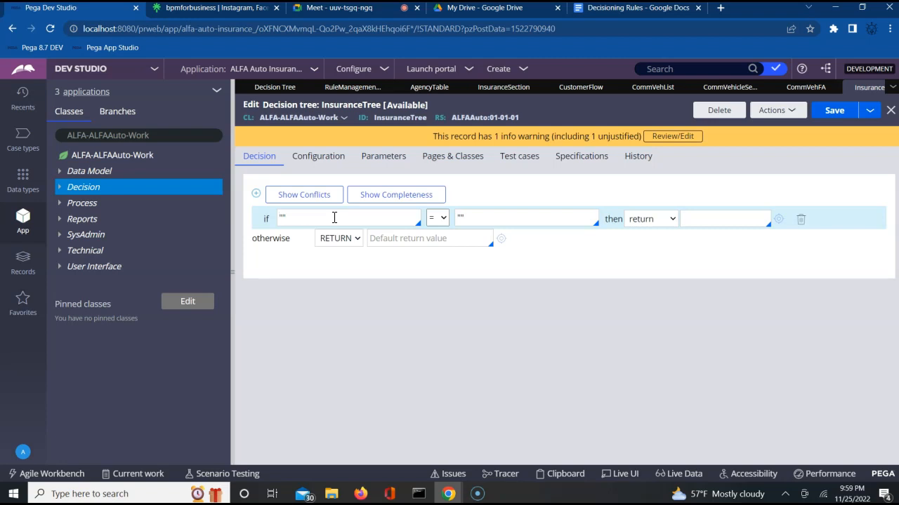
{"action": "left_click", "coordinate": [335, 218]}
{"action": "key", "text": "BackSpace"}
{"action": "key", "text": "BackSpace"}
{"action": "type", "text": ".InsuranceType"}
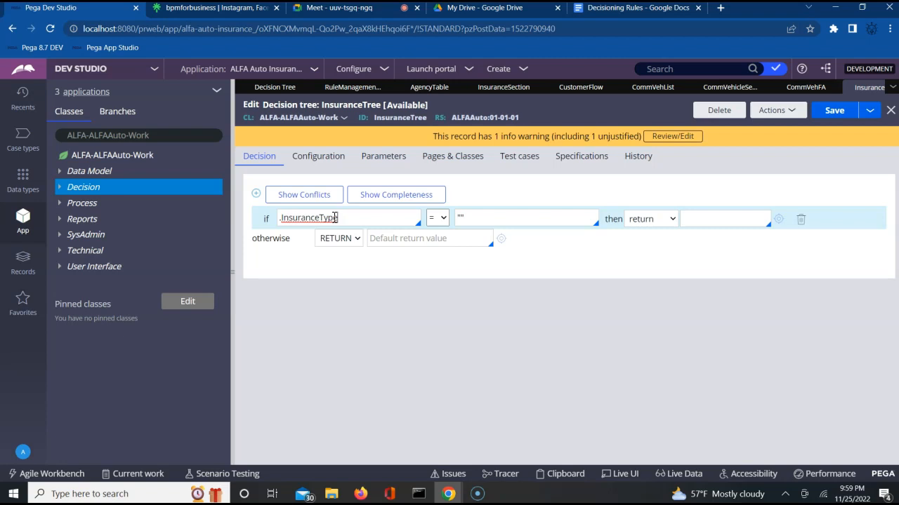
Compare the first condition's InsuranceType with PV and make it return PVehicle.
{"action": "double_click", "coordinate": [461, 219]}
{"action": "type", "text": "PV"}
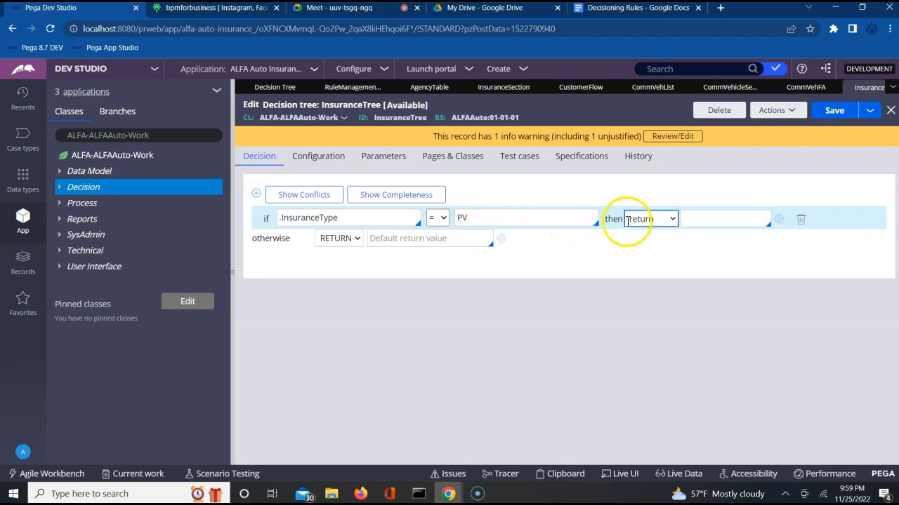
{"action": "left_click", "coordinate": [705, 223]}
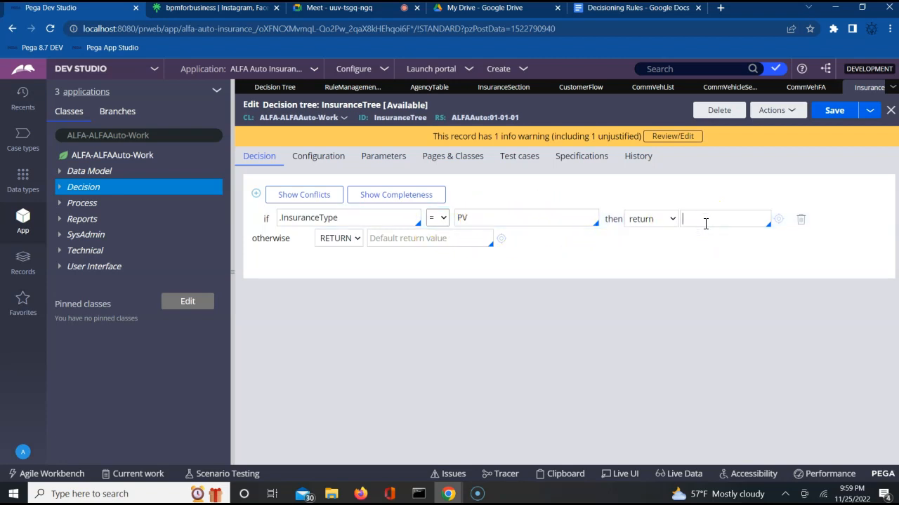
{"action": "type", "text": "PVehicle"}
{"action": "left_click", "coordinate": [483, 243]}
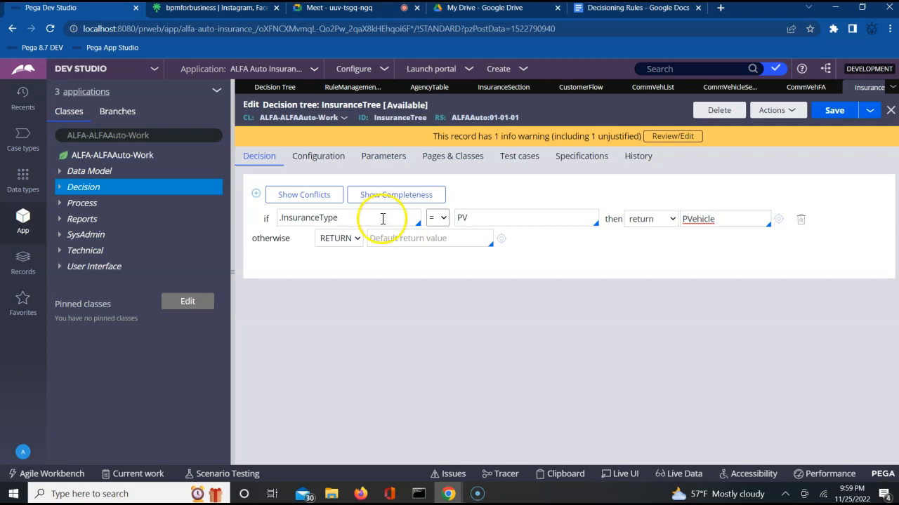
{"action": "left_click", "coordinate": [353, 223]}
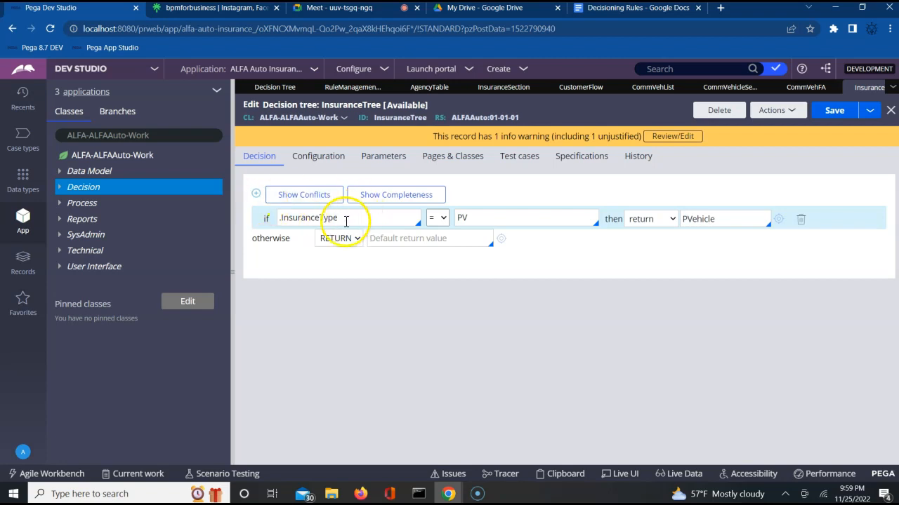
Add a second if row to the InsuranceTree decision tree that evaluates .InsuranceType.
{"action": "left_click", "coordinate": [255, 195]}
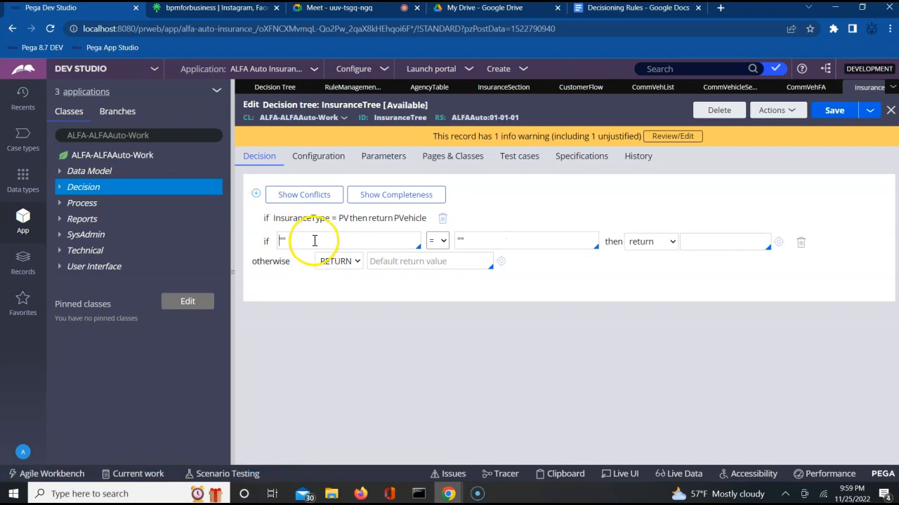
{"action": "double_click", "coordinate": [315, 240]}
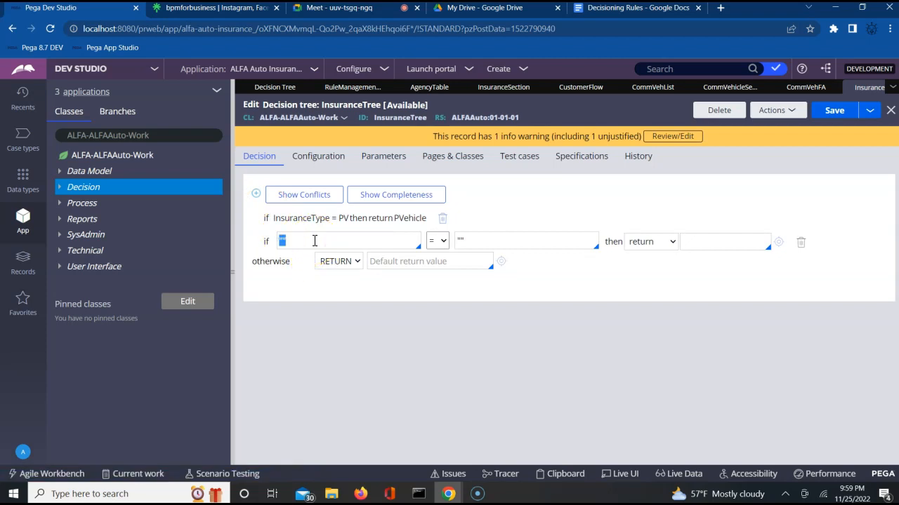
{"action": "type", "text": "."}
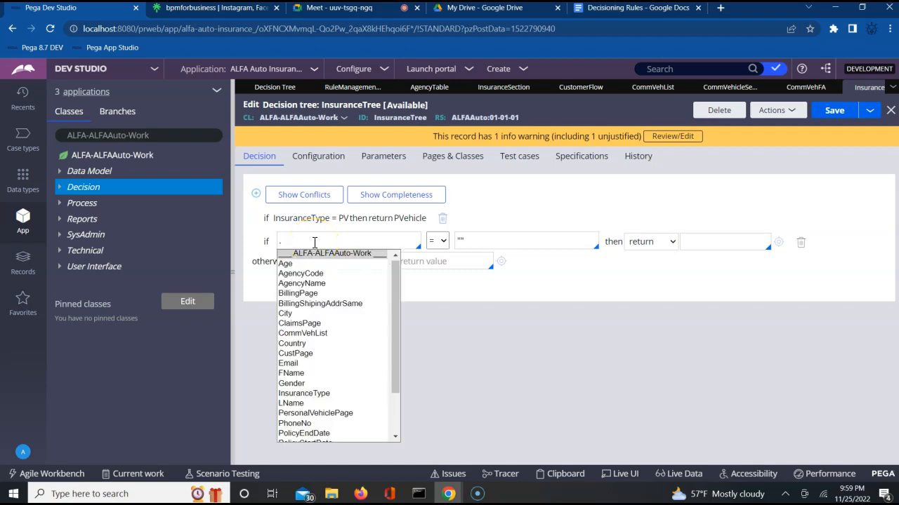
{"action": "type", "text": "In"}
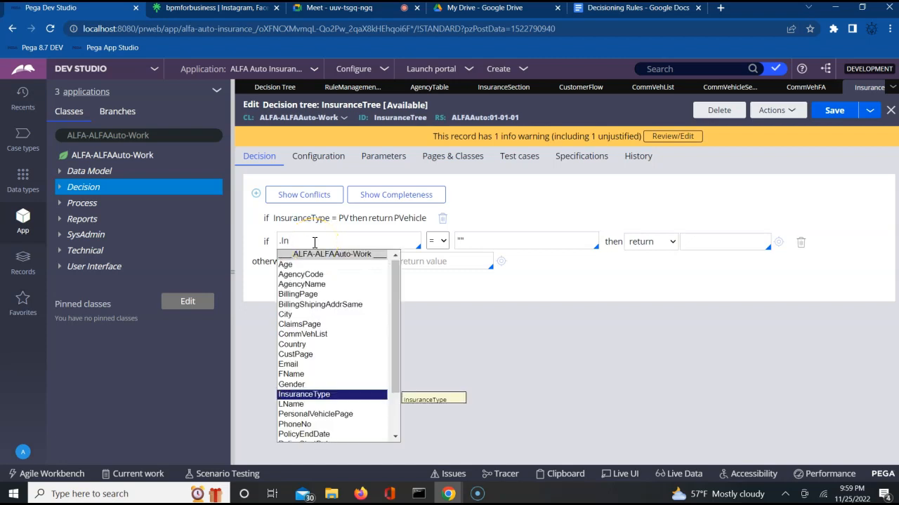
{"action": "key", "text": "Return"}
Set the second row's comparison value to CV and its return value to CVehicle.
{"action": "left_click", "coordinate": [460, 241]}
{"action": "double_click", "coordinate": [462, 241]}
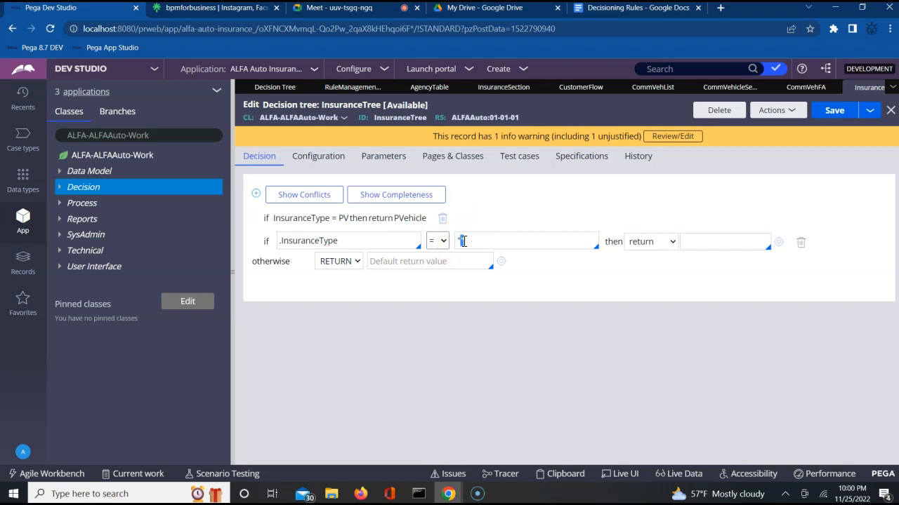
{"action": "key", "text": "BackSpace"}
{"action": "type", "text": "CV"}
{"action": "key", "text": "Tab"}
{"action": "key", "text": "Tab"}
{"action": "type", "text": "CVehicle"}
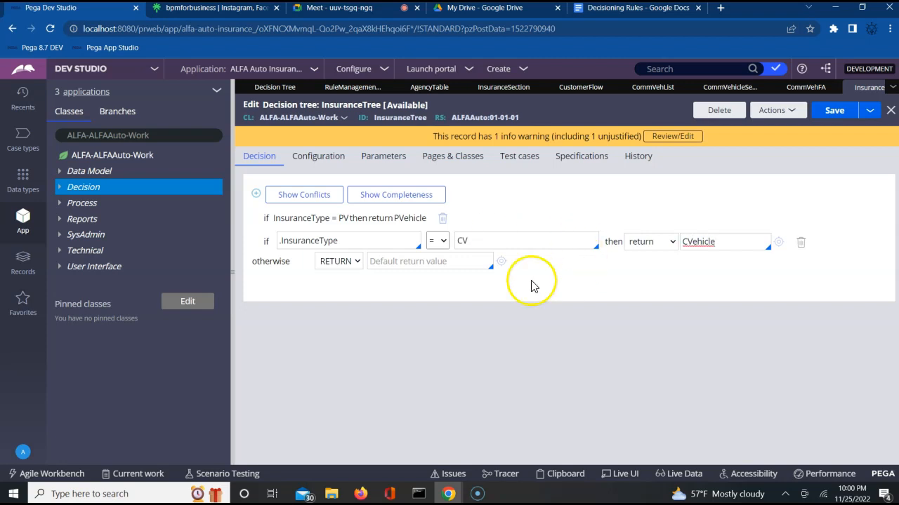
Save the InsuranceTree decision tree and review the AgencyTable decision table, CommVehFA flow action and CommVehicleSection section.
{"action": "left_click", "coordinate": [838, 112]}
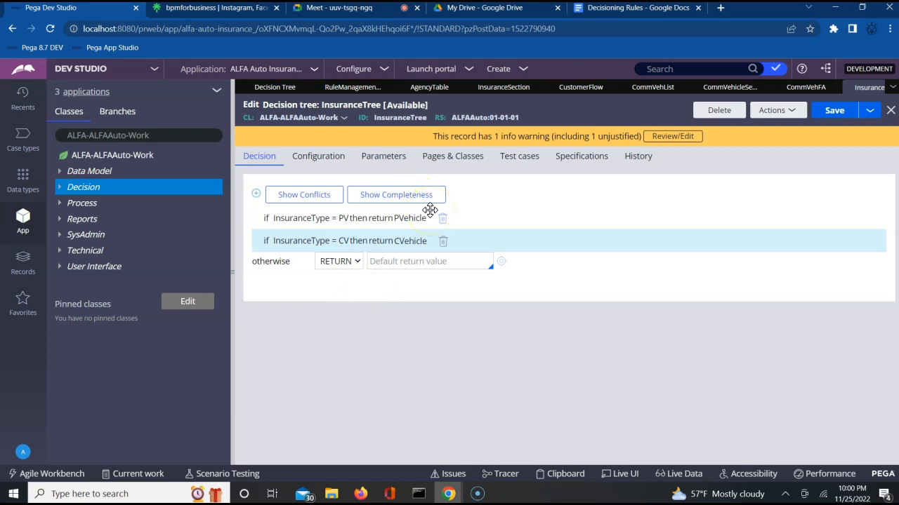
{"action": "left_click", "coordinate": [430, 89]}
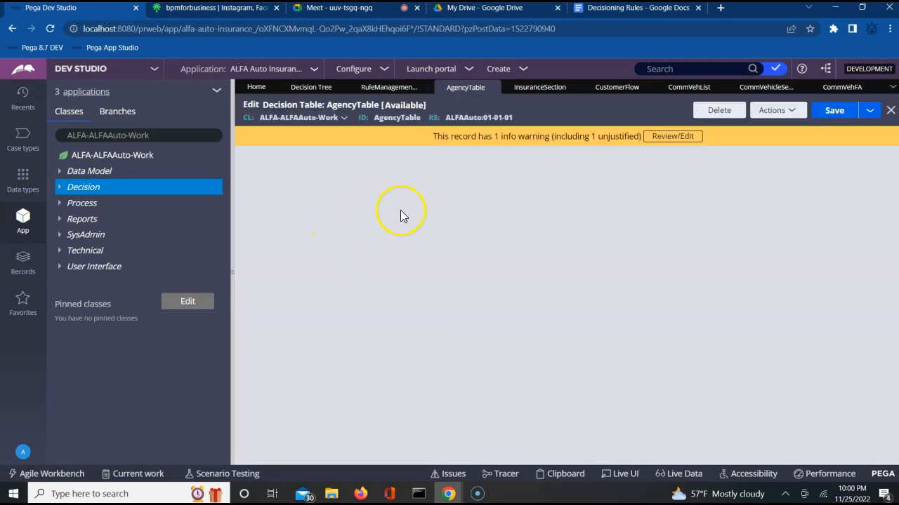
{"action": "left_click", "coordinate": [323, 246]}
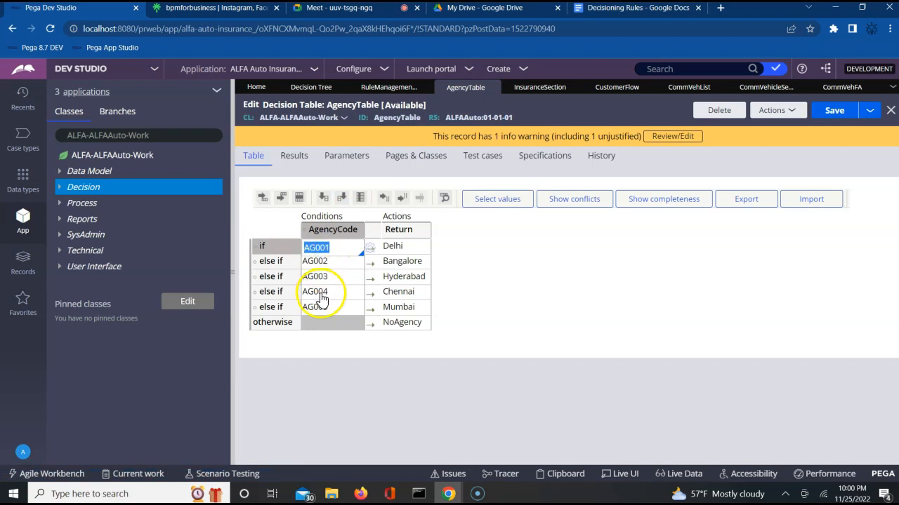
{"action": "left_click", "coordinate": [826, 91]}
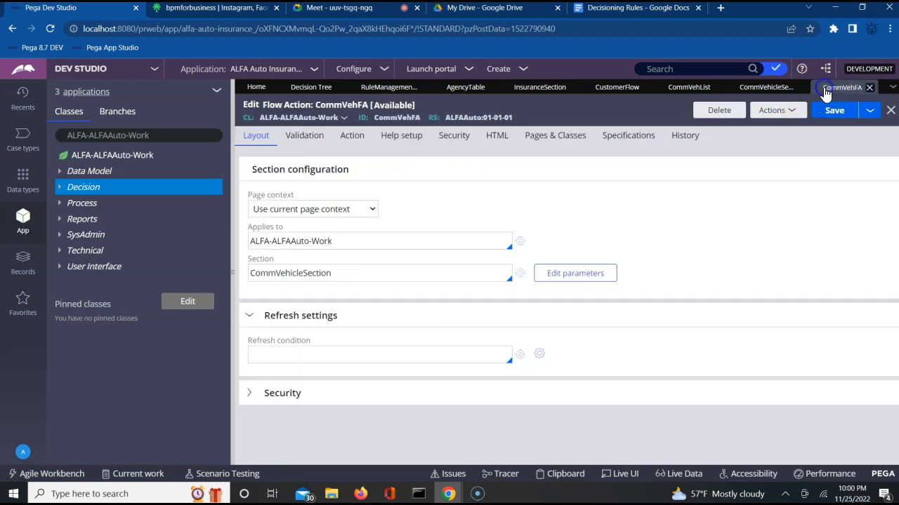
{"action": "left_click", "coordinate": [764, 90]}
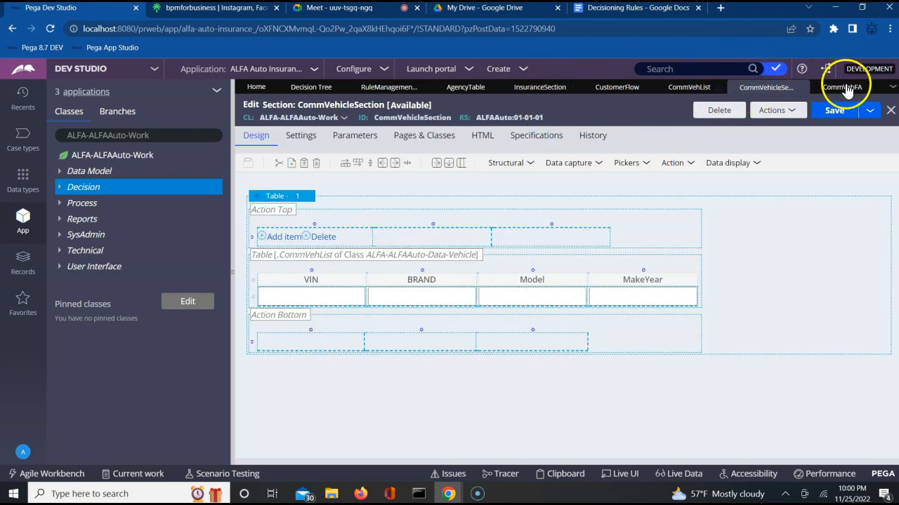
{"action": "left_click", "coordinate": [892, 87]}
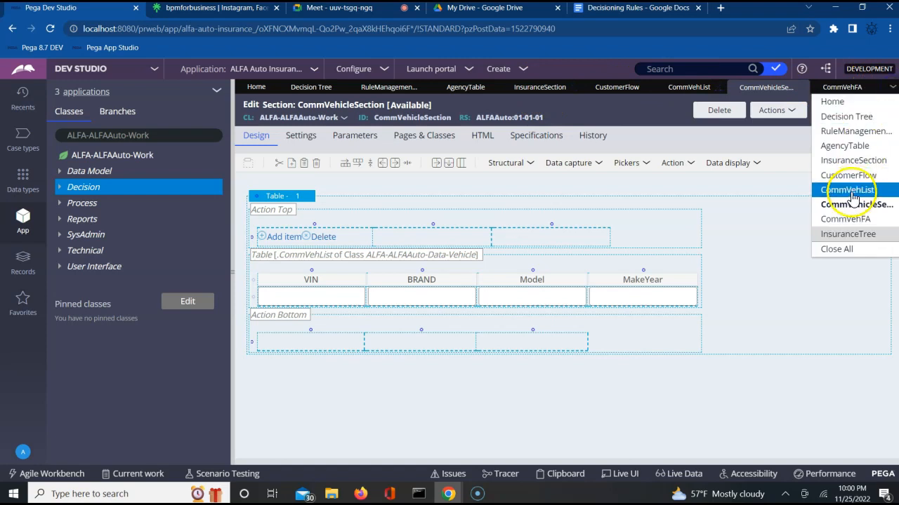
Set the otherwise return value of the InsuranceTree decision tree to Exit and save the rule.
{"action": "left_click", "coordinate": [846, 234]}
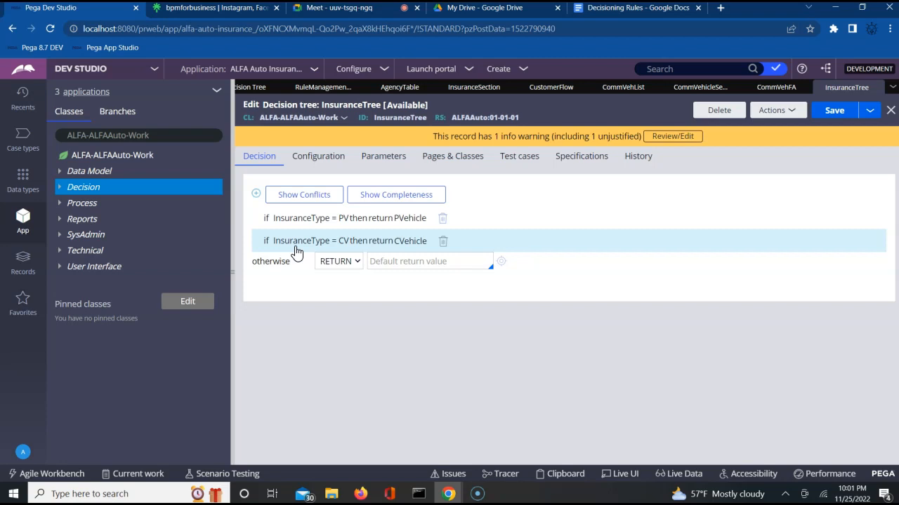
{"action": "left_click", "coordinate": [383, 263]}
{"action": "left_click", "coordinate": [831, 112]}
{"action": "left_click", "coordinate": [391, 264]}
{"action": "left_click", "coordinate": [394, 267]}
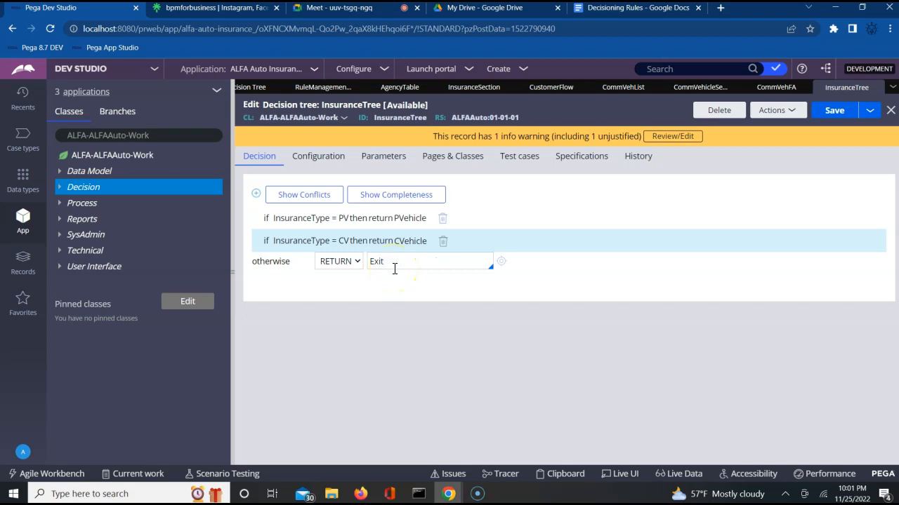
{"action": "left_click", "coordinate": [837, 111]}
{"action": "left_click", "coordinate": [833, 116]}
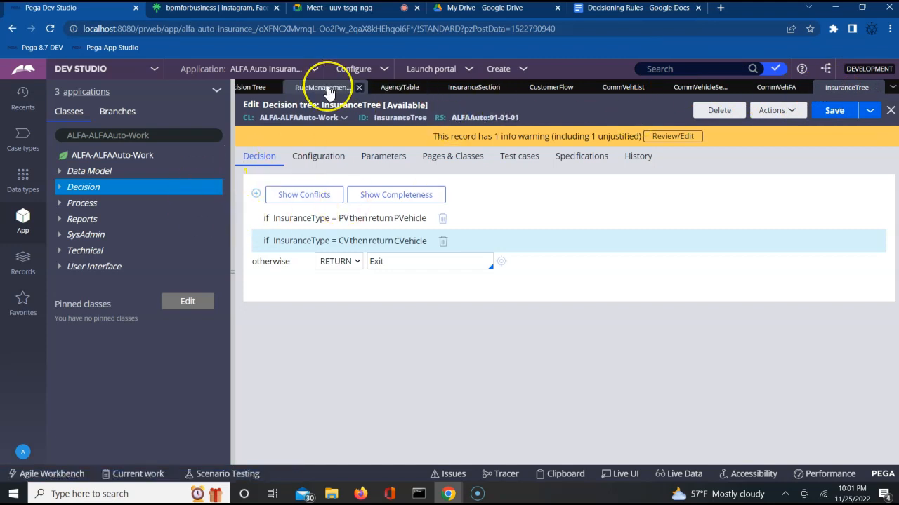
Save a copy of the CustomerFlow flow as InsuranceFlow in class ALFA-ALFAAuto-Work, ruleset ALFAAuto 01-01-01, and open it.
{"action": "left_click", "coordinate": [563, 92]}
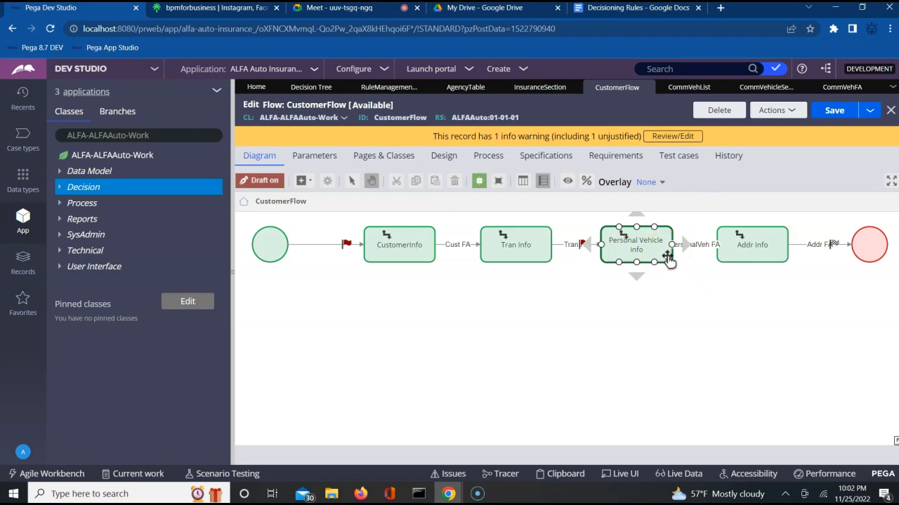
{"action": "left_click", "coordinate": [662, 381]}
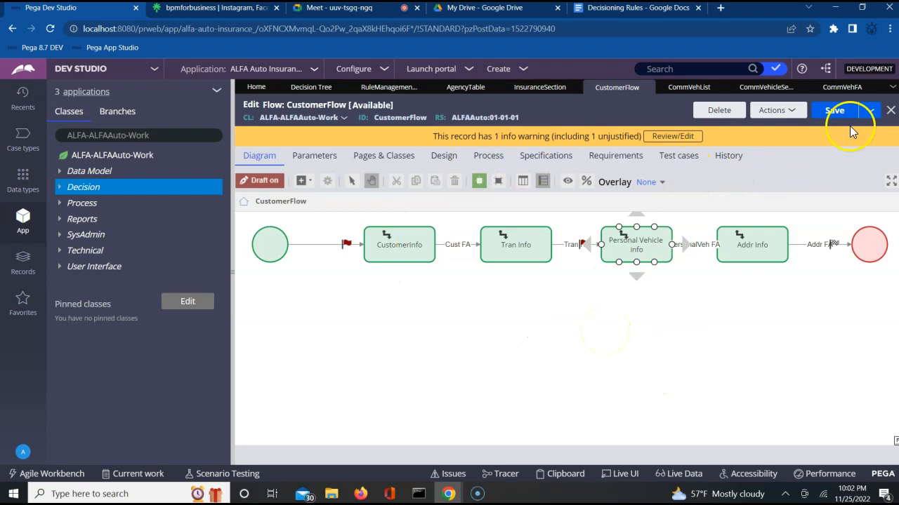
{"action": "left_click", "coordinate": [870, 112]}
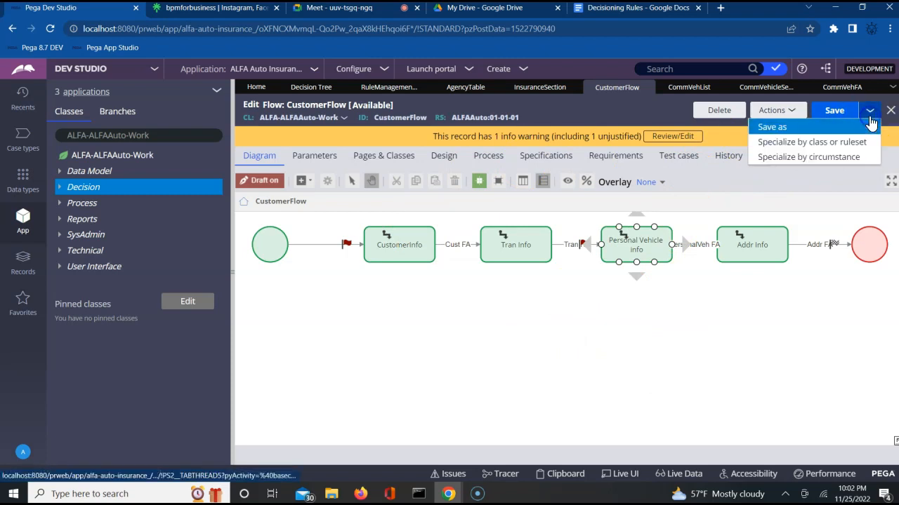
{"action": "left_click", "coordinate": [782, 129]}
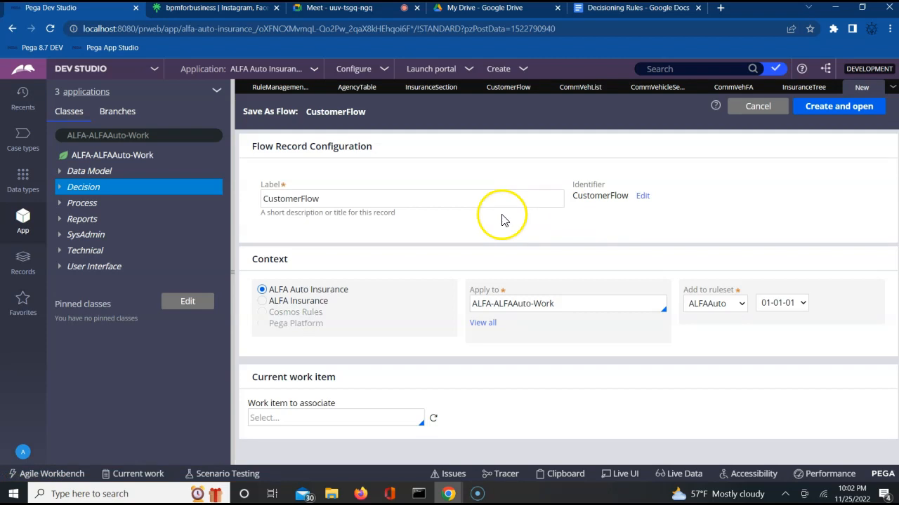
{"action": "left_click", "coordinate": [307, 199]}
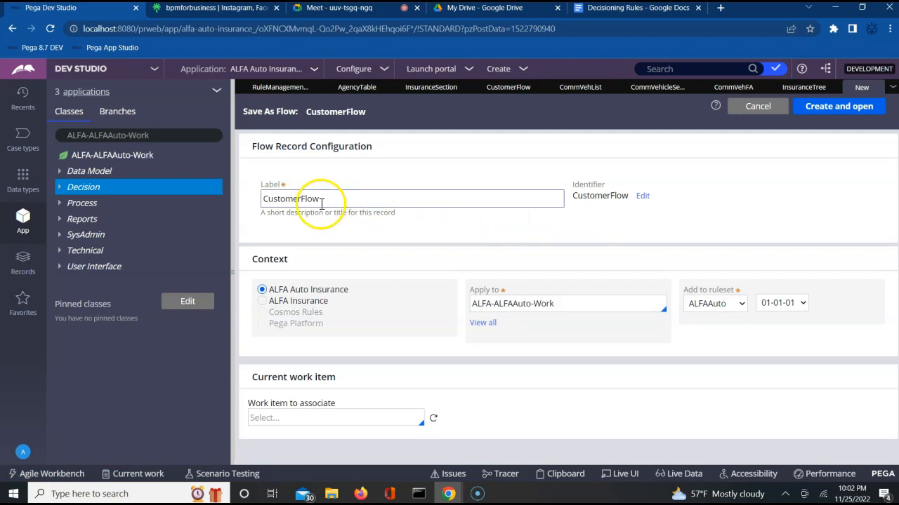
{"action": "double_click", "coordinate": [309, 199]}
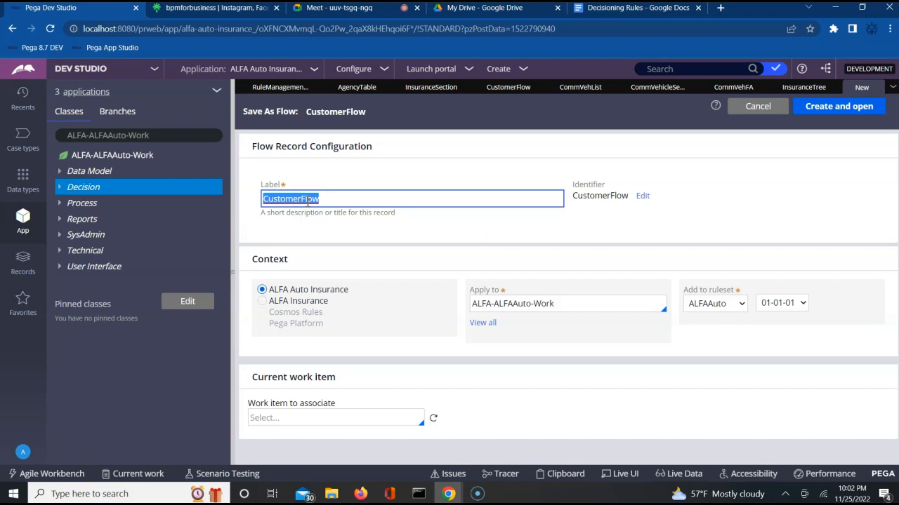
{"action": "type", "text": "Insuranc"}
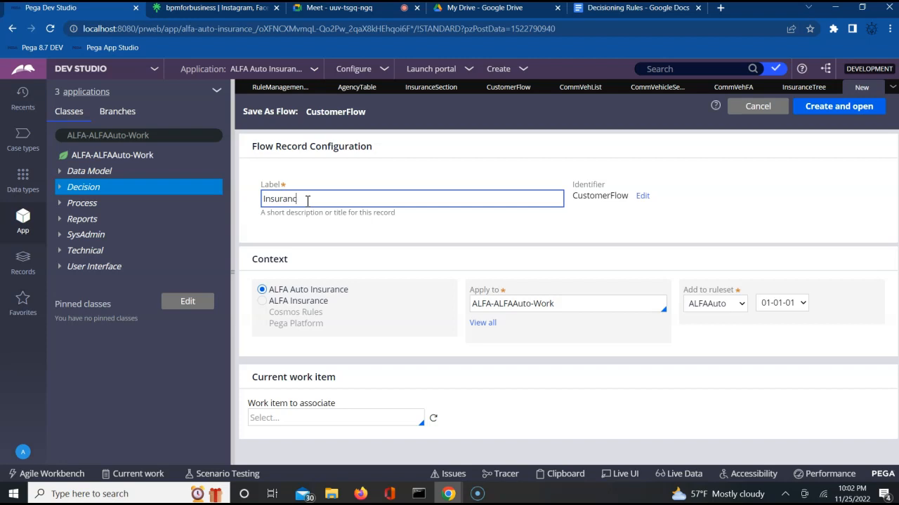
{"action": "key", "text": "Tab"}
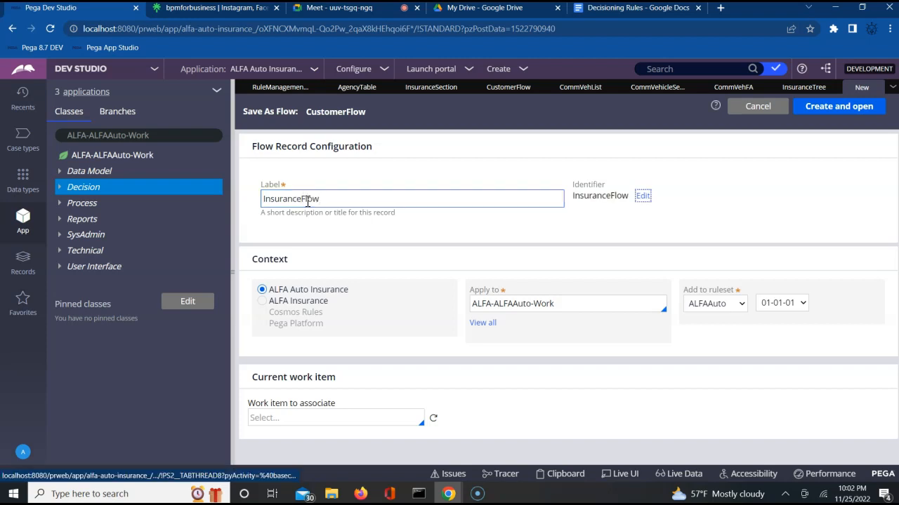
{"action": "left_click", "coordinate": [823, 117]}
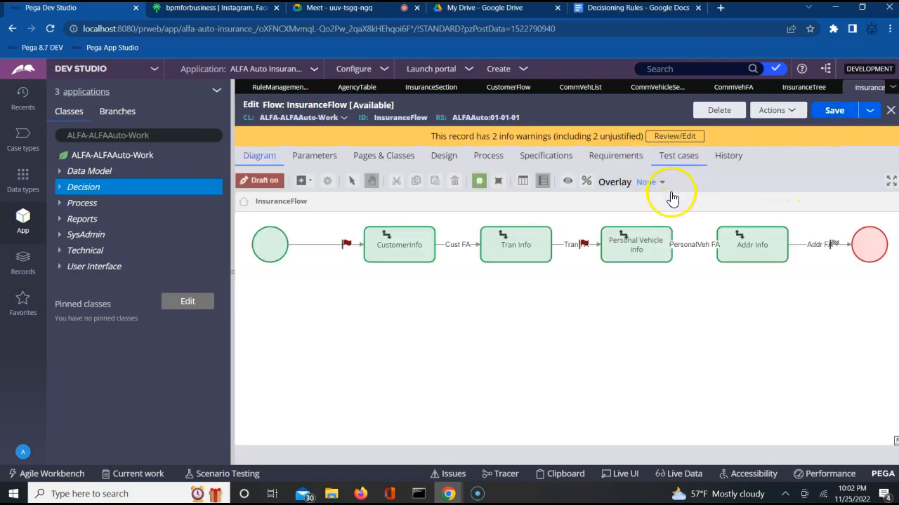
Refresh the ALFA-ALFAAuto-Work class and list its flow rules in the Process category.
{"action": "left_click", "coordinate": [612, 256]}
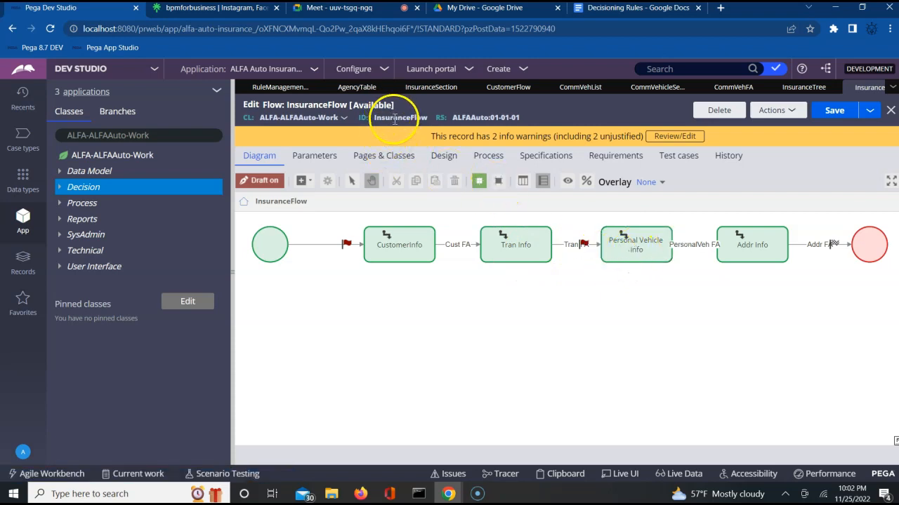
{"action": "left_click", "coordinate": [111, 159]}
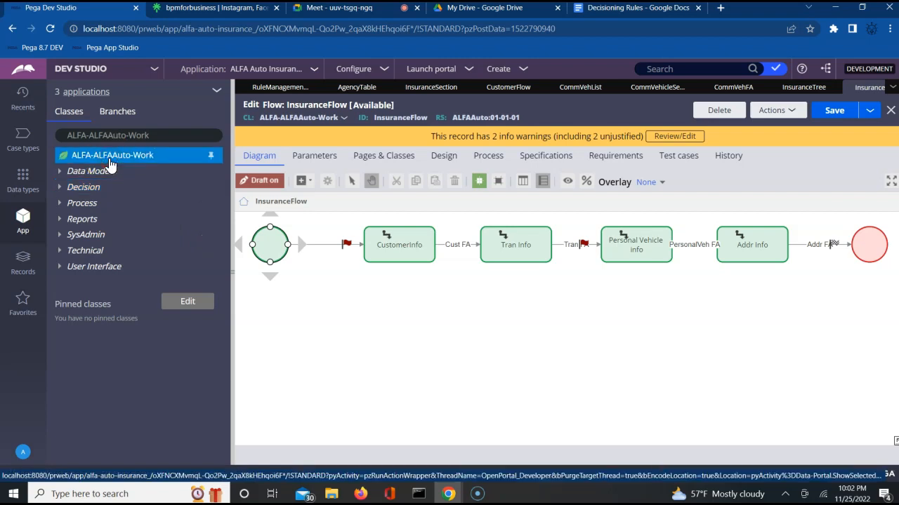
{"action": "right_click", "coordinate": [110, 158]}
{"action": "left_click", "coordinate": [99, 186]}
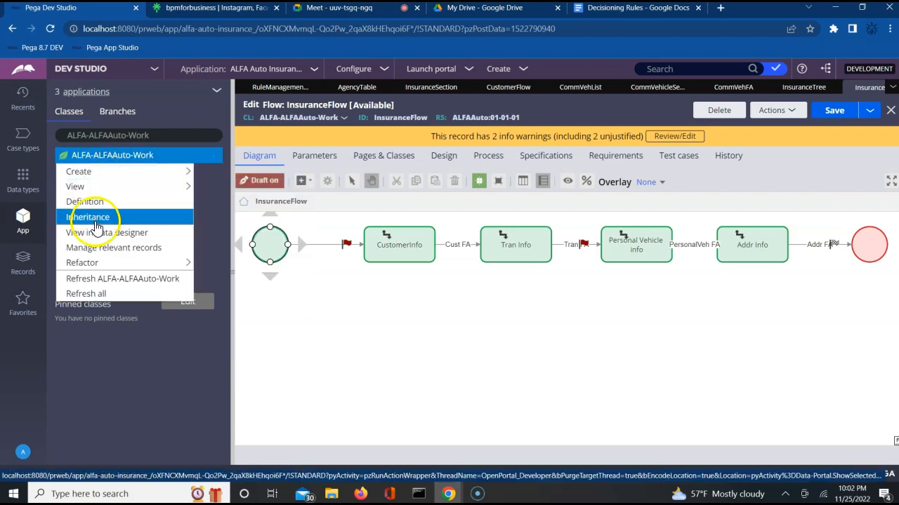
{"action": "left_click", "coordinate": [103, 281]}
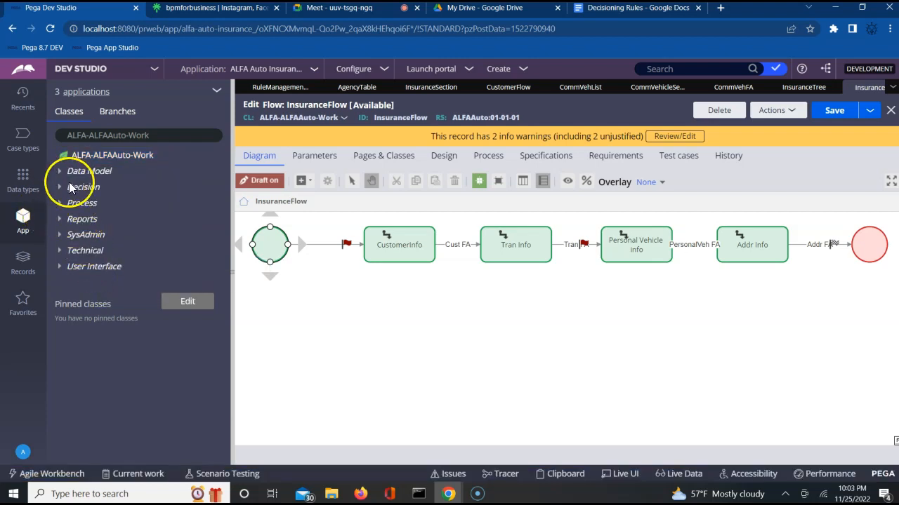
{"action": "left_click", "coordinate": [63, 208]}
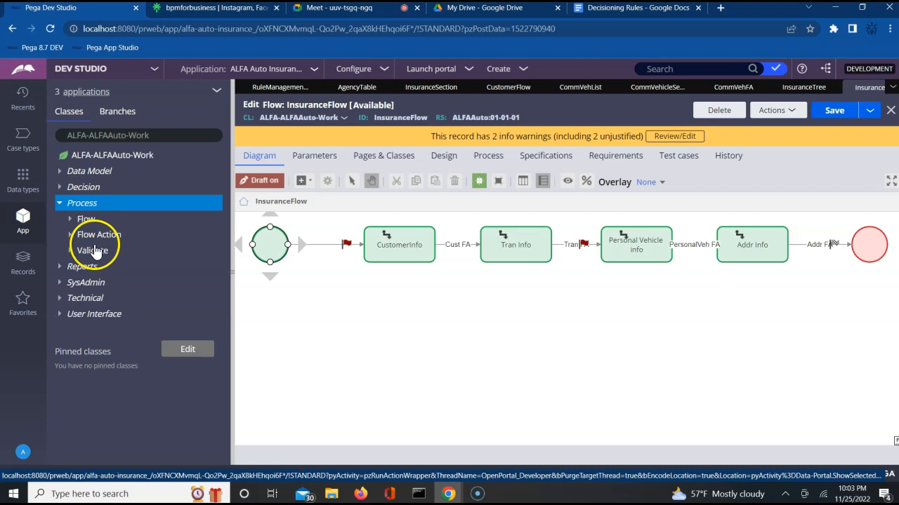
{"action": "left_click", "coordinate": [70, 222]}
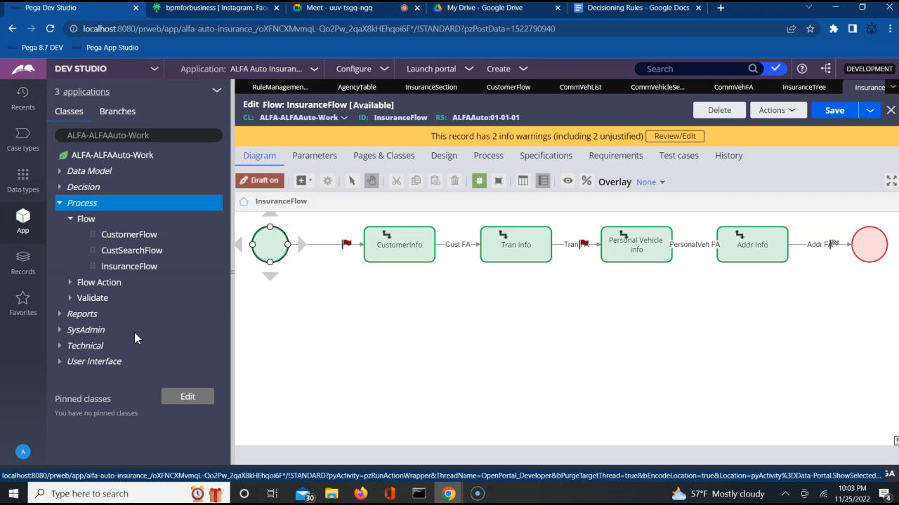
Move the Personal Vehicle info assignment to below the CustomerInfo assignment in the InsuranceFlow diagram.
{"action": "left_click", "coordinate": [270, 374]}
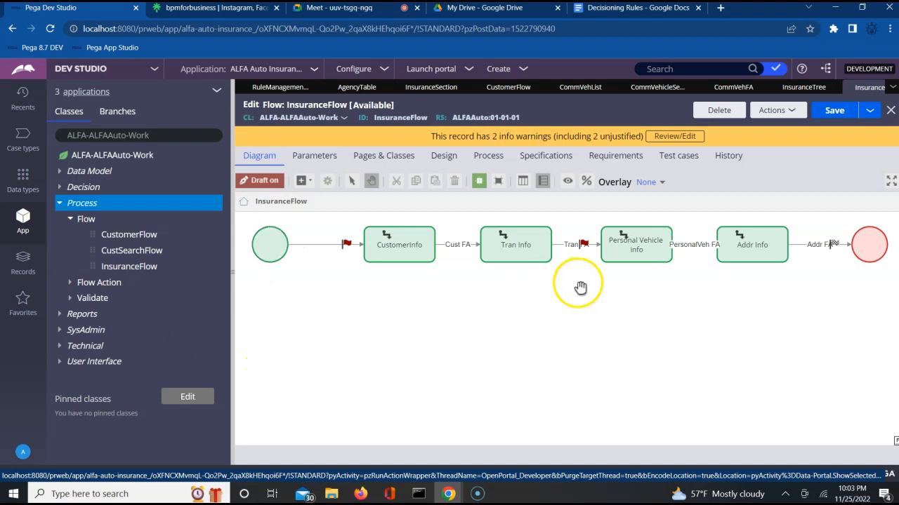
{"action": "left_click", "coordinate": [613, 250]}
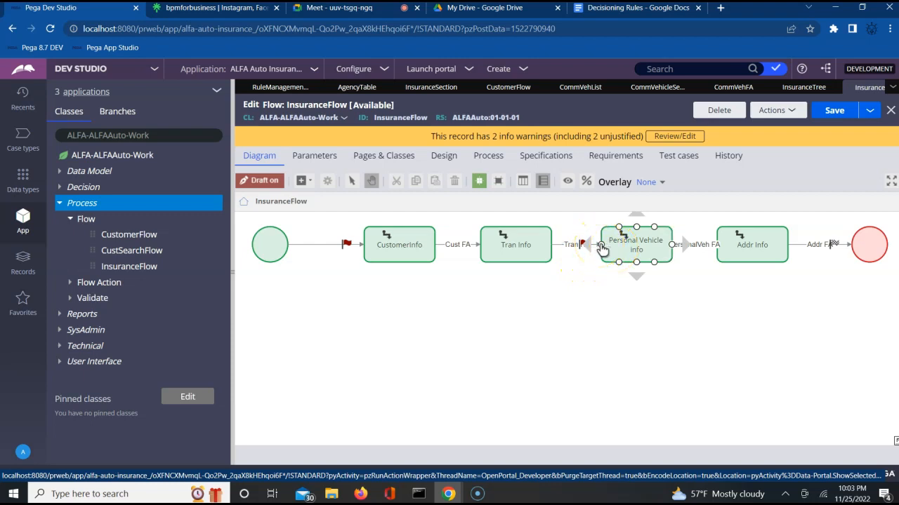
{"action": "left_click_drag", "start_coordinate": [601, 249], "coordinate": [558, 275]}
{"action": "left_click_drag", "start_coordinate": [633, 242], "coordinate": [393, 379]}
Delete the stray unlabelled connector attached to the Personal Vehicle info assignment.
{"action": "left_click", "coordinate": [345, 347]}
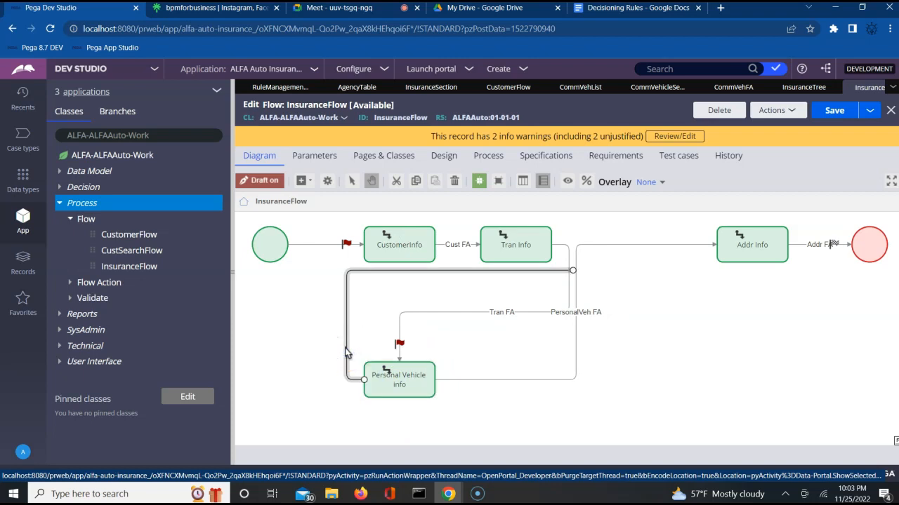
{"action": "left_click", "coordinate": [345, 327]}
{"action": "right_click", "coordinate": [349, 332]}
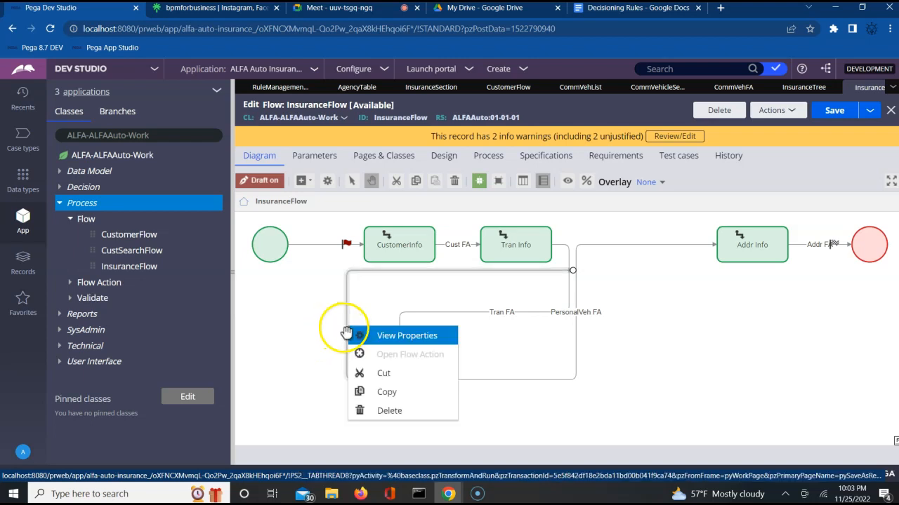
{"action": "left_click", "coordinate": [360, 410]}
{"action": "left_click", "coordinate": [436, 313]}
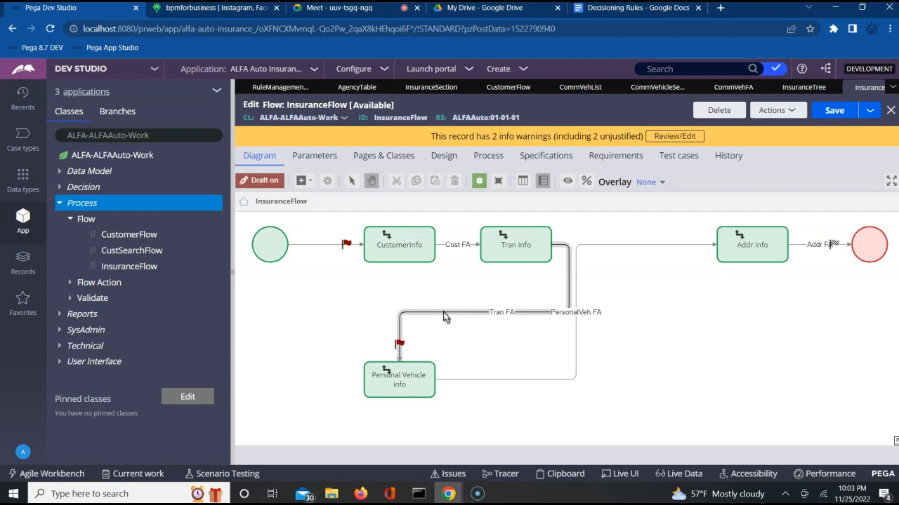
{"action": "left_click", "coordinate": [570, 328]}
Move the Addr Info assignment below Personal Vehicle info and place the end shape level with it to its right.
{"action": "left_click", "coordinate": [744, 250]}
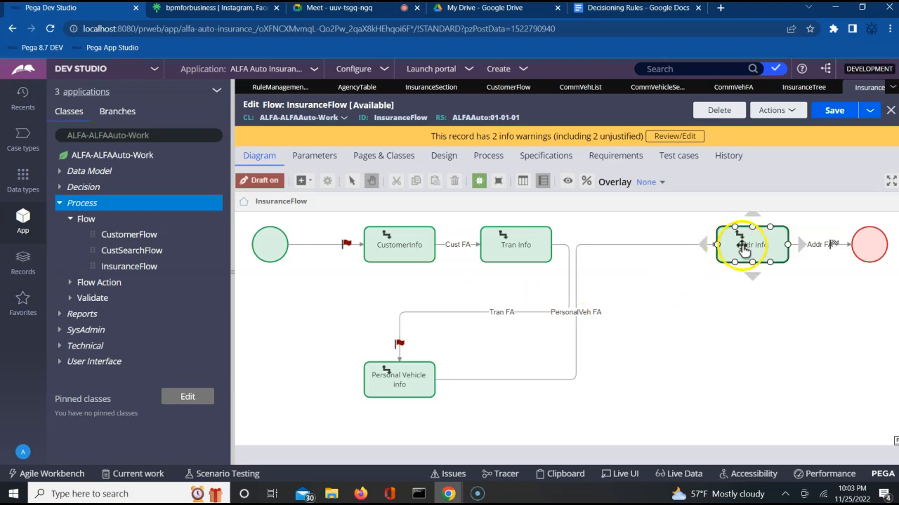
{"action": "left_click_drag", "start_coordinate": [744, 249], "coordinate": [469, 297]}
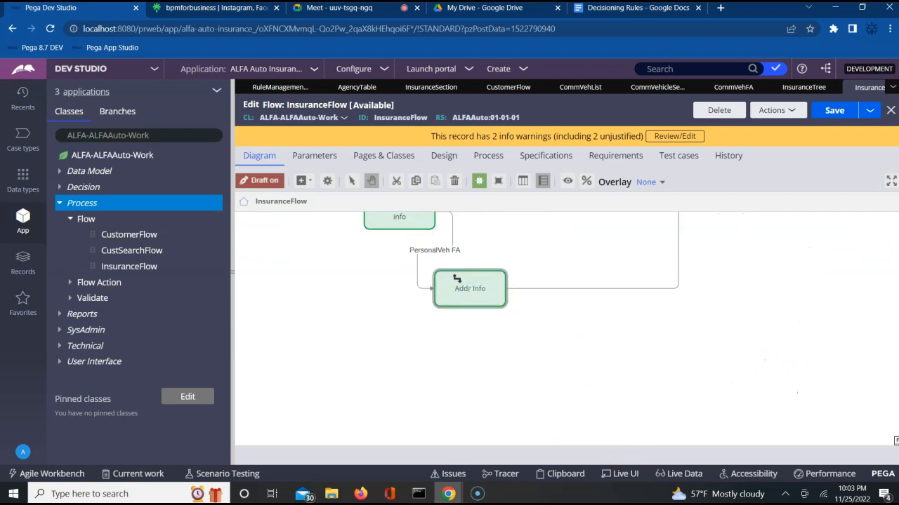
{"action": "left_click", "coordinate": [896, 440]}
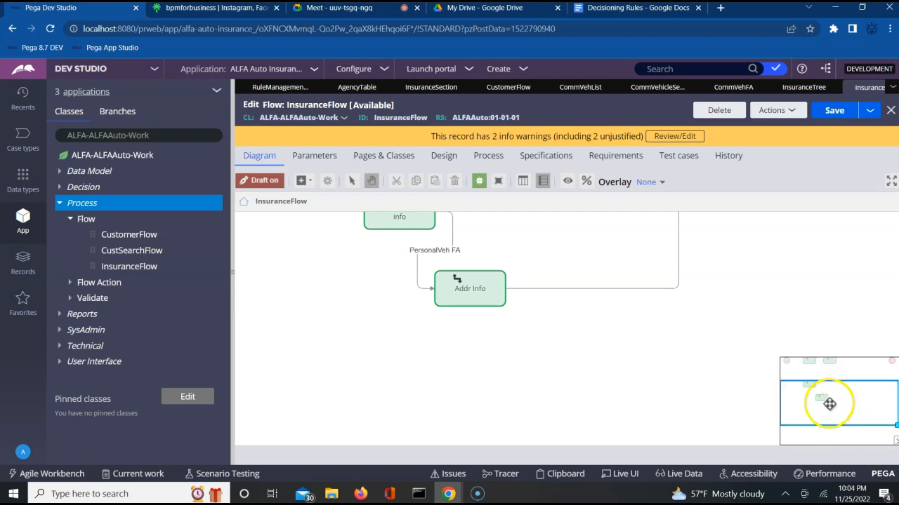
{"action": "left_click_drag", "start_coordinate": [829, 403], "coordinate": [825, 353]}
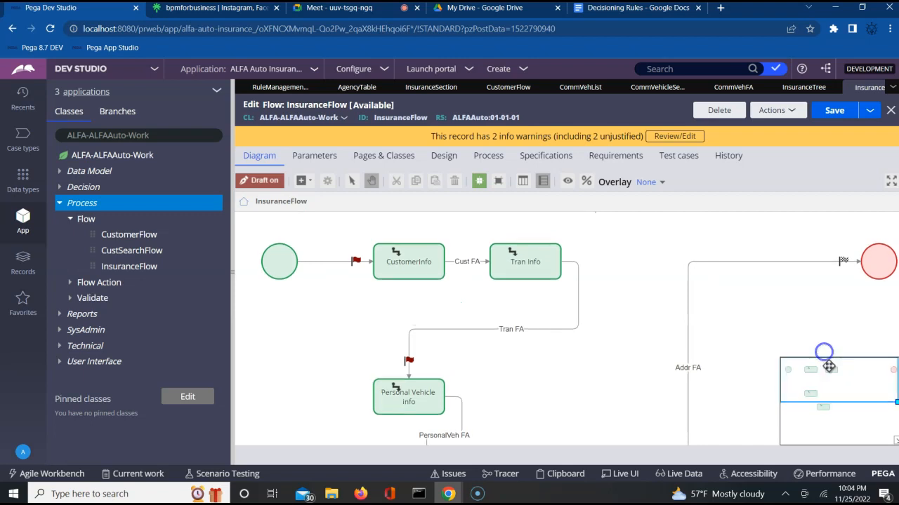
{"action": "left_click_drag", "start_coordinate": [876, 258], "coordinate": [692, 464]}
{"action": "left_click_drag", "start_coordinate": [853, 377], "coordinate": [851, 407]}
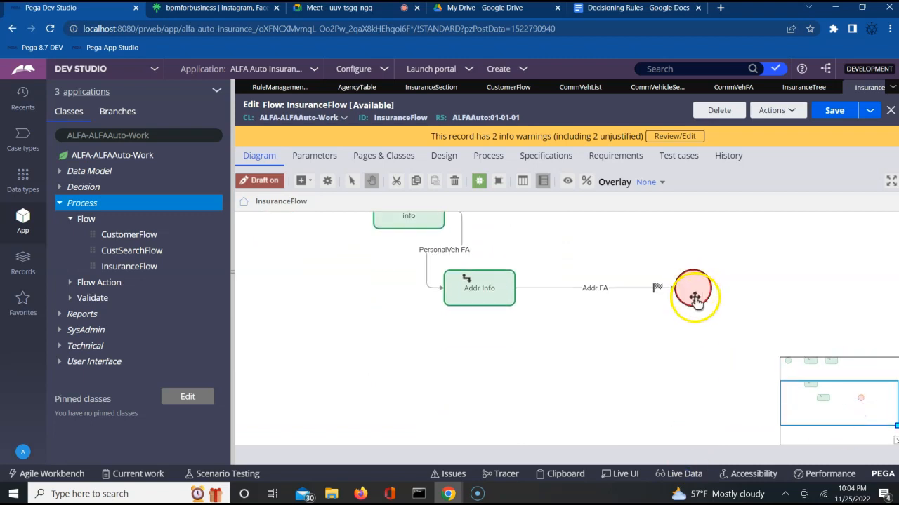
Move the Personal Vehicle info and Addr Info assignments up closer to Tran Info, and place the end shape just below Addr Info.
{"action": "left_click_drag", "start_coordinate": [819, 401], "coordinate": [829, 378]}
{"action": "left_click", "coordinate": [348, 344]}
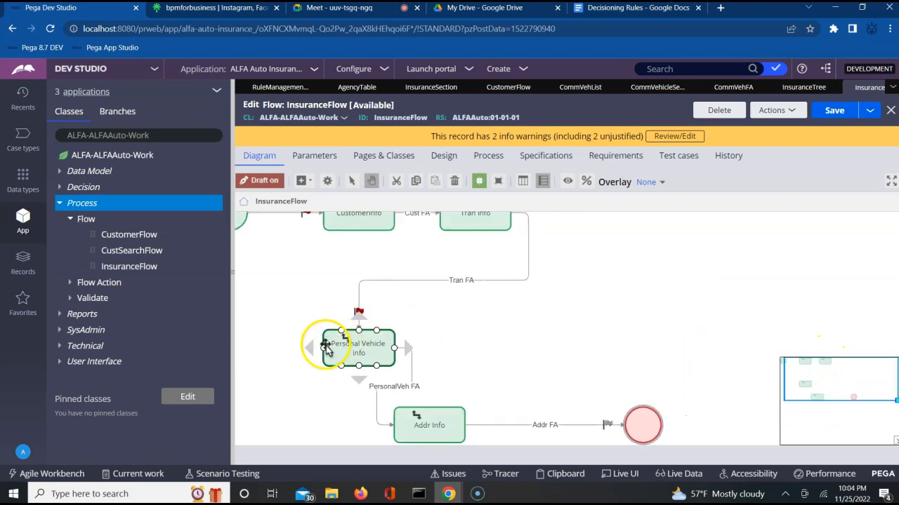
{"action": "left_click_drag", "start_coordinate": [347, 344], "coordinate": [348, 327]}
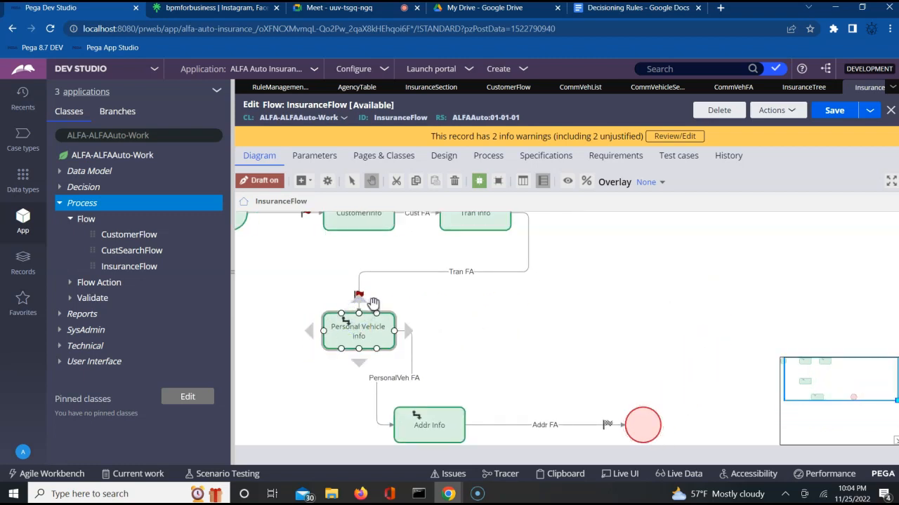
{"action": "left_click_drag", "start_coordinate": [431, 415], "coordinate": [456, 386]}
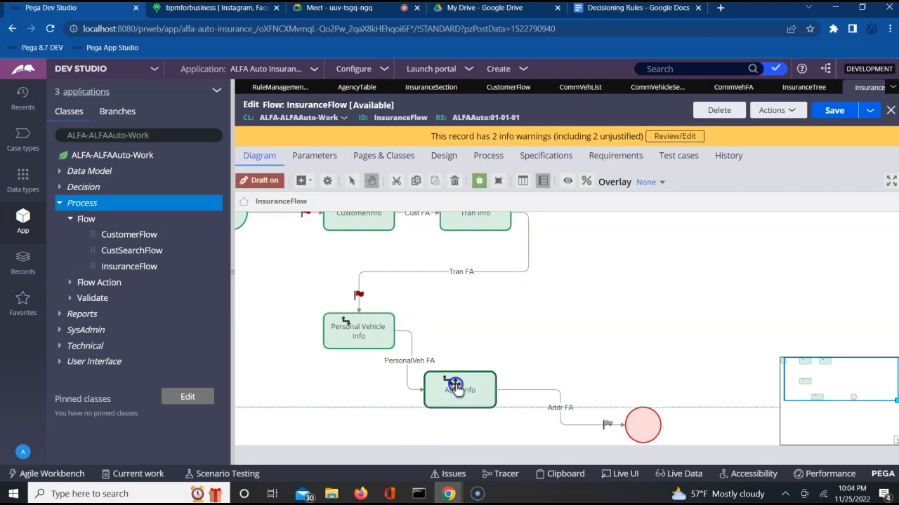
{"action": "left_click_drag", "start_coordinate": [357, 322], "coordinate": [386, 302]}
{"action": "left_click_drag", "start_coordinate": [460, 383], "coordinate": [470, 350]}
{"action": "left_click_drag", "start_coordinate": [645, 430], "coordinate": [497, 414]}
{"action": "left_click", "coordinate": [586, 400]}
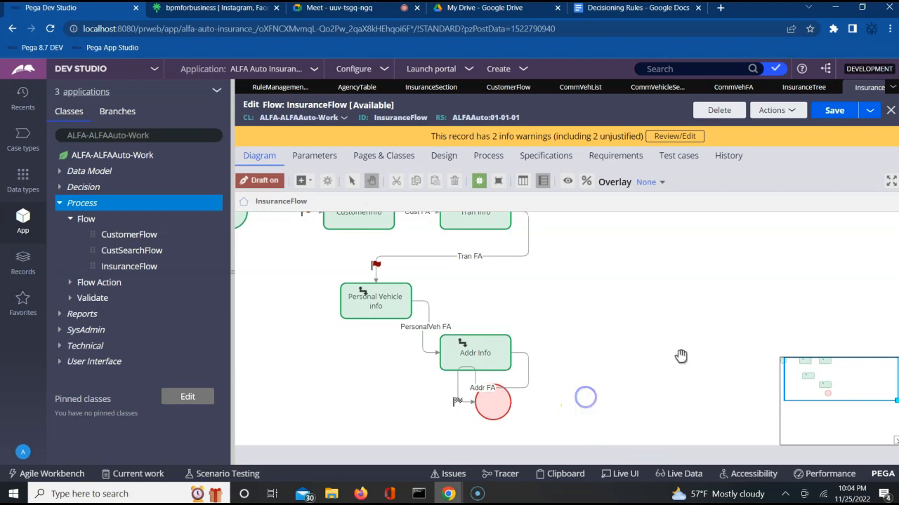
Examine the Tran FA connector's TransactionFA flow action and its TransactionSection, then return to the InsuranceFlow diagram without changing anything.
{"action": "left_click", "coordinate": [582, 296]}
{"action": "left_click", "coordinate": [801, 376]}
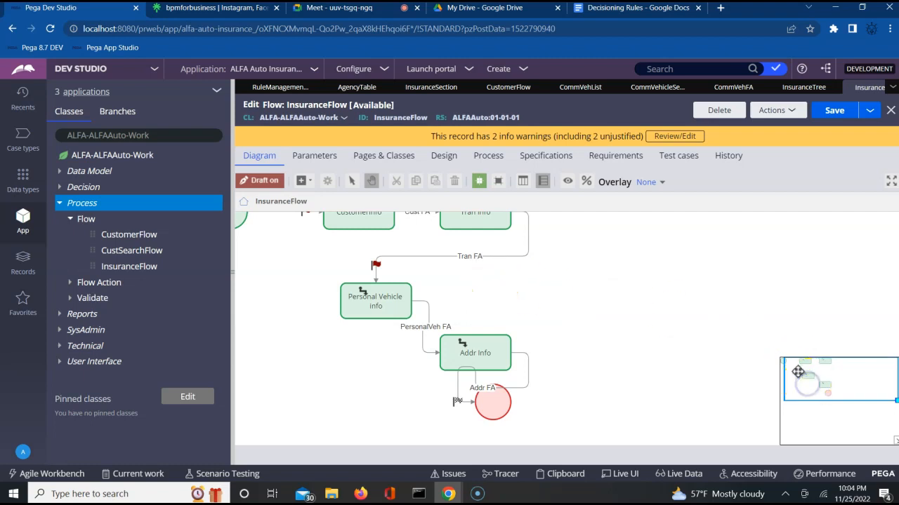
{"action": "mouse_move", "coordinate": [802, 372]}
{"action": "left_mouse_down"}
{"action": "mouse_move", "coordinate": [786, 363]}
{"action": "mouse_move", "coordinate": [787, 372]}
{"action": "left_mouse_up"}
{"action": "left_click", "coordinate": [544, 245]}
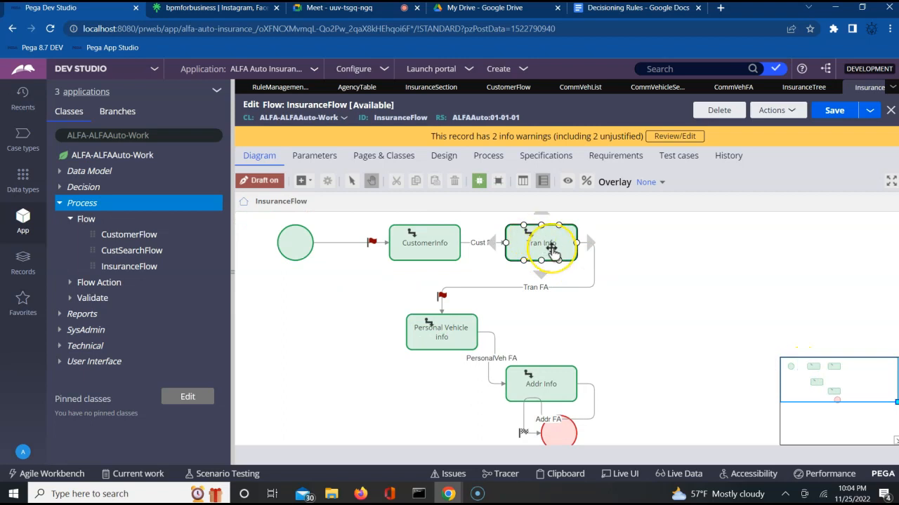
{"action": "left_click", "coordinate": [530, 291]}
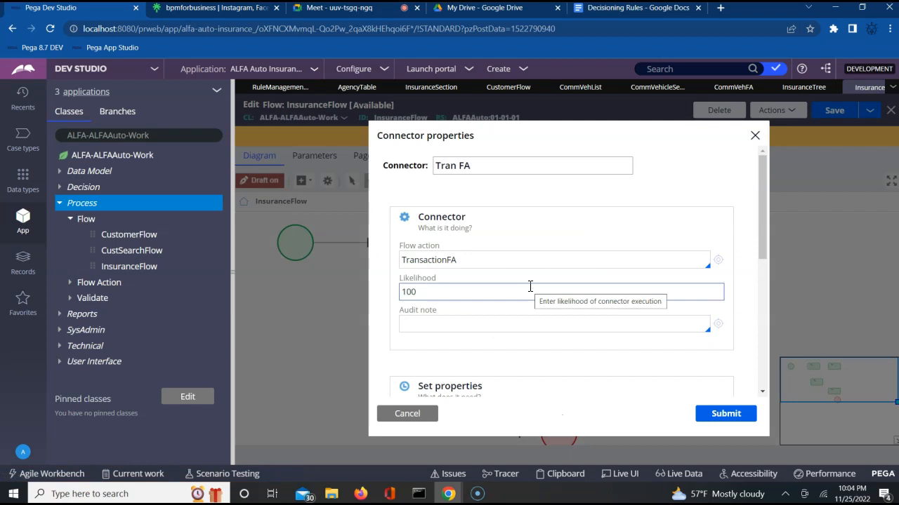
{"action": "left_click", "coordinate": [719, 260]}
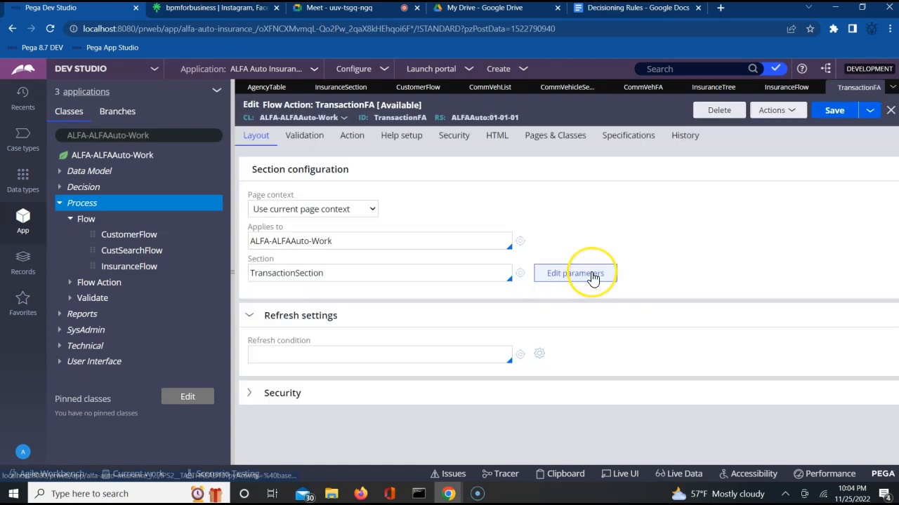
{"action": "left_click", "coordinate": [521, 277]}
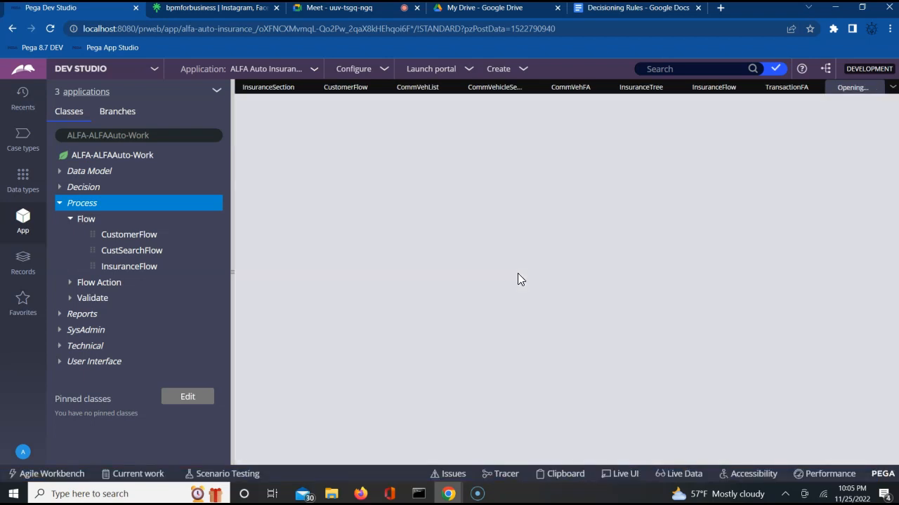
{"action": "left_click", "coordinate": [480, 281]}
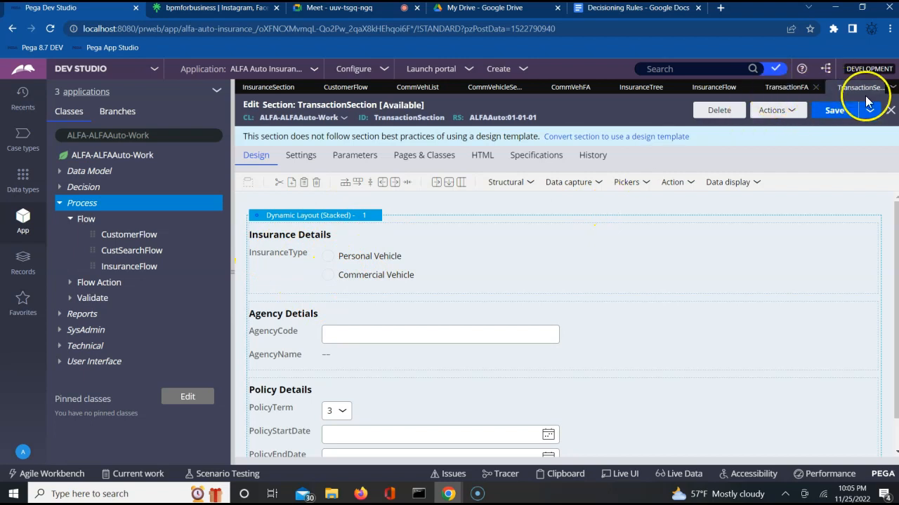
{"action": "left_click", "coordinate": [890, 110]}
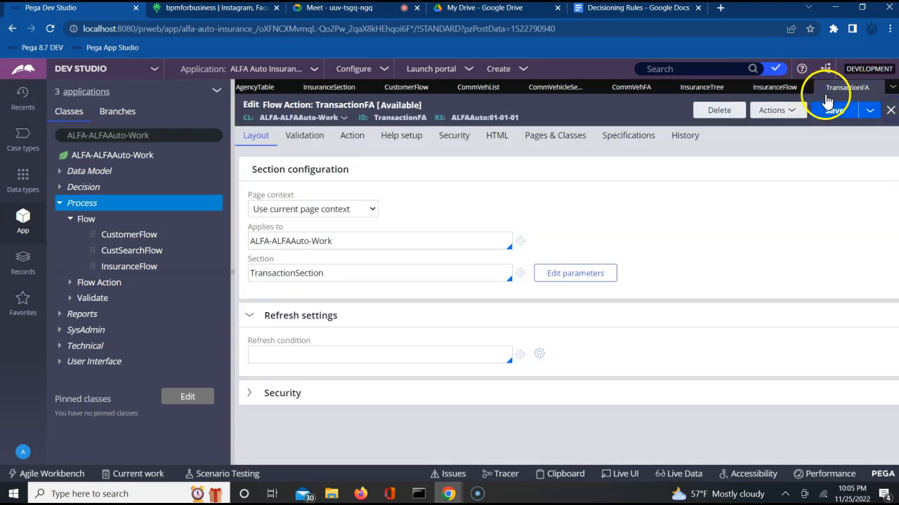
{"action": "left_click", "coordinate": [877, 88]}
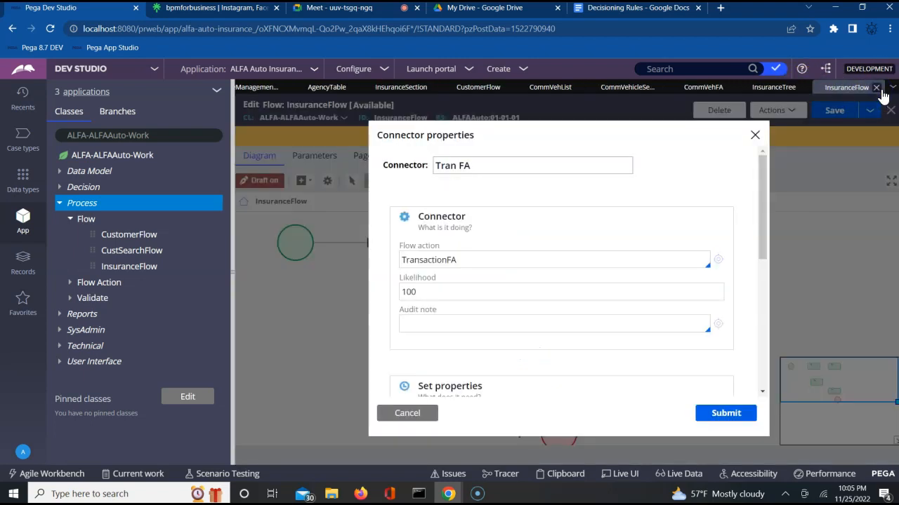
{"action": "left_click", "coordinate": [755, 136]}
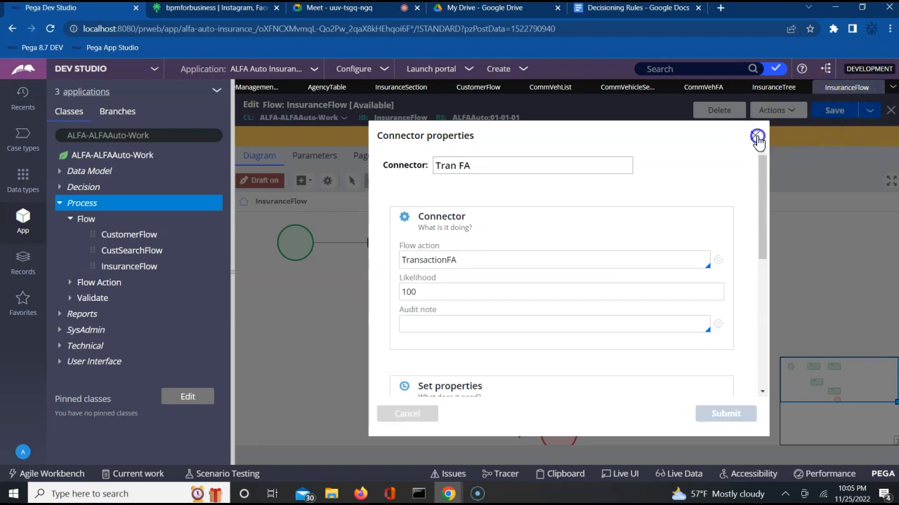
Move the Personal Vehicle info assignment directly beneath the CustomerInfo assignment.
{"action": "left_click", "coordinate": [548, 247]}
{"action": "left_click", "coordinate": [547, 289]}
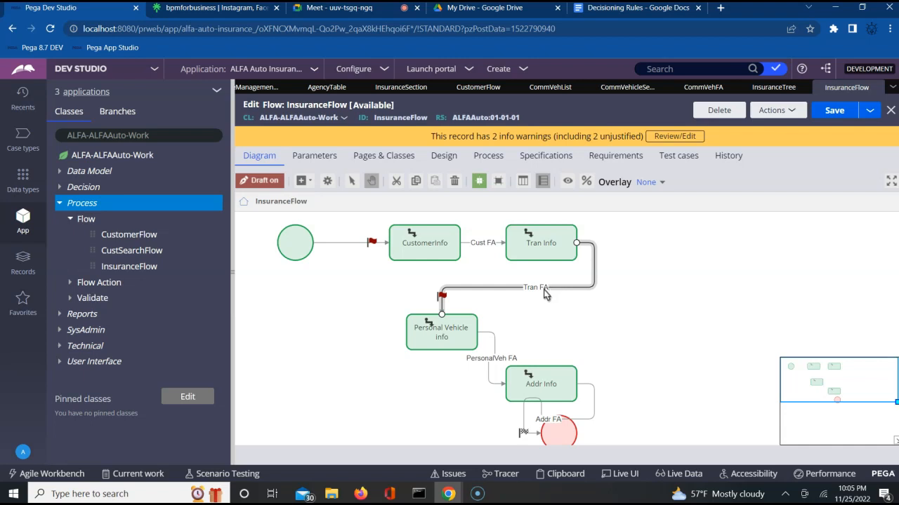
{"action": "left_click", "coordinate": [452, 322]}
{"action": "left_click_drag", "start_coordinate": [447, 327], "coordinate": [430, 335]}
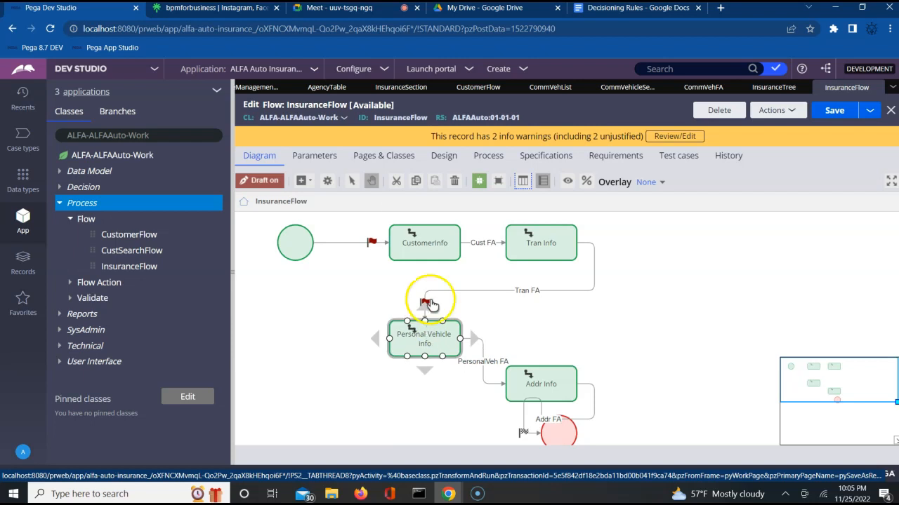
Add a Decision shape below Tran Info, between the Personal Vehicle info and Addr Info assignments.
{"action": "left_click", "coordinate": [301, 181]}
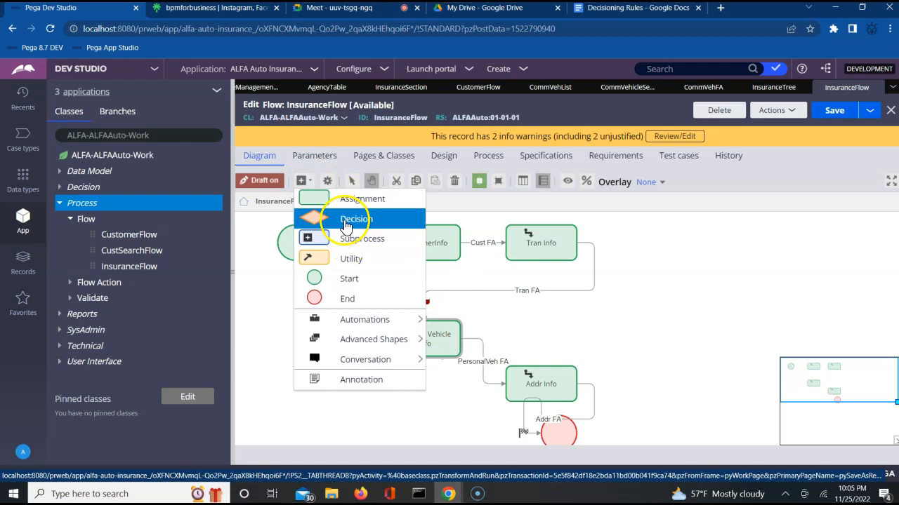
{"action": "left_click", "coordinate": [351, 219]}
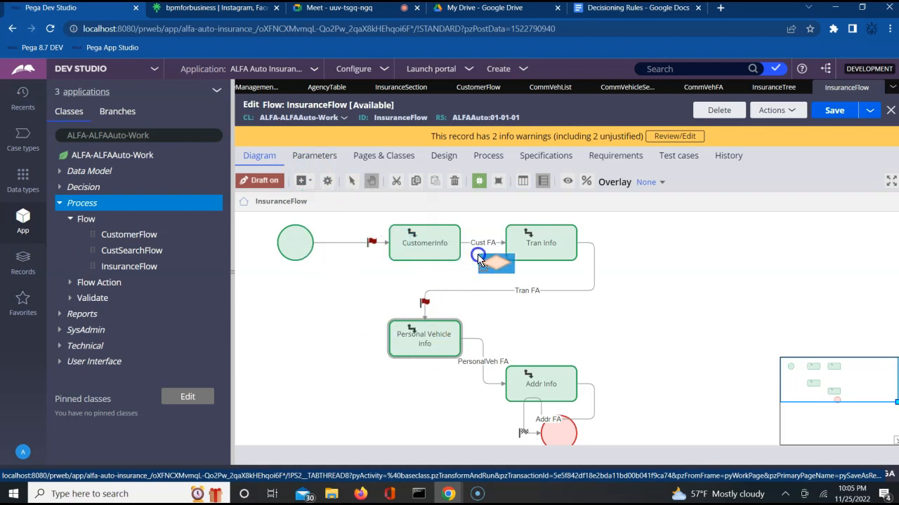
{"action": "left_click", "coordinate": [523, 316]}
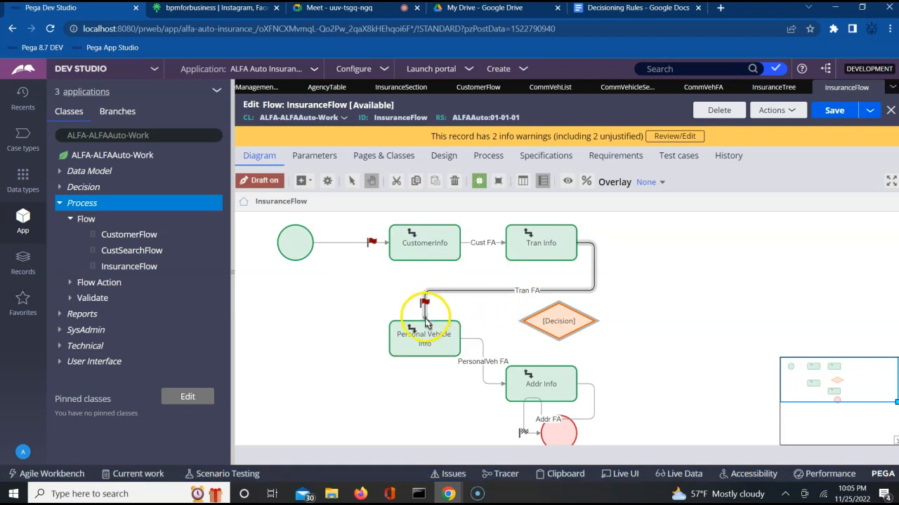
Reattach the end of the Tran FA connector from Personal Vehicle info to the top of the Decision shape.
{"action": "left_click_drag", "start_coordinate": [425, 318], "coordinate": [568, 309]}
{"action": "left_click", "coordinate": [421, 326]}
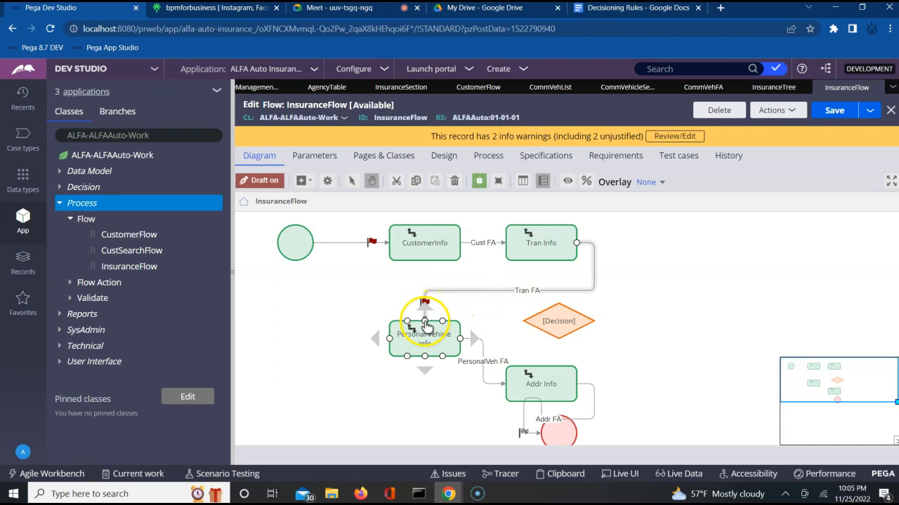
{"action": "left_click_drag", "start_coordinate": [424, 321], "coordinate": [559, 308]}
{"action": "left_click", "coordinate": [668, 323]}
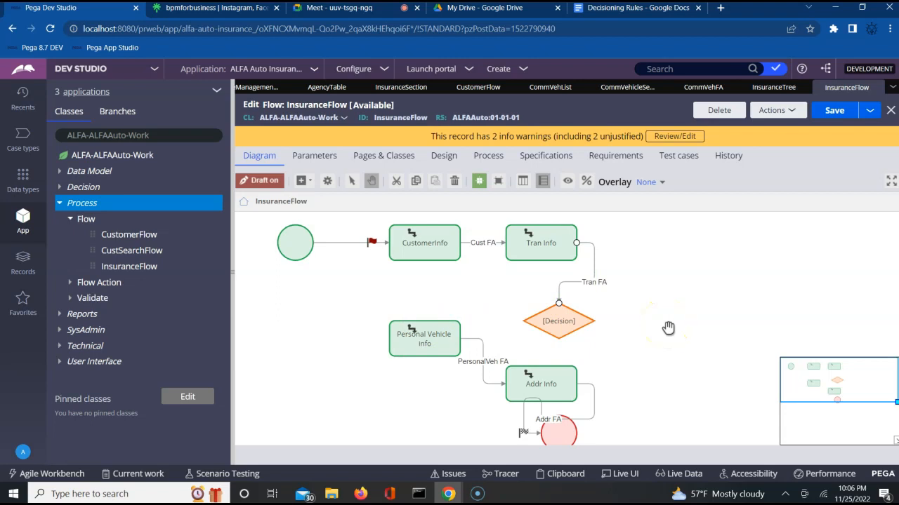
Move the Decision shape so it sits centred directly beneath the Tran Info assignment.
{"action": "left_click", "coordinate": [558, 247]}
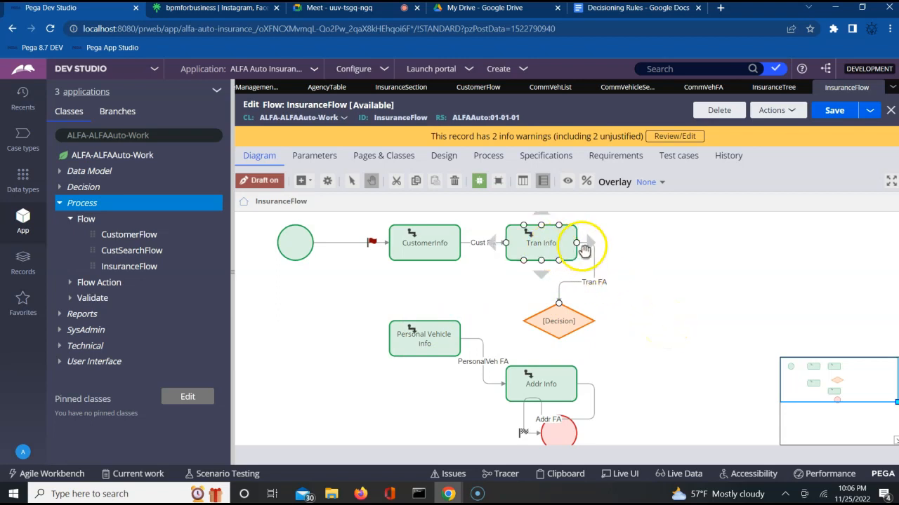
{"action": "left_click", "coordinate": [422, 328]}
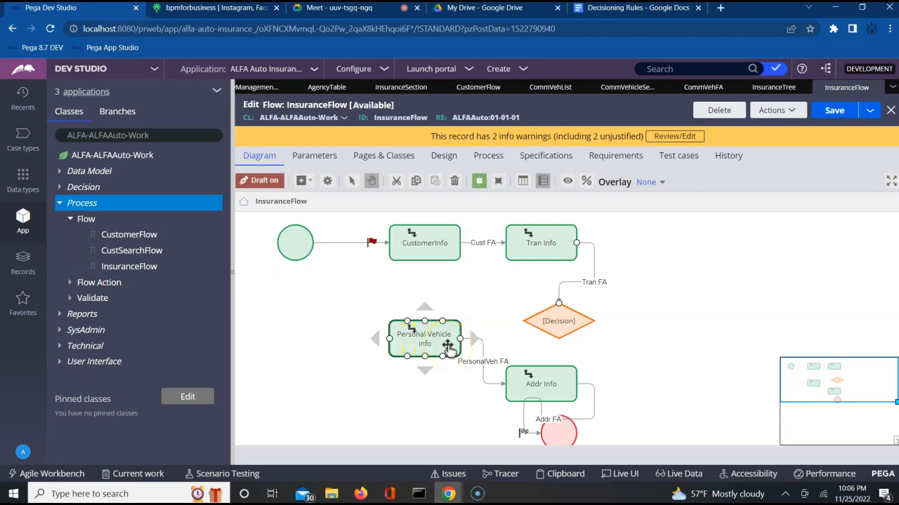
{"action": "left_click", "coordinate": [433, 342]}
{"action": "left_click", "coordinate": [567, 318]}
{"action": "left_click_drag", "start_coordinate": [567, 318], "coordinate": [550, 301]}
{"action": "left_click", "coordinate": [587, 245]}
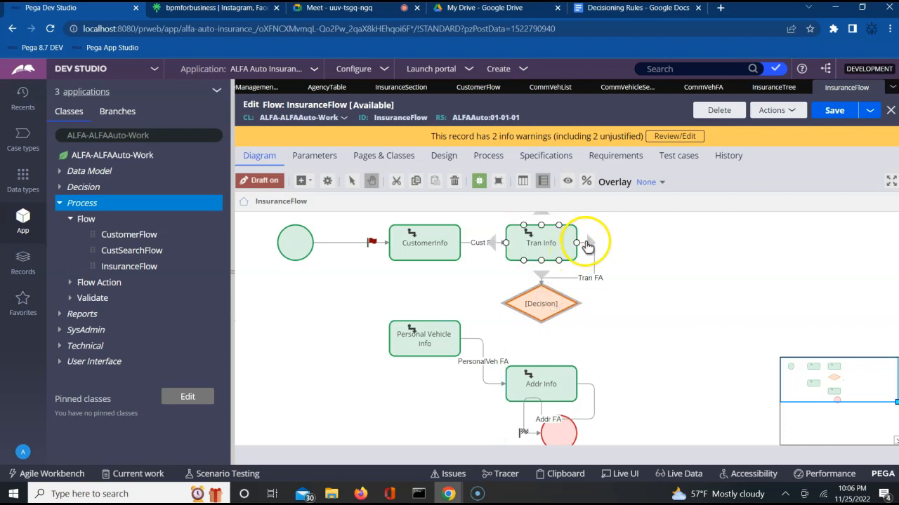
{"action": "left_click", "coordinate": [556, 308]}
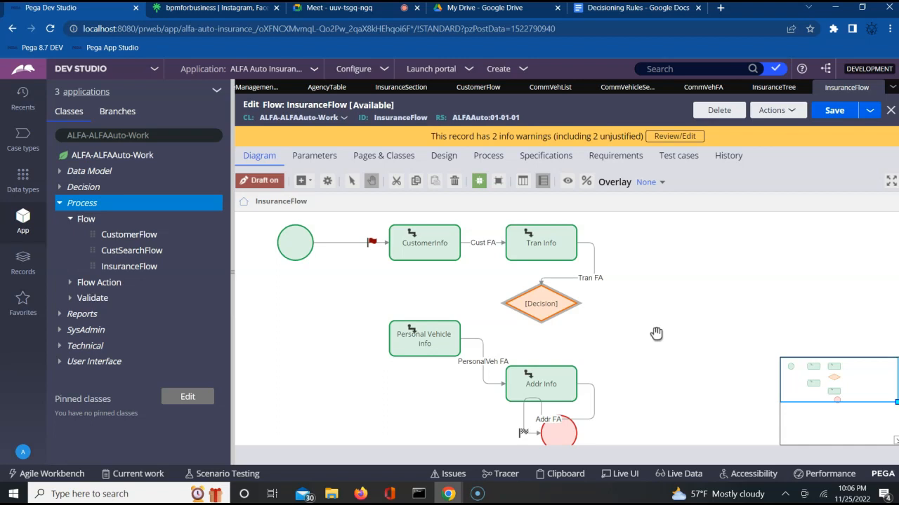
{"action": "double_click", "coordinate": [550, 311]}
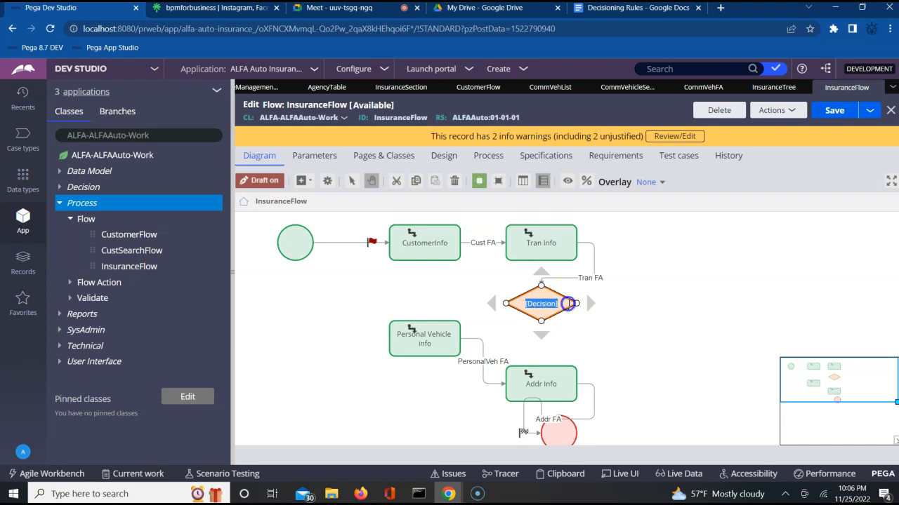
{"action": "double_click", "coordinate": [544, 314]}
{"action": "double_click", "coordinate": [542, 294]}
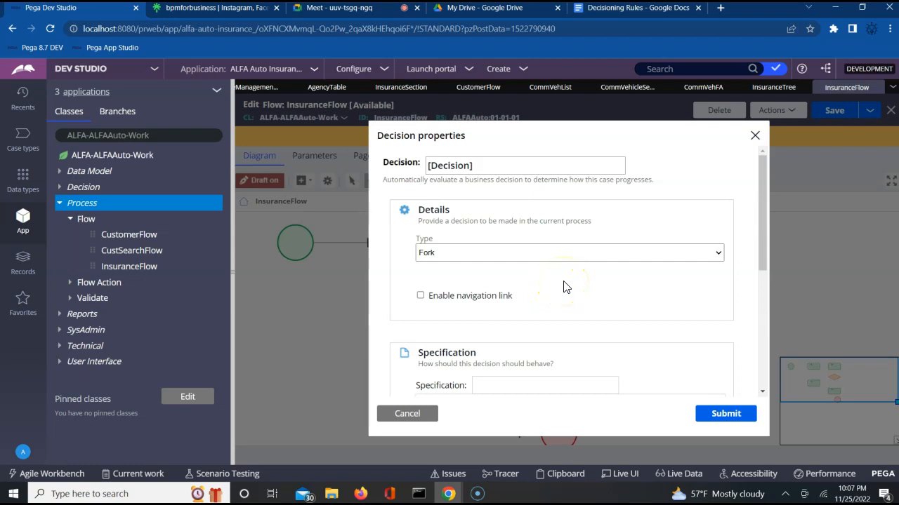
{"action": "left_click", "coordinate": [578, 257]}
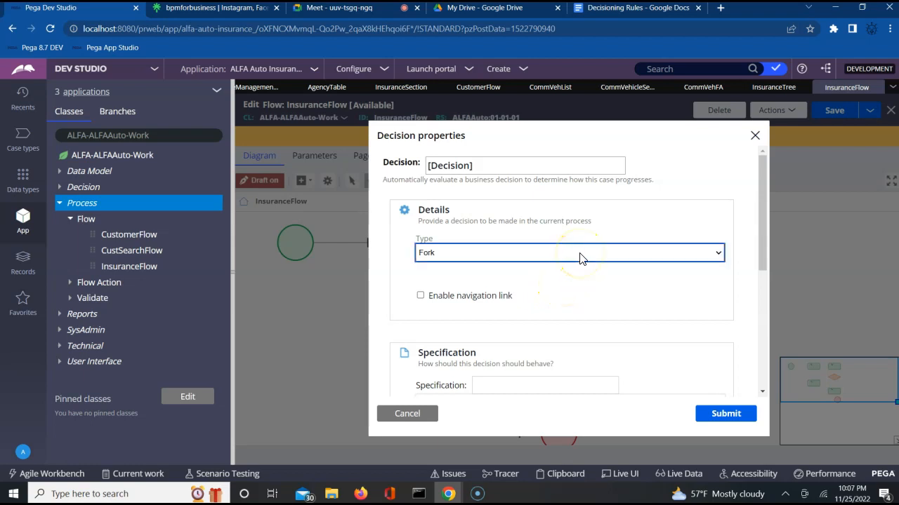
{"action": "left_click", "coordinate": [579, 259]}
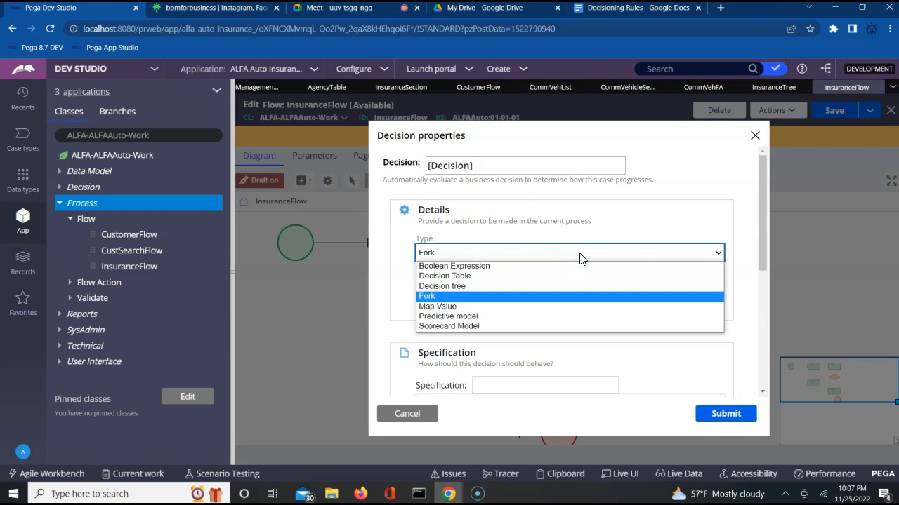
{"action": "left_click", "coordinate": [466, 288]}
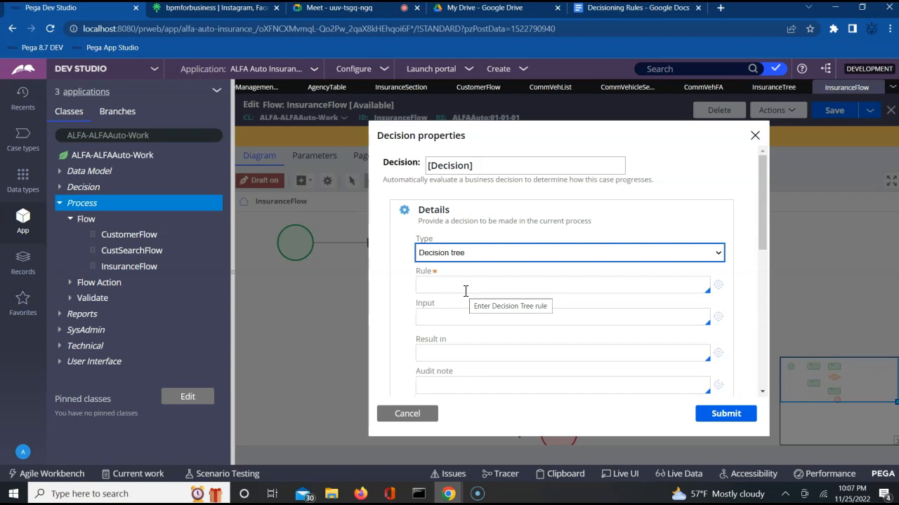
{"action": "left_click", "coordinate": [531, 282]}
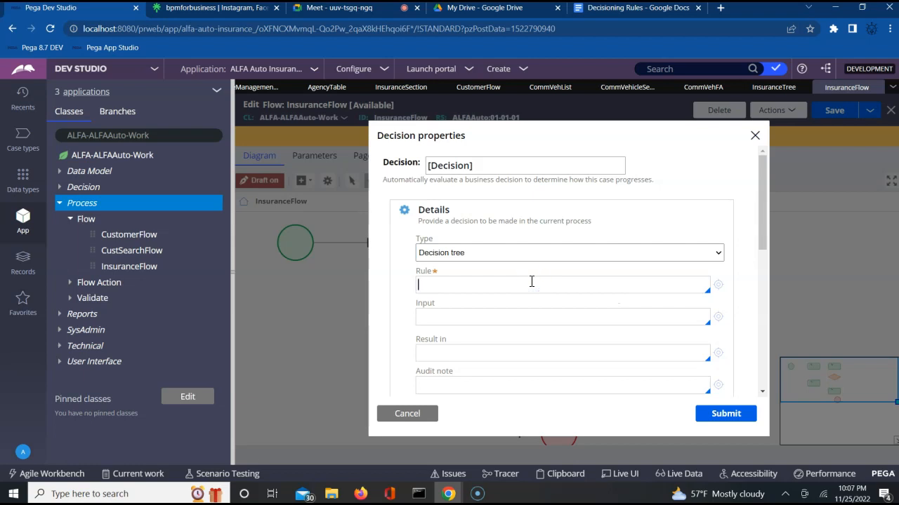
{"action": "key", "text": "Down"}
{"action": "key", "text": "Down"}
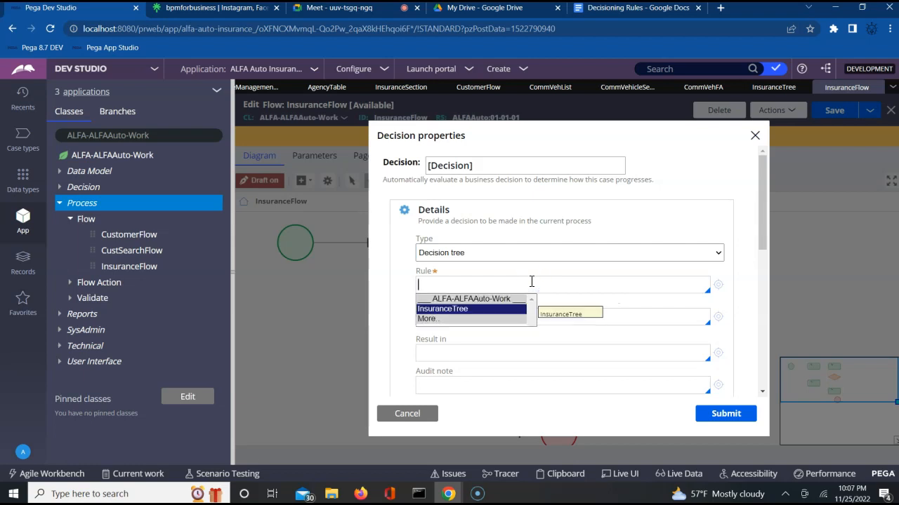
{"action": "key", "text": "Return"}
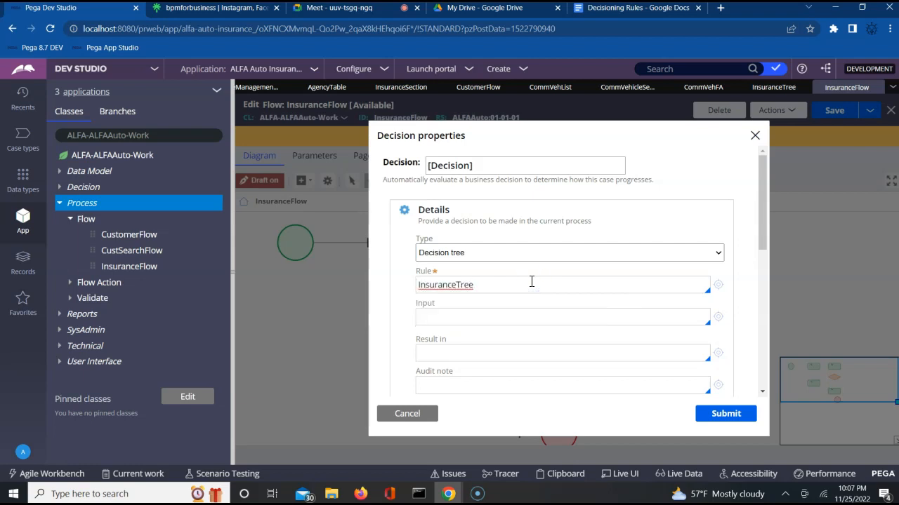
{"action": "left_click", "coordinate": [514, 281]}
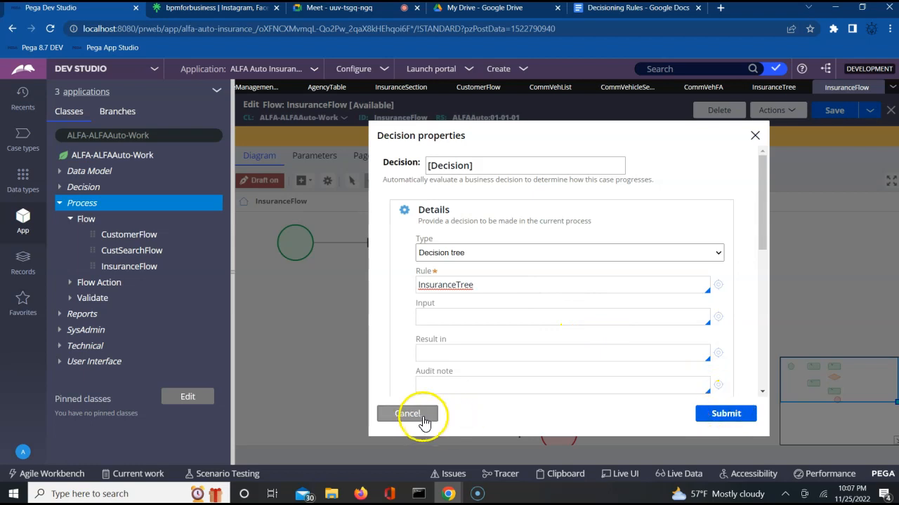
{"action": "left_click", "coordinate": [420, 420]}
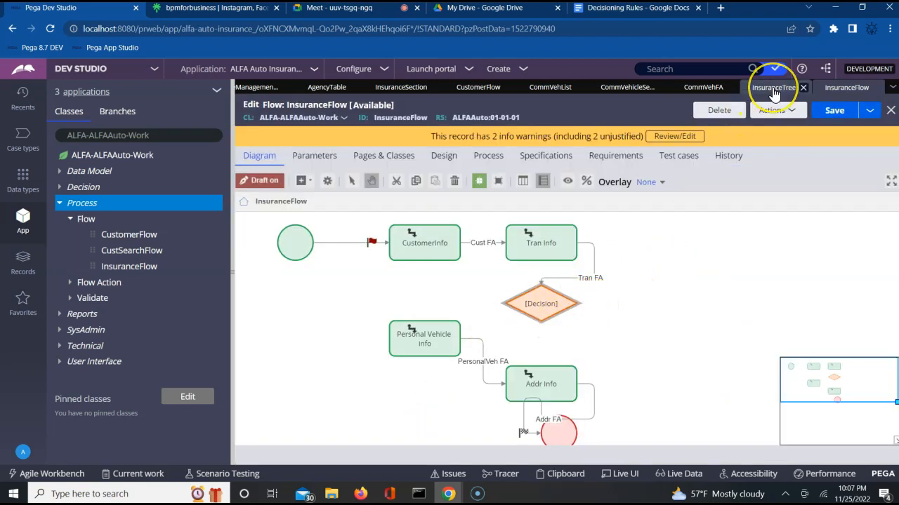
Switch to the original CustomerFlow rule and view its diagram.
{"action": "left_click", "coordinate": [475, 95]}
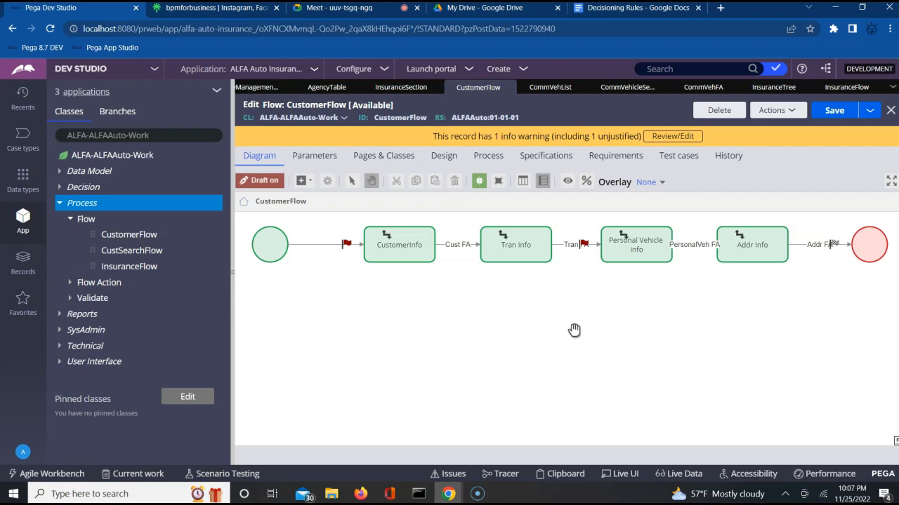
Check the Tran Info and Personal Vehicle info assignments in CustomerFlow and return to the InsuranceFlow diagram.
{"action": "left_click", "coordinate": [517, 242]}
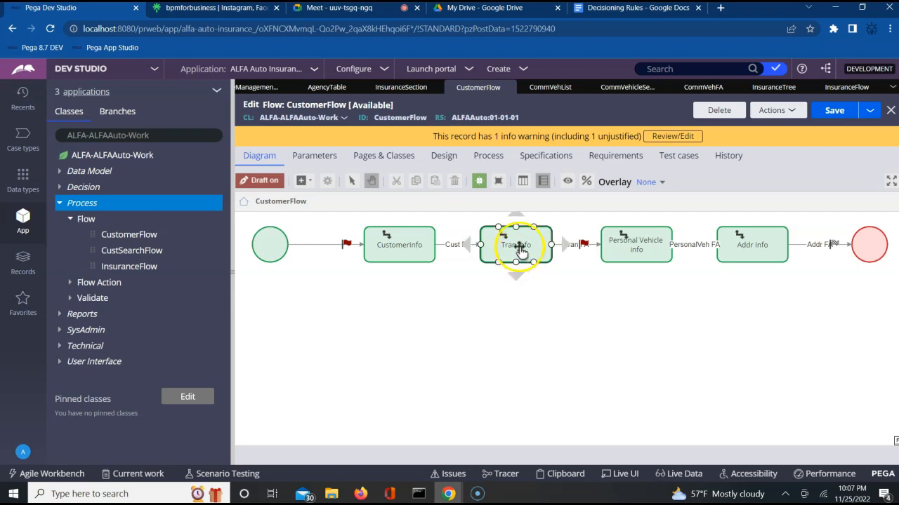
{"action": "left_click", "coordinate": [638, 249]}
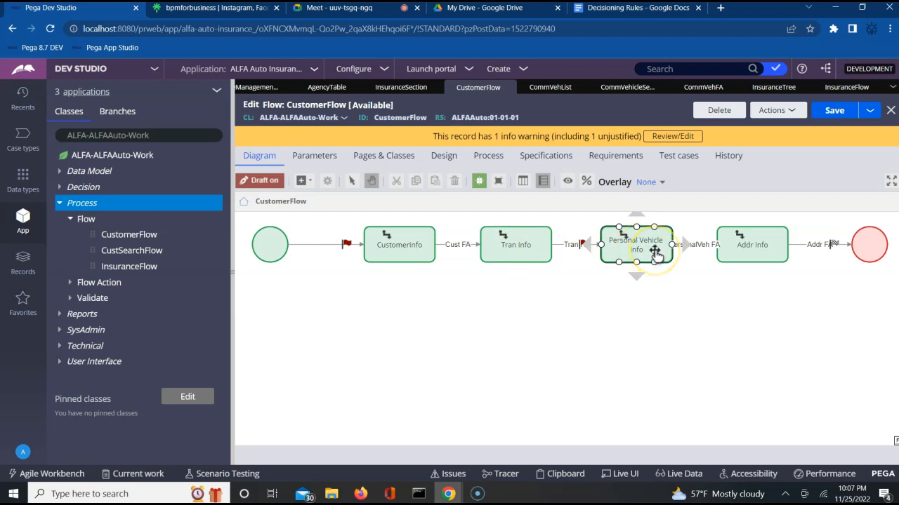
{"action": "left_click", "coordinate": [840, 89]}
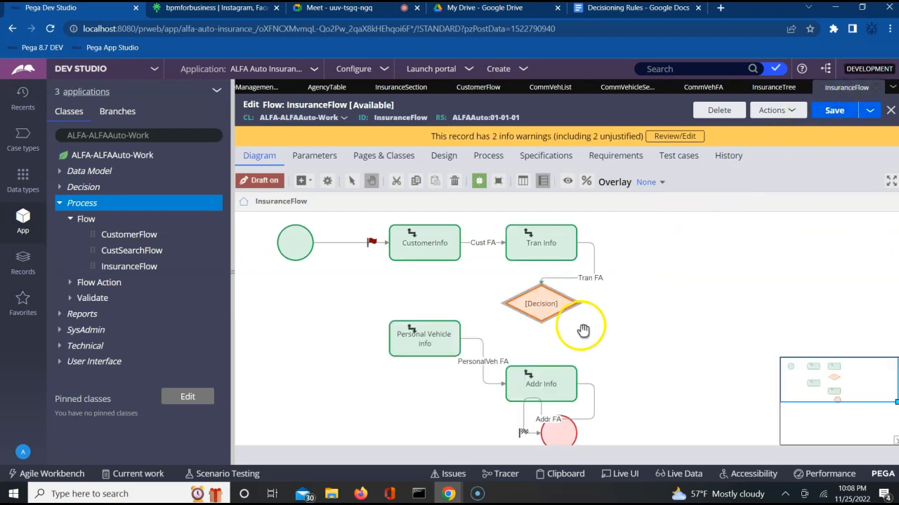
Set the Decision shape's type to Decision tree with InsuranceTree as its rule, and submit its properties.
{"action": "left_click", "coordinate": [538, 304]}
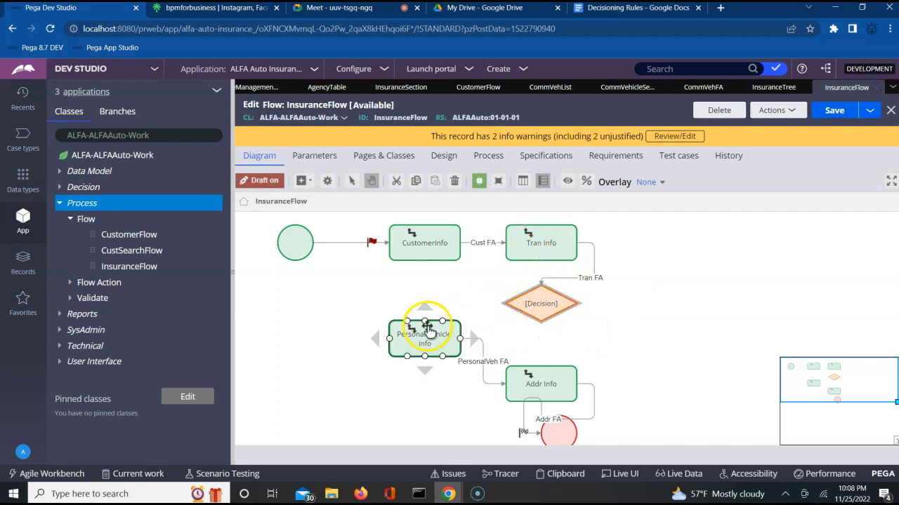
{"action": "double_click", "coordinate": [541, 302]}
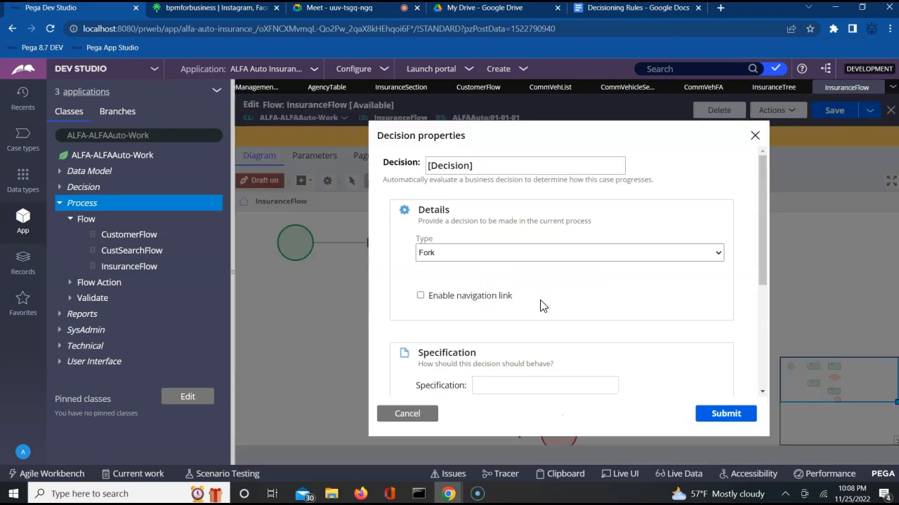
{"action": "left_click", "coordinate": [566, 254]}
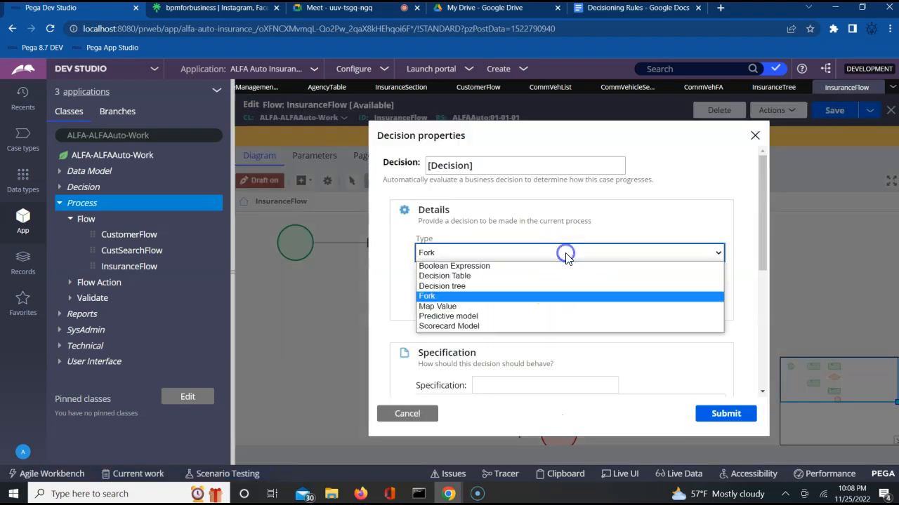
{"action": "left_click", "coordinate": [481, 287]}
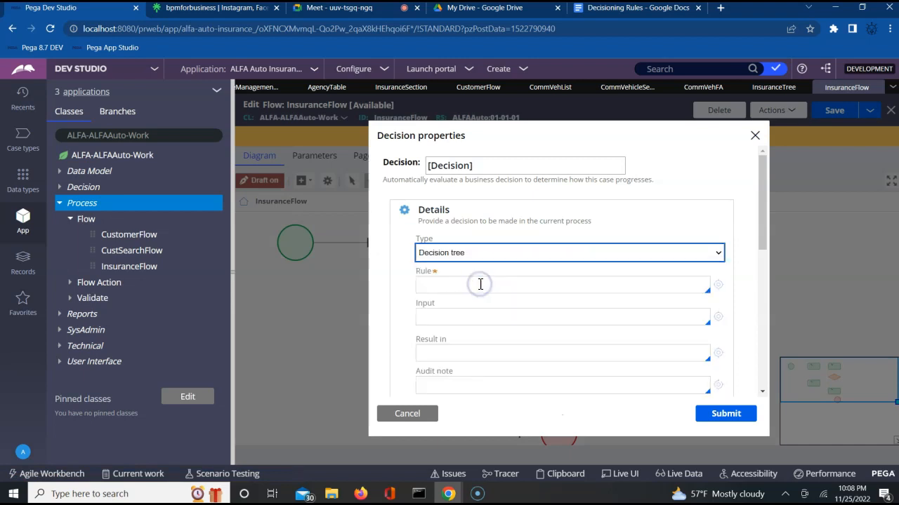
{"action": "left_click", "coordinate": [480, 283]}
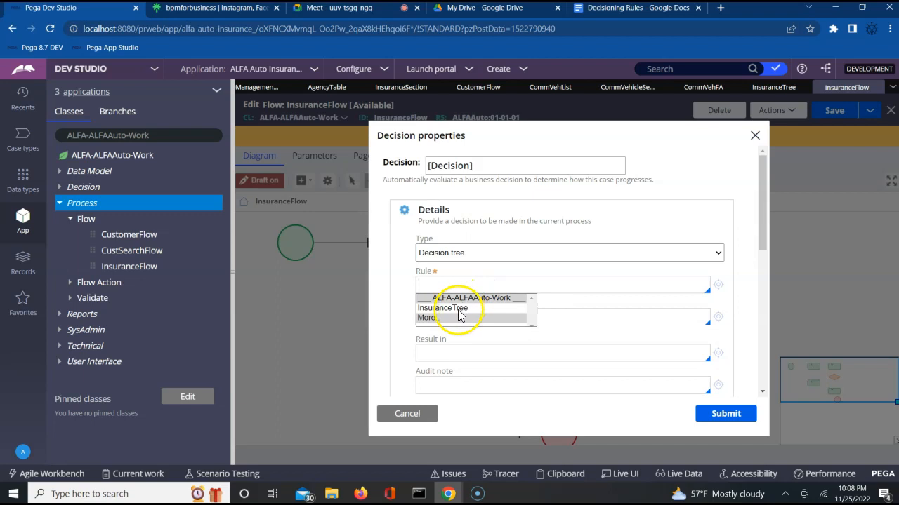
{"action": "left_click", "coordinate": [457, 309]}
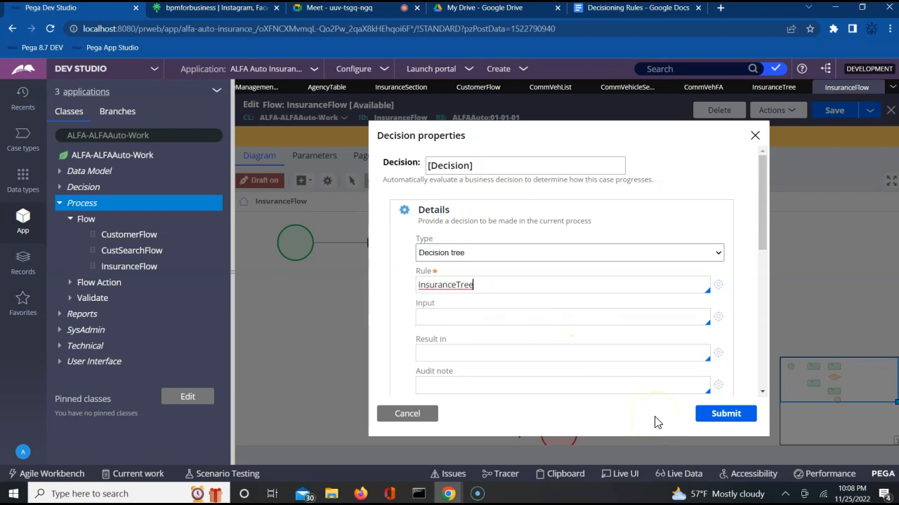
{"action": "left_click", "coordinate": [720, 417]}
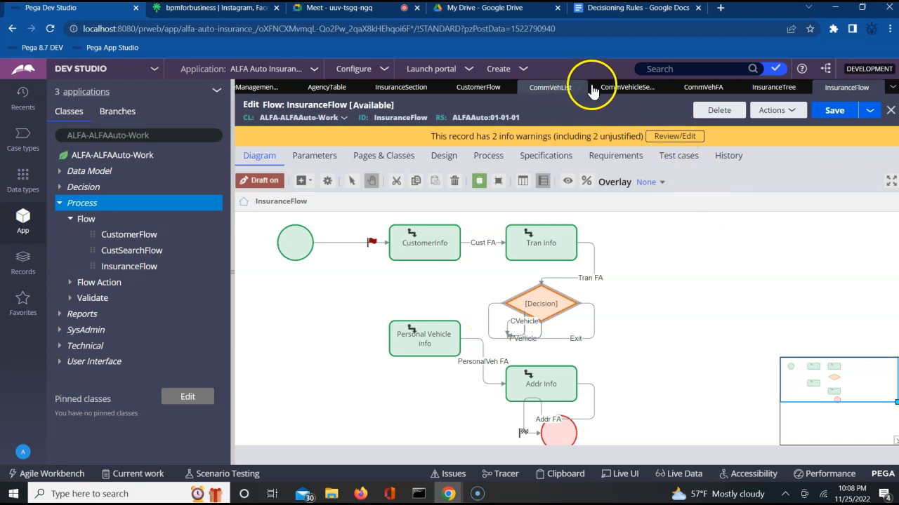
Check the return values in the InsuranceTree rule and delete the Exit connector from the Decision shape in InsuranceFlow.
{"action": "left_click", "coordinate": [773, 91]}
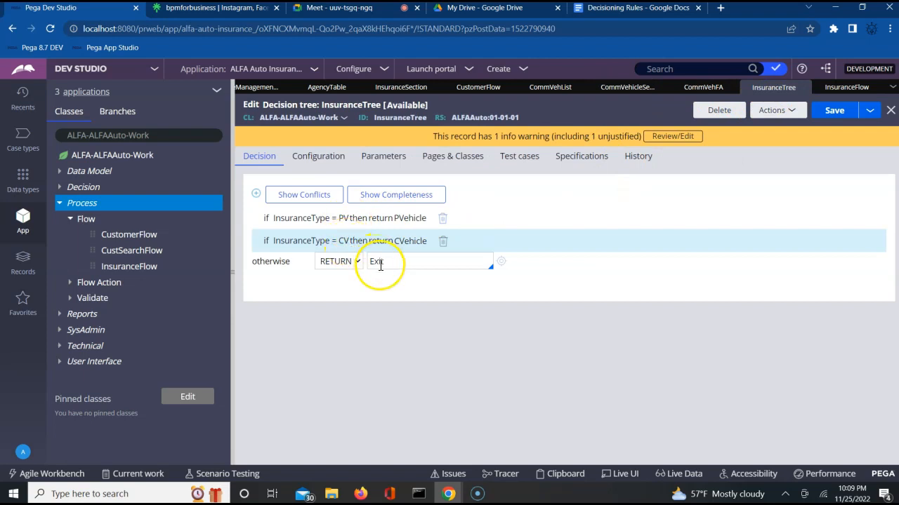
{"action": "left_click", "coordinate": [846, 89]}
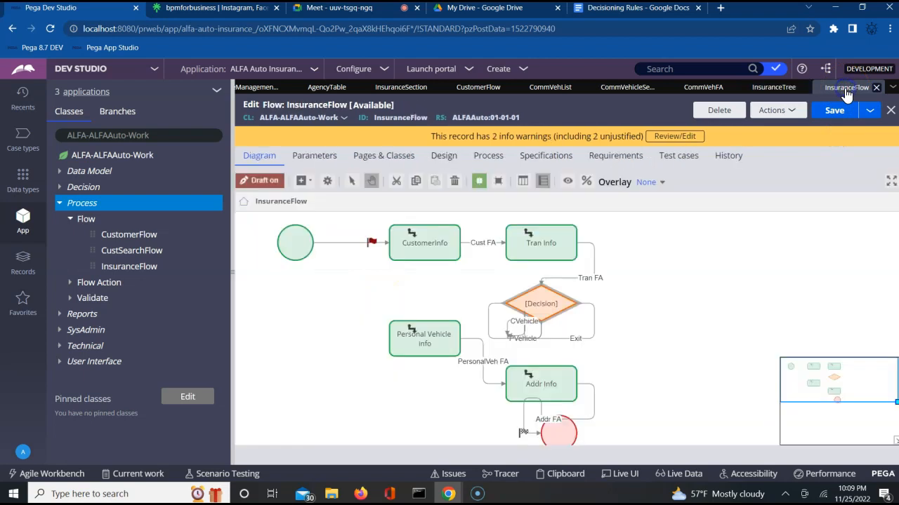
{"action": "left_click", "coordinate": [591, 336]}
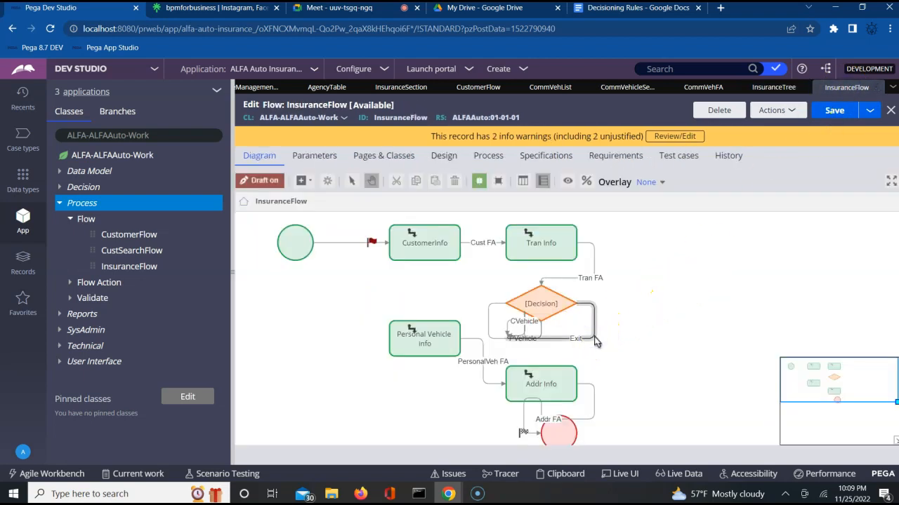
{"action": "right_click", "coordinate": [592, 335]}
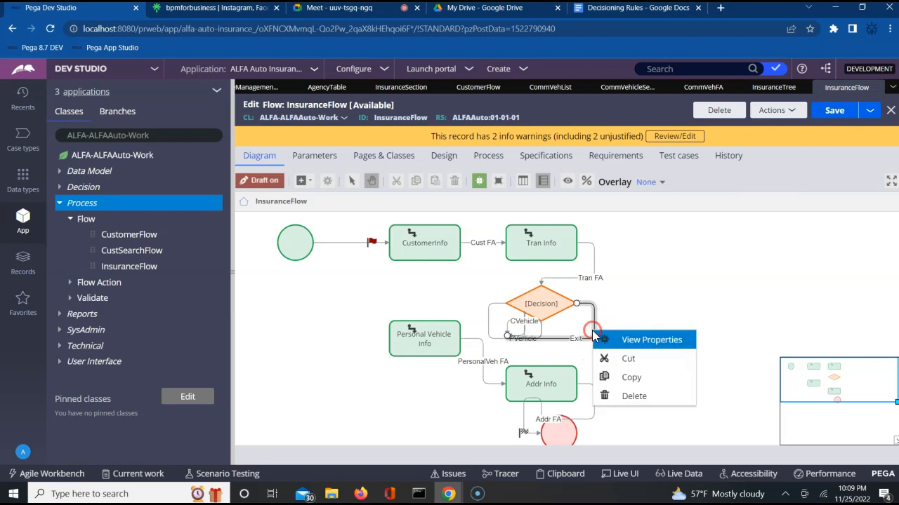
{"action": "left_click", "coordinate": [618, 399]}
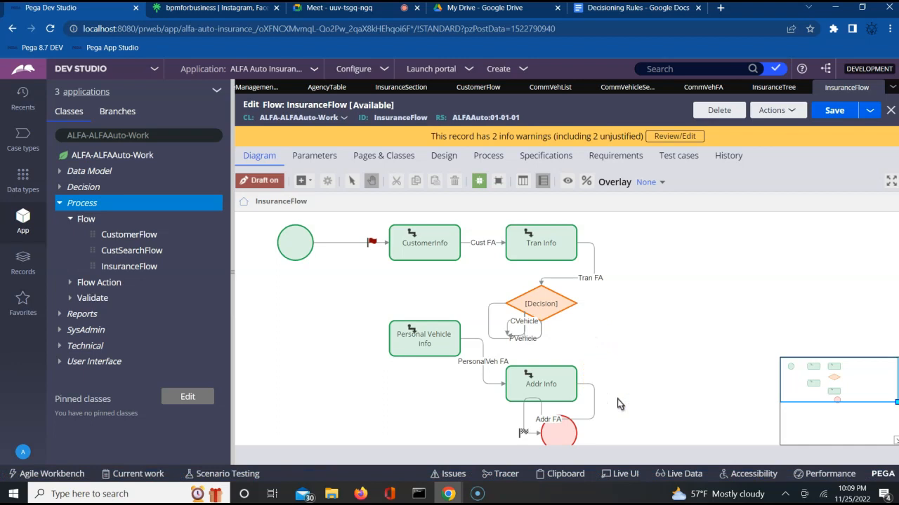
Pull the end of the CVehicle connector off the Decision shape into the empty area to its lower right.
{"action": "mouse_move", "coordinate": [540, 338]}
{"action": "left_mouse_down"}
{"action": "mouse_move", "coordinate": [502, 329]}
{"action": "mouse_move", "coordinate": [490, 336]}
{"action": "mouse_move", "coordinate": [523, 323]}
{"action": "mouse_move", "coordinate": [525, 332]}
{"action": "left_mouse_up"}
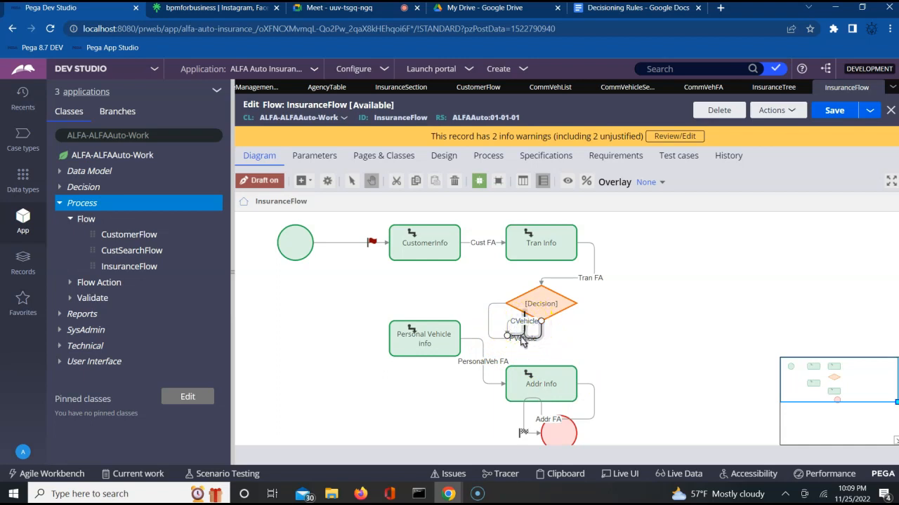
{"action": "left_click_drag", "start_coordinate": [521, 337], "coordinate": [541, 322]}
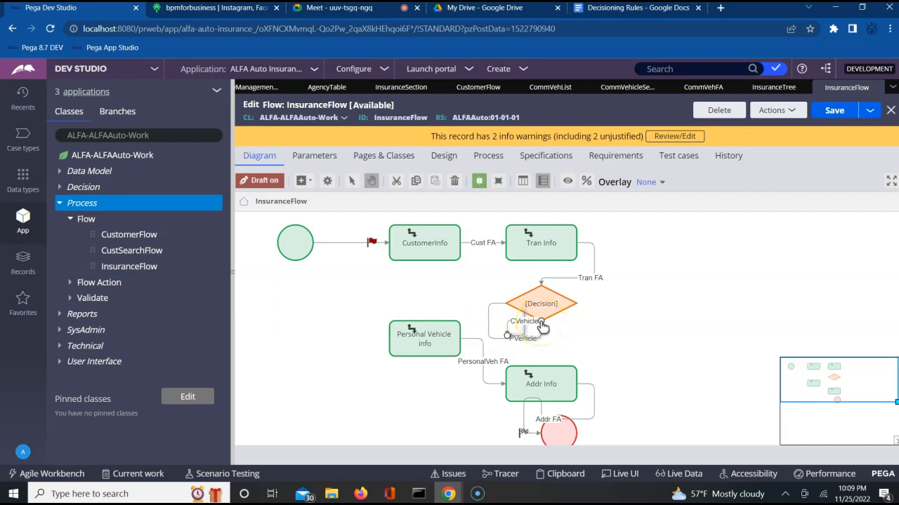
{"action": "left_click_drag", "start_coordinate": [542, 325], "coordinate": [660, 351]}
Attach the end of the PVehicle connector to the top of Personal Vehicle info and place that assignment slightly lower.
{"action": "left_click", "coordinate": [504, 339]}
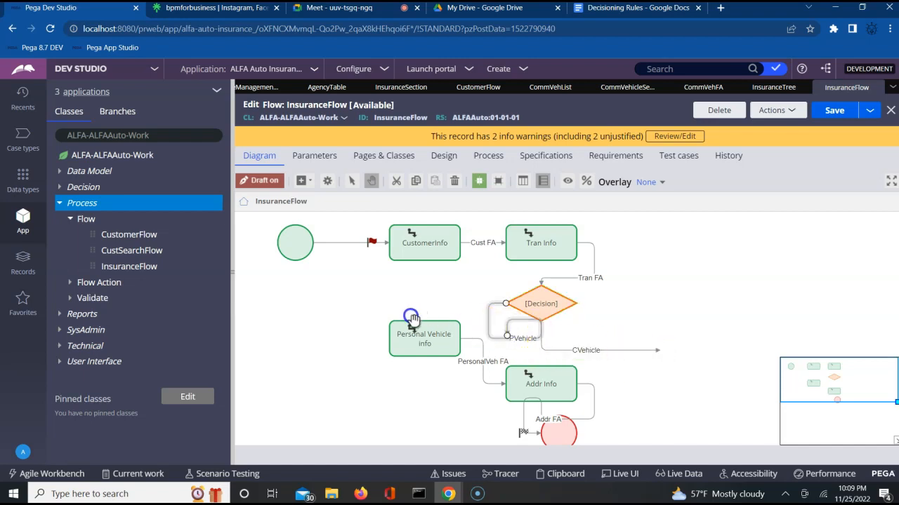
{"action": "left_click_drag", "start_coordinate": [507, 337], "coordinate": [420, 365]}
{"action": "left_click", "coordinate": [412, 340]}
{"action": "left_click", "coordinate": [509, 309]}
{"action": "left_click", "coordinate": [477, 311]}
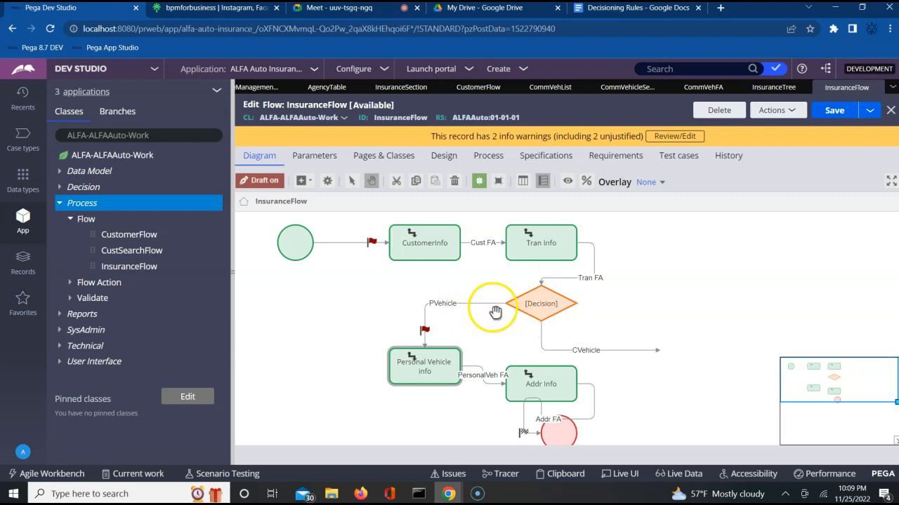
{"action": "left_click", "coordinate": [423, 326]}
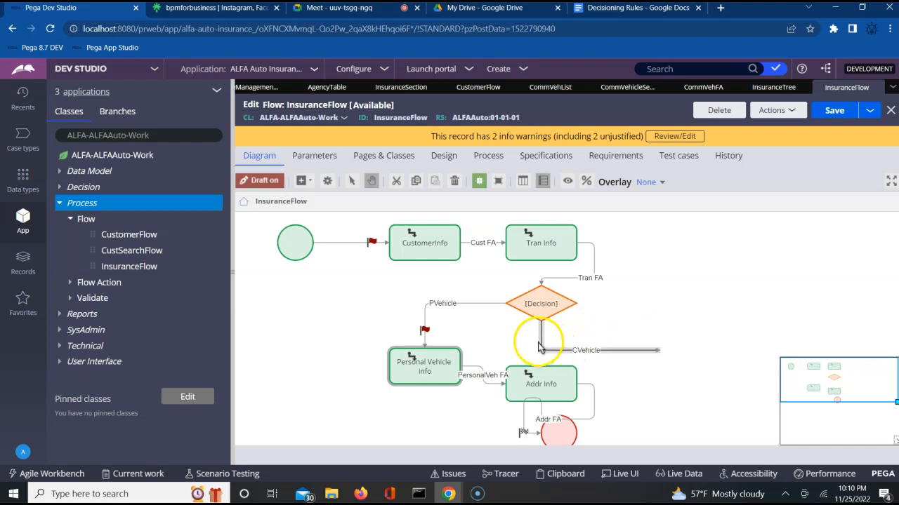
{"action": "left_click", "coordinate": [542, 316]}
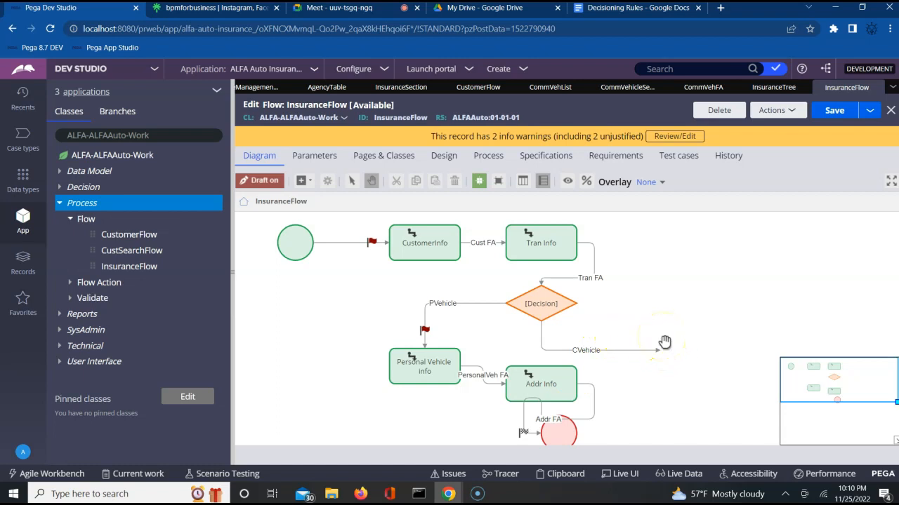
{"action": "left_click", "coordinate": [476, 328]}
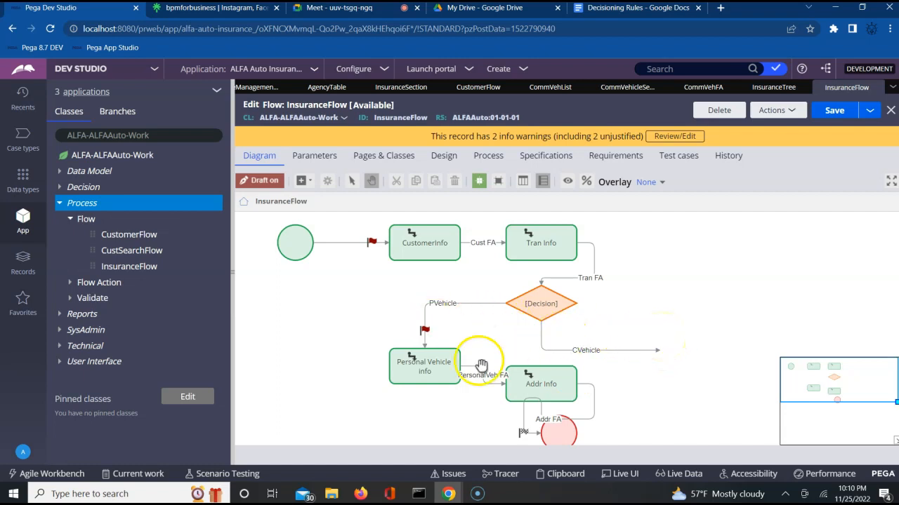
{"action": "left_click", "coordinate": [420, 241]}
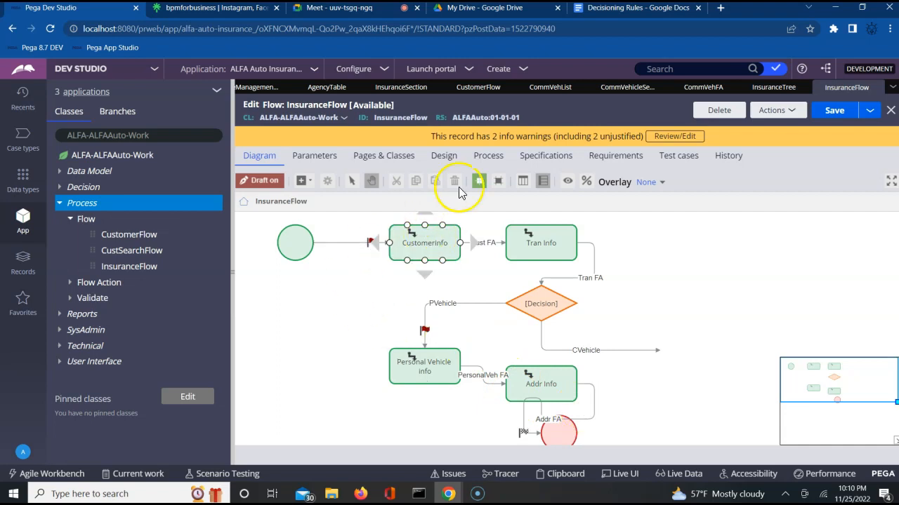
Add an Assignment shape to the lower right of the Decision shape and attach the CVehicle connector's end to its left side.
{"action": "left_click", "coordinate": [308, 182]}
{"action": "left_click_drag", "start_coordinate": [322, 196], "coordinate": [669, 346]}
{"action": "left_click", "coordinate": [659, 352]}
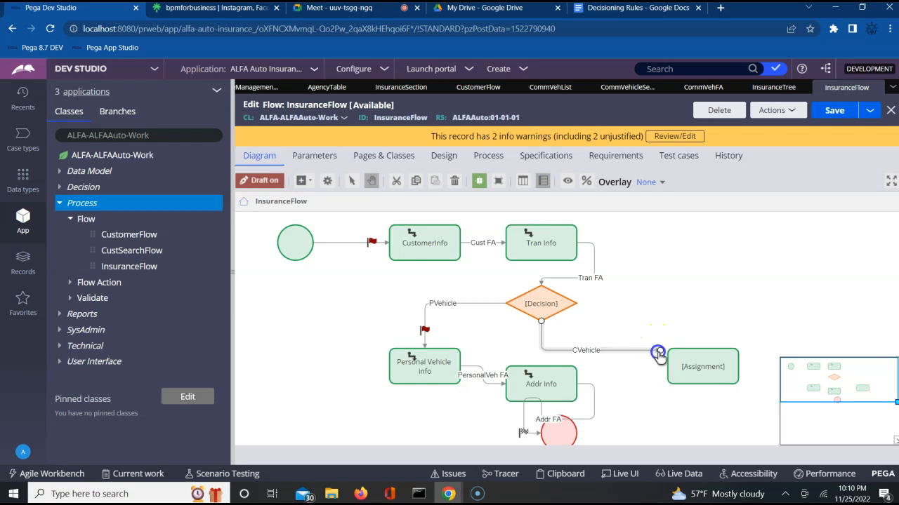
{"action": "mouse_move", "coordinate": [661, 349]}
{"action": "left_mouse_down"}
{"action": "mouse_move", "coordinate": [659, 356]}
{"action": "mouse_move", "coordinate": [656, 342]}
{"action": "left_mouse_up"}
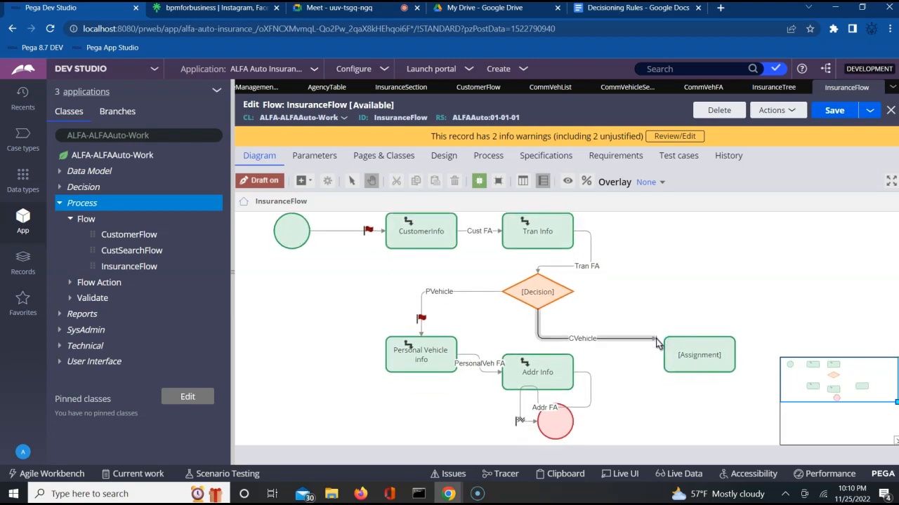
{"action": "left_click", "coordinate": [655, 341]}
{"action": "left_click_drag", "start_coordinate": [651, 342], "coordinate": [665, 355]}
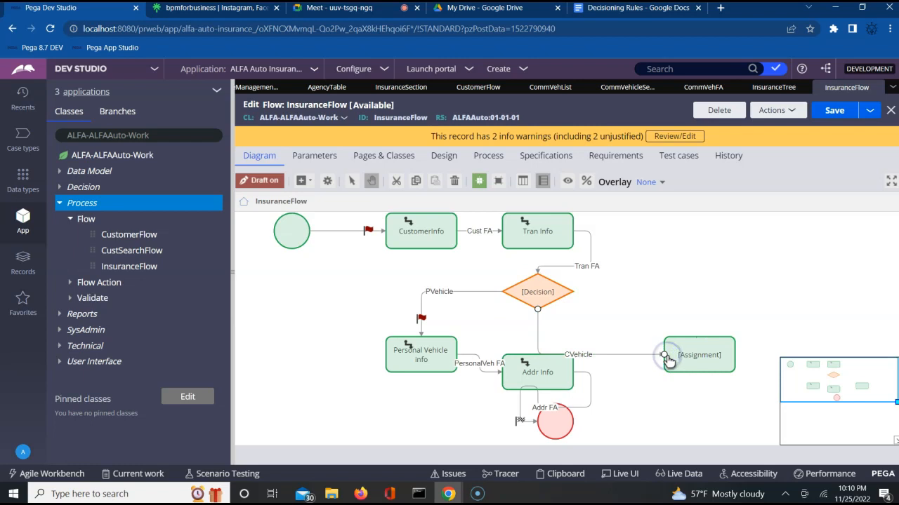
Move the Addr Info assignment straight down so it sits below the End shape.
{"action": "left_click_drag", "start_coordinate": [537, 371], "coordinate": [539, 452]}
{"action": "left_click", "coordinate": [549, 375]}
{"action": "mouse_move", "coordinate": [521, 424]}
{"action": "left_mouse_down"}
{"action": "mouse_move", "coordinate": [510, 427]}
{"action": "mouse_move", "coordinate": [537, 425]}
{"action": "left_mouse_up"}
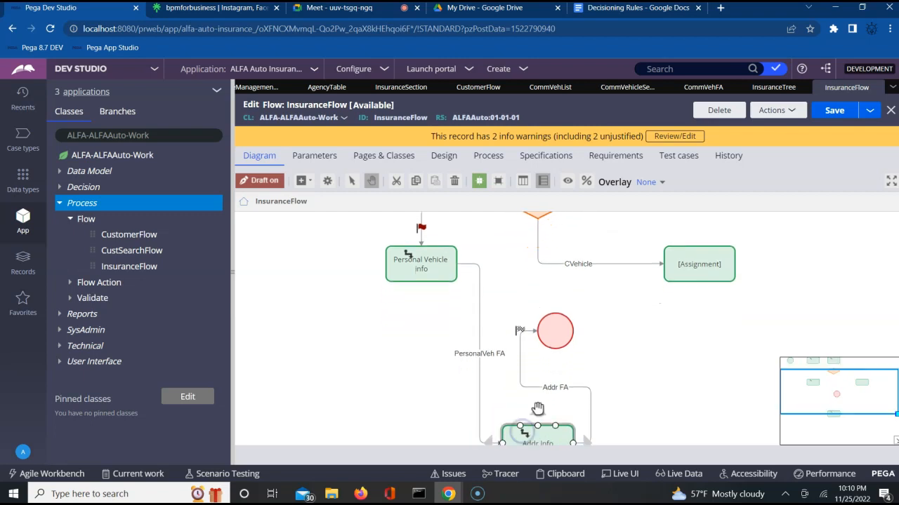
Rename the new assignment on the CVehicle path as Comm Veh FA and submit its properties.
{"action": "left_click", "coordinate": [700, 263]}
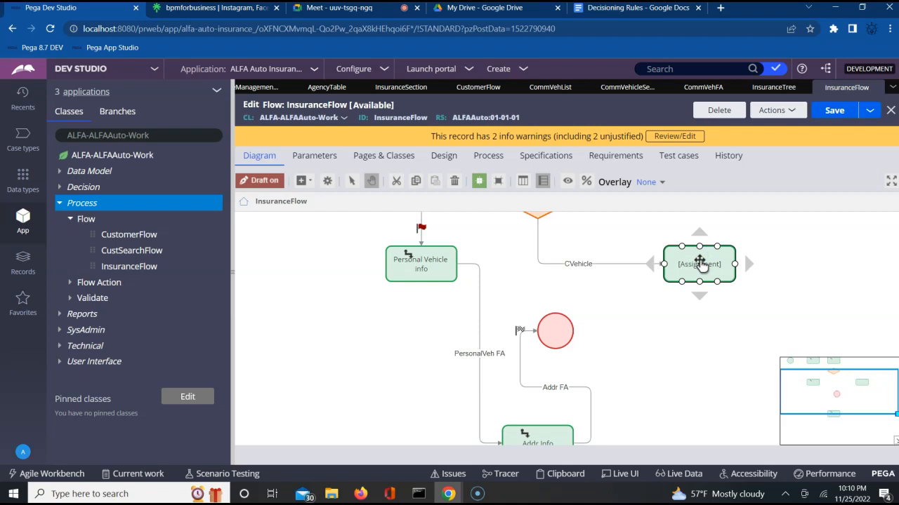
{"action": "double_click", "coordinate": [700, 264]}
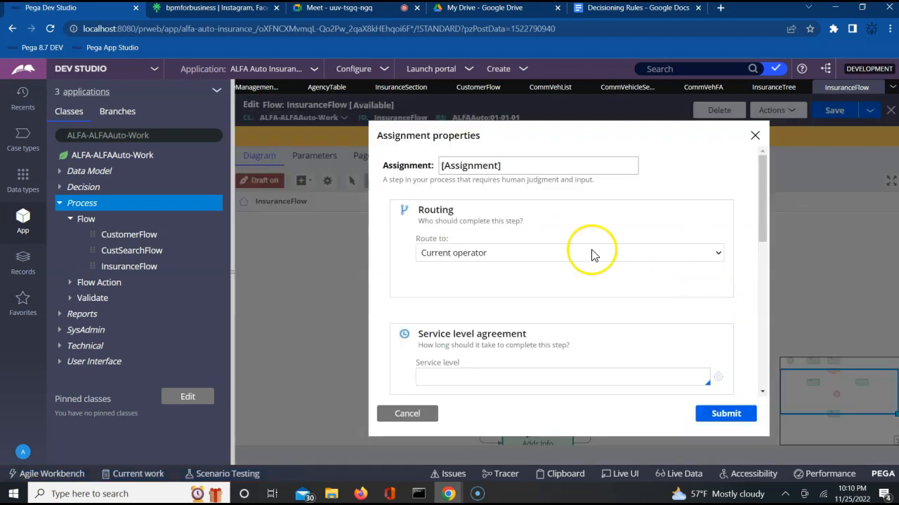
{"action": "triple_click", "coordinate": [486, 166]}
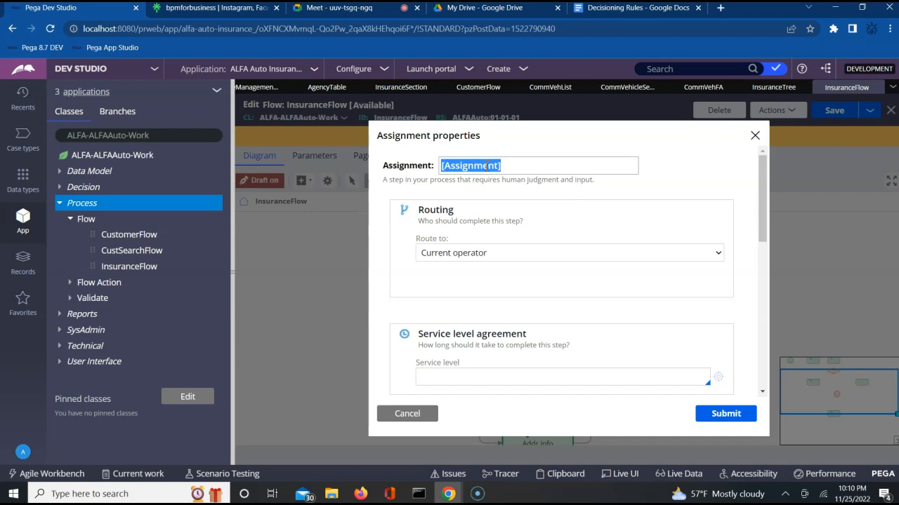
{"action": "type", "text": "Comm Veh FA"}
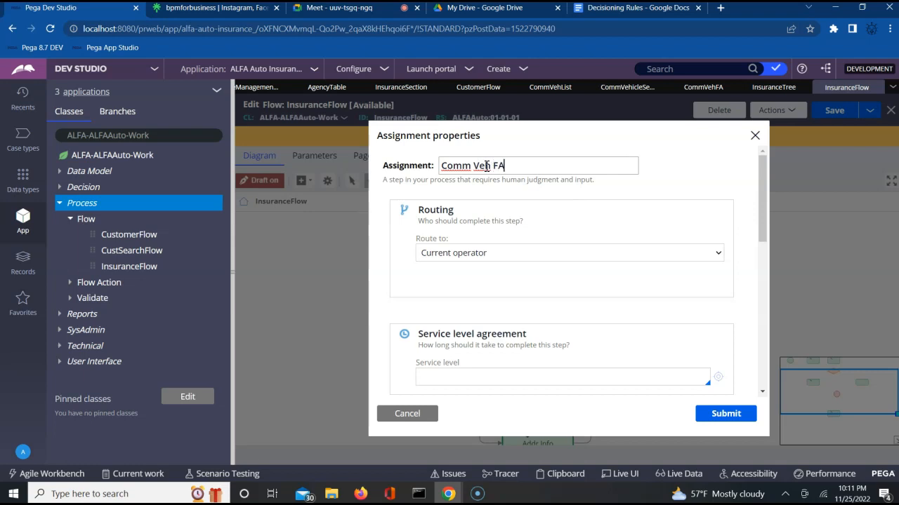
{"action": "left_click", "coordinate": [720, 414]}
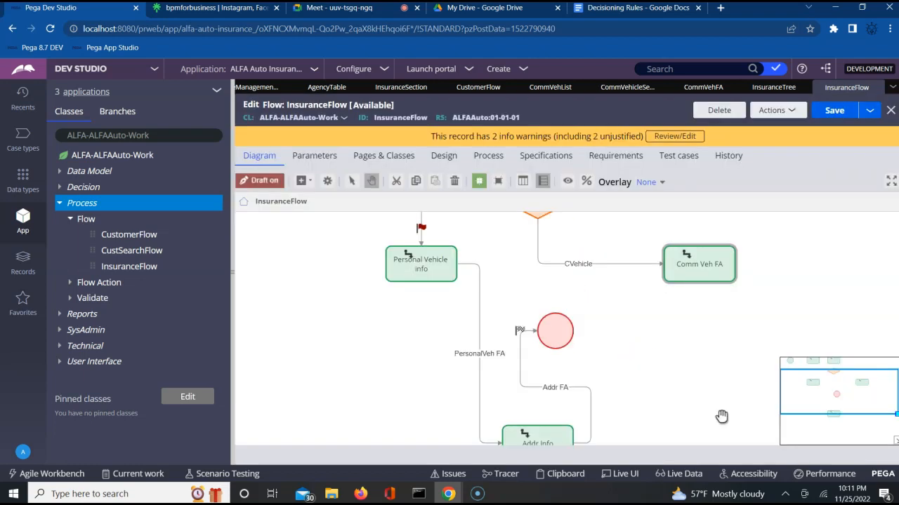
Connect the bottom of the Comm Veh FA assignment to the right side of the Addr Info assignment.
{"action": "left_click", "coordinate": [700, 284]}
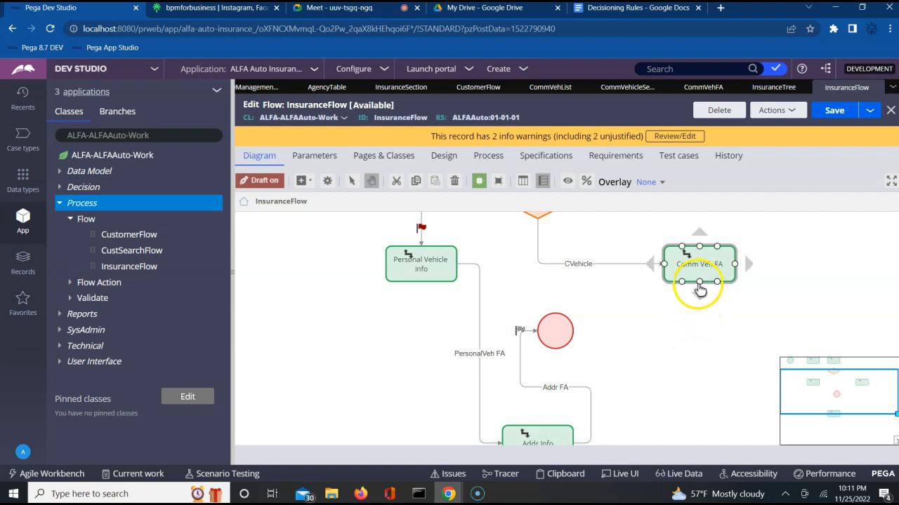
{"action": "left_click_drag", "start_coordinate": [700, 289], "coordinate": [695, 296]}
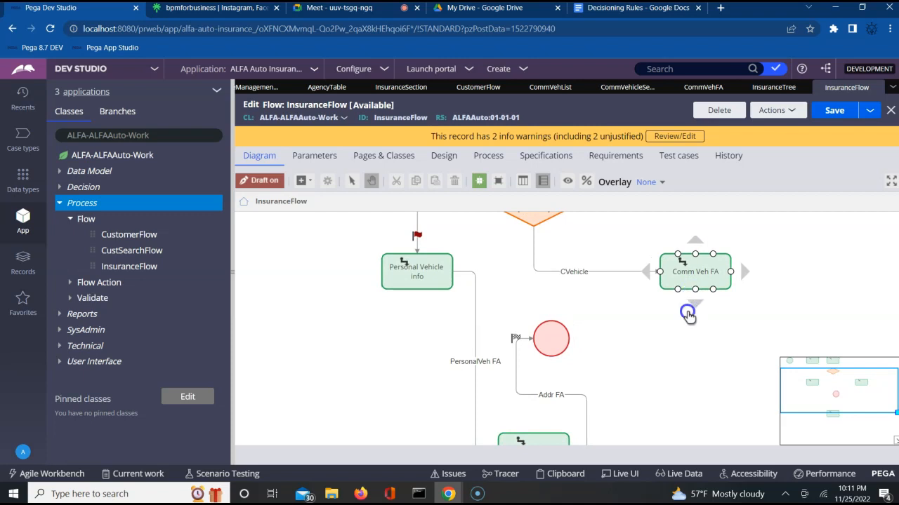
{"action": "left_click_drag", "start_coordinate": [695, 289], "coordinate": [583, 447]}
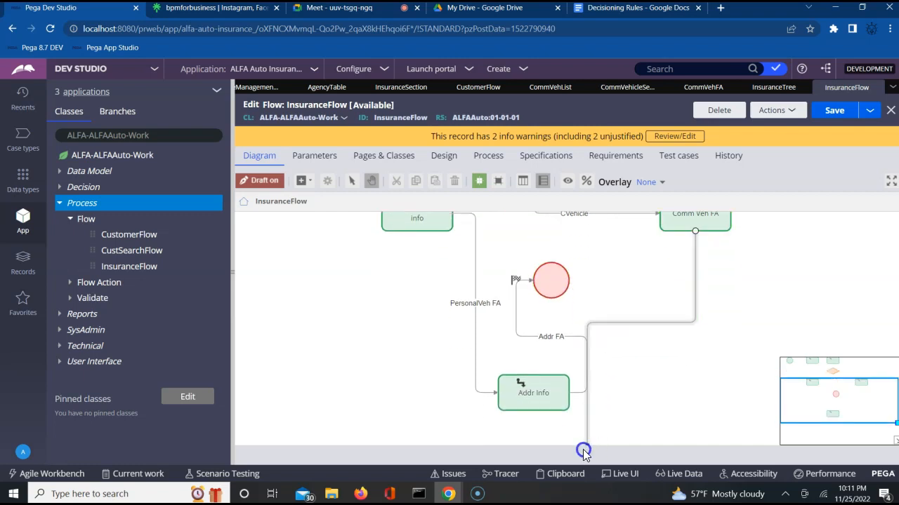
{"action": "mouse_move", "coordinate": [584, 378]}
{"action": "left_mouse_down"}
{"action": "mouse_move", "coordinate": [564, 389]}
{"action": "mouse_move", "coordinate": [584, 392]}
{"action": "left_mouse_up"}
{"action": "left_click", "coordinate": [661, 416]}
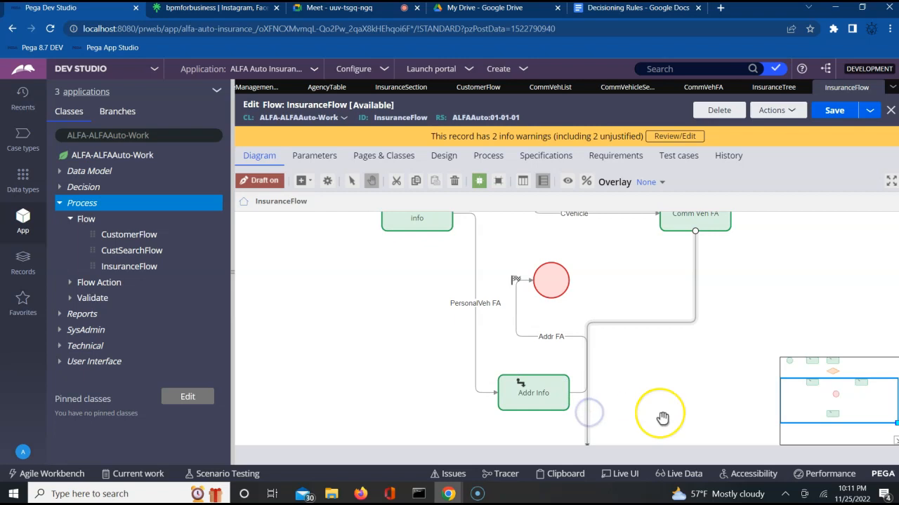
{"action": "left_click_drag", "start_coordinate": [662, 418], "coordinate": [677, 344]}
{"action": "left_click", "coordinate": [597, 425]}
{"action": "left_click", "coordinate": [599, 392]}
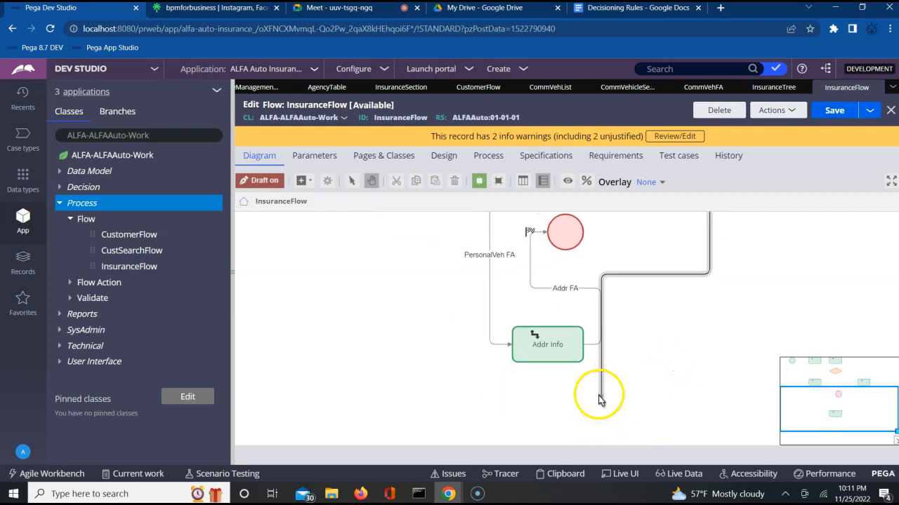
{"action": "left_click_drag", "start_coordinate": [590, 361], "coordinate": [585, 342]}
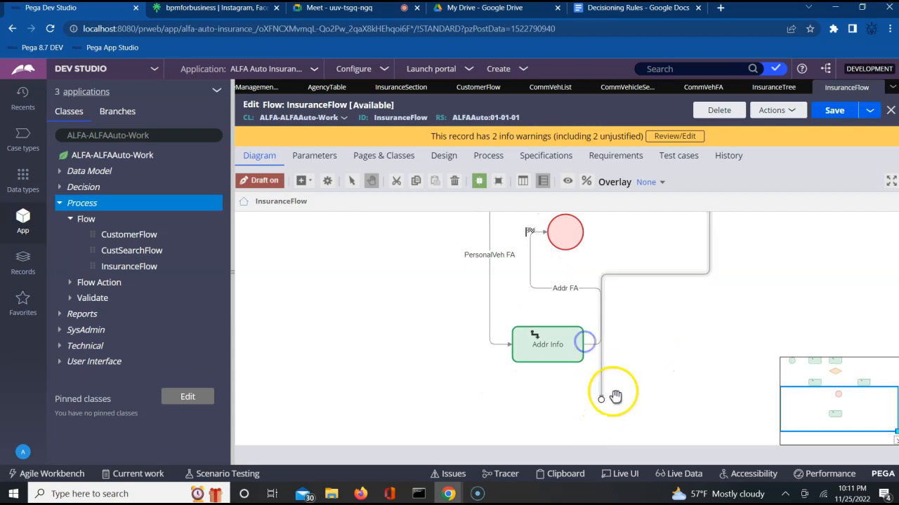
{"action": "left_click_drag", "start_coordinate": [599, 400], "coordinate": [582, 345]}
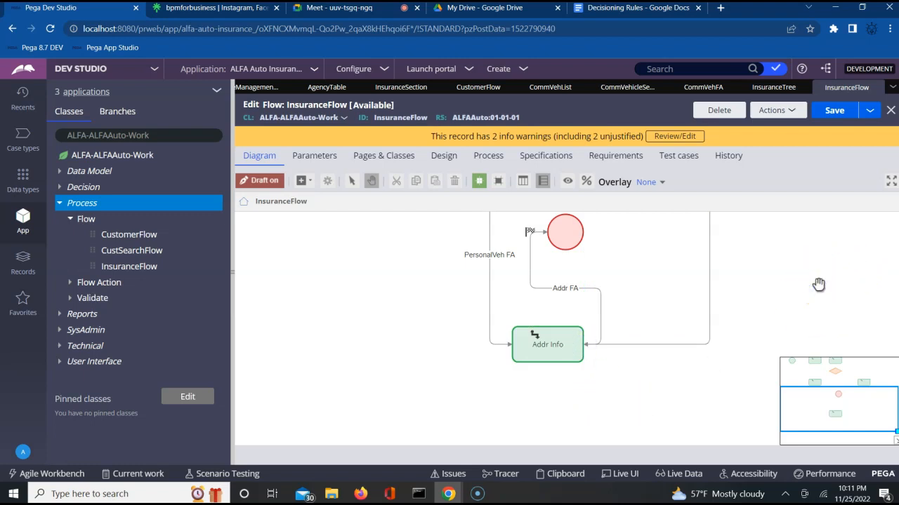
Move the Addr Info assignment up between the two vehicle branches and place the End shape directly below it.
{"action": "left_click_drag", "start_coordinate": [706, 285], "coordinate": [692, 357]}
{"action": "left_click", "coordinate": [539, 429]}
{"action": "left_click_drag", "start_coordinate": [539, 429], "coordinate": [551, 342]}
{"action": "left_click_drag", "start_coordinate": [566, 298], "coordinate": [566, 414]}
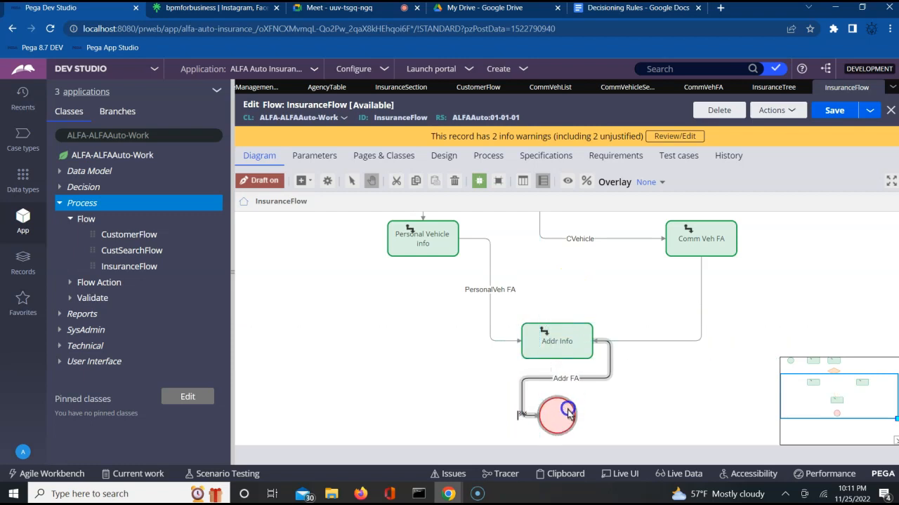
Try to reattach the start of the Addr FA connector from the right side to the bottom of Addr Info.
{"action": "left_click", "coordinate": [608, 353]}
{"action": "left_click", "coordinate": [592, 345]}
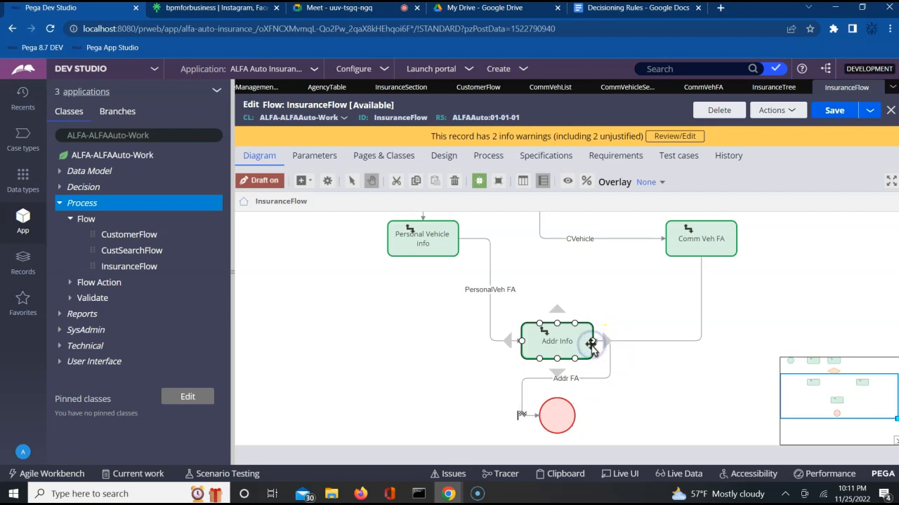
{"action": "double_click", "coordinate": [593, 344]}
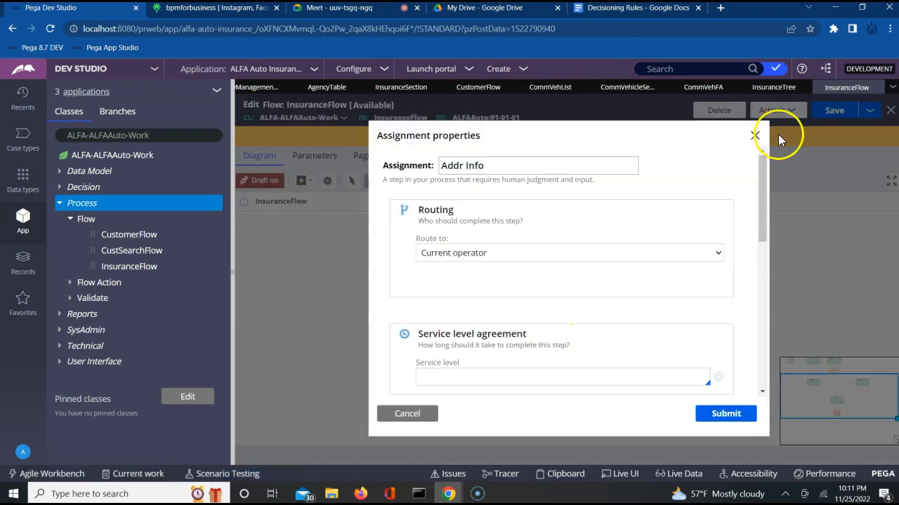
{"action": "left_click", "coordinate": [753, 136]}
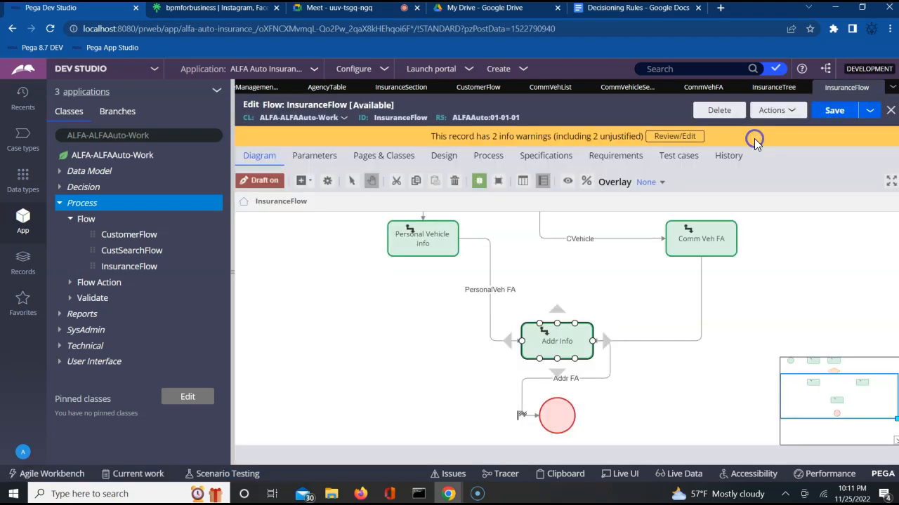
{"action": "left_click", "coordinate": [611, 351]}
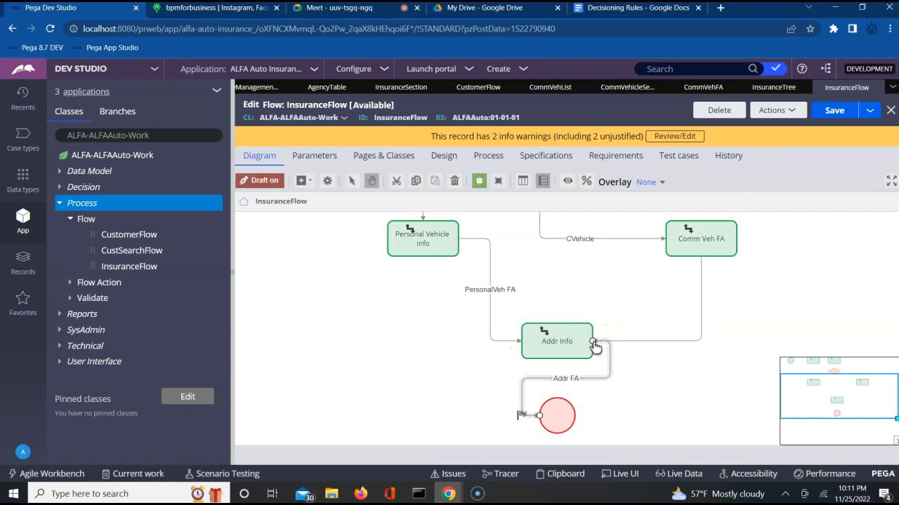
{"action": "left_click_drag", "start_coordinate": [593, 344], "coordinate": [556, 363]}
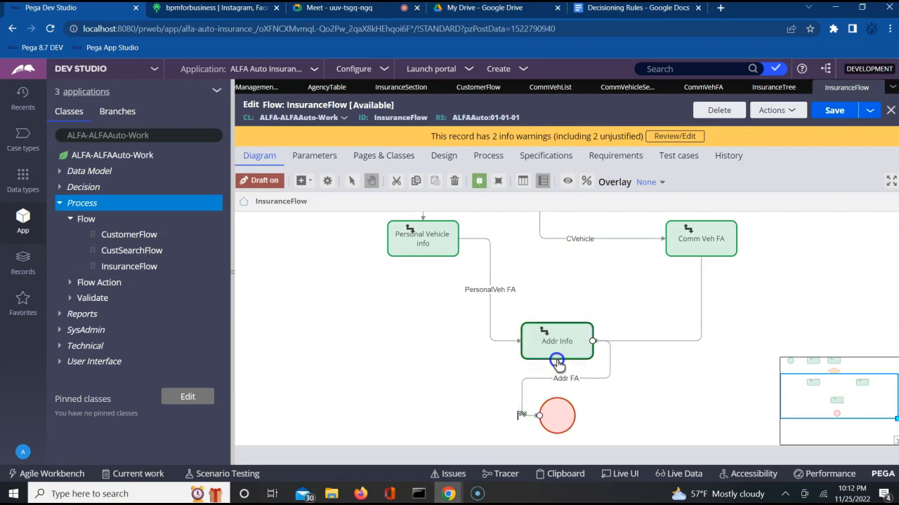
{"action": "left_click", "coordinate": [595, 342]}
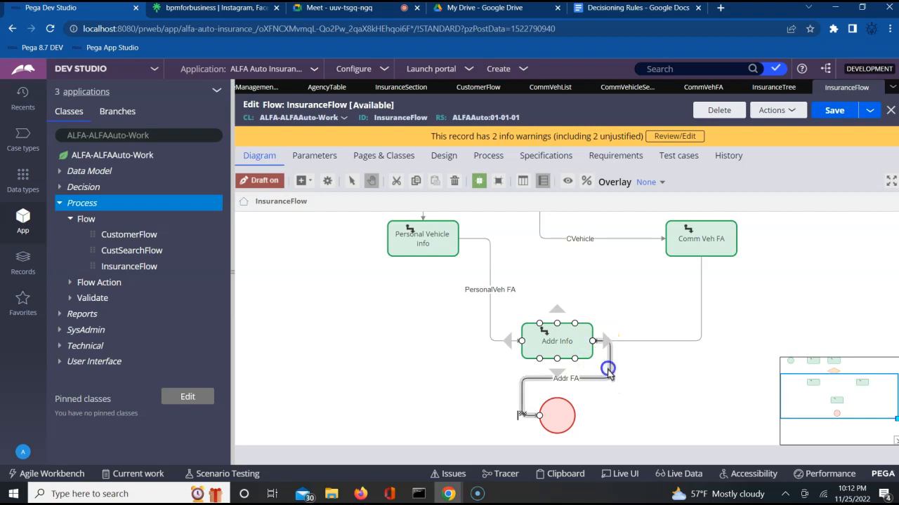
{"action": "left_click", "coordinate": [609, 362]}
{"action": "left_click", "coordinate": [595, 376]}
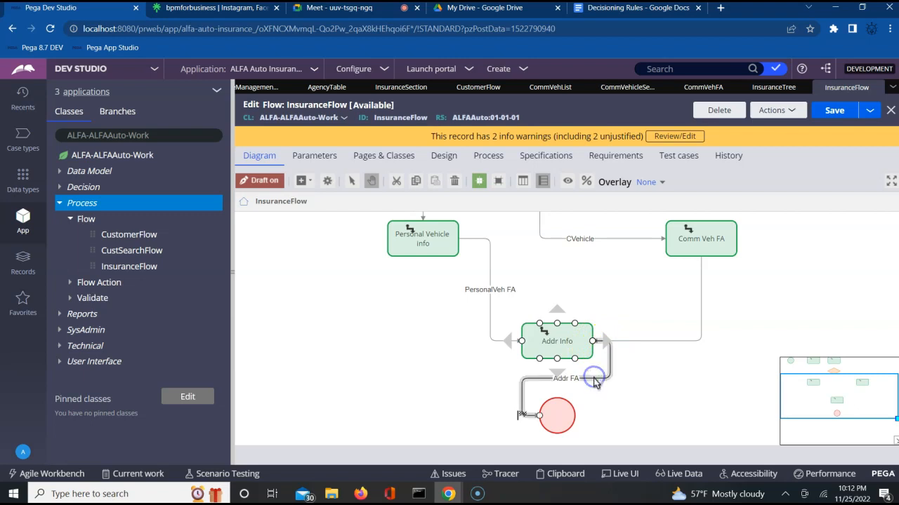
{"action": "left_click_drag", "start_coordinate": [594, 345], "coordinate": [556, 365]}
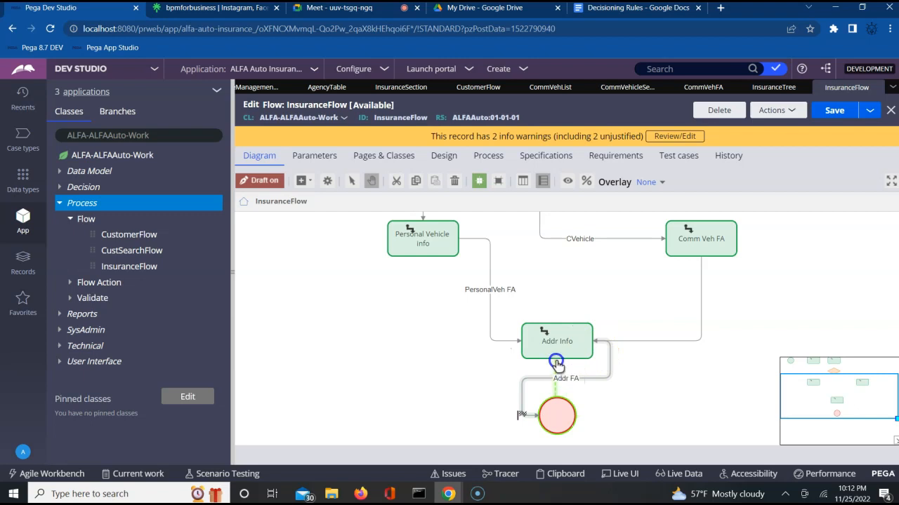
{"action": "left_click", "coordinate": [556, 362]}
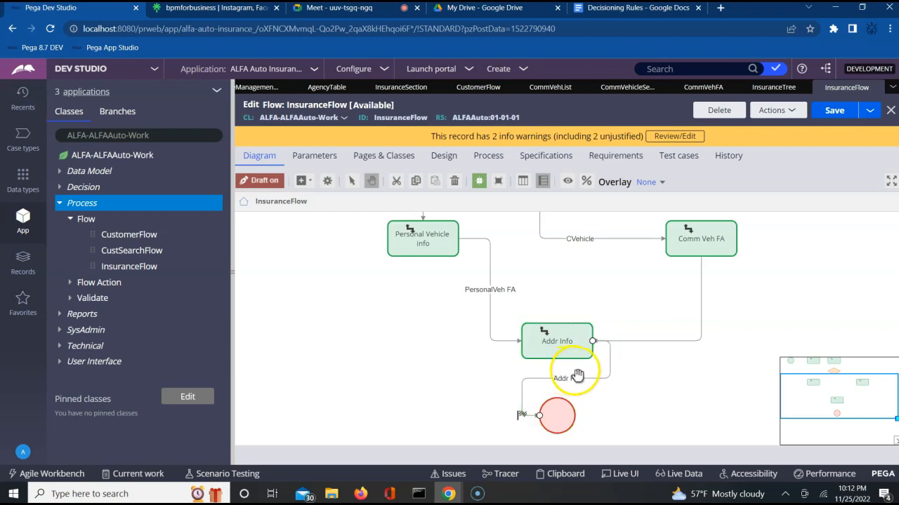
{"action": "left_click", "coordinate": [662, 377]}
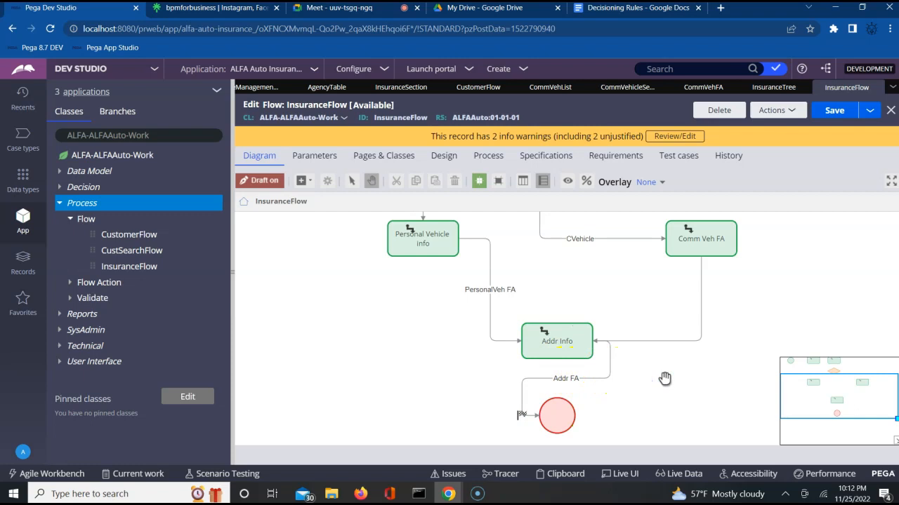
Set the flow action of the connector between Comm Veh FA and Addr Info to CommVehFA.
{"action": "left_click", "coordinate": [701, 237]}
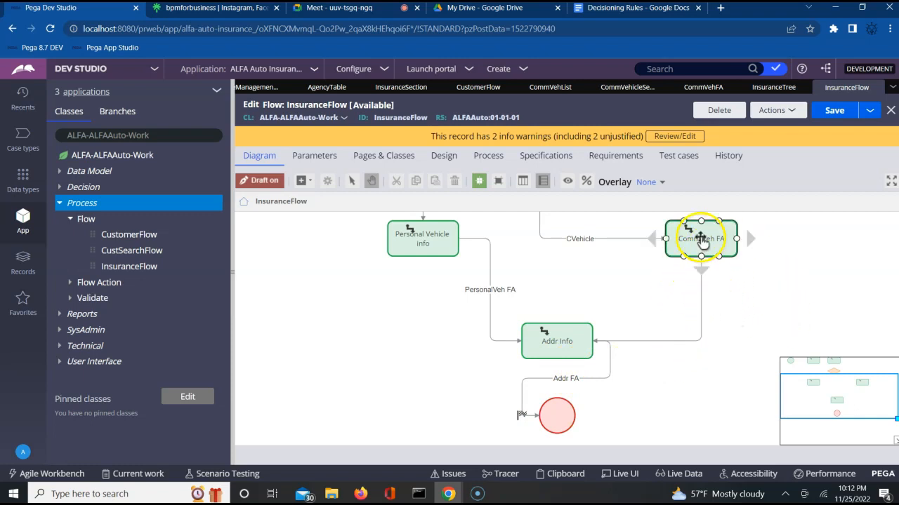
{"action": "left_click", "coordinate": [700, 289]}
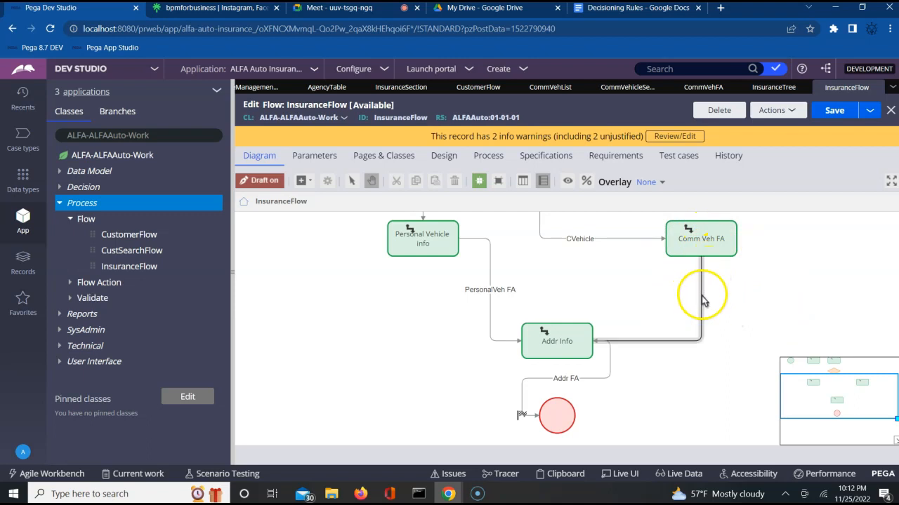
{"action": "double_click", "coordinate": [702, 293]}
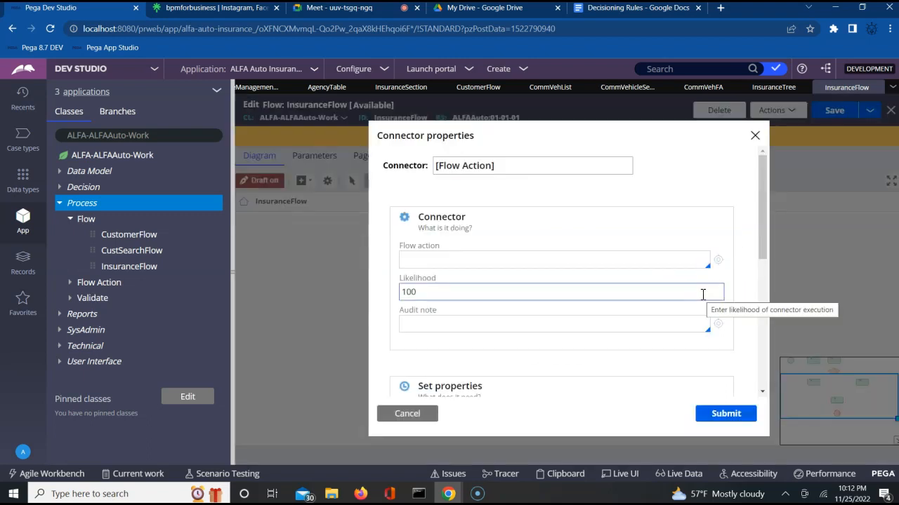
{"action": "left_click", "coordinate": [548, 263]}
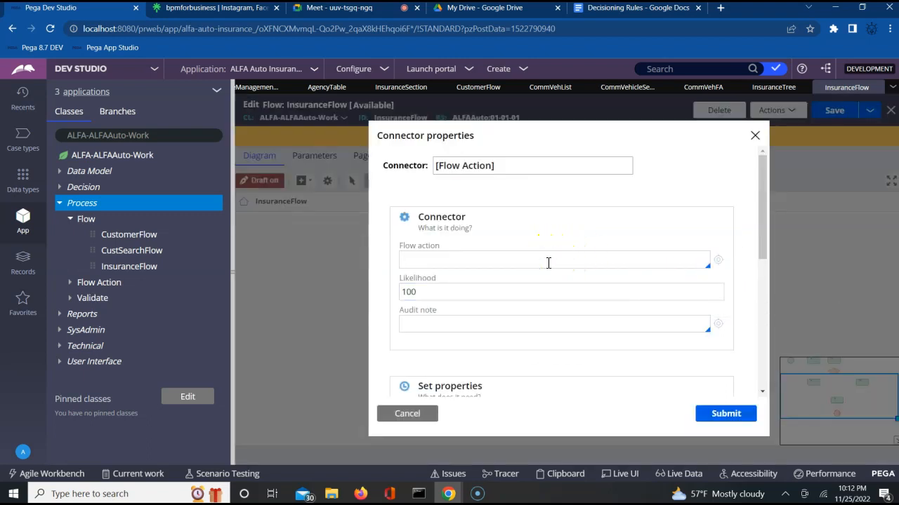
{"action": "key", "text": "Down"}
{"action": "key", "text": "Down"}
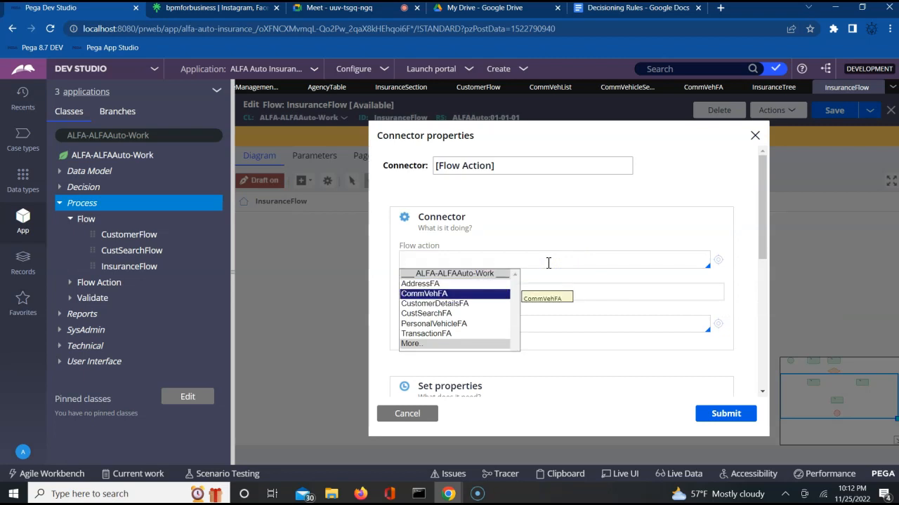
{"action": "key", "text": "Return"}
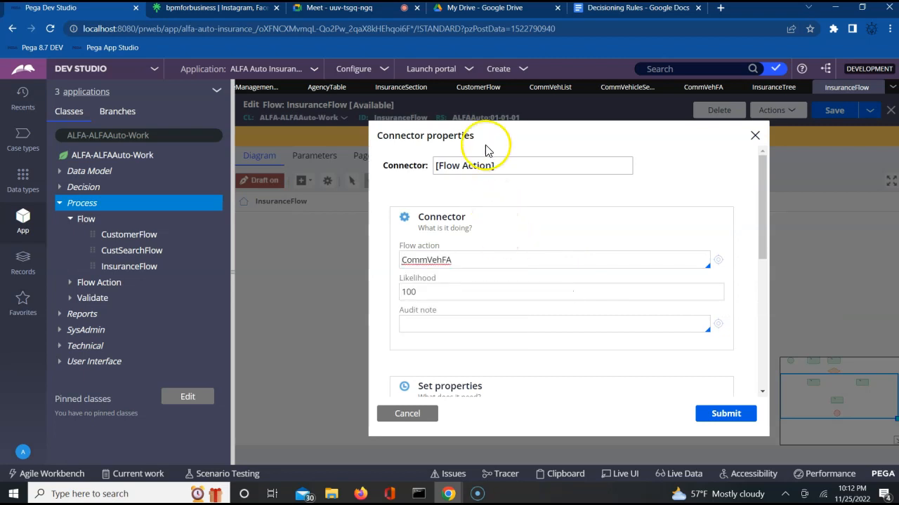
Name the connector leading to Addr Info Comm Veh FA and submit its properties.
{"action": "triple_click", "coordinate": [470, 167]}
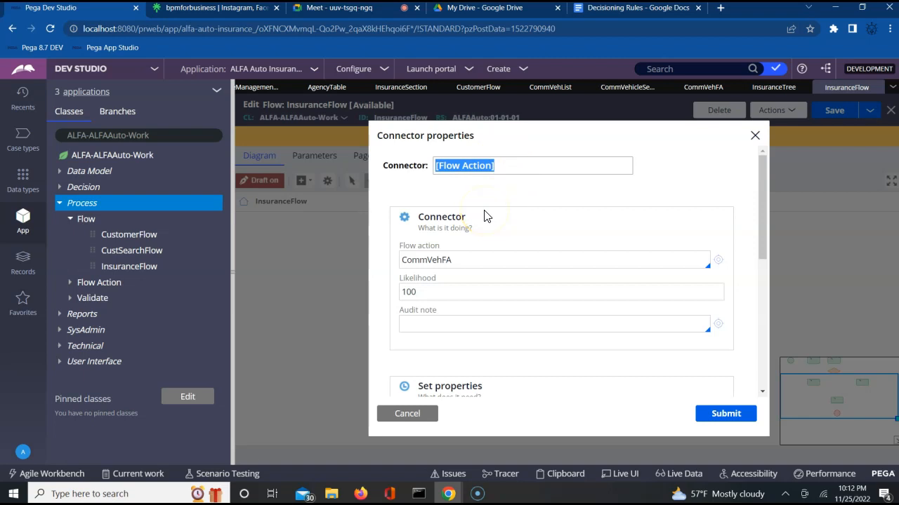
{"action": "type", "text": "Comm Veh FA"}
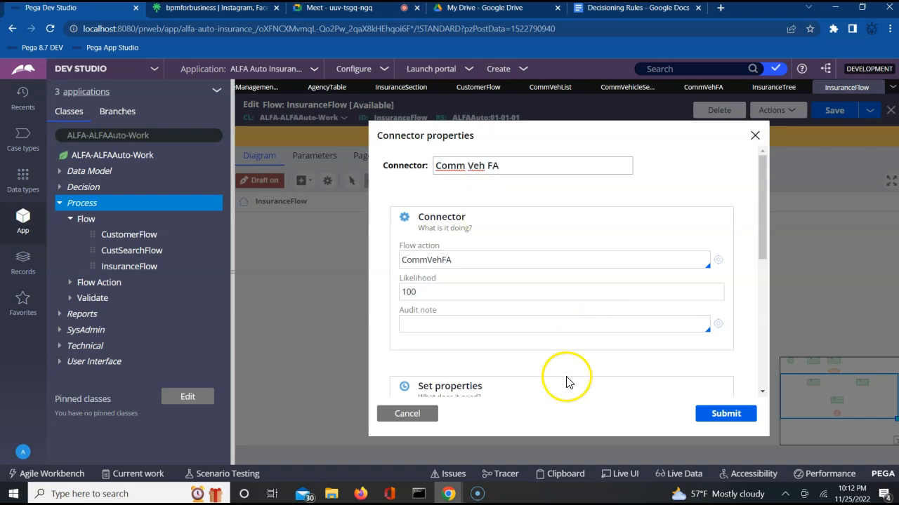
{"action": "left_click", "coordinate": [730, 416]}
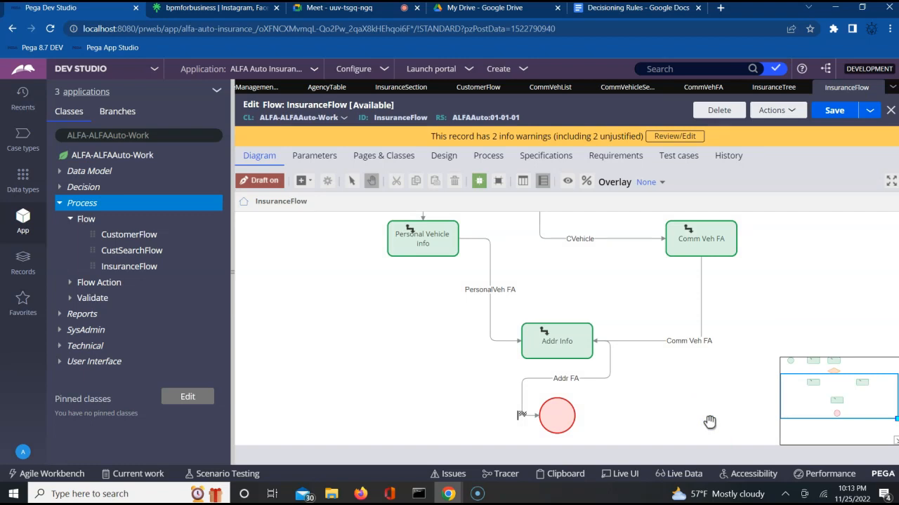
Move the End shape above Addr Info, between the two vehicle assignments, and save the InsuranceFlow rule.
{"action": "left_click_drag", "start_coordinate": [555, 417], "coordinate": [569, 283]}
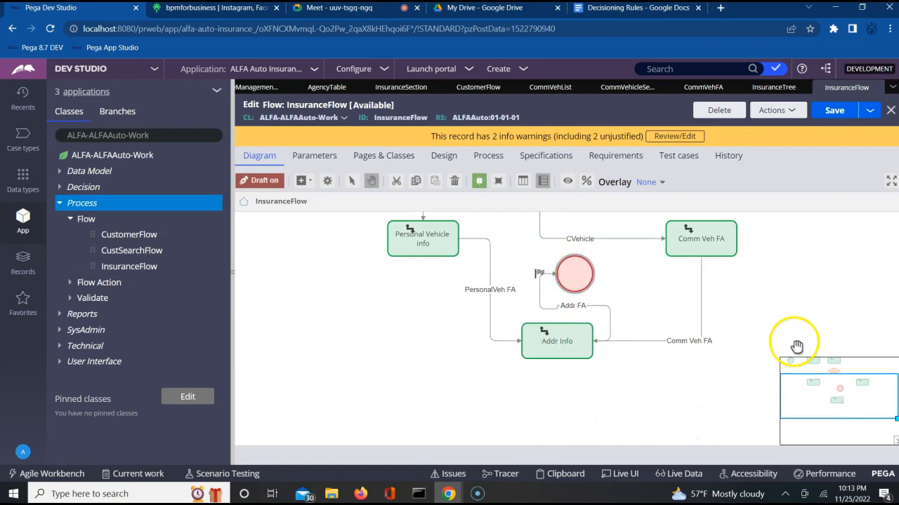
{"action": "left_click_drag", "start_coordinate": [815, 391], "coordinate": [794, 361]}
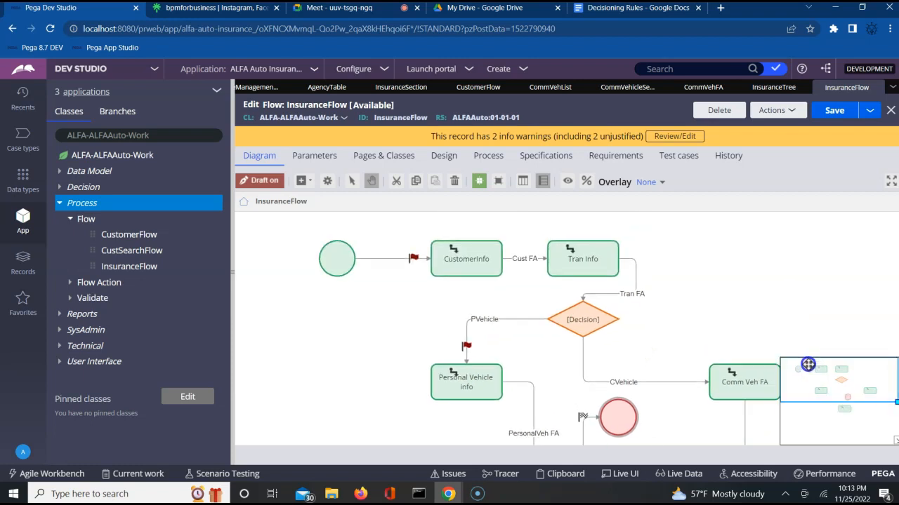
{"action": "left_click", "coordinate": [457, 273]}
{"action": "left_click", "coordinate": [582, 265]}
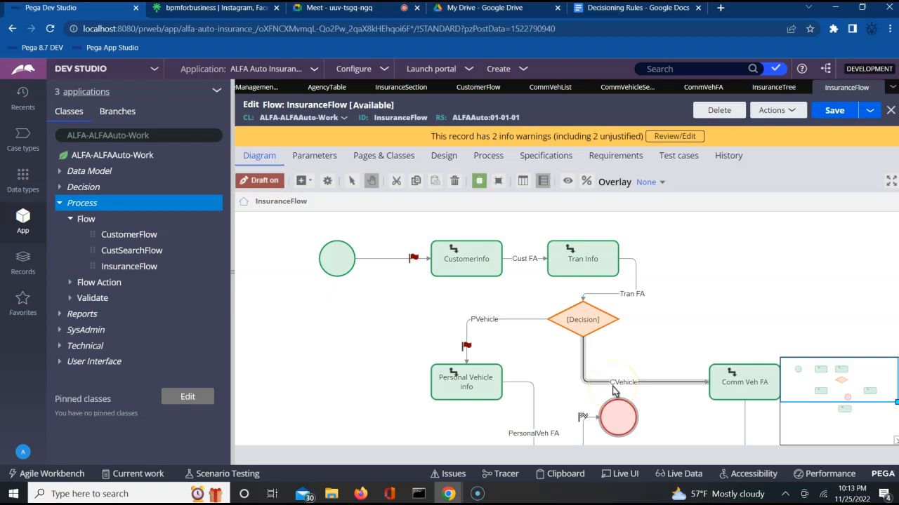
{"action": "left_click", "coordinate": [839, 112]}
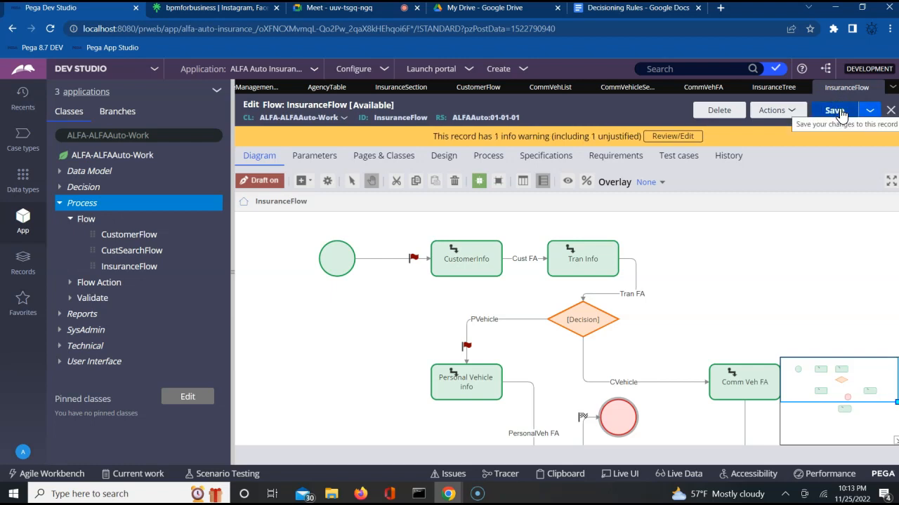
{"action": "left_click", "coordinate": [772, 295]}
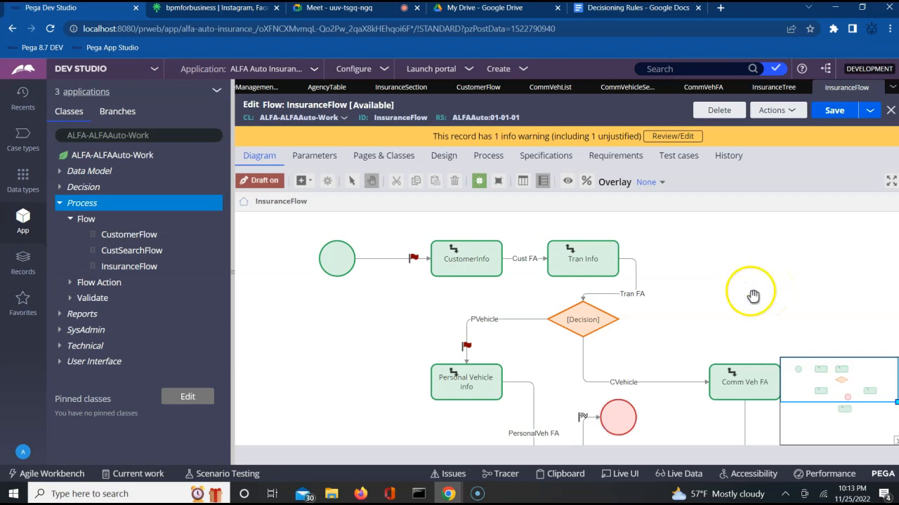
Review the Decision shape's type and rule in its properties and submit them without edits.
{"action": "left_click", "coordinate": [589, 316]}
{"action": "double_click", "coordinate": [592, 316]}
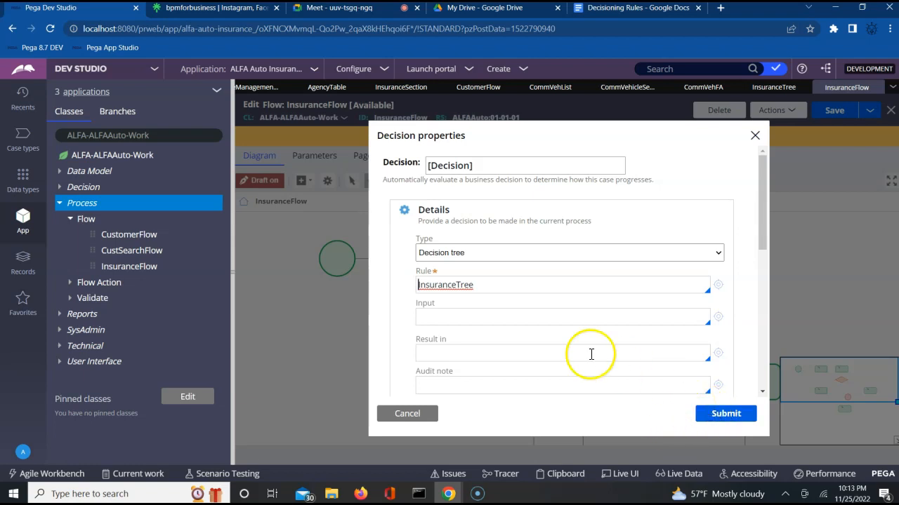
{"action": "left_click", "coordinate": [725, 414]}
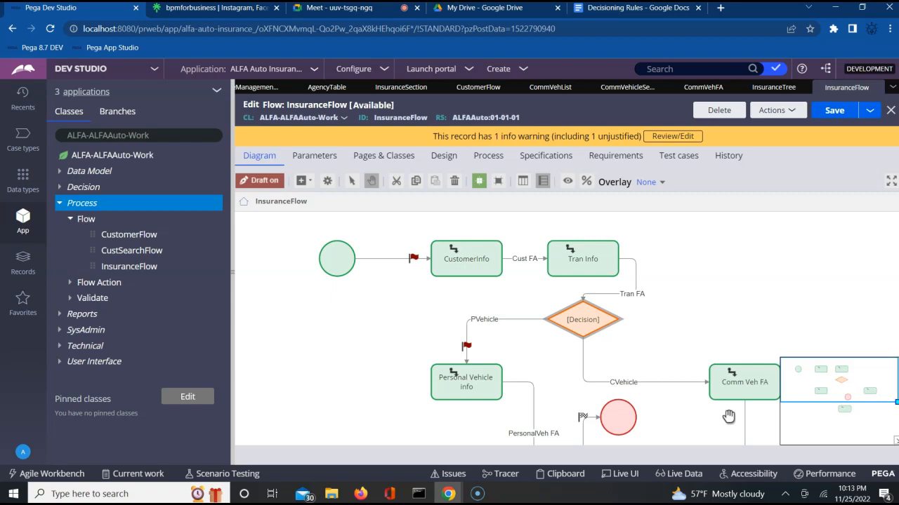
{"action": "left_click", "coordinate": [757, 306]}
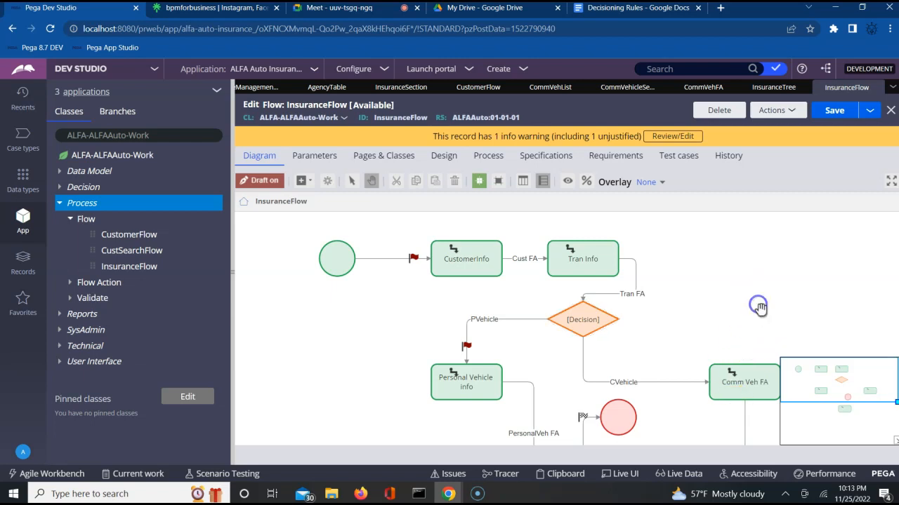
Run InsuranceFlow and fill in the customer's first and last name, gender Male and age 24.
{"action": "left_click", "coordinate": [790, 116]}
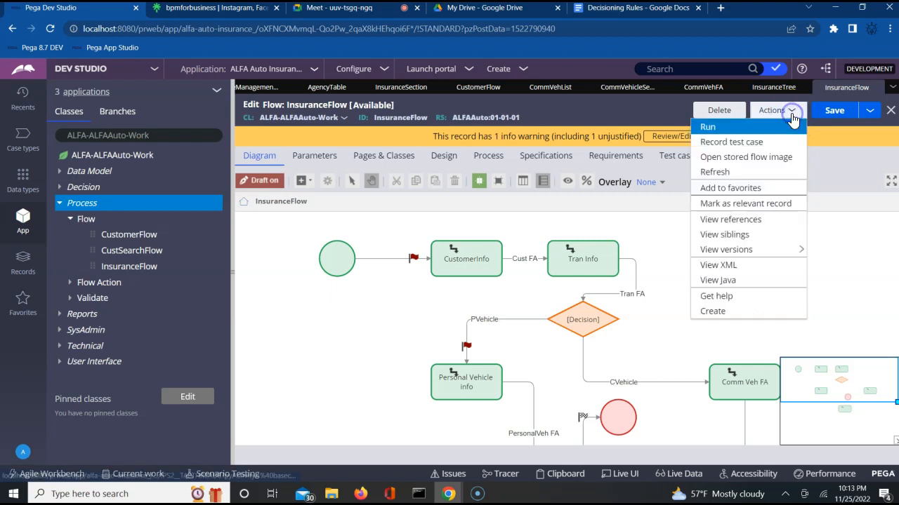
{"action": "left_click", "coordinate": [742, 129]}
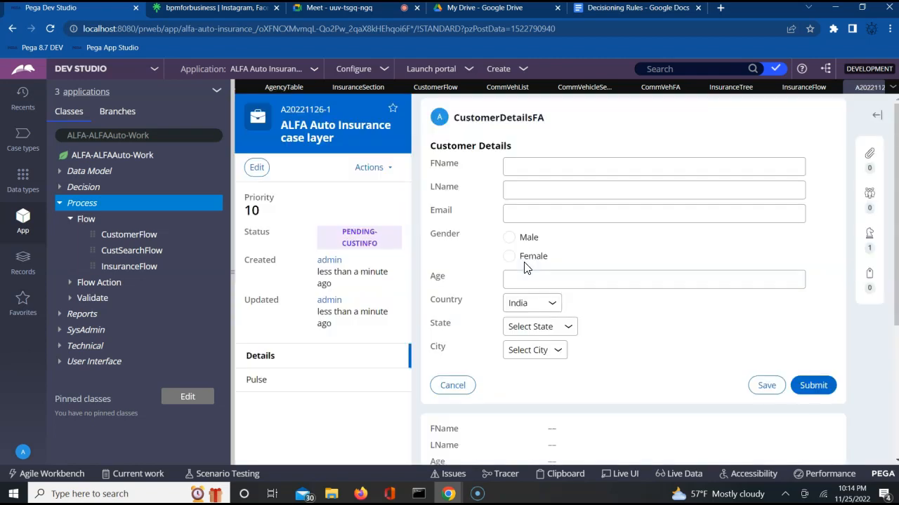
{"action": "left_click", "coordinate": [529, 164]}
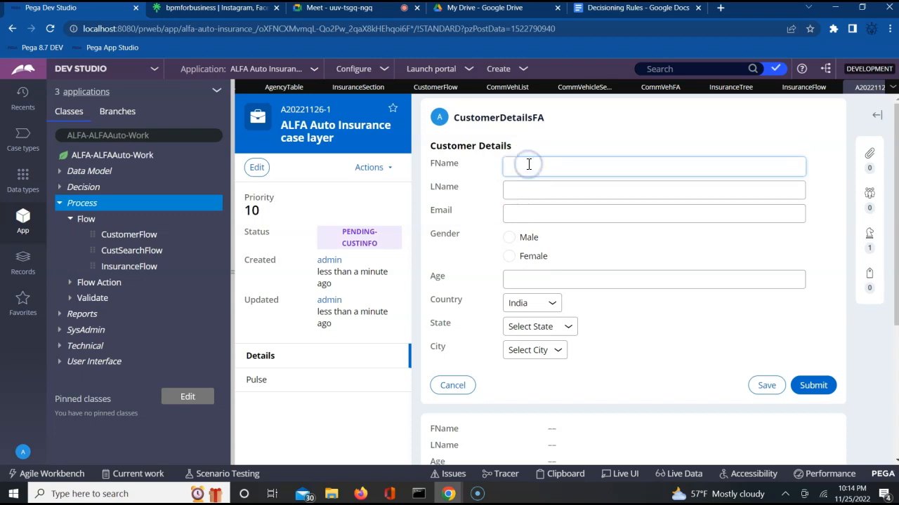
{"action": "type", "text": "vishwas"}
{"action": "key", "text": "Tab"}
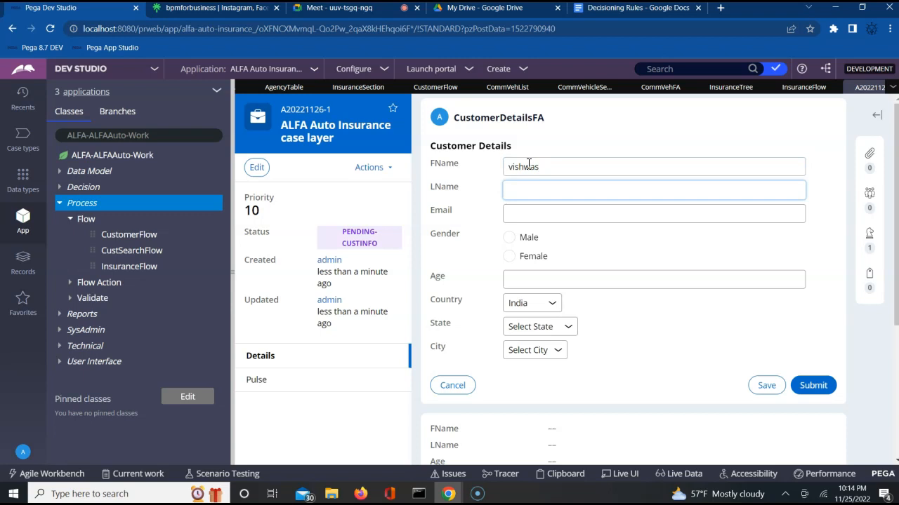
{"action": "key", "text": "Tab"}
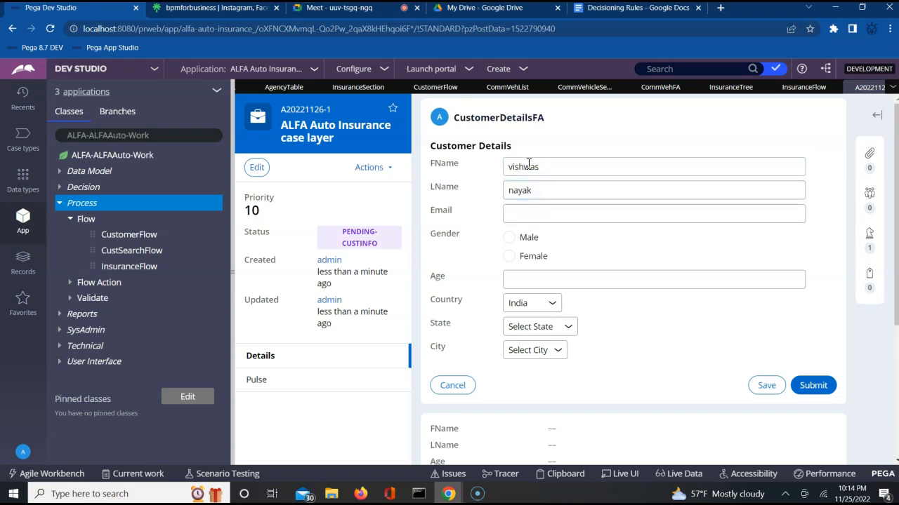
{"action": "left_click", "coordinate": [509, 237]}
{"action": "left_click", "coordinate": [538, 283]}
{"action": "type", "text": "24"}
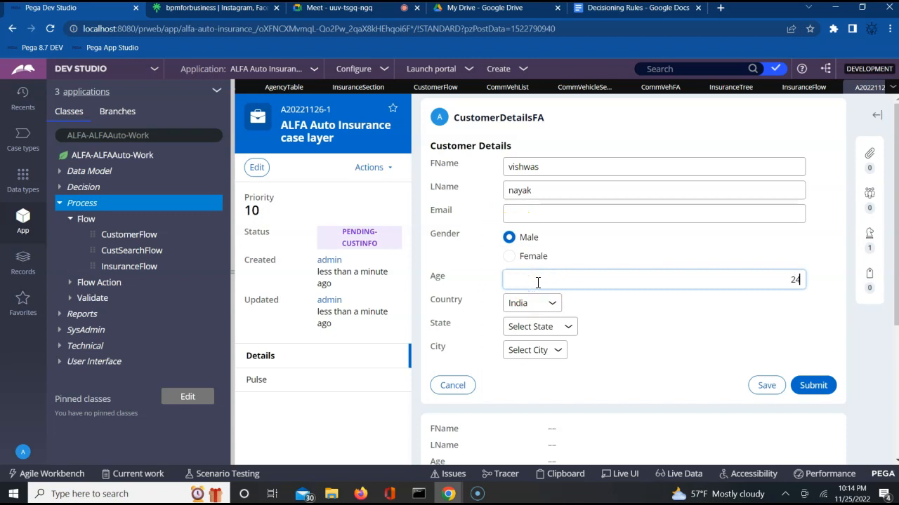
Choose Karnataka as the state and Mysore as the city, and submit the customer details.
{"action": "left_click", "coordinate": [523, 327]}
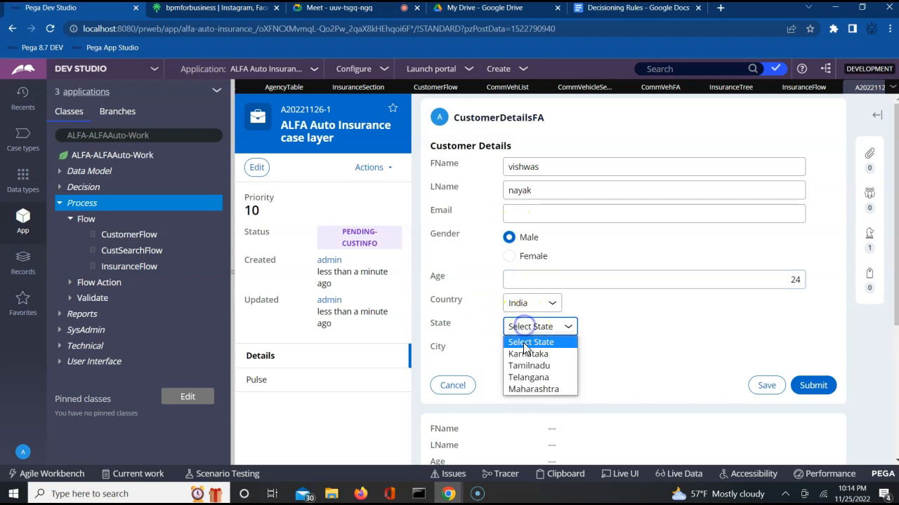
{"action": "left_click", "coordinate": [524, 357]}
{"action": "left_click", "coordinate": [525, 349]}
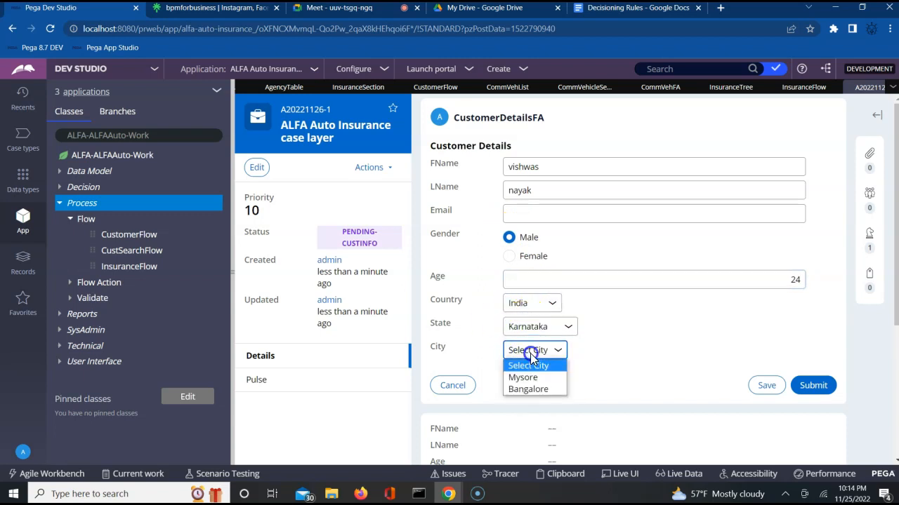
{"action": "left_click", "coordinate": [530, 378]}
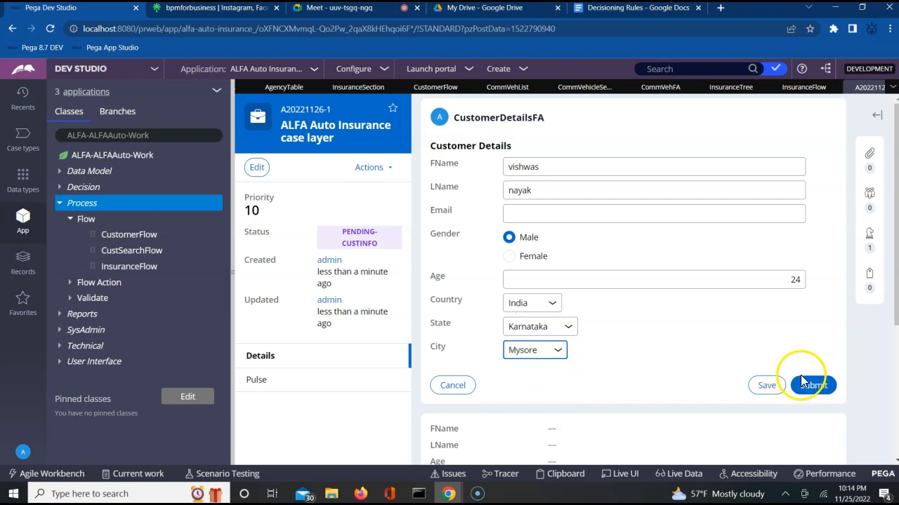
{"action": "left_click", "coordinate": [812, 387]}
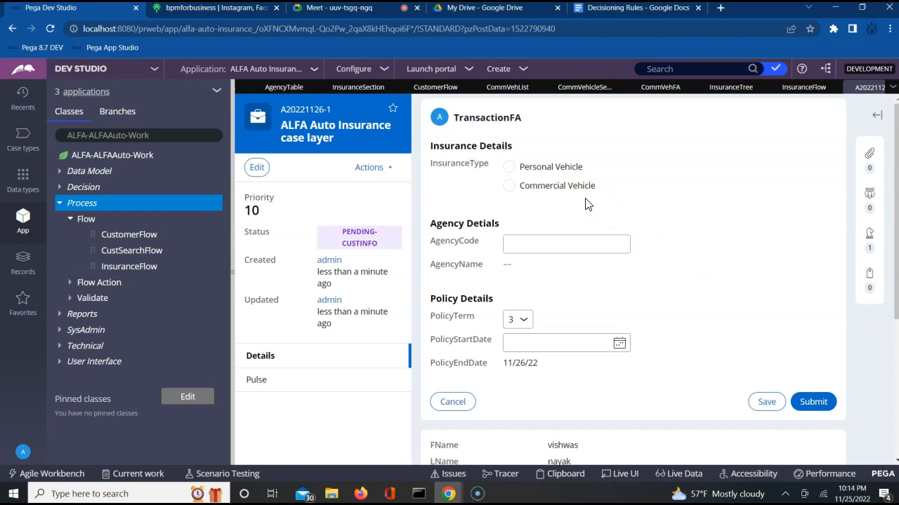
Set the insurance type to Commercial Vehicle, the agency code to AG002 and the policy start date to 11/25/2022.
{"action": "left_click", "coordinate": [509, 186]}
{"action": "left_click", "coordinate": [561, 246]}
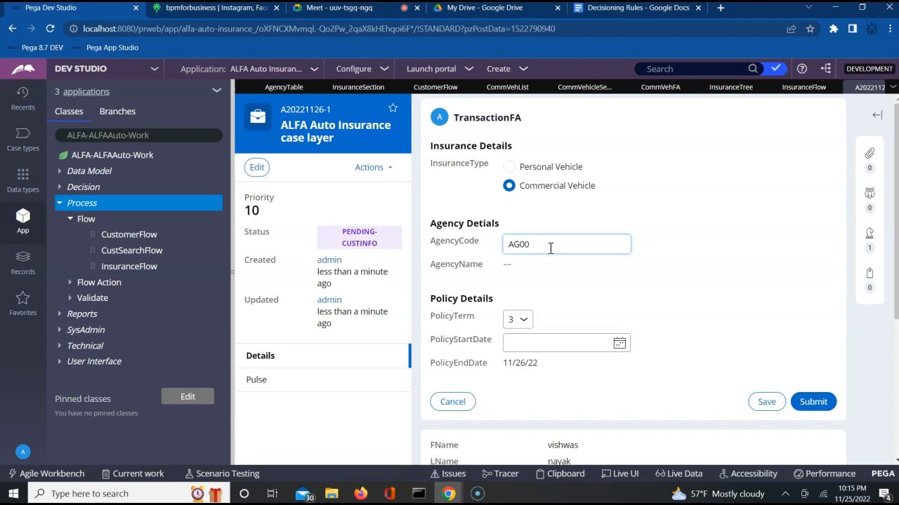
{"action": "key", "text": "Tab"}
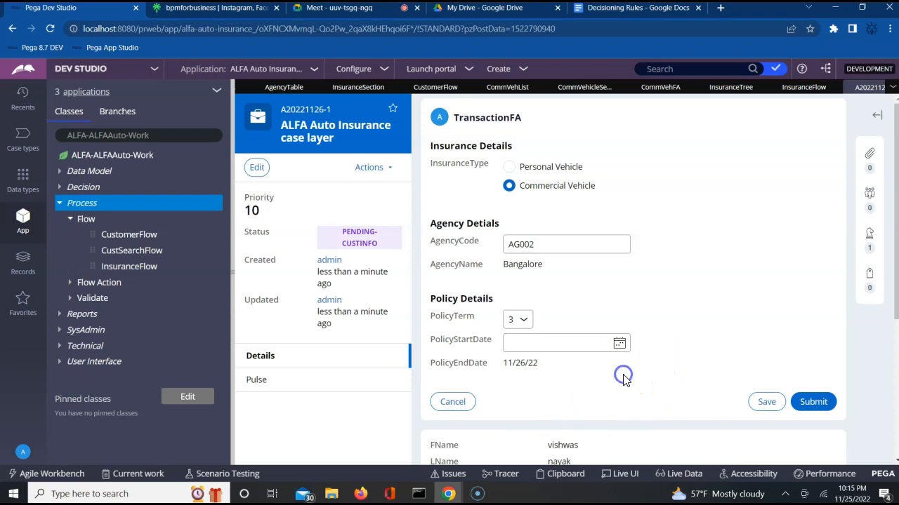
{"action": "left_click", "coordinate": [619, 344]}
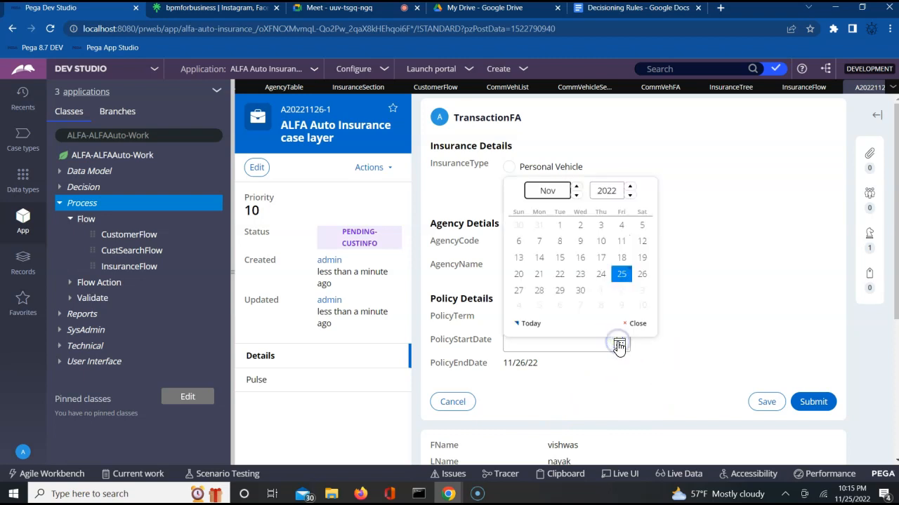
{"action": "left_click", "coordinate": [621, 274]}
{"action": "left_click_drag", "start_coordinate": [580, 380], "coordinate": [522, 366]}
{"action": "left_click", "coordinate": [613, 387]}
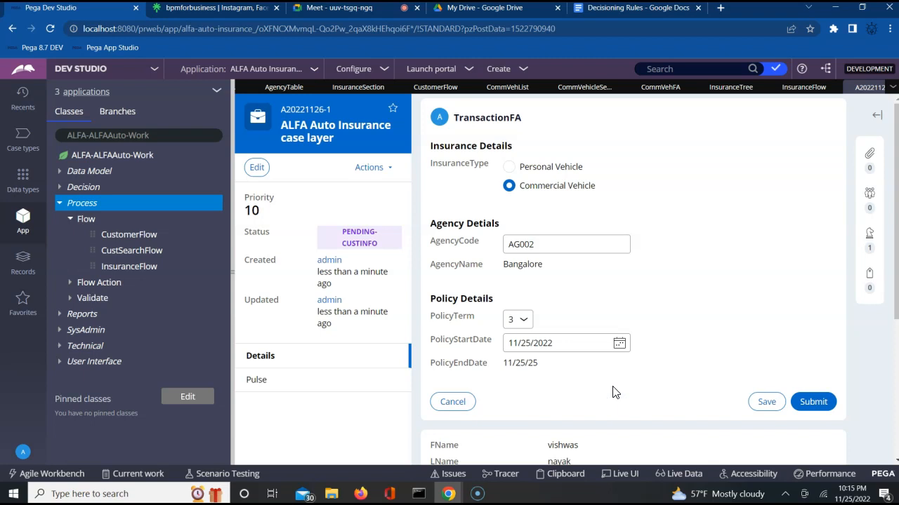
Open Tracer and enable the Declare DecisionTree event type in its settings.
{"action": "left_click", "coordinate": [508, 476]}
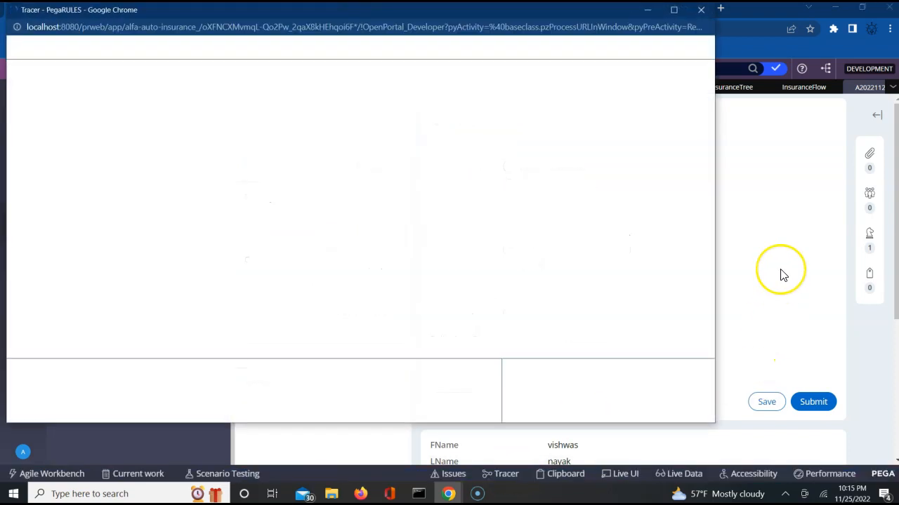
{"action": "left_click", "coordinate": [504, 49]}
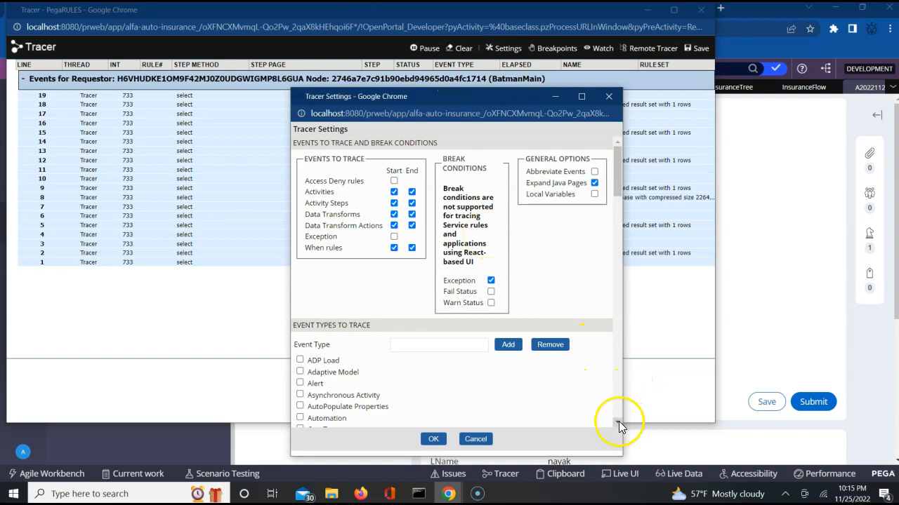
{"action": "left_click", "coordinate": [617, 421]}
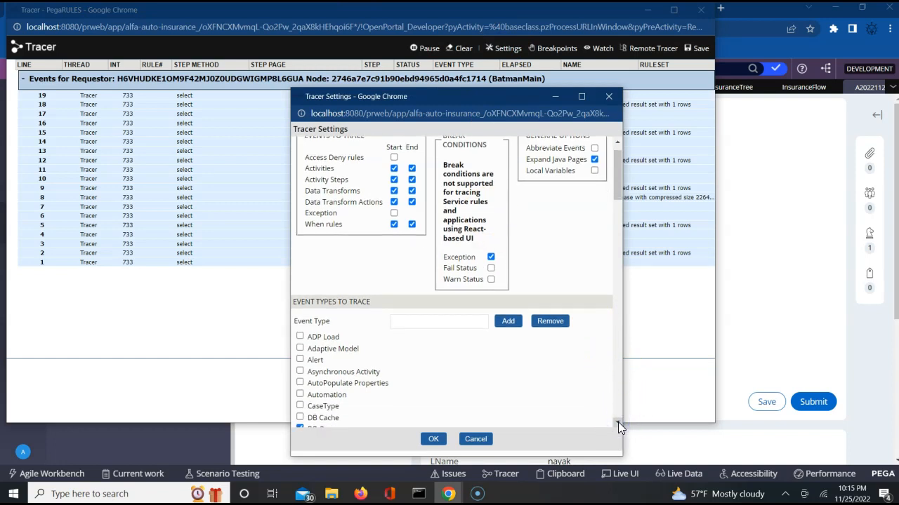
{"action": "left_click", "coordinate": [617, 422]}
{"action": "left_click", "coordinate": [618, 422]}
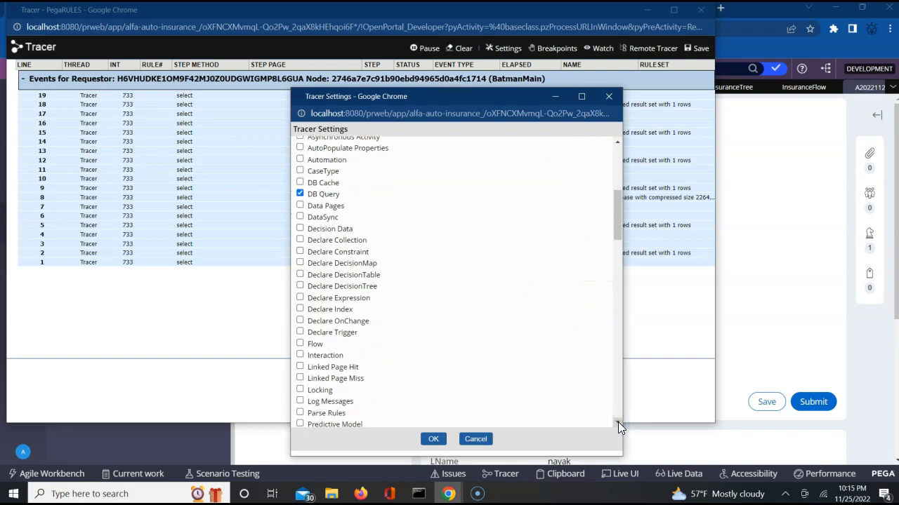
{"action": "left_click", "coordinate": [301, 287]}
{"action": "left_click", "coordinate": [431, 440]}
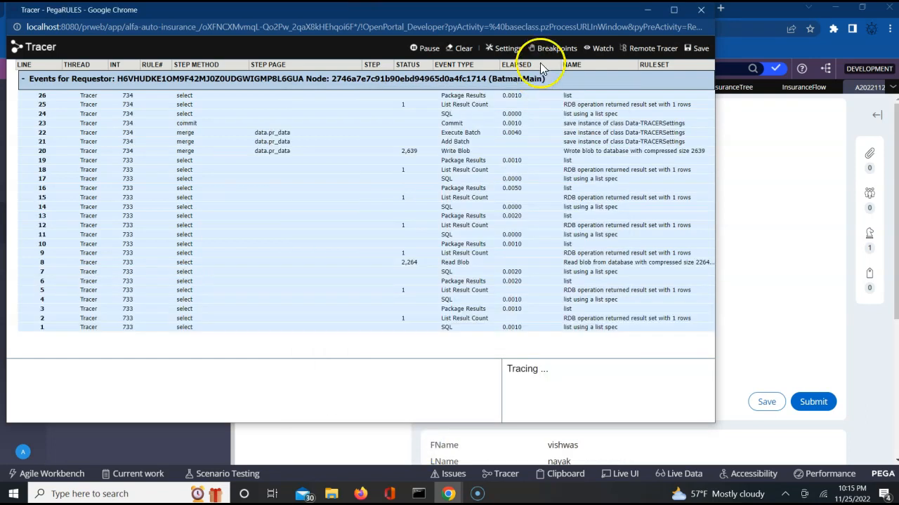
Clear the logged trace events and submit the case's transaction details.
{"action": "left_click", "coordinate": [460, 47]}
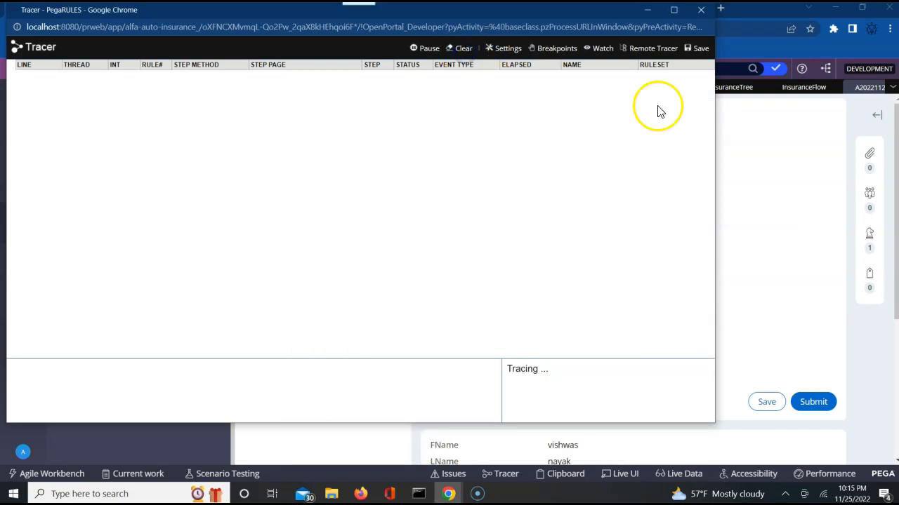
{"action": "left_click", "coordinate": [816, 252]}
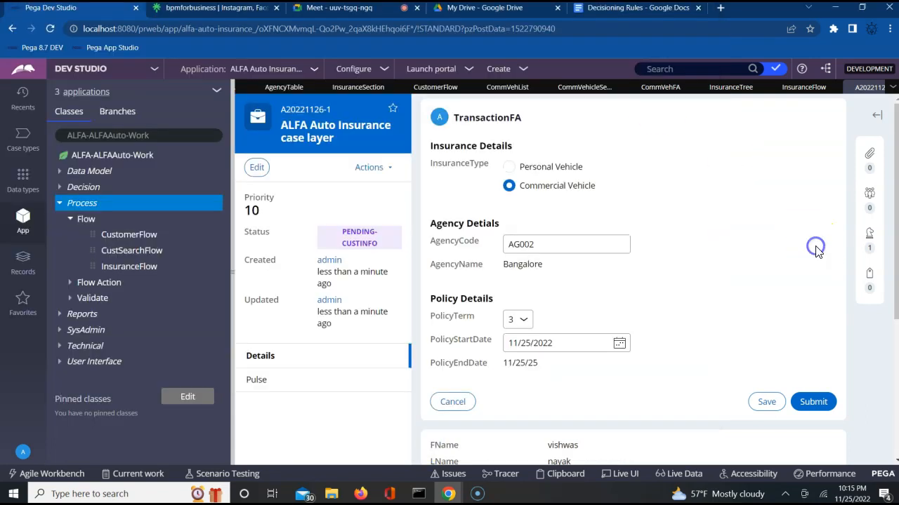
{"action": "left_click", "coordinate": [812, 402]}
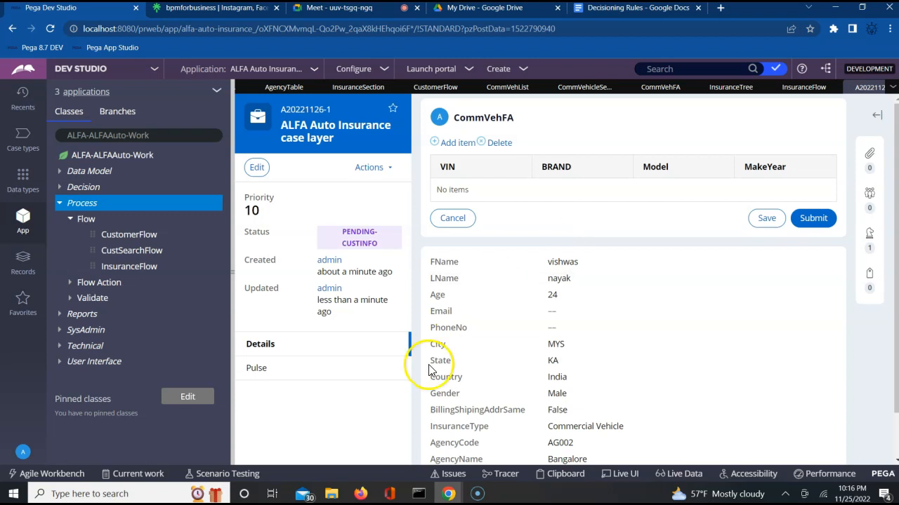
Bring the Tracer window back up and pause tracing.
{"action": "mouse_move", "coordinate": [448, 496]}
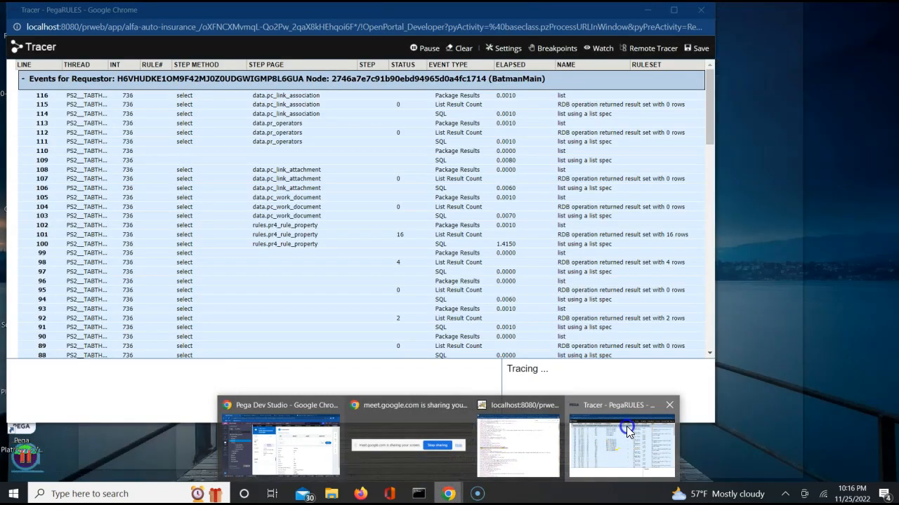
{"action": "left_click", "coordinate": [626, 426]}
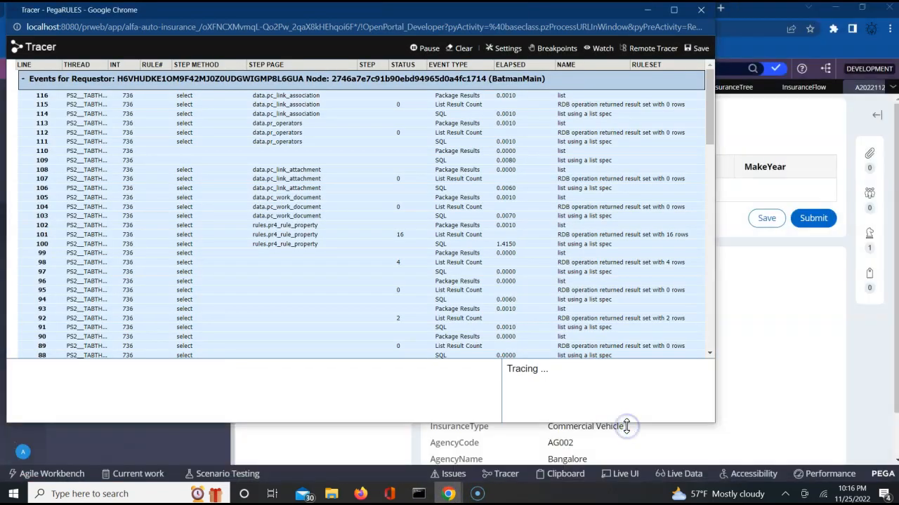
{"action": "left_click", "coordinate": [430, 51]}
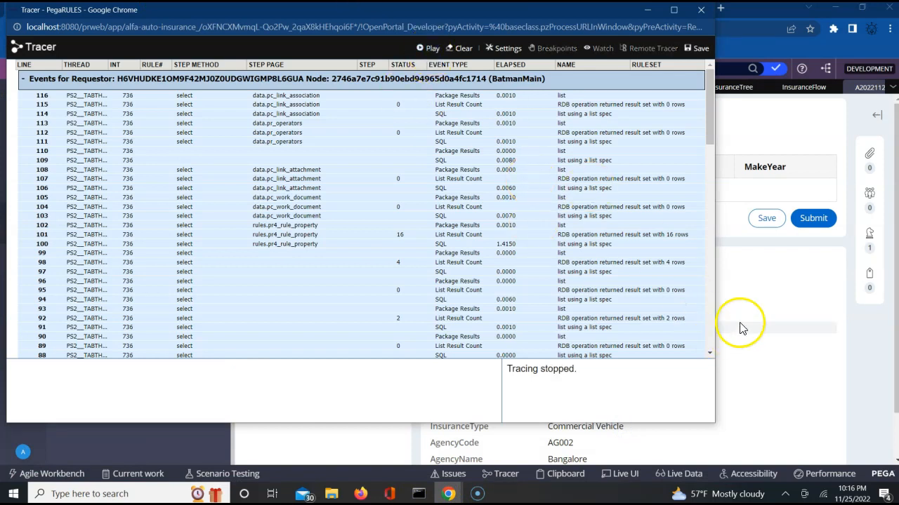
Return to Dev Studio, save the CustomerFlow rule and run it as a new case.
{"action": "left_click", "coordinate": [758, 329]}
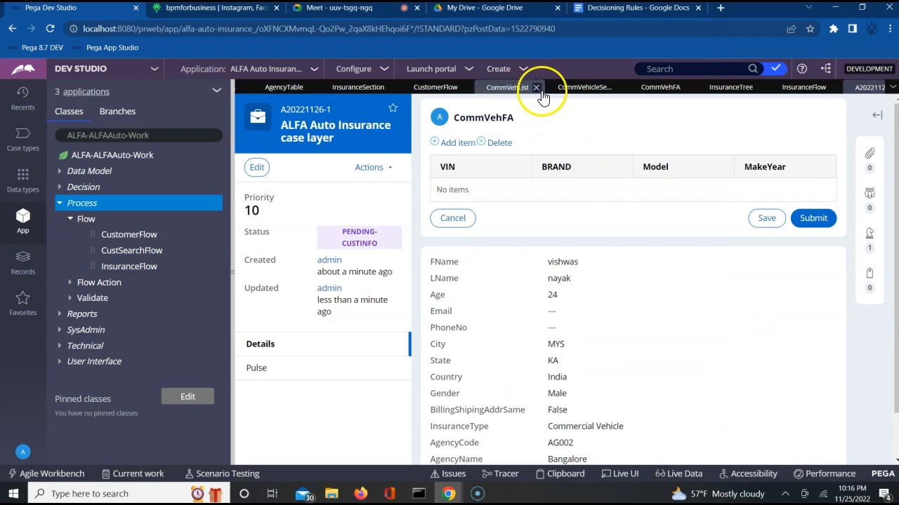
{"action": "left_click", "coordinate": [428, 89]}
{"action": "left_click", "coordinate": [833, 113]}
{"action": "left_click", "coordinate": [776, 110]}
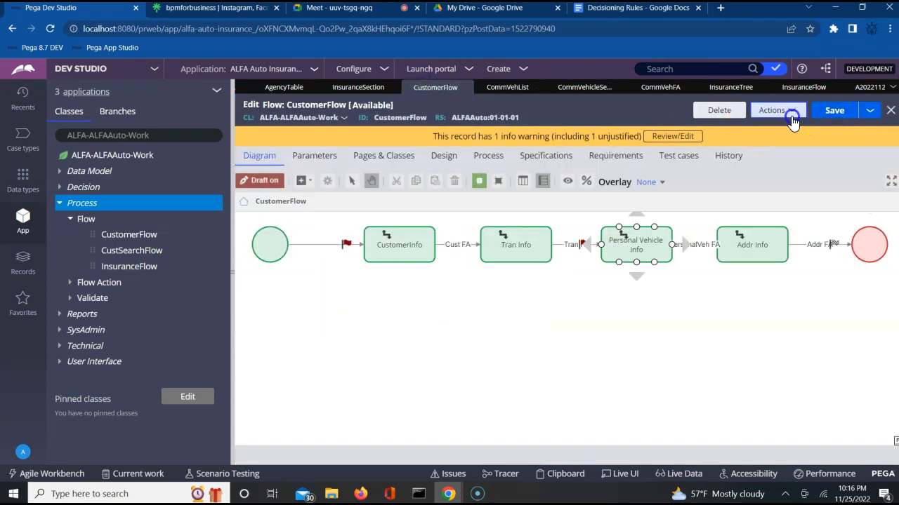
{"action": "left_click", "coordinate": [727, 131]}
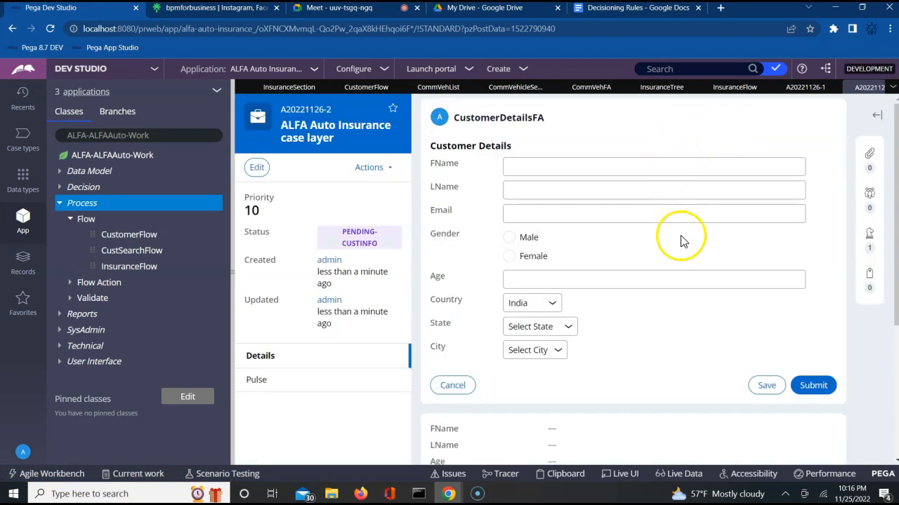
Submit the blank customer details, set the insurance type to Commercial Vehicle and submit the transaction details.
{"action": "left_click", "coordinate": [813, 385]}
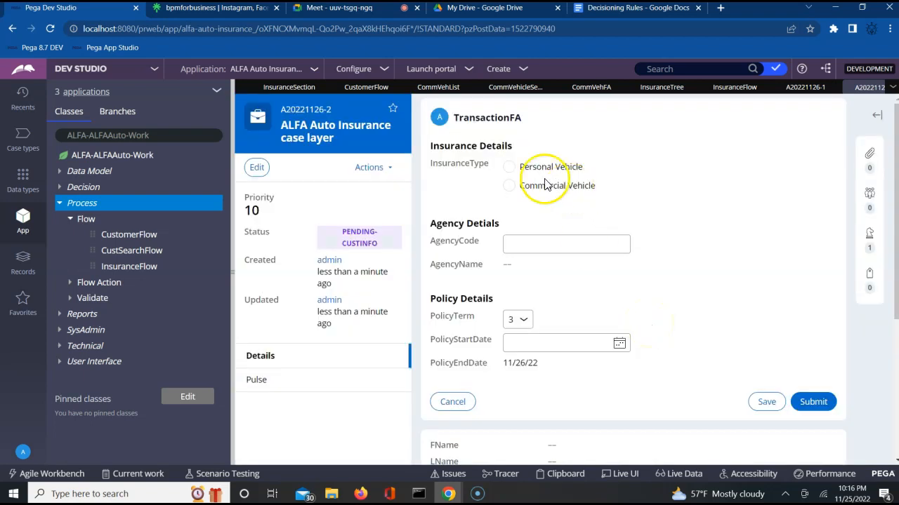
{"action": "left_click", "coordinate": [511, 169]}
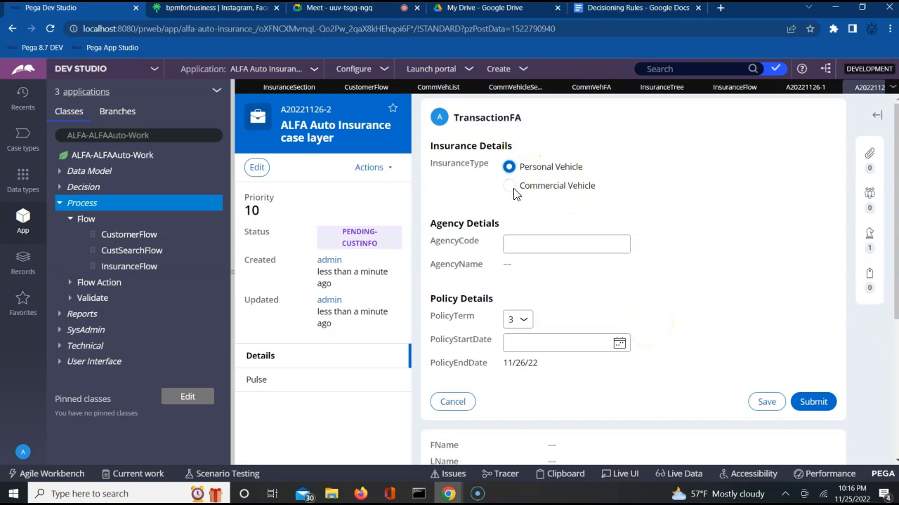
{"action": "left_click", "coordinate": [511, 187]}
{"action": "left_click", "coordinate": [819, 399]}
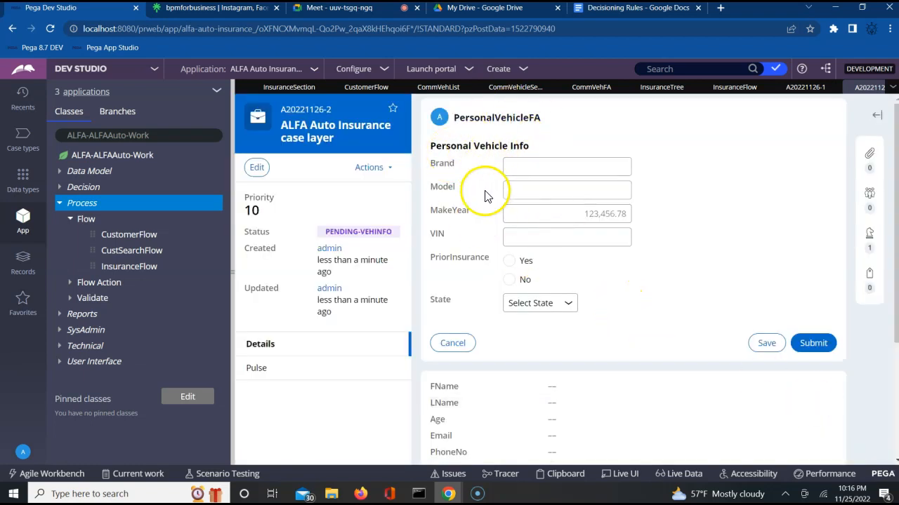
Compare the Personal Vehicle Info form of the CustomerFlow case with the form shown in the InsuranceFlow case.
{"action": "left_click", "coordinate": [459, 150]}
{"action": "triple_click", "coordinate": [459, 150]}
{"action": "left_click_drag", "start_coordinate": [459, 150], "coordinate": [552, 175]}
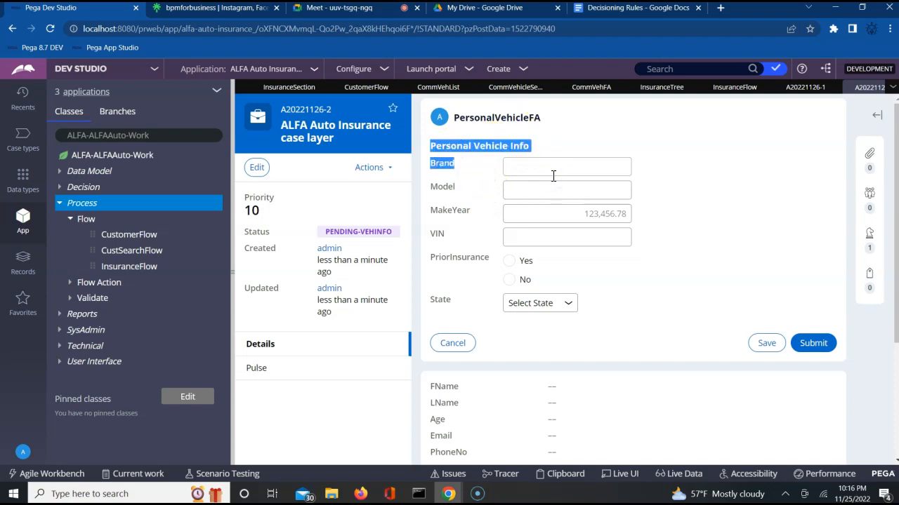
{"action": "left_click", "coordinate": [799, 90]}
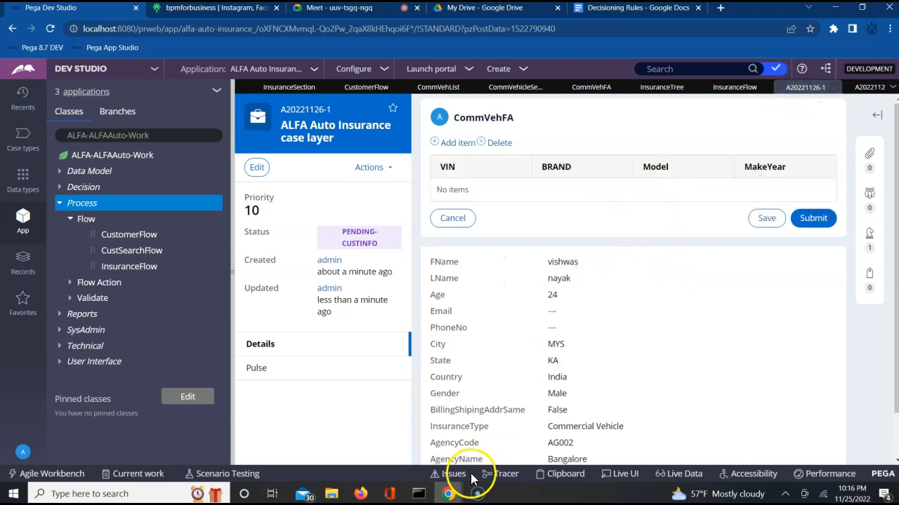
Bring up the Tracer window and look through the recorded events for the InsuranceTree DecisionTree entries.
{"action": "mouse_move", "coordinate": [453, 497]}
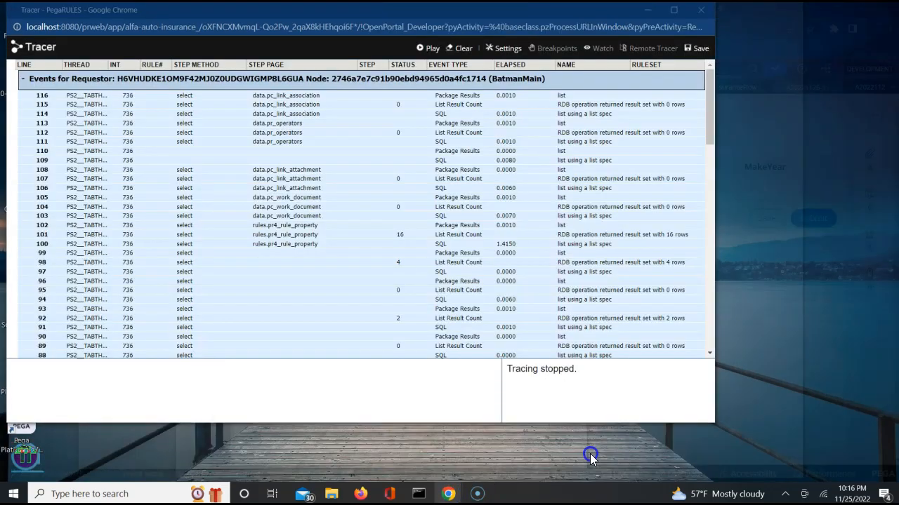
{"action": "left_click", "coordinate": [589, 455]}
{"action": "left_click", "coordinate": [708, 356]}
{"action": "left_click", "coordinate": [708, 356]}
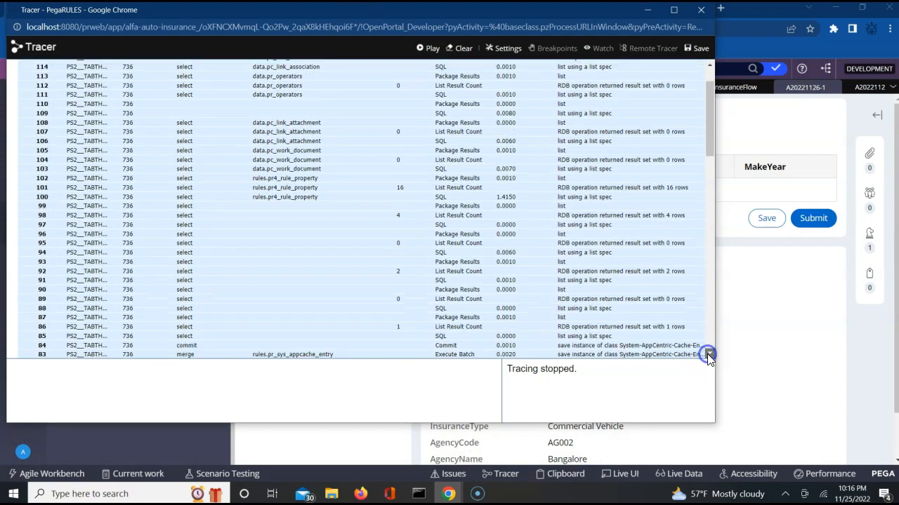
{"action": "left_click", "coordinate": [708, 356]}
{"action": "left_click", "coordinate": [708, 355]}
{"action": "left_click", "coordinate": [709, 355]}
{"action": "left_click", "coordinate": [708, 355]}
{"action": "left_click", "coordinate": [708, 355]}
{"action": "left_click", "coordinate": [709, 355]}
{"action": "left_click", "coordinate": [709, 355]}
{"action": "left_click", "coordinate": [708, 355]}
{"action": "left_click", "coordinate": [709, 356]}
{"action": "left_click", "coordinate": [708, 355]}
{"action": "left_click", "coordinate": [709, 356]}
{"action": "left_click", "coordinate": [708, 356]}
{"action": "left_click", "coordinate": [708, 355]}
{"action": "left_click", "coordinate": [709, 355]}
{"action": "left_click", "coordinate": [709, 355]}
{"action": "left_click", "coordinate": [708, 356]}
{"action": "left_click", "coordinate": [708, 355]}
{"action": "left_click", "coordinate": [708, 355]}
{"action": "left_click", "coordinate": [709, 355]}
{"action": "left_click", "coordinate": [708, 356]}
{"action": "left_click", "coordinate": [708, 355]}
{"action": "left_click", "coordinate": [708, 355]}
{"action": "left_click", "coordinate": [708, 355]}
{"action": "left_click", "coordinate": [708, 355]}
{"action": "left_click", "coordinate": [708, 355]}
{"action": "left_click", "coordinate": [708, 355]}
{"action": "left_click", "coordinate": [708, 355]}
{"action": "left_click", "coordinate": [708, 355]}
{"action": "left_click", "coordinate": [708, 355]}
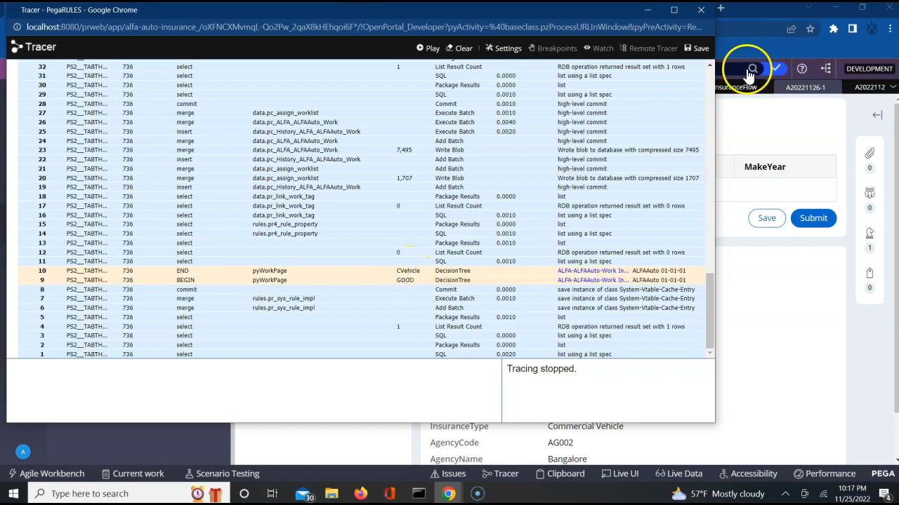
{"action": "left_click", "coordinate": [709, 77]}
{"action": "left_click", "coordinate": [709, 76]}
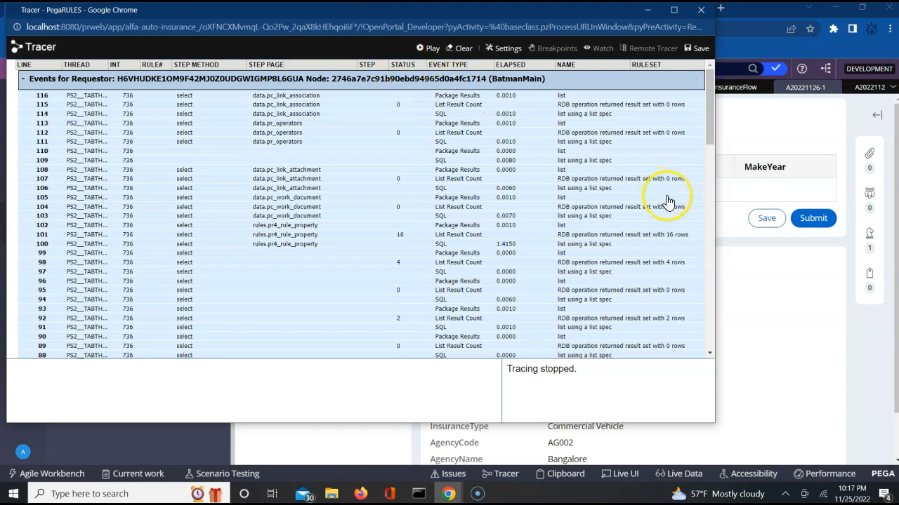
{"action": "left_click", "coordinate": [711, 354]}
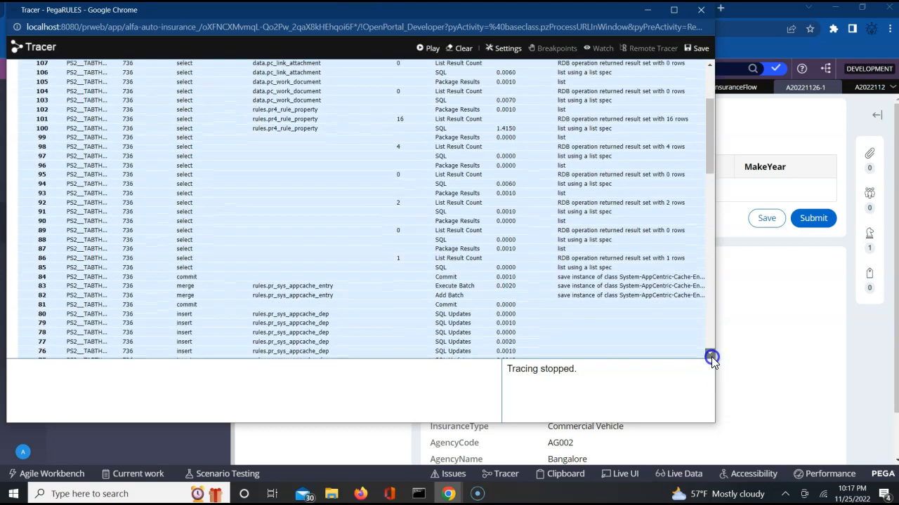
{"action": "left_click_drag", "start_coordinate": [711, 357], "coordinate": [711, 357]}
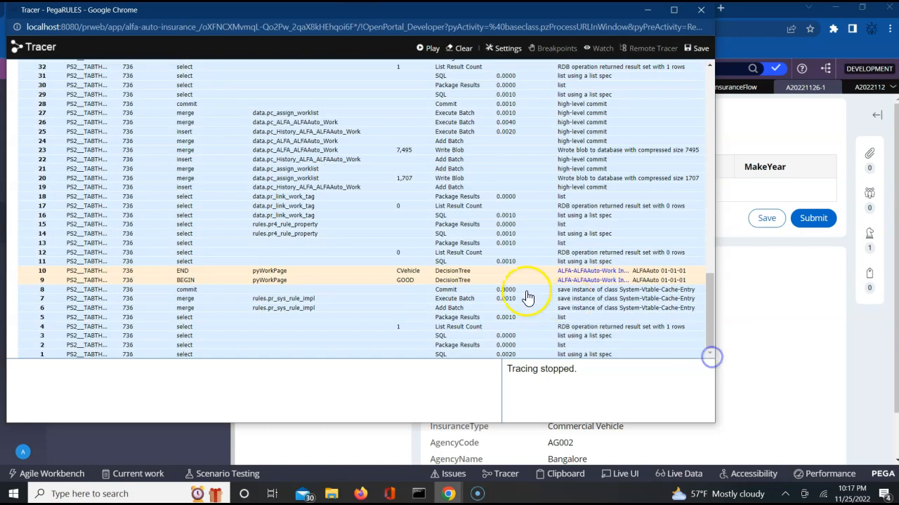
Open the properties of the DecisionTree END event and examine its parameter page, closing that page when done.
{"action": "left_click", "coordinate": [42, 272]}
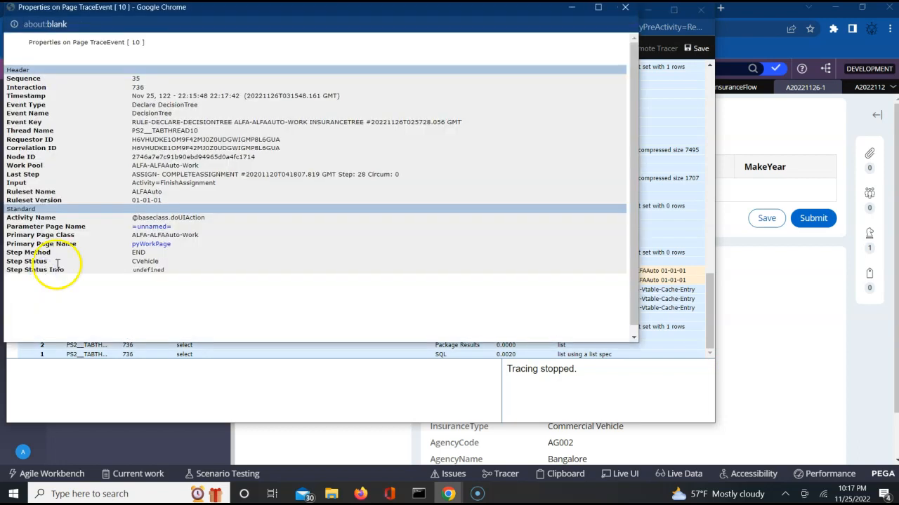
{"action": "left_click", "coordinate": [150, 227]}
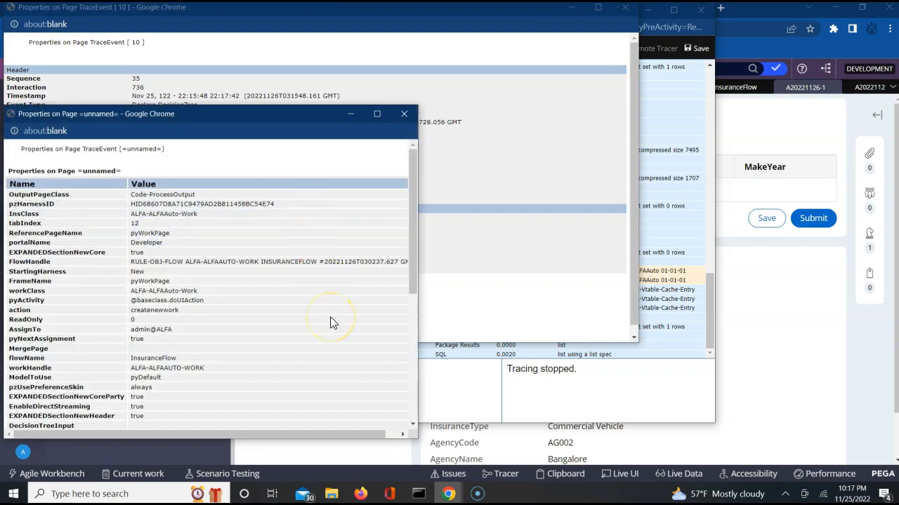
{"action": "left_click", "coordinate": [414, 347]}
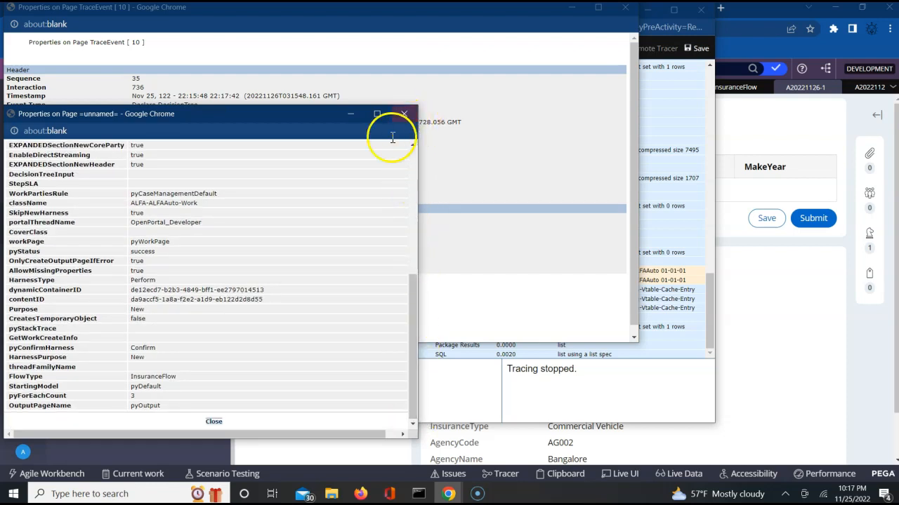
{"action": "left_click", "coordinate": [403, 114]}
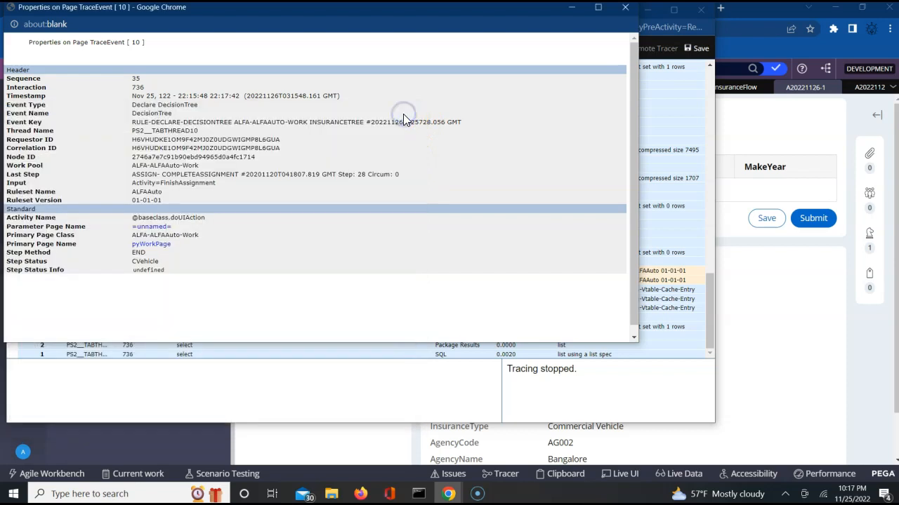
Search the event's pyWorkPage for "insur" to check the InsuranceType value, and close the event property windows.
{"action": "left_click", "coordinate": [158, 244]}
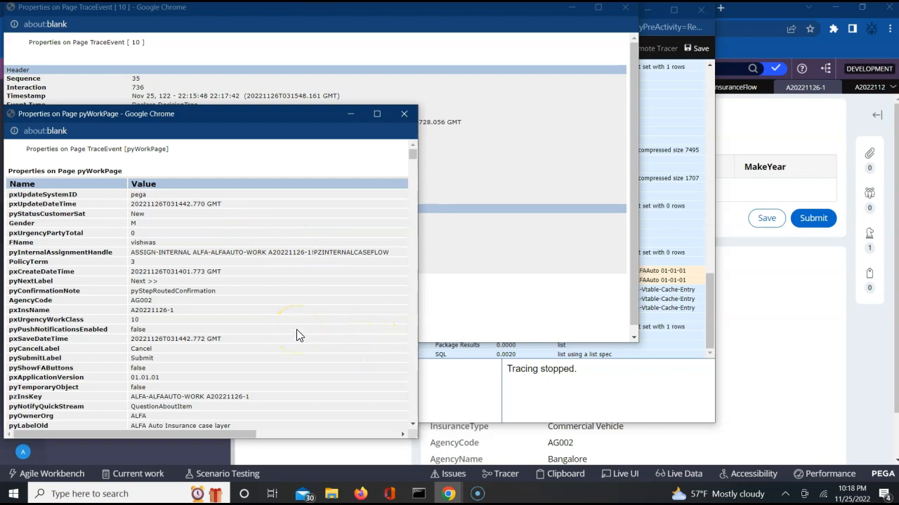
{"action": "key", "text": "ctrl+f"}
{"action": "type", "text": "insur"}
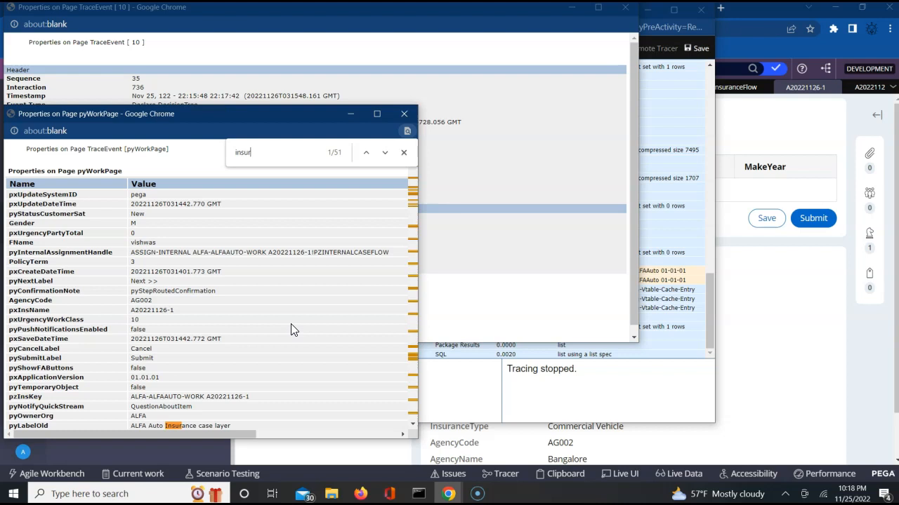
{"action": "key", "text": "Return"}
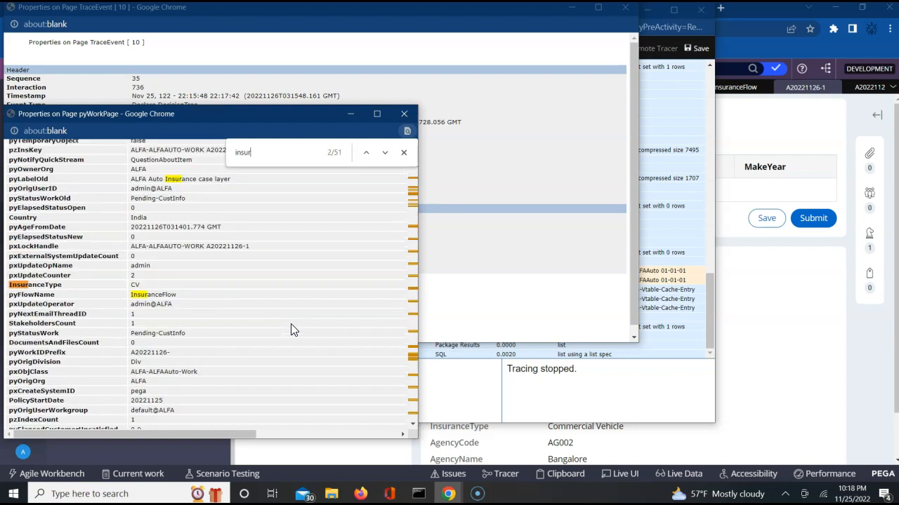
{"action": "left_click", "coordinate": [133, 285]}
{"action": "left_click", "coordinate": [130, 287]}
{"action": "left_click", "coordinate": [131, 287]}
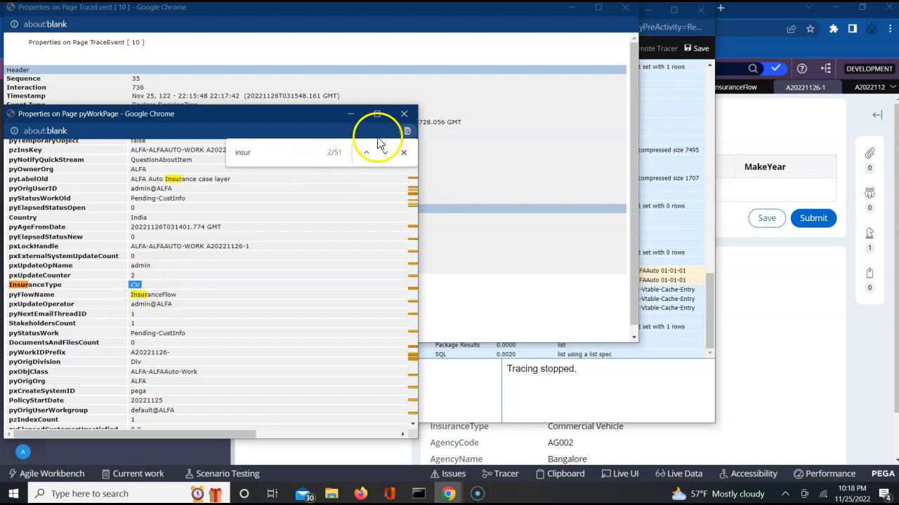
{"action": "left_click", "coordinate": [404, 114]}
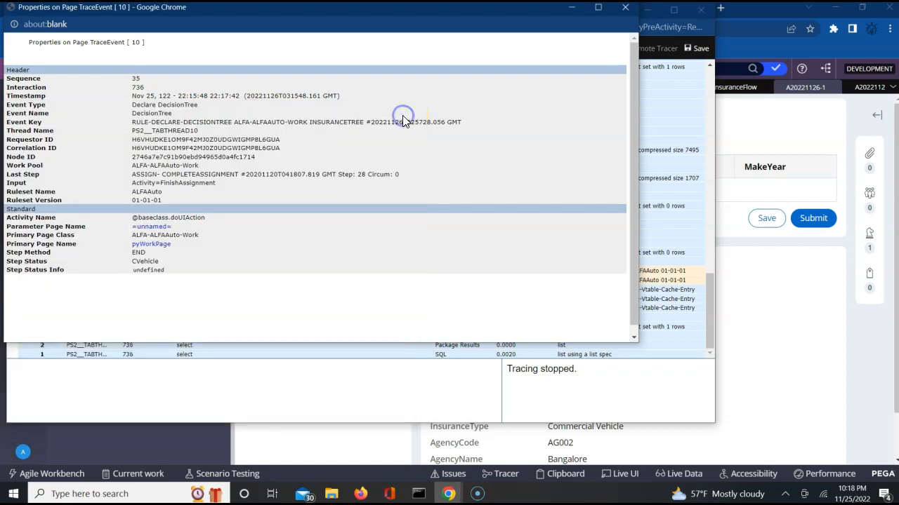
{"action": "left_click", "coordinate": [625, 8]}
Return to Dev Studio and compare the InsuranceTree condition for InsuranceType CV with the decision branches in the InsuranceFlow diagram.
{"action": "left_click", "coordinate": [765, 302]}
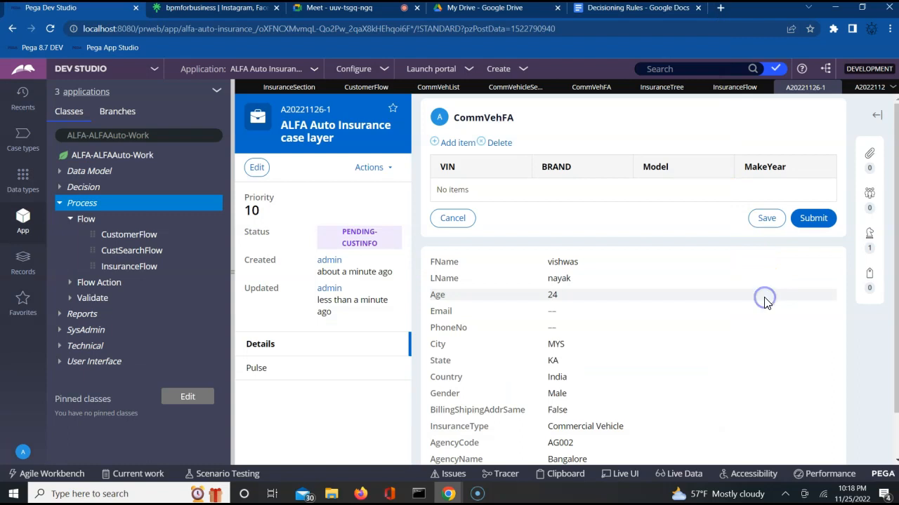
{"action": "left_click", "coordinate": [660, 90]}
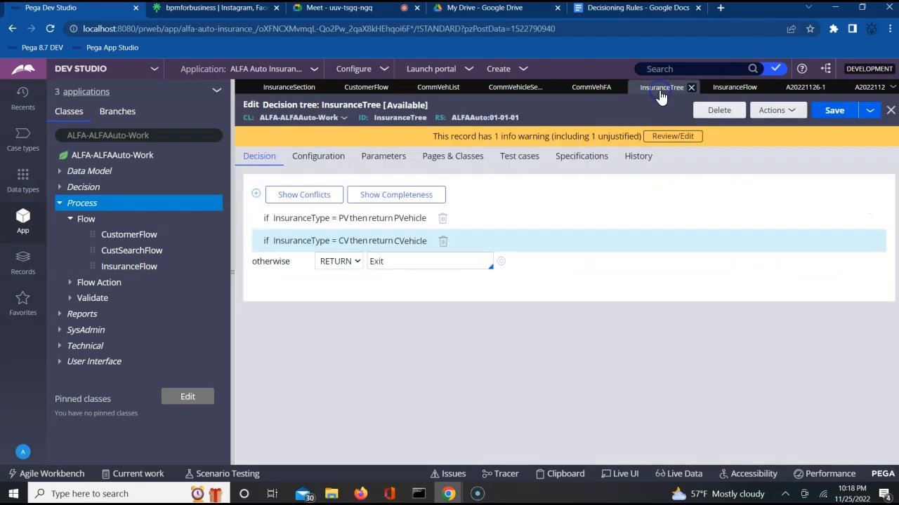
{"action": "left_click", "coordinate": [401, 242]}
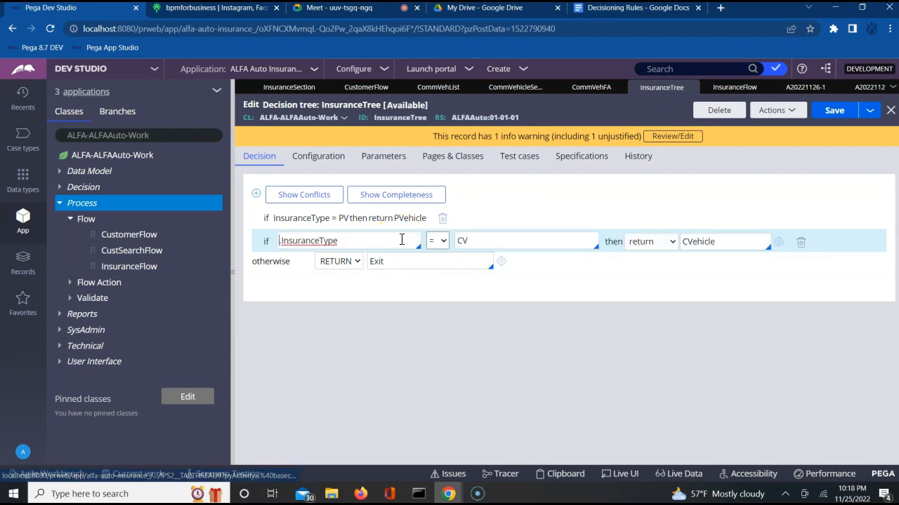
{"action": "left_click", "coordinate": [528, 441]}
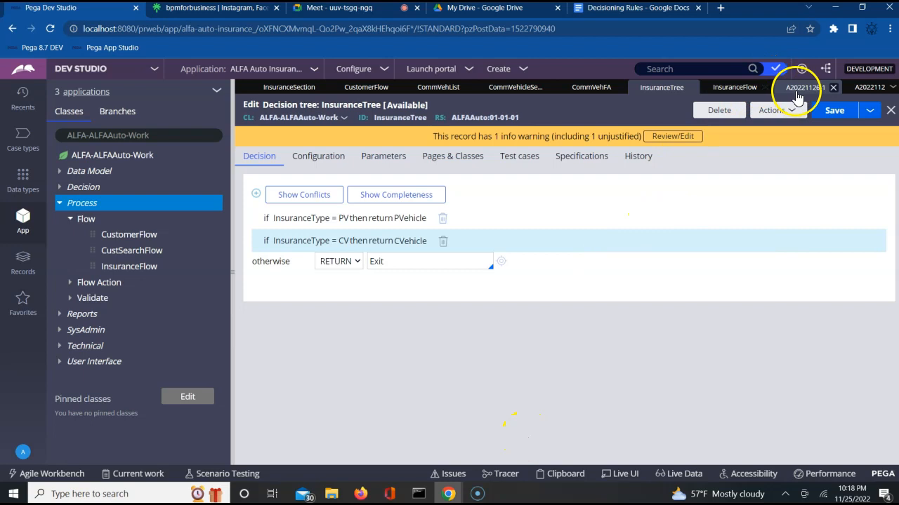
{"action": "left_click", "coordinate": [735, 90]}
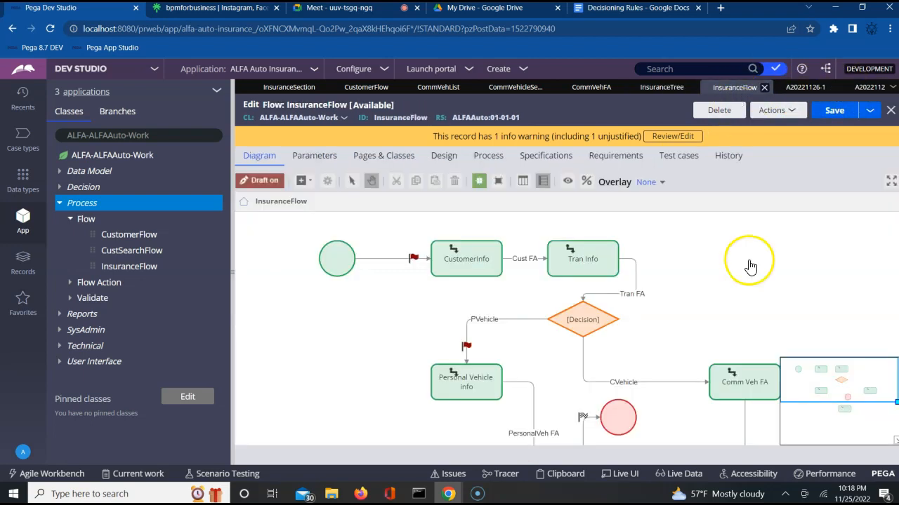
Close the AgencyTable, InsuranceSection and CustomerFlow rules and return to the open InsuranceFlow case.
{"action": "key", "text": "F5"}
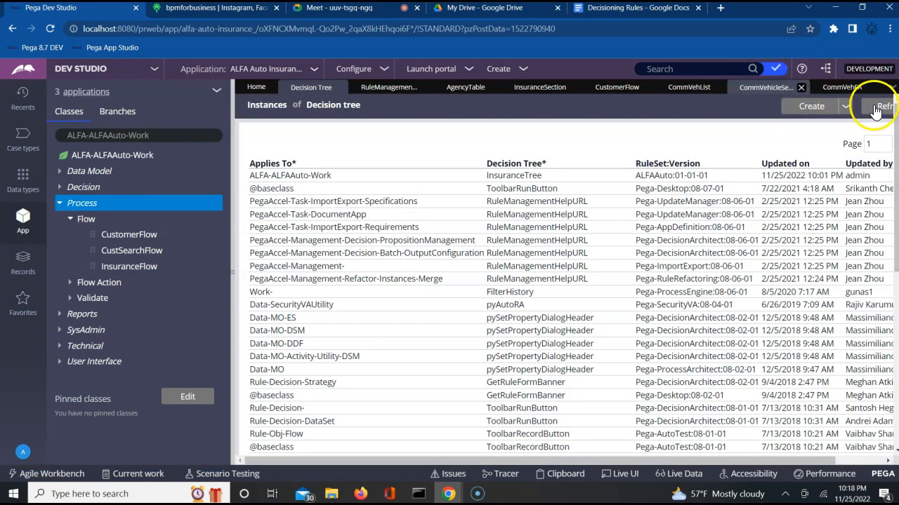
{"action": "left_click", "coordinate": [494, 88]}
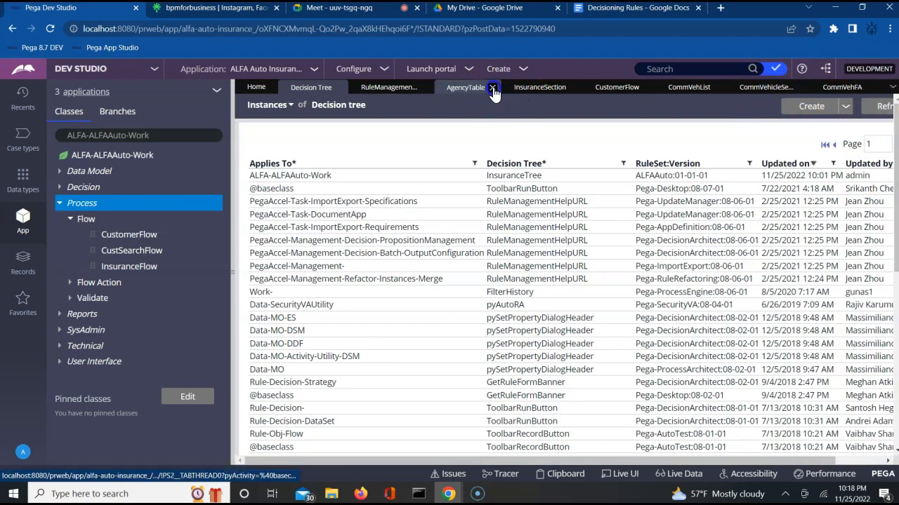
{"action": "left_click", "coordinate": [504, 89]}
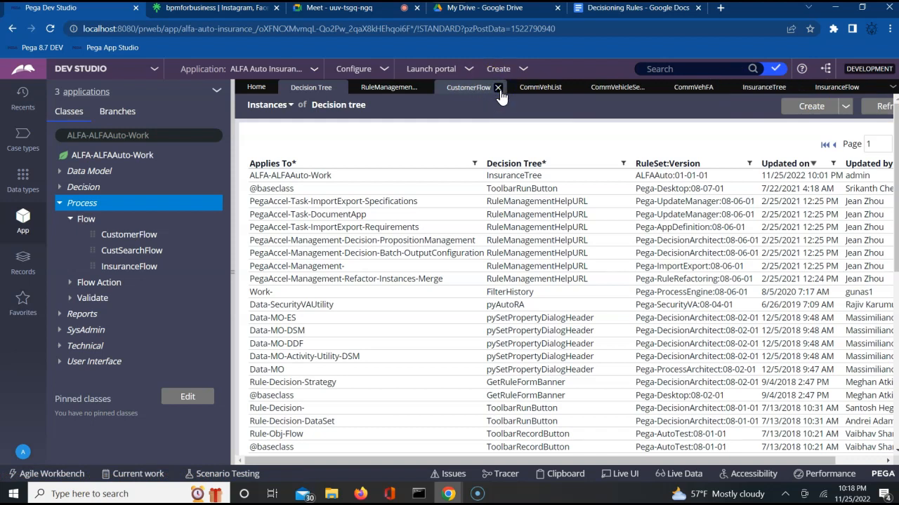
{"action": "left_click", "coordinate": [499, 89]}
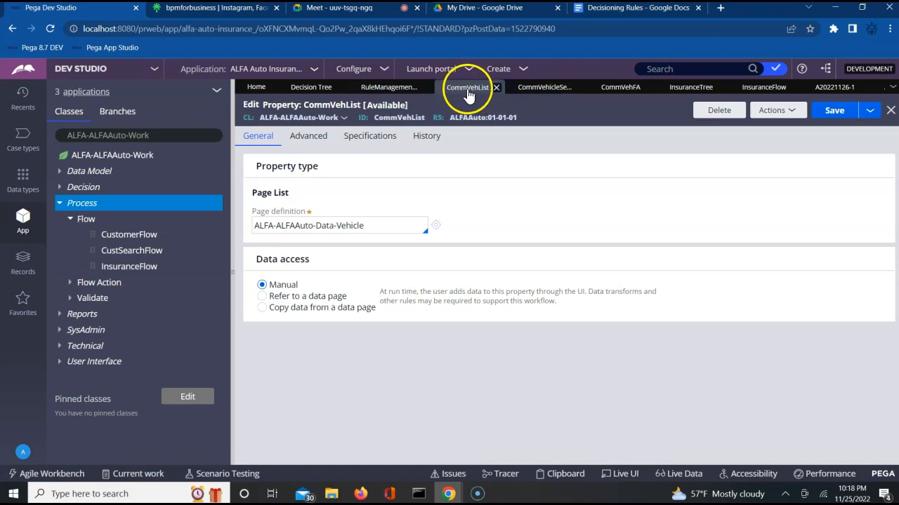
{"action": "left_click", "coordinate": [830, 90]}
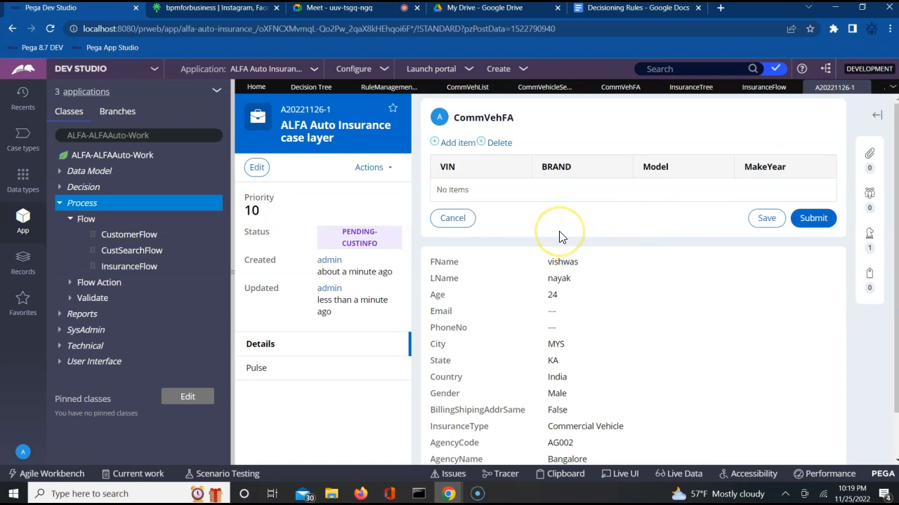
Add a commercial vehicle to the CommVehFA list with a VIN, brand Tata, model nixon and make year 2022.
{"action": "left_click", "coordinate": [445, 144]}
{"action": "left_click", "coordinate": [468, 195]}
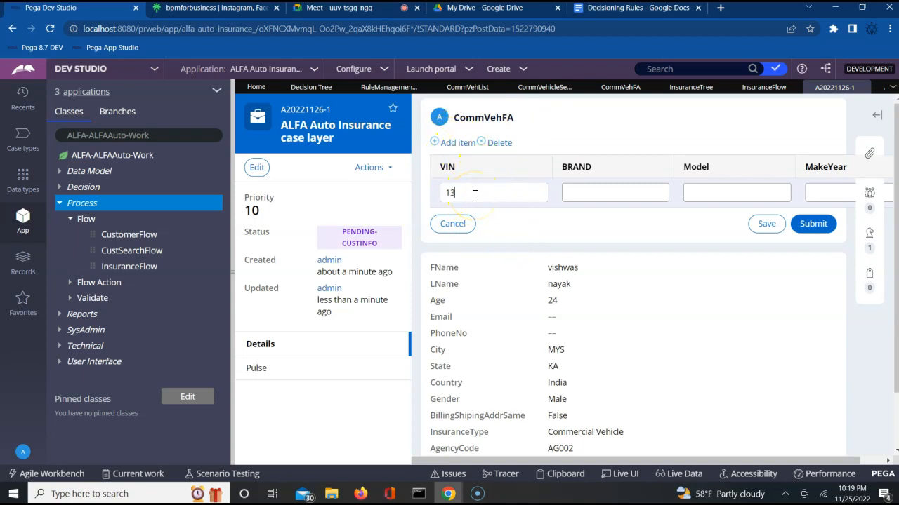
{"action": "key", "text": "Tab"}
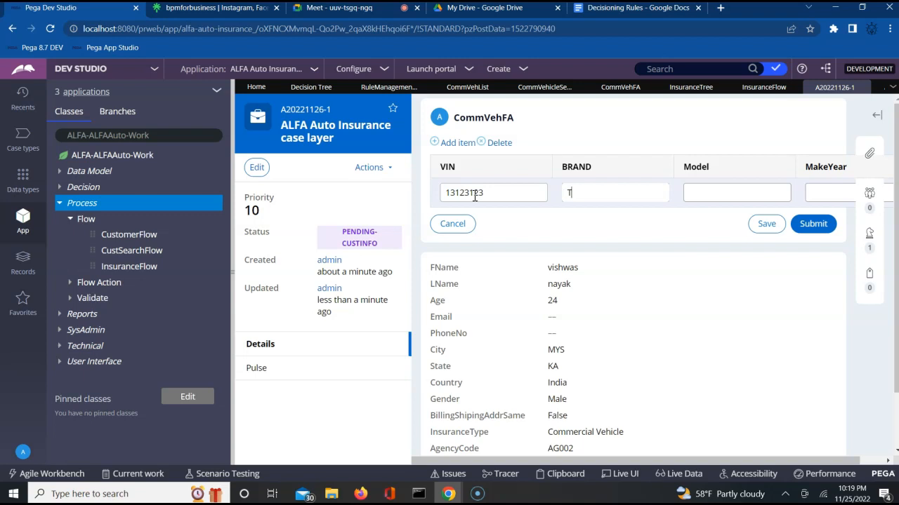
{"action": "key", "text": "Tab"}
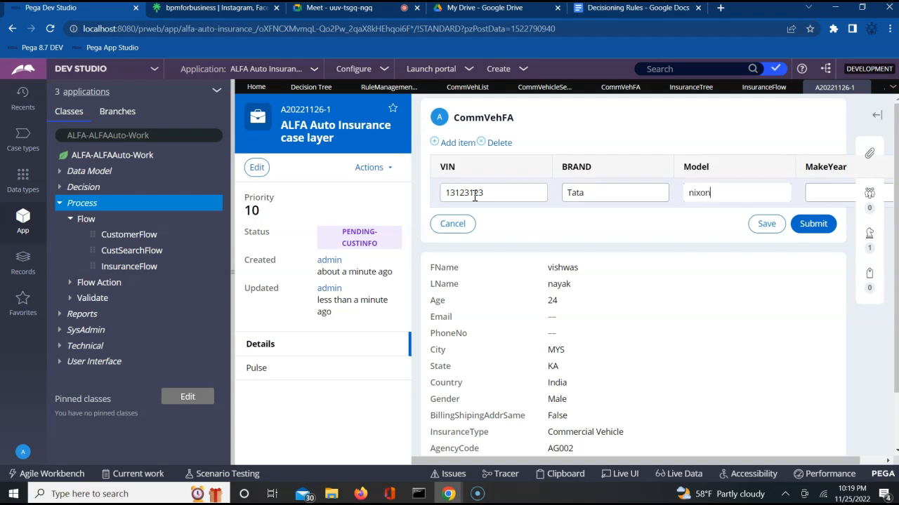
{"action": "key", "text": "Tab"}
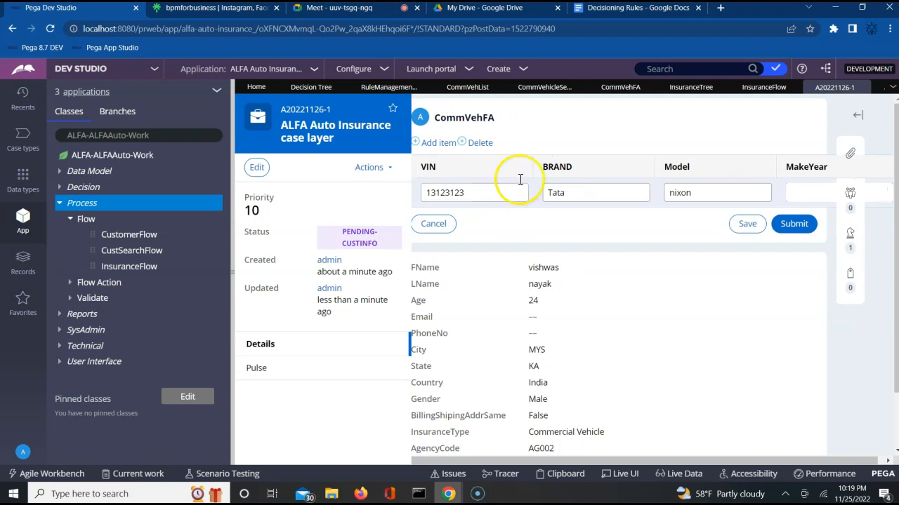
{"action": "left_click", "coordinate": [815, 199]}
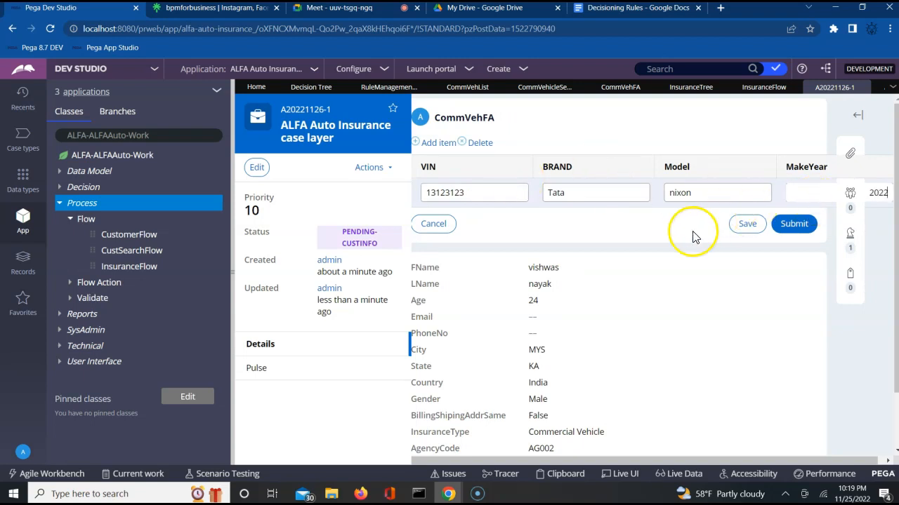
Add a second commercial vehicle with a VIN, brand Mercedes, model benz and make year 2021, and submit the CommVehFA assignment.
{"action": "left_click", "coordinate": [439, 144]}
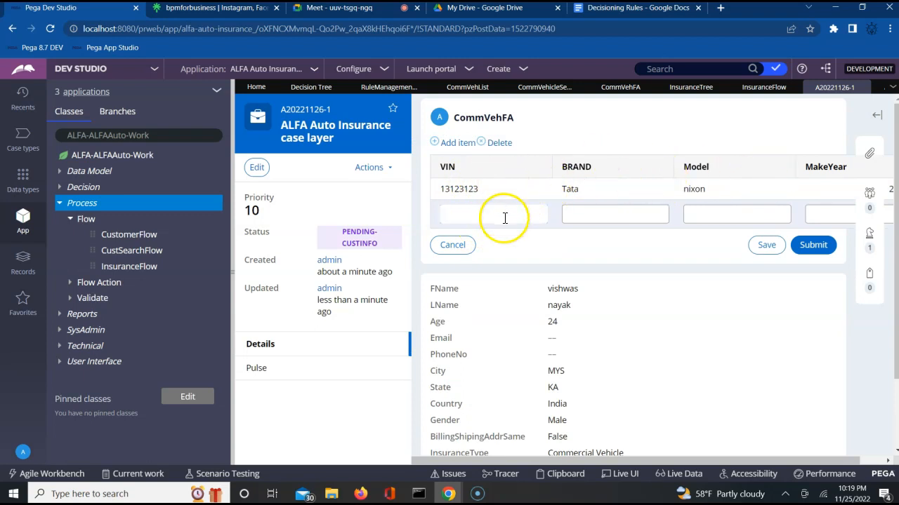
{"action": "left_click", "coordinate": [635, 213]}
{"action": "type", "text": "343242"}
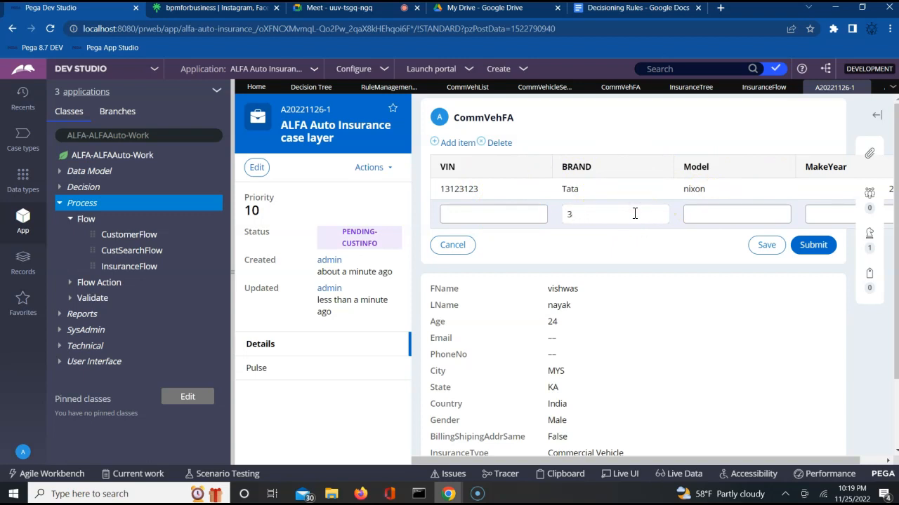
{"action": "left_click", "coordinate": [473, 217]}
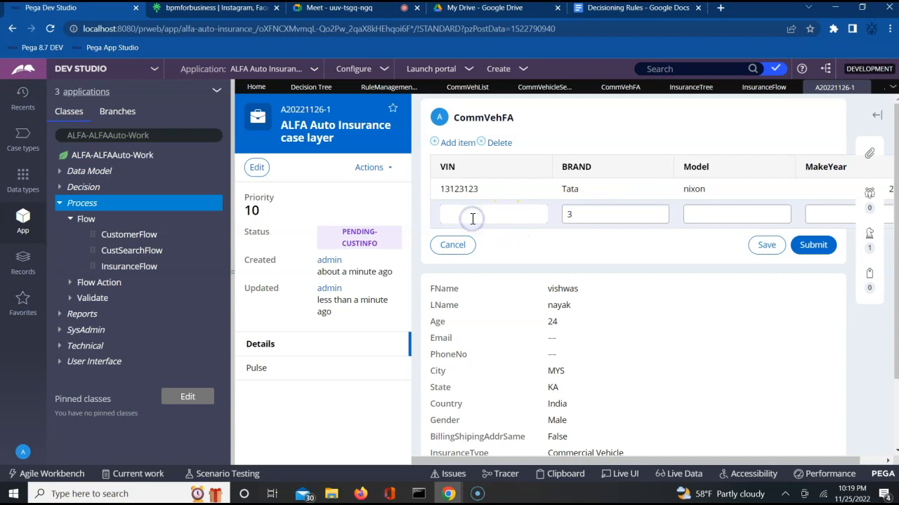
{"action": "key", "text": "Tab"}
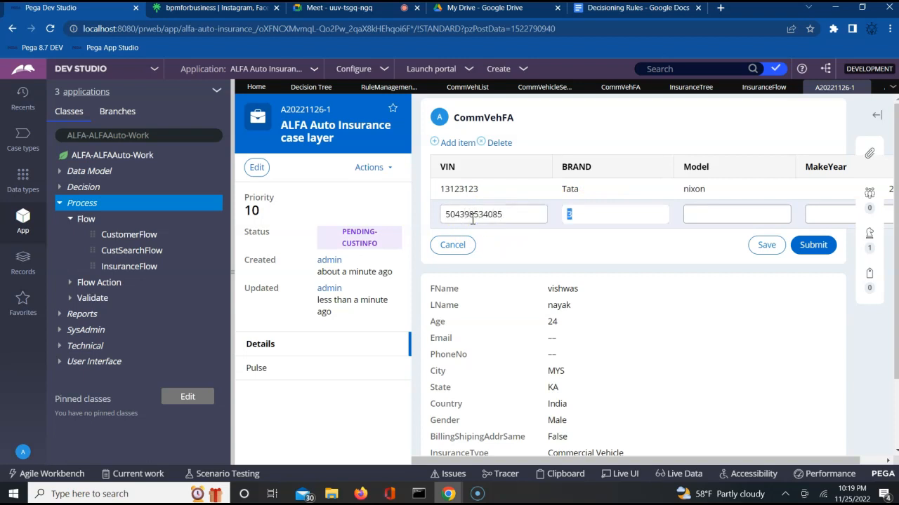
{"action": "type", "text": "Mercedes"}
{"action": "key", "text": "Tab"}
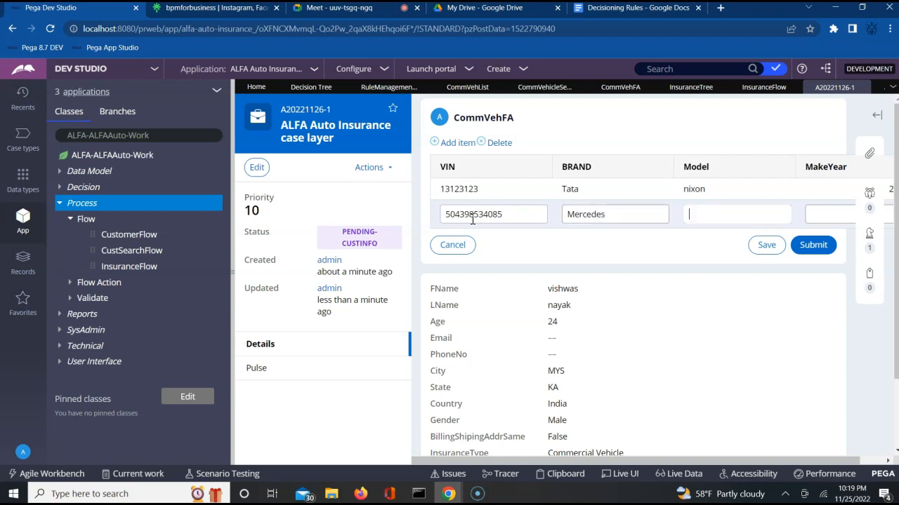
{"action": "type", "text": "benz"}
{"action": "key", "text": "Tab"}
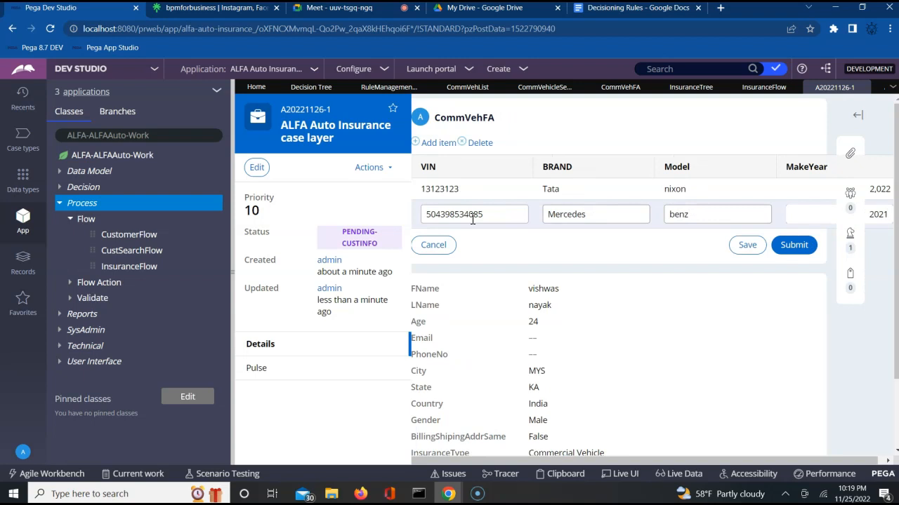
{"action": "left_click", "coordinate": [792, 245]}
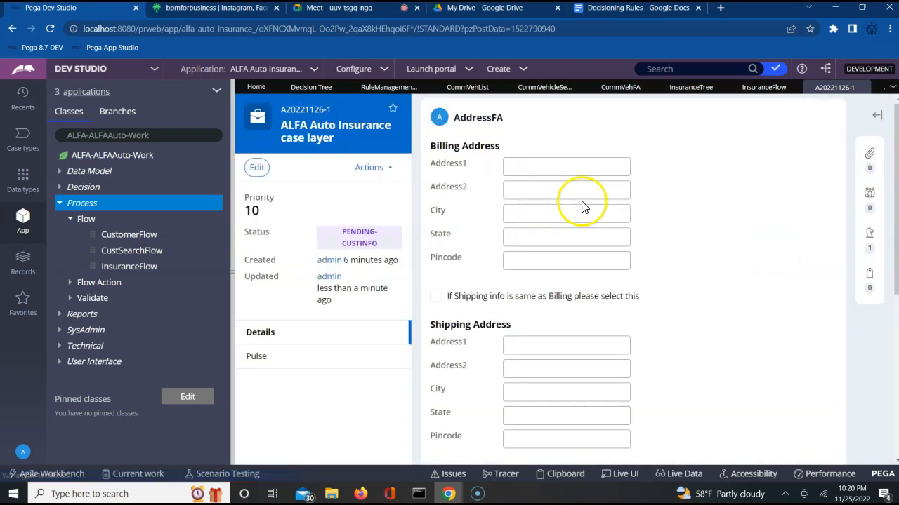
Open the Clipboard for the current case and expand the CommVehList page list under pyWorkPage.
{"action": "left_click", "coordinate": [558, 479]}
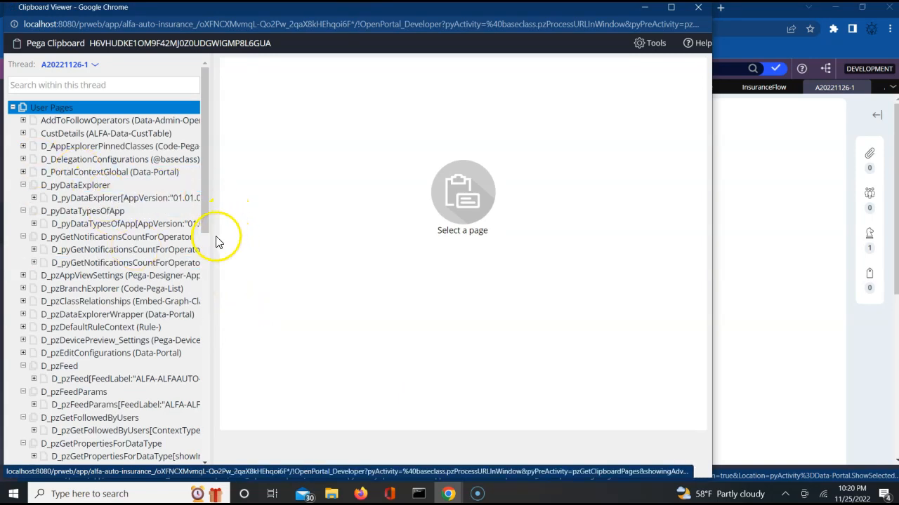
{"action": "left_click", "coordinate": [187, 186]}
{"action": "left_click", "coordinate": [13, 108]}
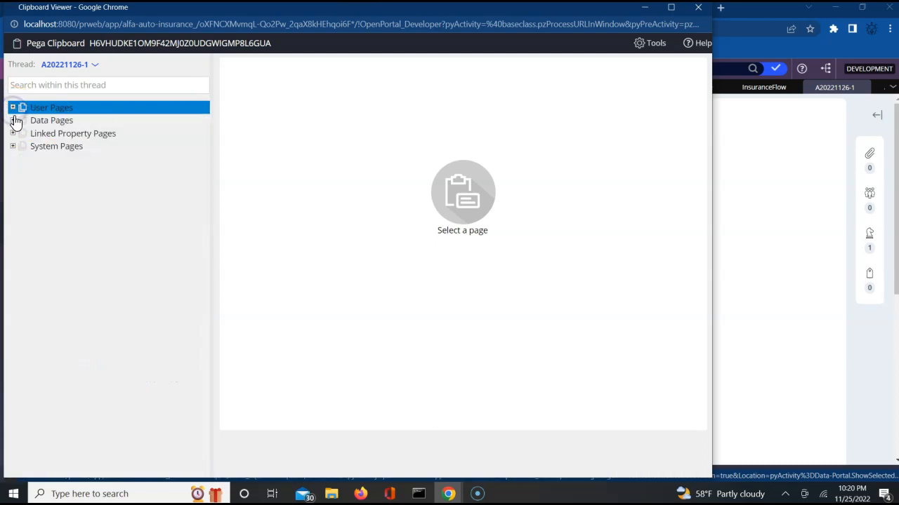
{"action": "left_click", "coordinate": [13, 107]}
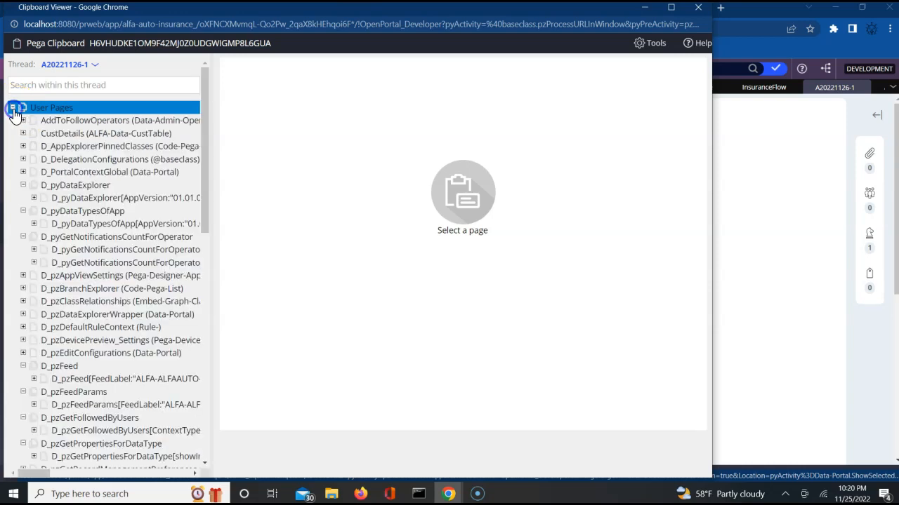
{"action": "left_click", "coordinate": [204, 371]}
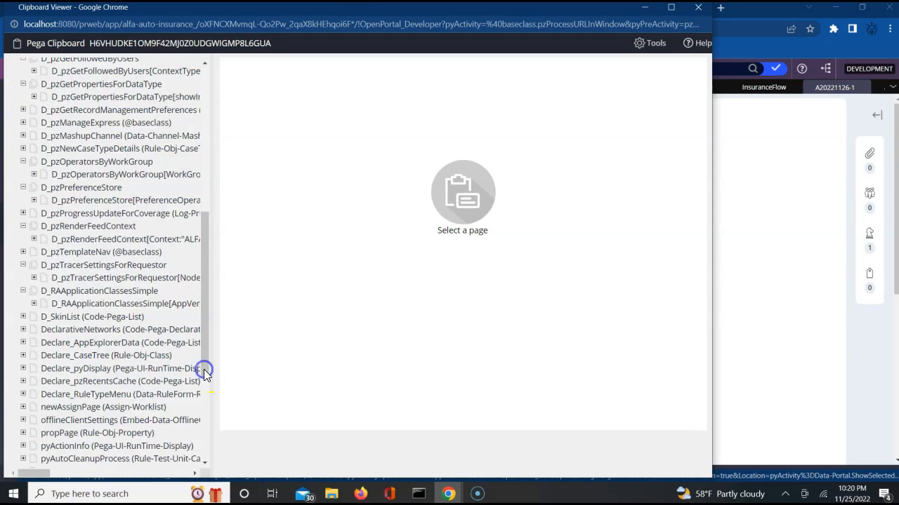
{"action": "left_click", "coordinate": [204, 398]}
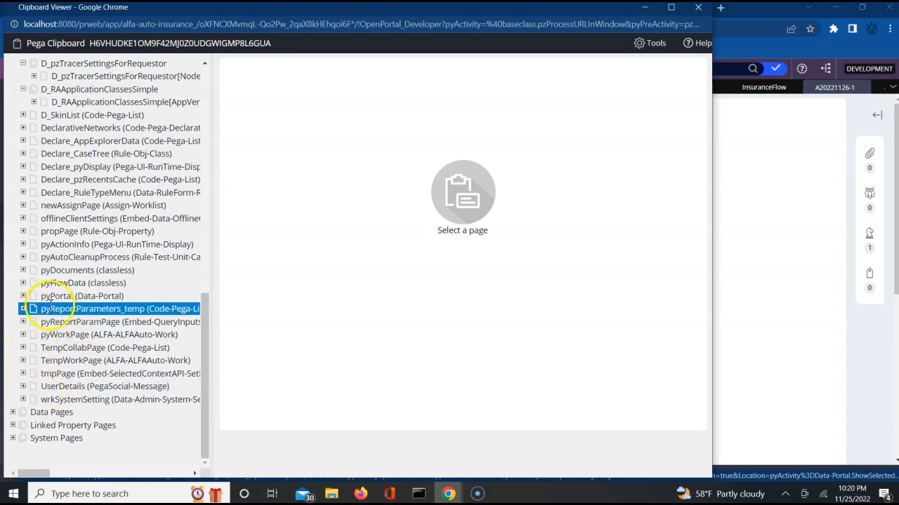
{"action": "left_click", "coordinate": [24, 335]}
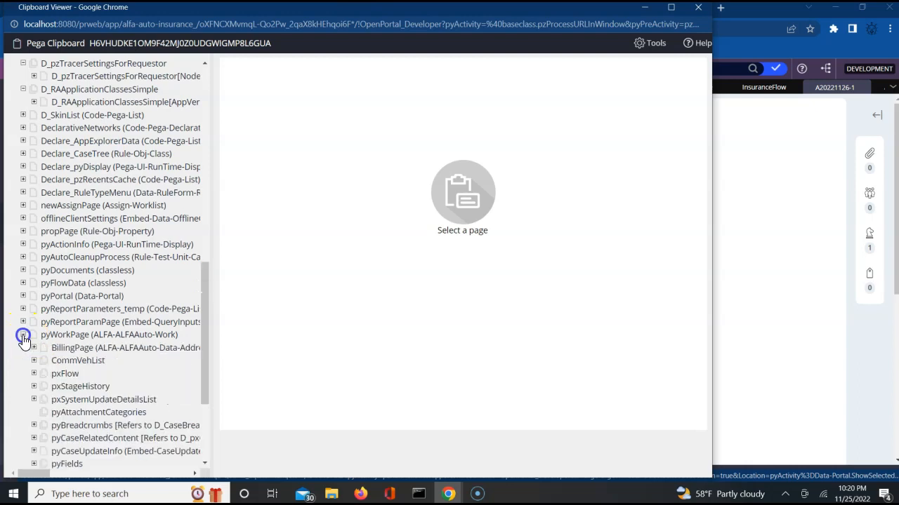
{"action": "left_click", "coordinate": [34, 361]}
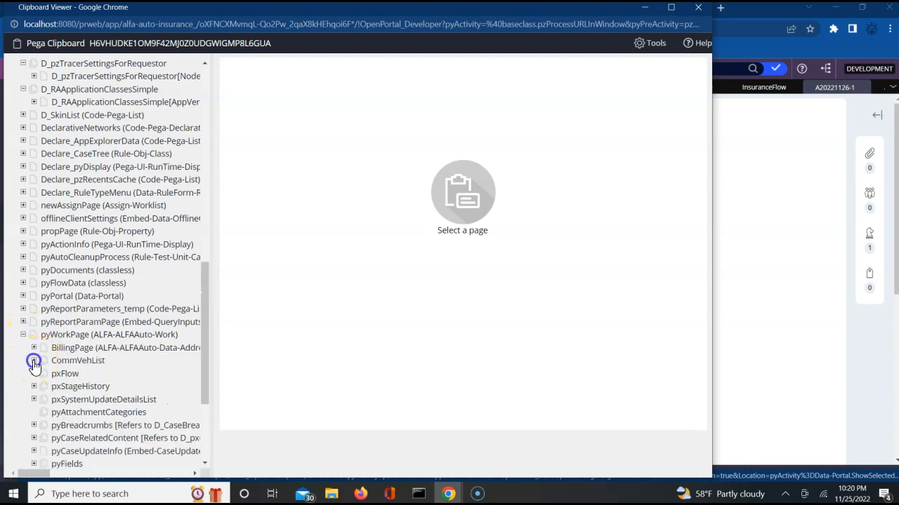
Inspect the stored properties of both CommVehList entries and close the Clipboard viewer.
{"action": "left_click", "coordinate": [52, 373]}
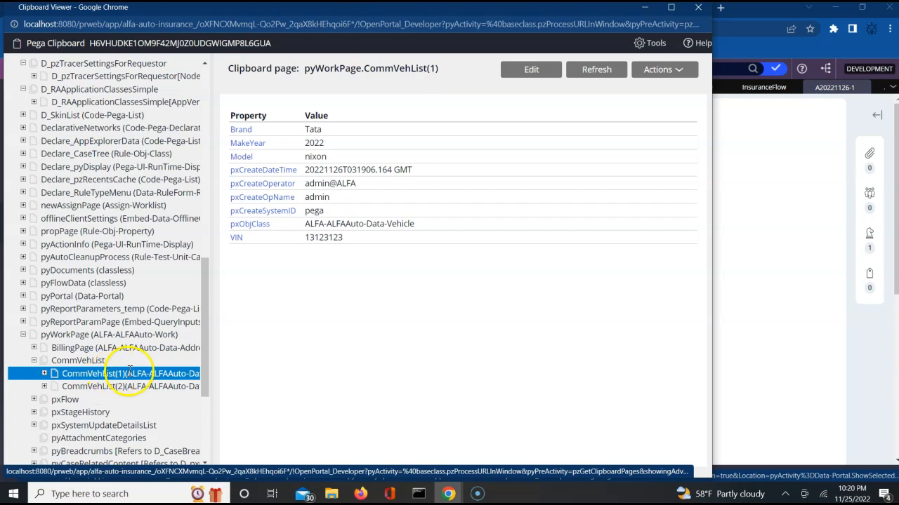
{"action": "left_click", "coordinate": [175, 385]}
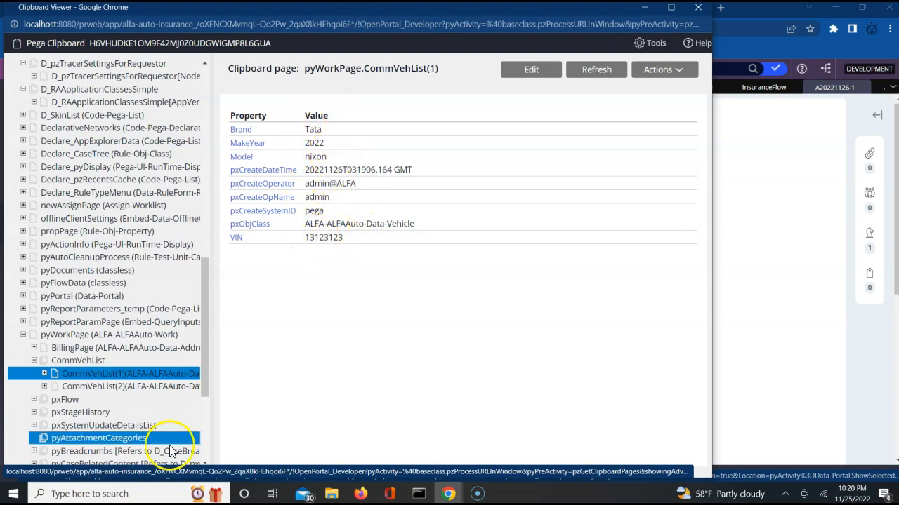
{"action": "left_click", "coordinate": [145, 387]}
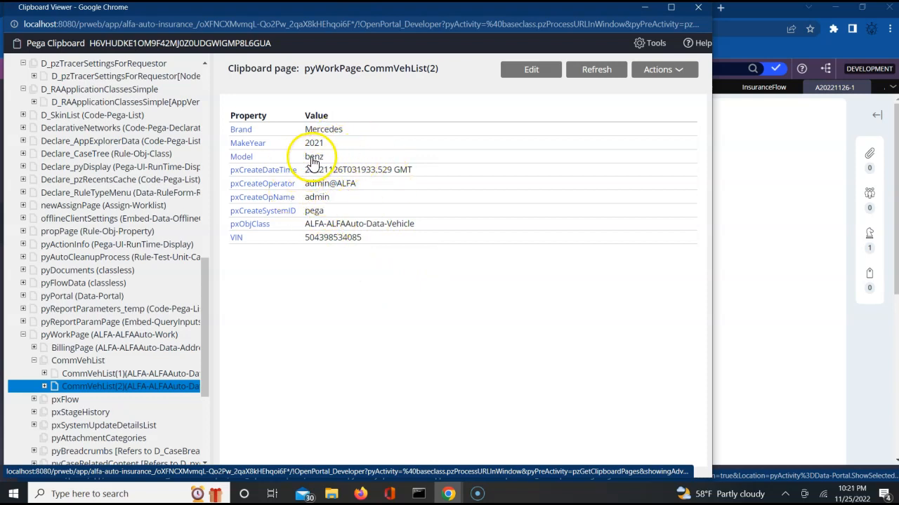
{"action": "left_click", "coordinate": [700, 8]}
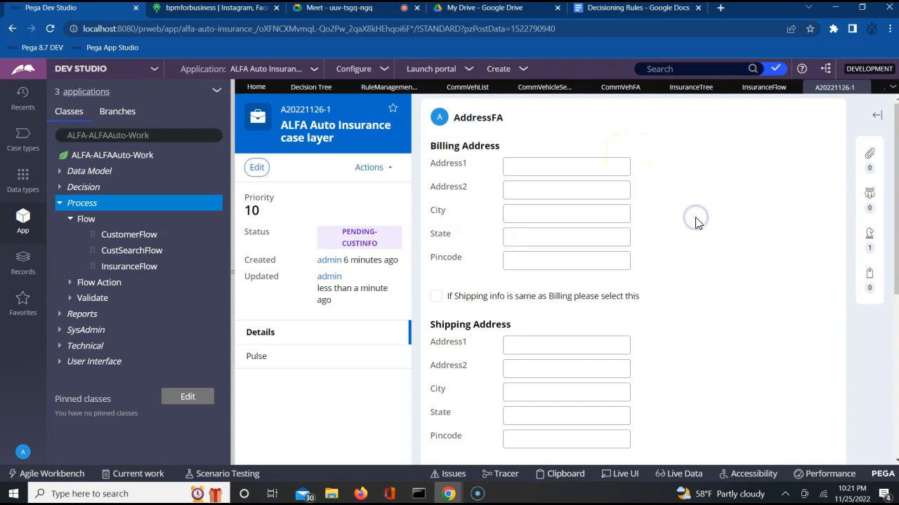
Review the billing and shipping fields of the AddressFA form and trace the Comm Veh FA path in the InsuranceFlow diagram.
{"action": "scroll", "coordinate": [697, 223], "scroll_direction": "down", "scroll_amount": 1}
{"action": "scroll", "coordinate": [697, 223], "scroll_direction": "down", "scroll_amount": 1}
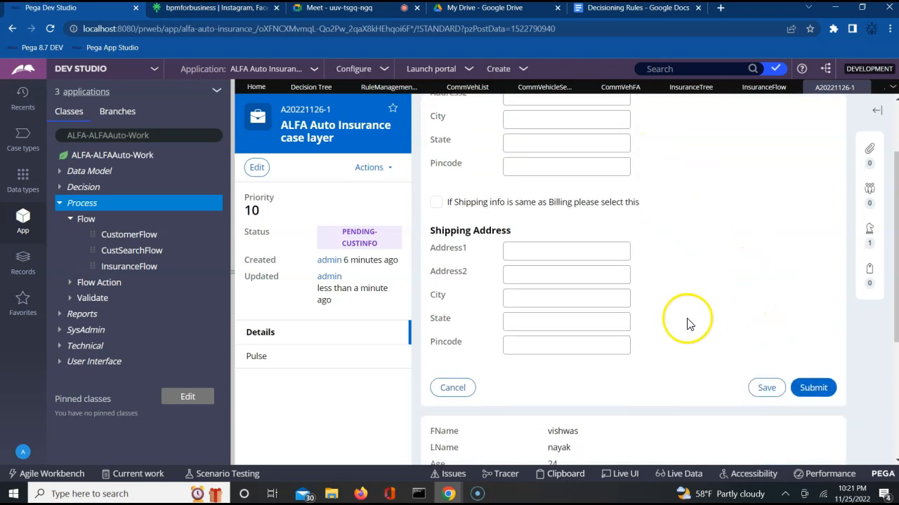
{"action": "scroll", "coordinate": [688, 323], "scroll_direction": "up", "scroll_amount": 2}
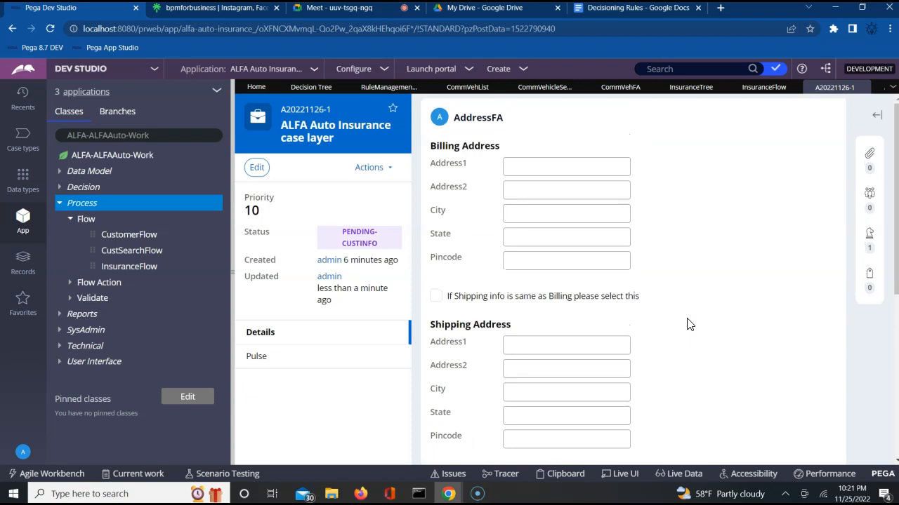
{"action": "scroll", "coordinate": [746, 313], "scroll_direction": "down", "scroll_amount": 1}
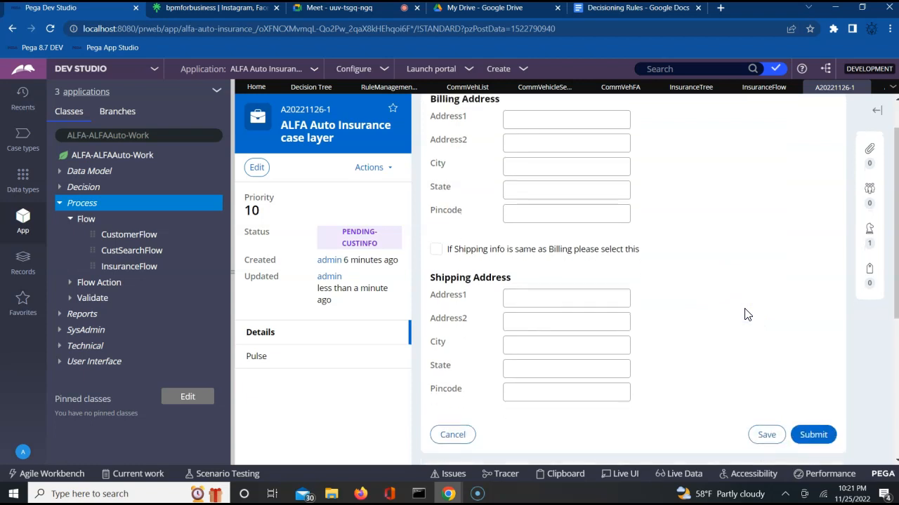
{"action": "scroll", "coordinate": [747, 314], "scroll_direction": "down", "scroll_amount": 2}
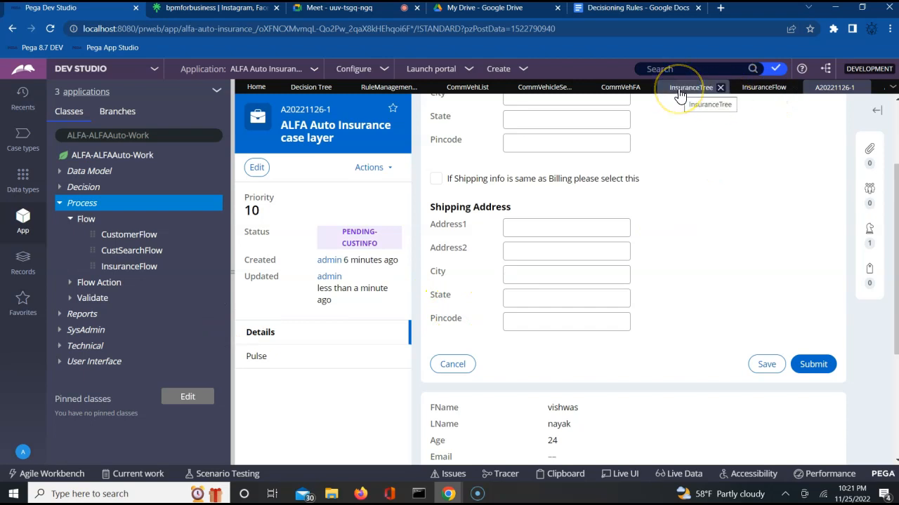
{"action": "left_click", "coordinate": [751, 92]}
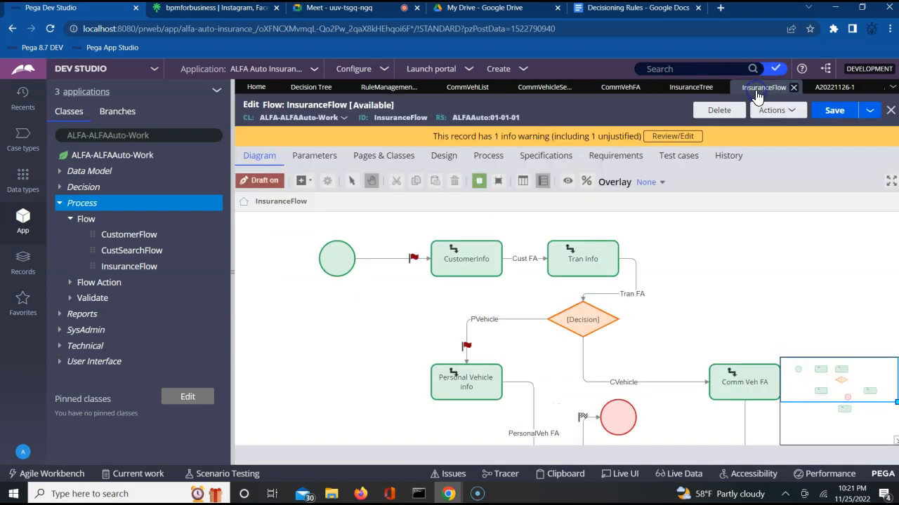
{"action": "left_click", "coordinate": [734, 386]}
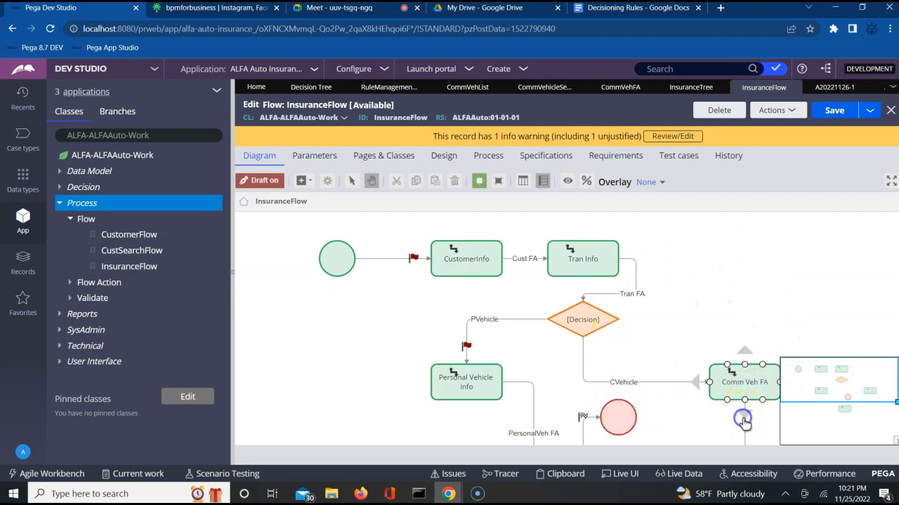
{"action": "left_click", "coordinate": [775, 318]}
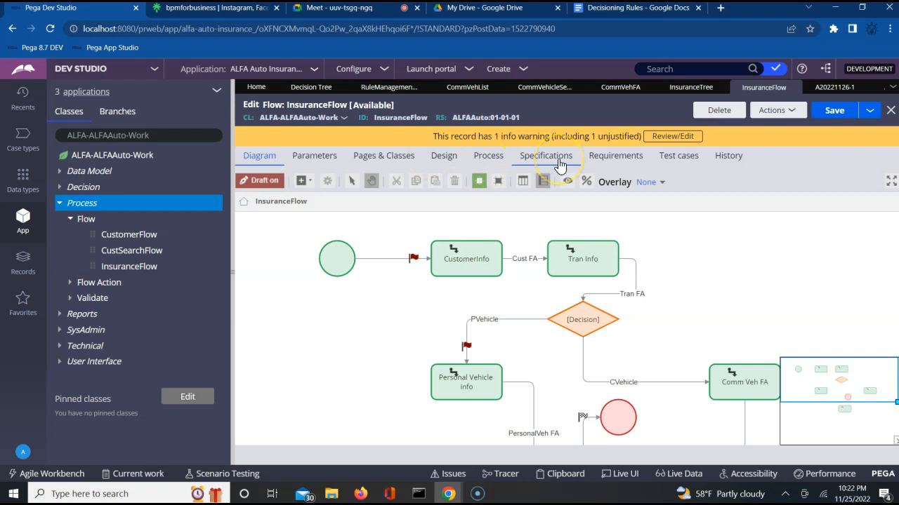
Close the RuleManagement, CommVehicleSection, CommVehFA and InsuranceFlow rules, discarding the unsaved flow changes.
{"action": "left_click", "coordinate": [424, 88]}
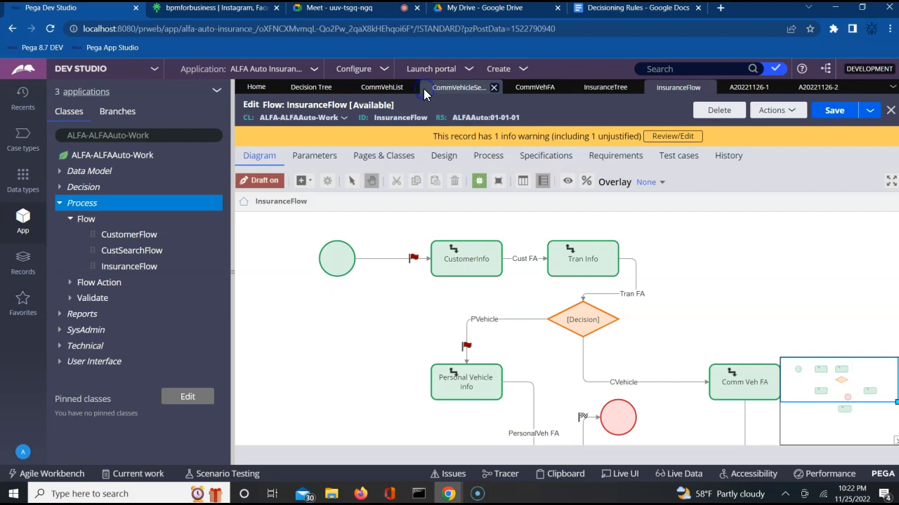
{"action": "left_click", "coordinate": [493, 87]}
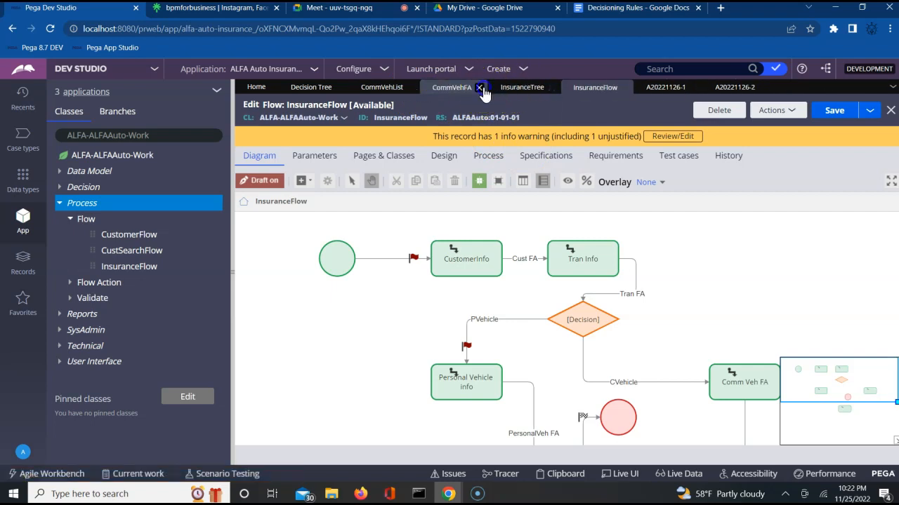
{"action": "left_click", "coordinate": [484, 87]}
{"action": "left_click", "coordinate": [557, 87]}
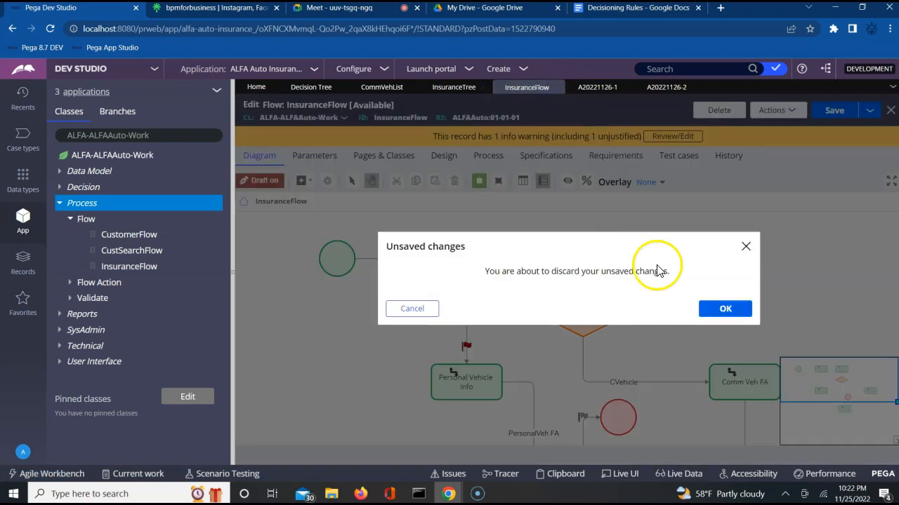
{"action": "left_click", "coordinate": [709, 318]}
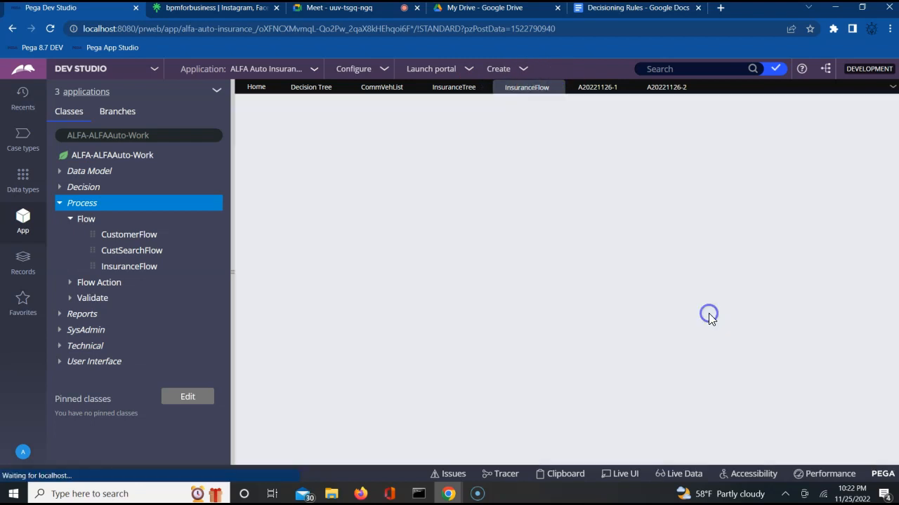
Open the AgencyTable decision table from the recently used rules.
{"action": "left_click", "coordinate": [450, 91]}
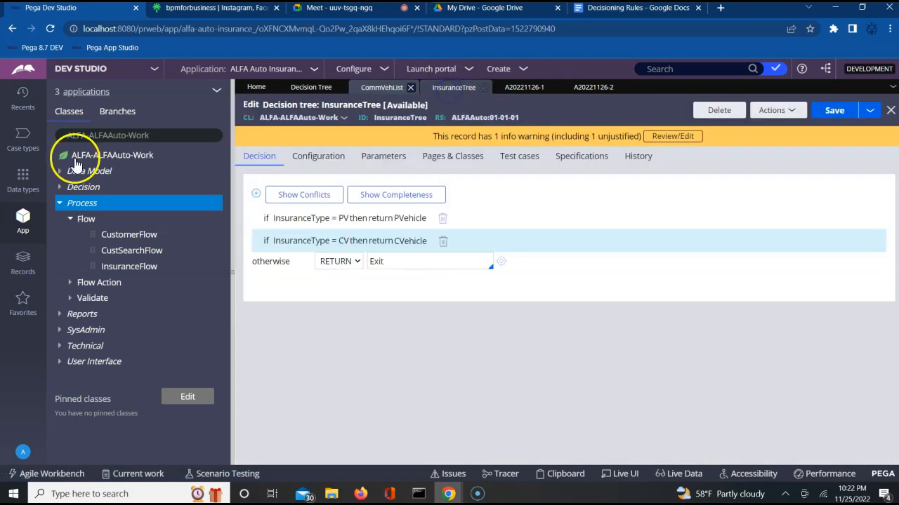
{"action": "left_click", "coordinate": [23, 102]}
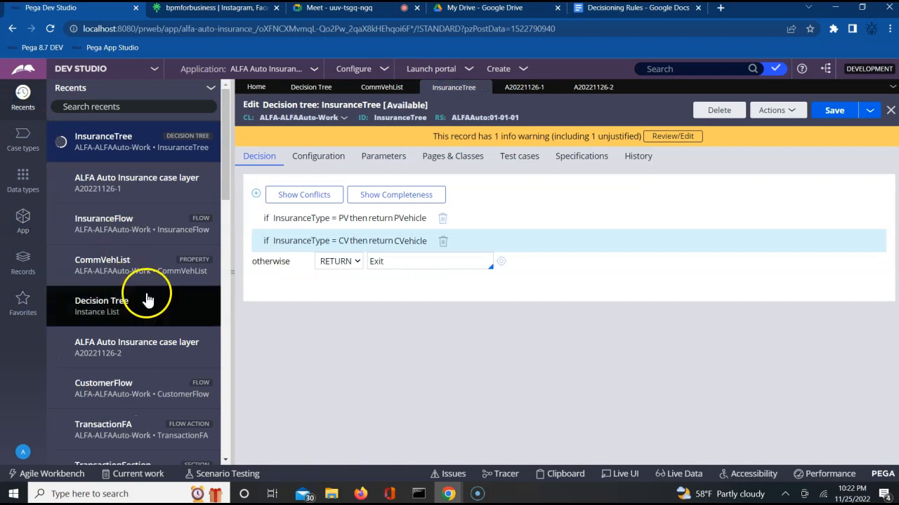
{"action": "left_click", "coordinate": [224, 429]}
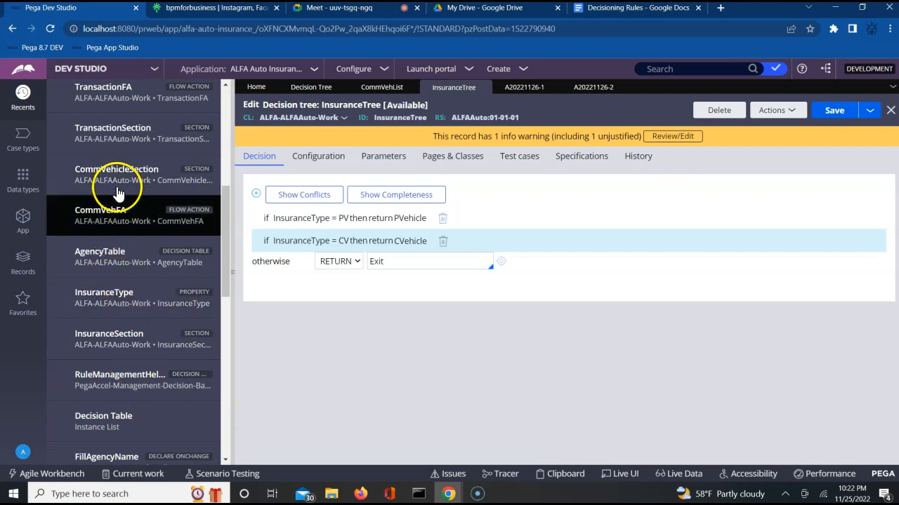
{"action": "double_click", "coordinate": [109, 271]}
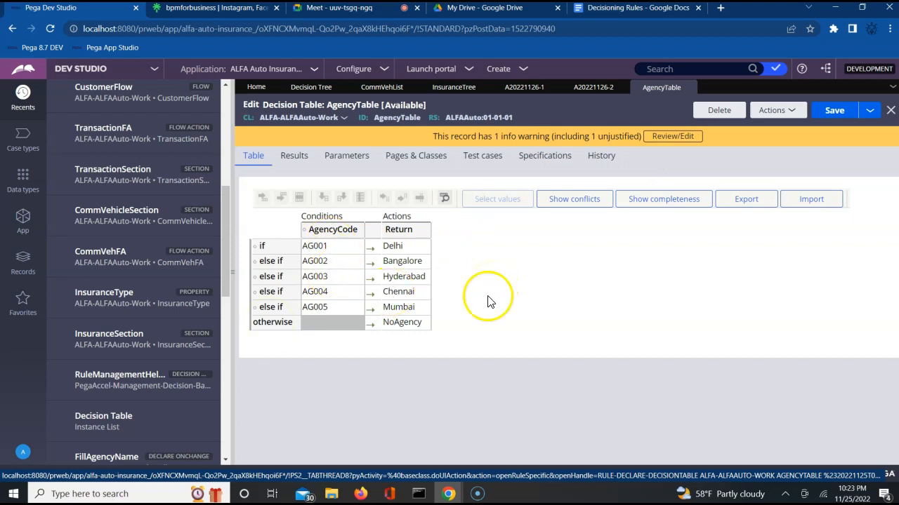
View the AG001 condition of AgencyTable in the Expression builder and close it without changes.
{"action": "left_click", "coordinate": [346, 250]}
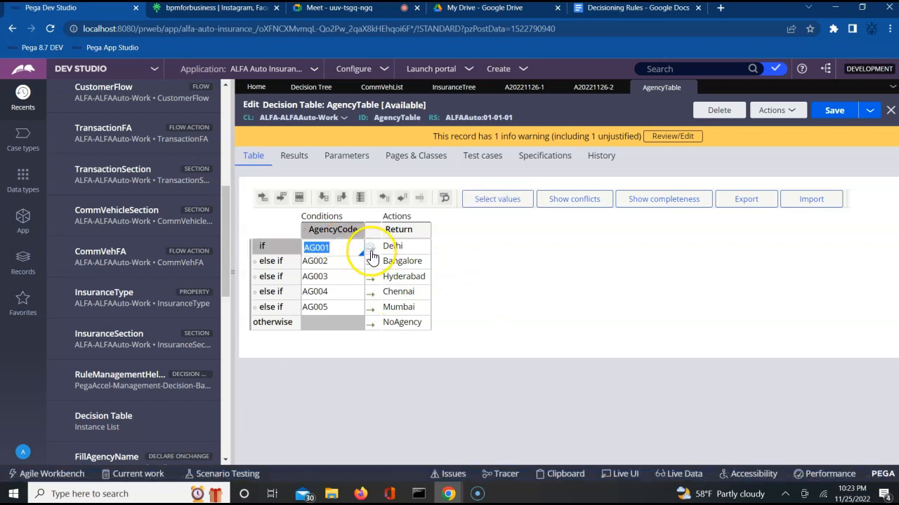
{"action": "left_click", "coordinate": [372, 253]}
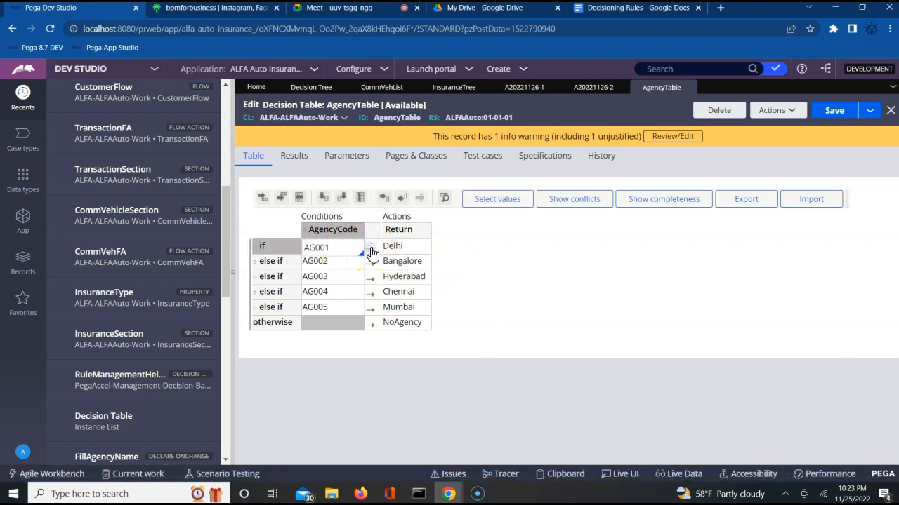
{"action": "left_click", "coordinate": [371, 252]}
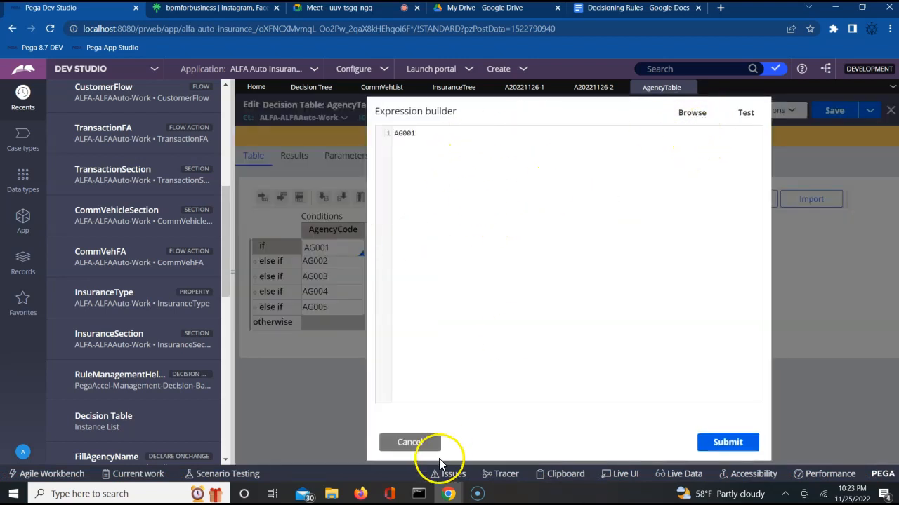
{"action": "left_click", "coordinate": [417, 447]}
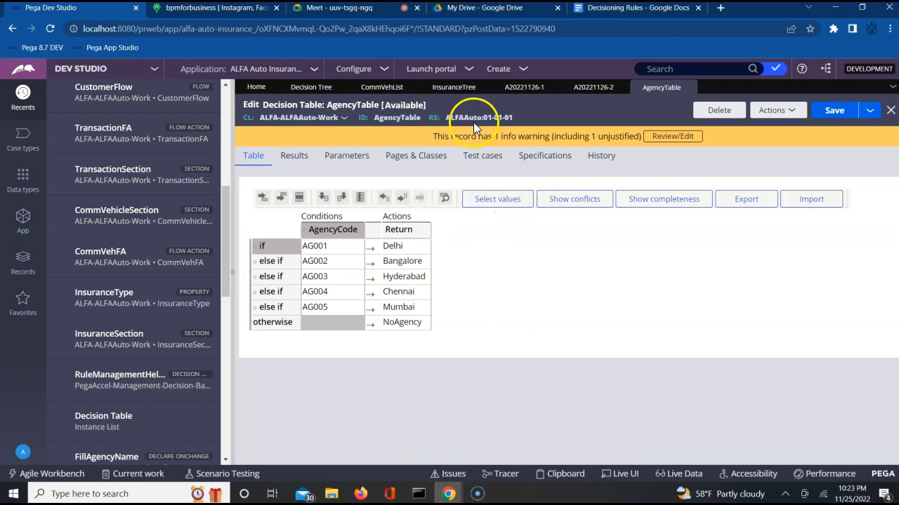
Return to the InsuranceTree decision tree and examine the property, operator and comparison value of its PV condition.
{"action": "left_click", "coordinate": [455, 88]}
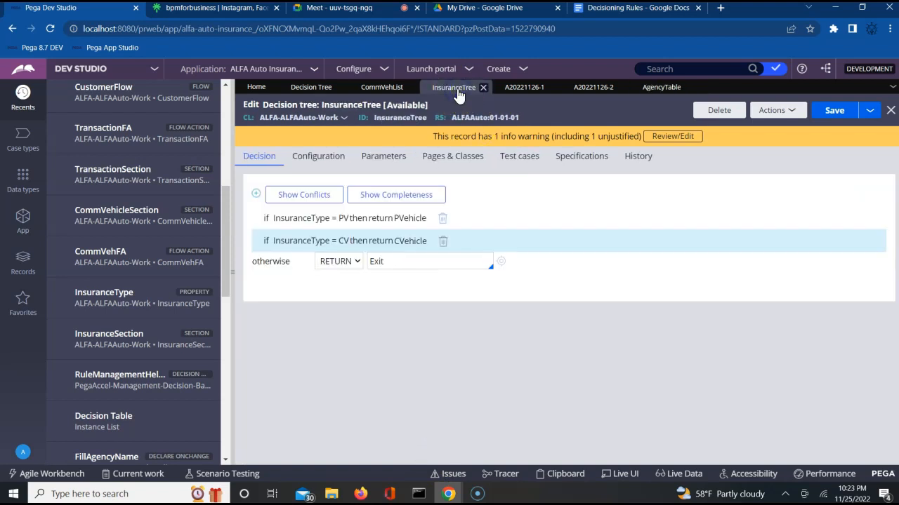
{"action": "left_click", "coordinate": [310, 225]}
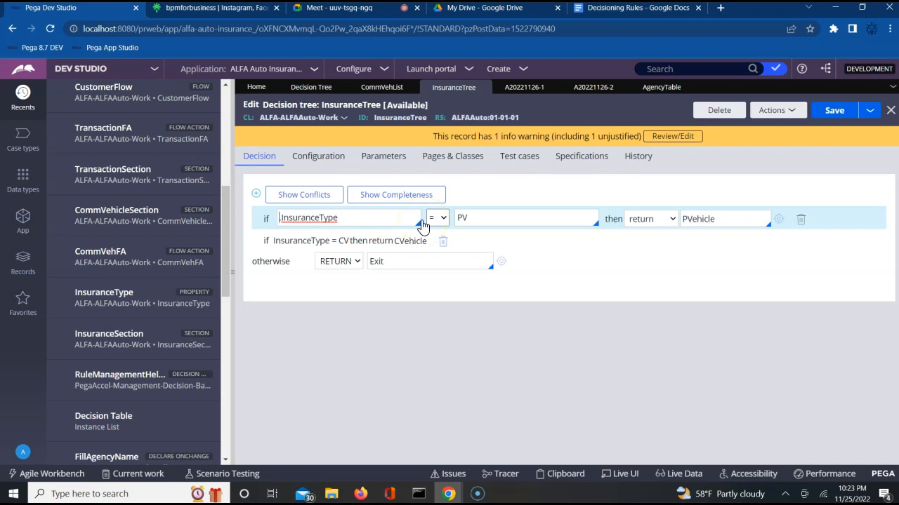
{"action": "double_click", "coordinate": [343, 219]}
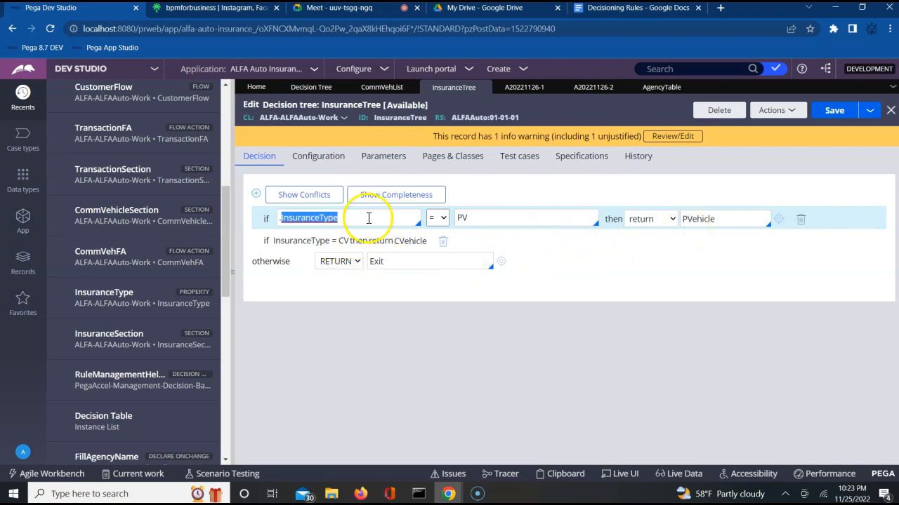
{"action": "left_click", "coordinate": [497, 212]}
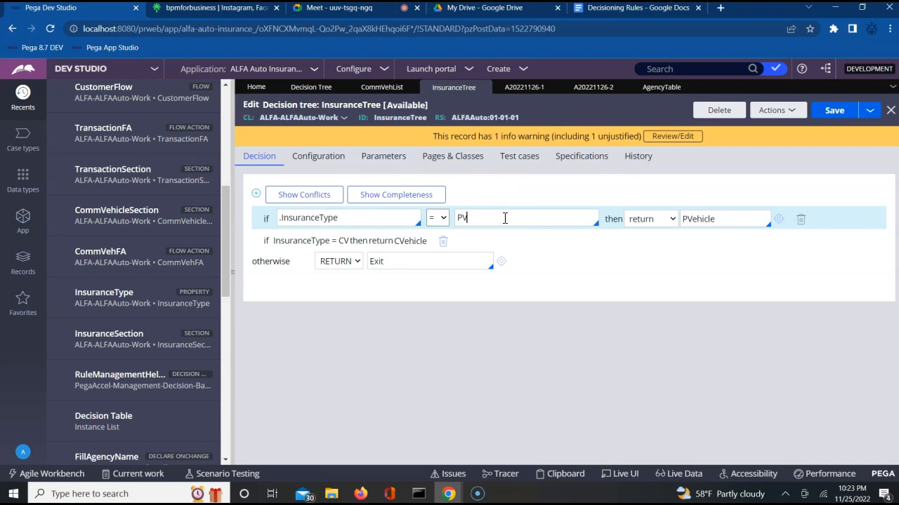
{"action": "left_click", "coordinate": [490, 222]}
{"action": "left_click", "coordinate": [575, 274]}
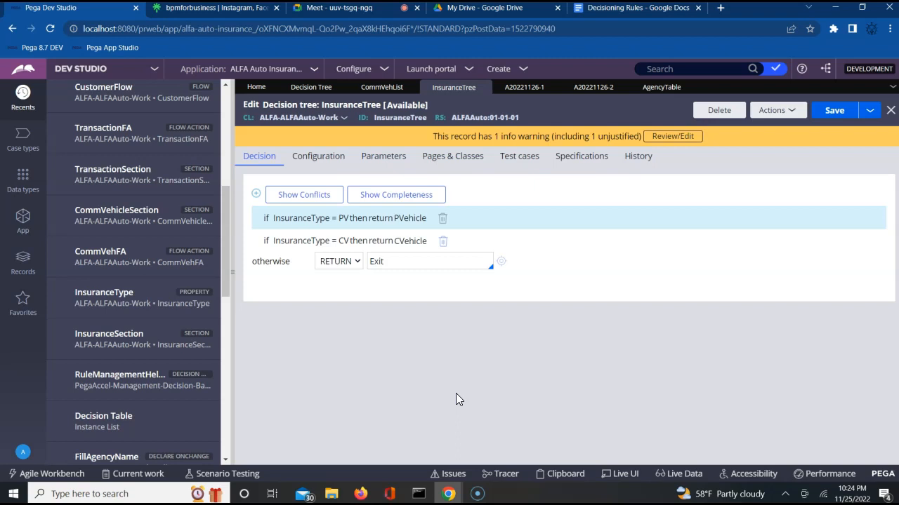
Try the otherwise outcome on the PV branch of InsuranceTree and refresh the rule to discard the change.
{"action": "left_click", "coordinate": [378, 218]}
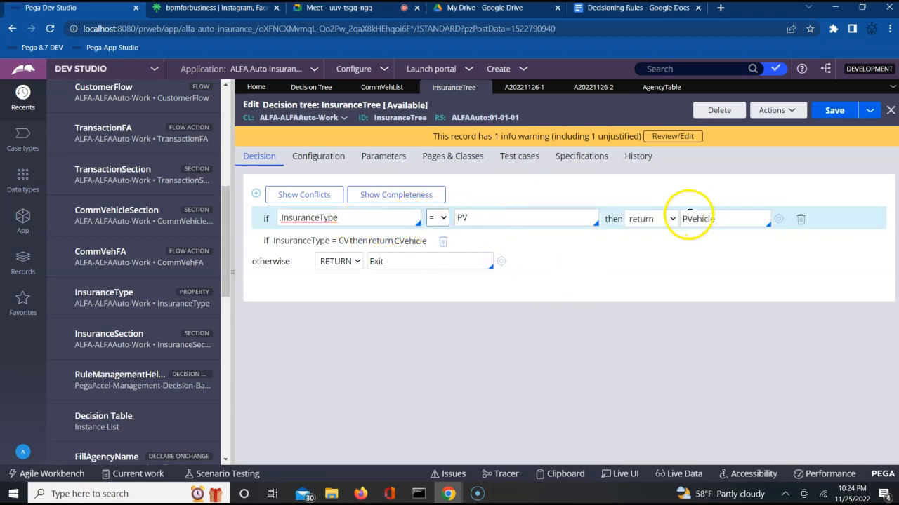
{"action": "left_click", "coordinate": [662, 218]}
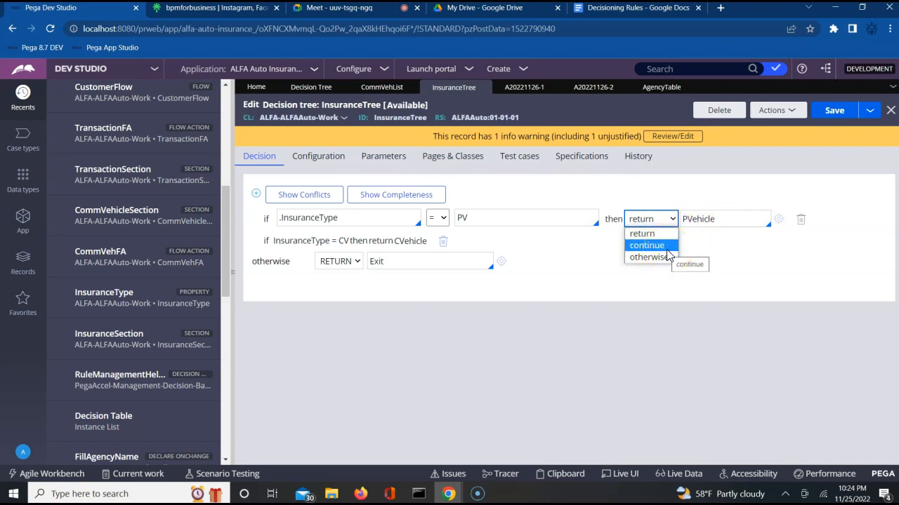
{"action": "left_click", "coordinate": [498, 295]}
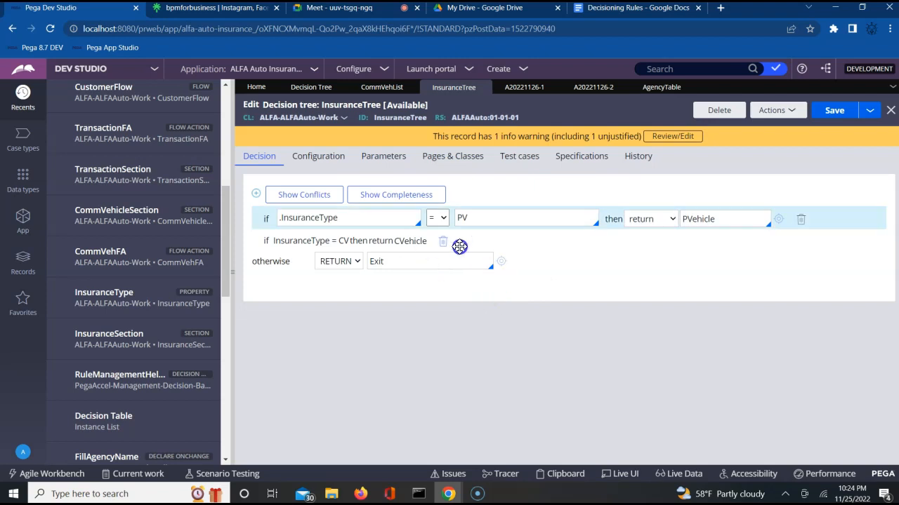
{"action": "left_click", "coordinate": [651, 218]}
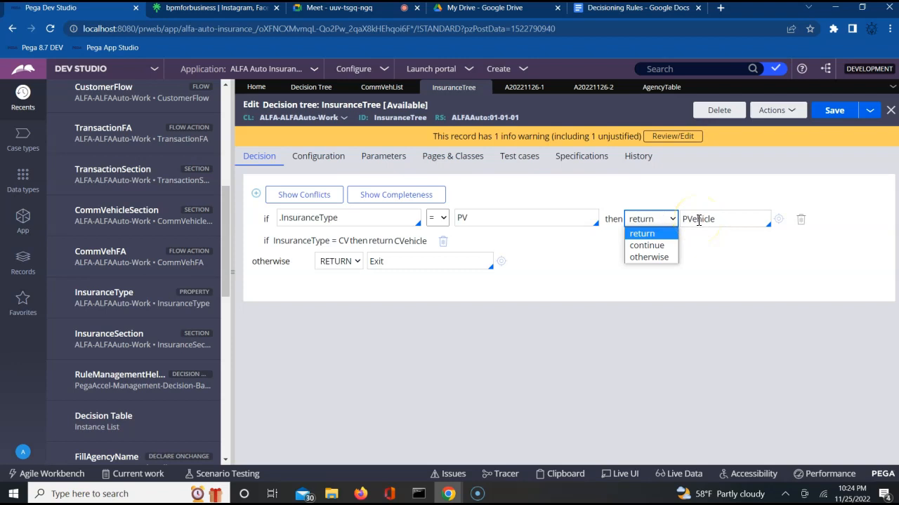
{"action": "left_click", "coordinate": [649, 257]}
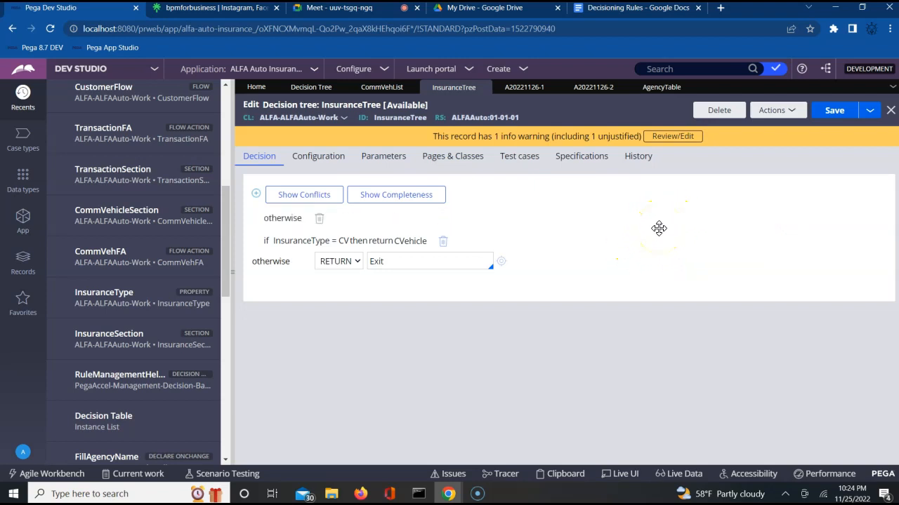
{"action": "left_click", "coordinate": [774, 111]}
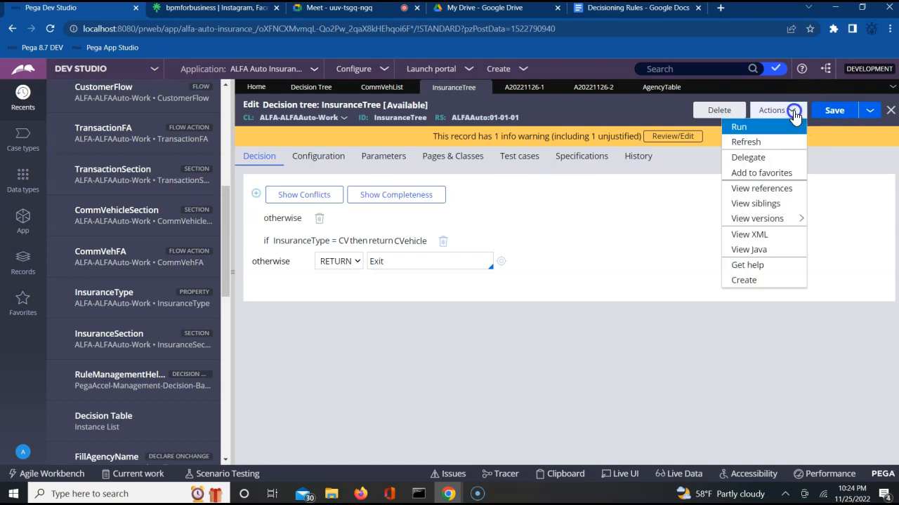
{"action": "left_click", "coordinate": [748, 144]}
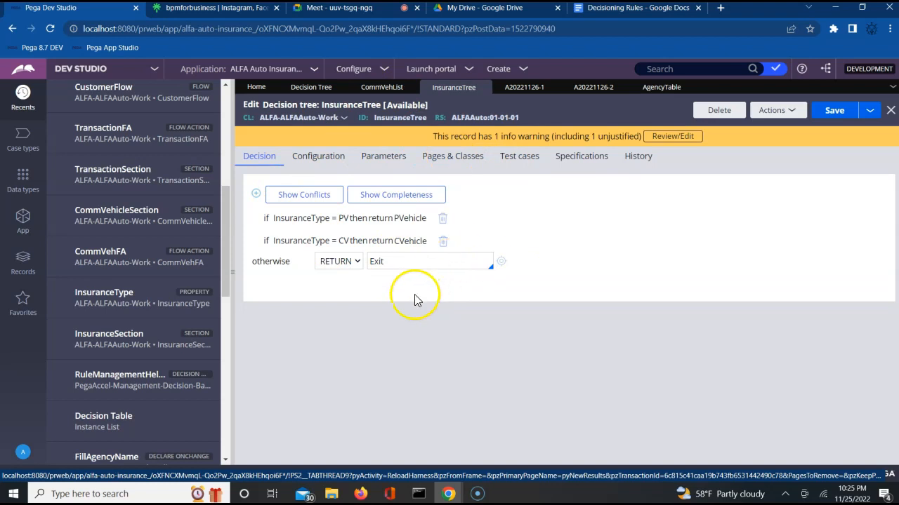
Allow selection of the 'call decision' option in the InsuranceTree configuration and save the rule.
{"action": "left_click", "coordinate": [319, 157]}
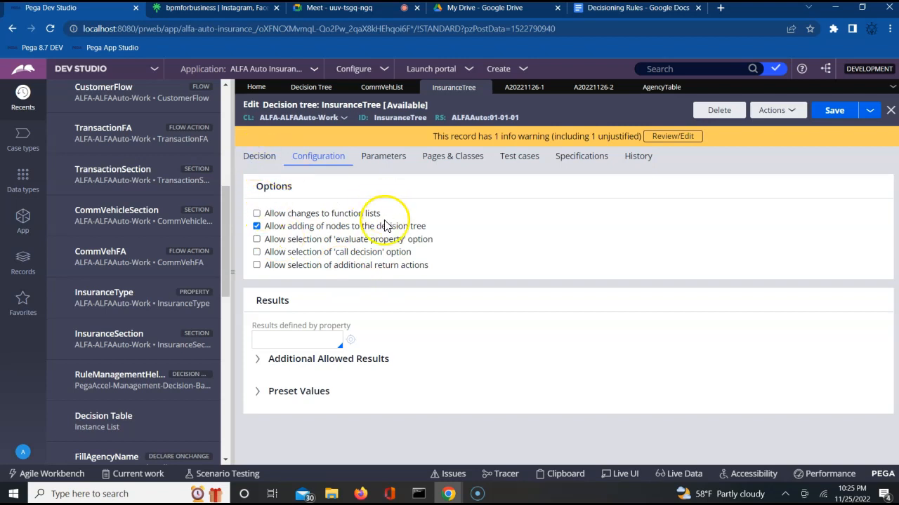
{"action": "left_click", "coordinate": [257, 253]}
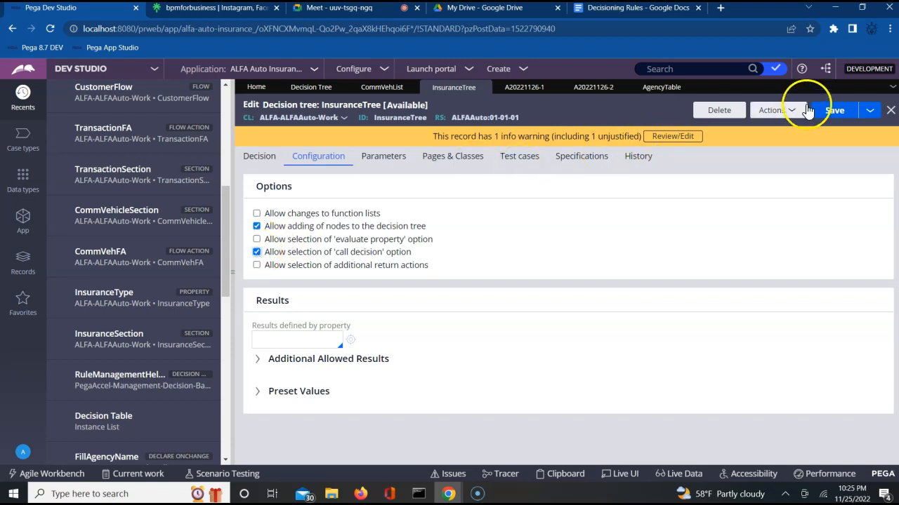
{"action": "left_click", "coordinate": [833, 110]}
Review the outcome actions available for the PV branch of InsuranceTree and return to the first open ALFA Auto Insurance case.
{"action": "left_click", "coordinate": [258, 161]}
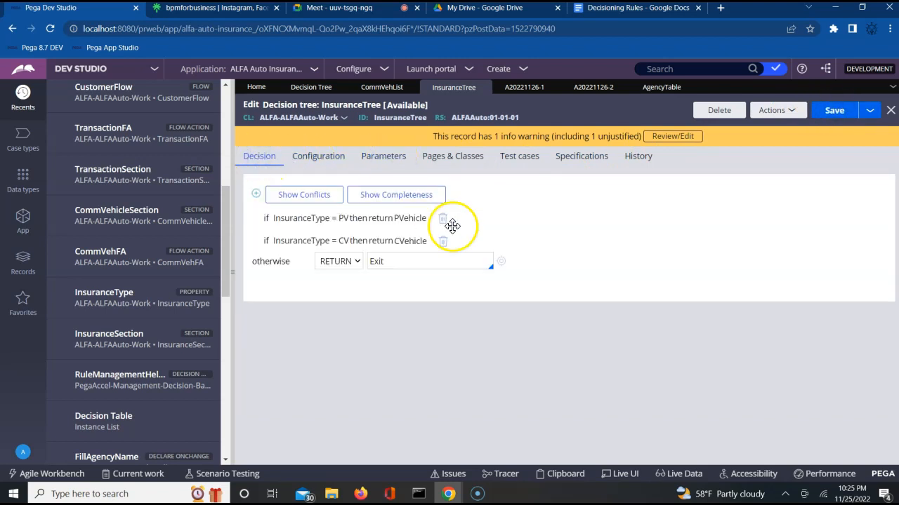
{"action": "left_click", "coordinate": [295, 219]}
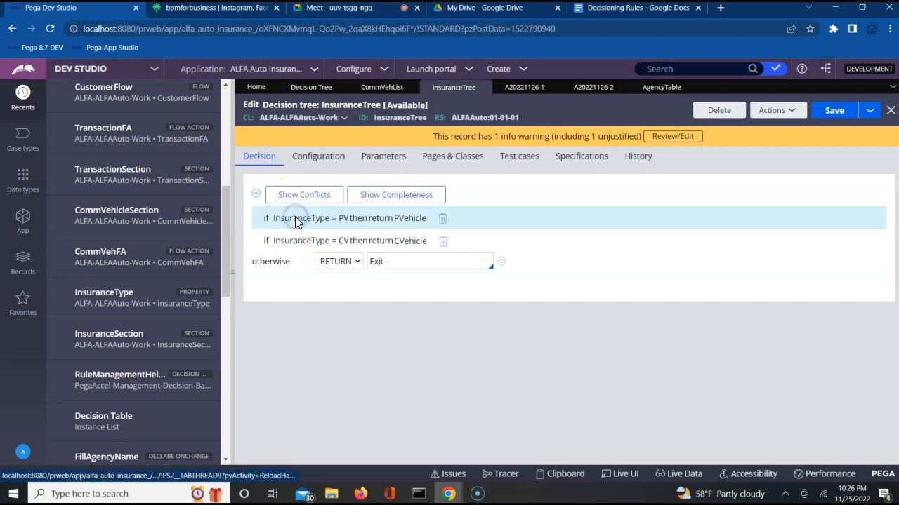
{"action": "left_click", "coordinate": [699, 230]}
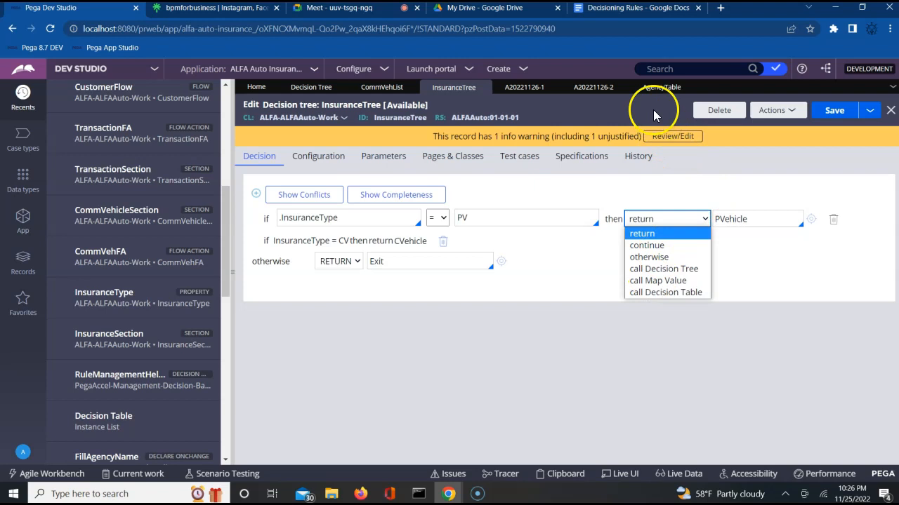
{"action": "left_click", "coordinate": [645, 195]}
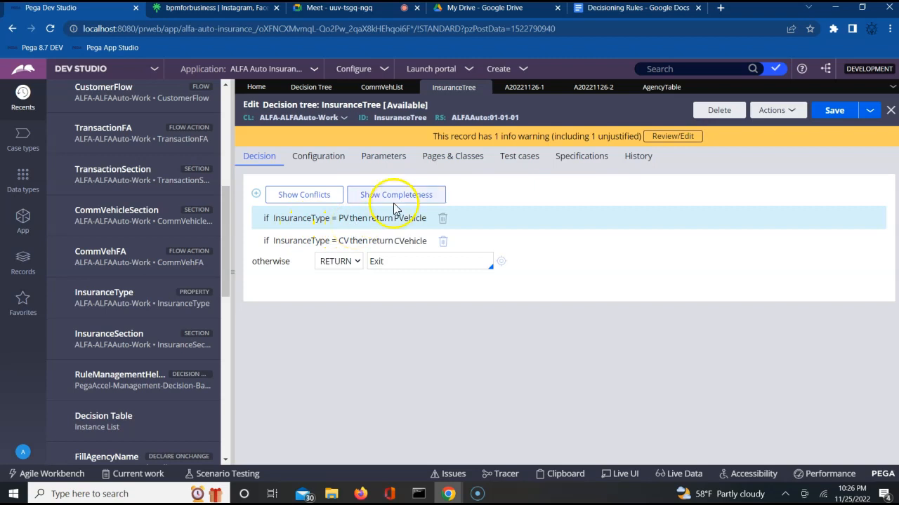
{"action": "left_click", "coordinate": [521, 91]}
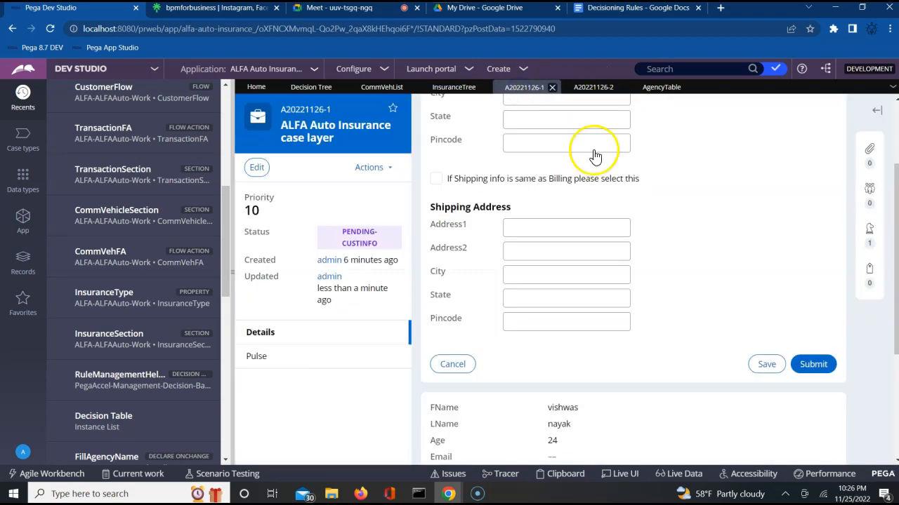